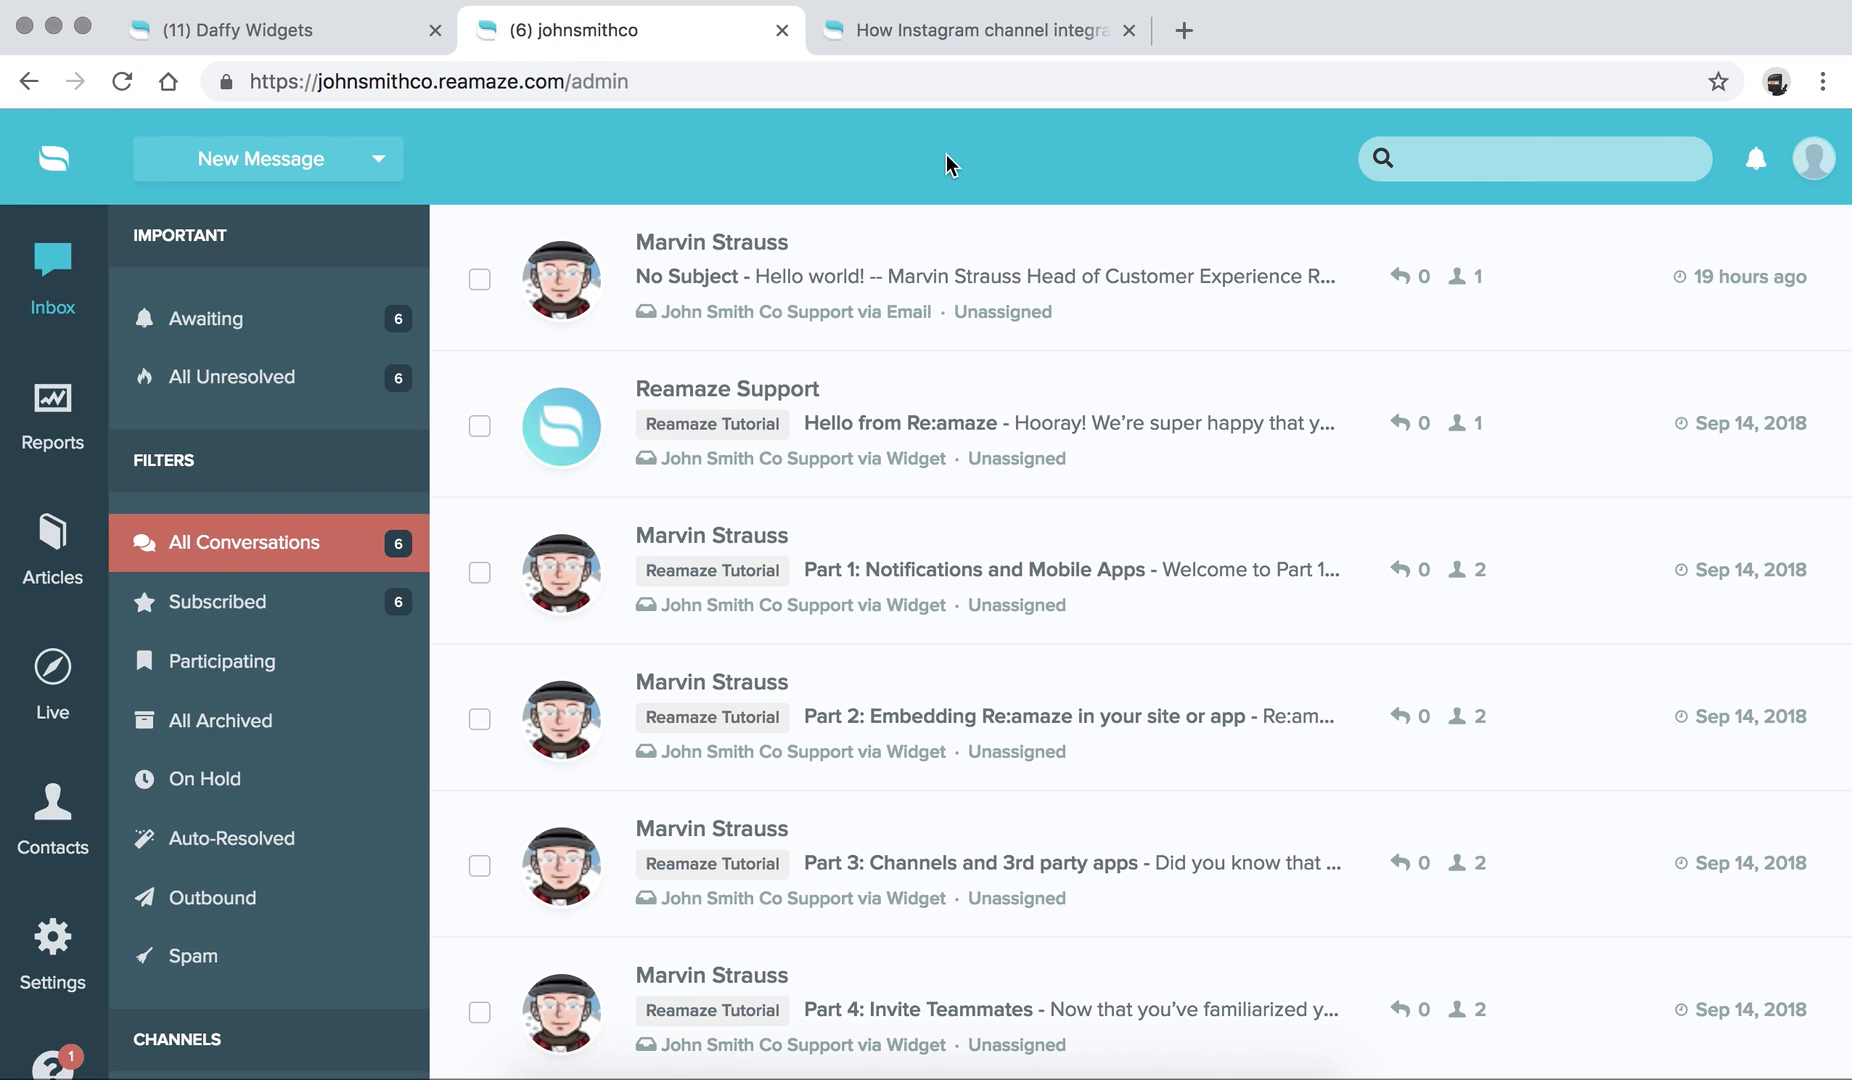
# Step: Glance at the Daffy Widgets account, then open johnsmithco's Settings > Social Channels page
pyautogui.click(302, 36)
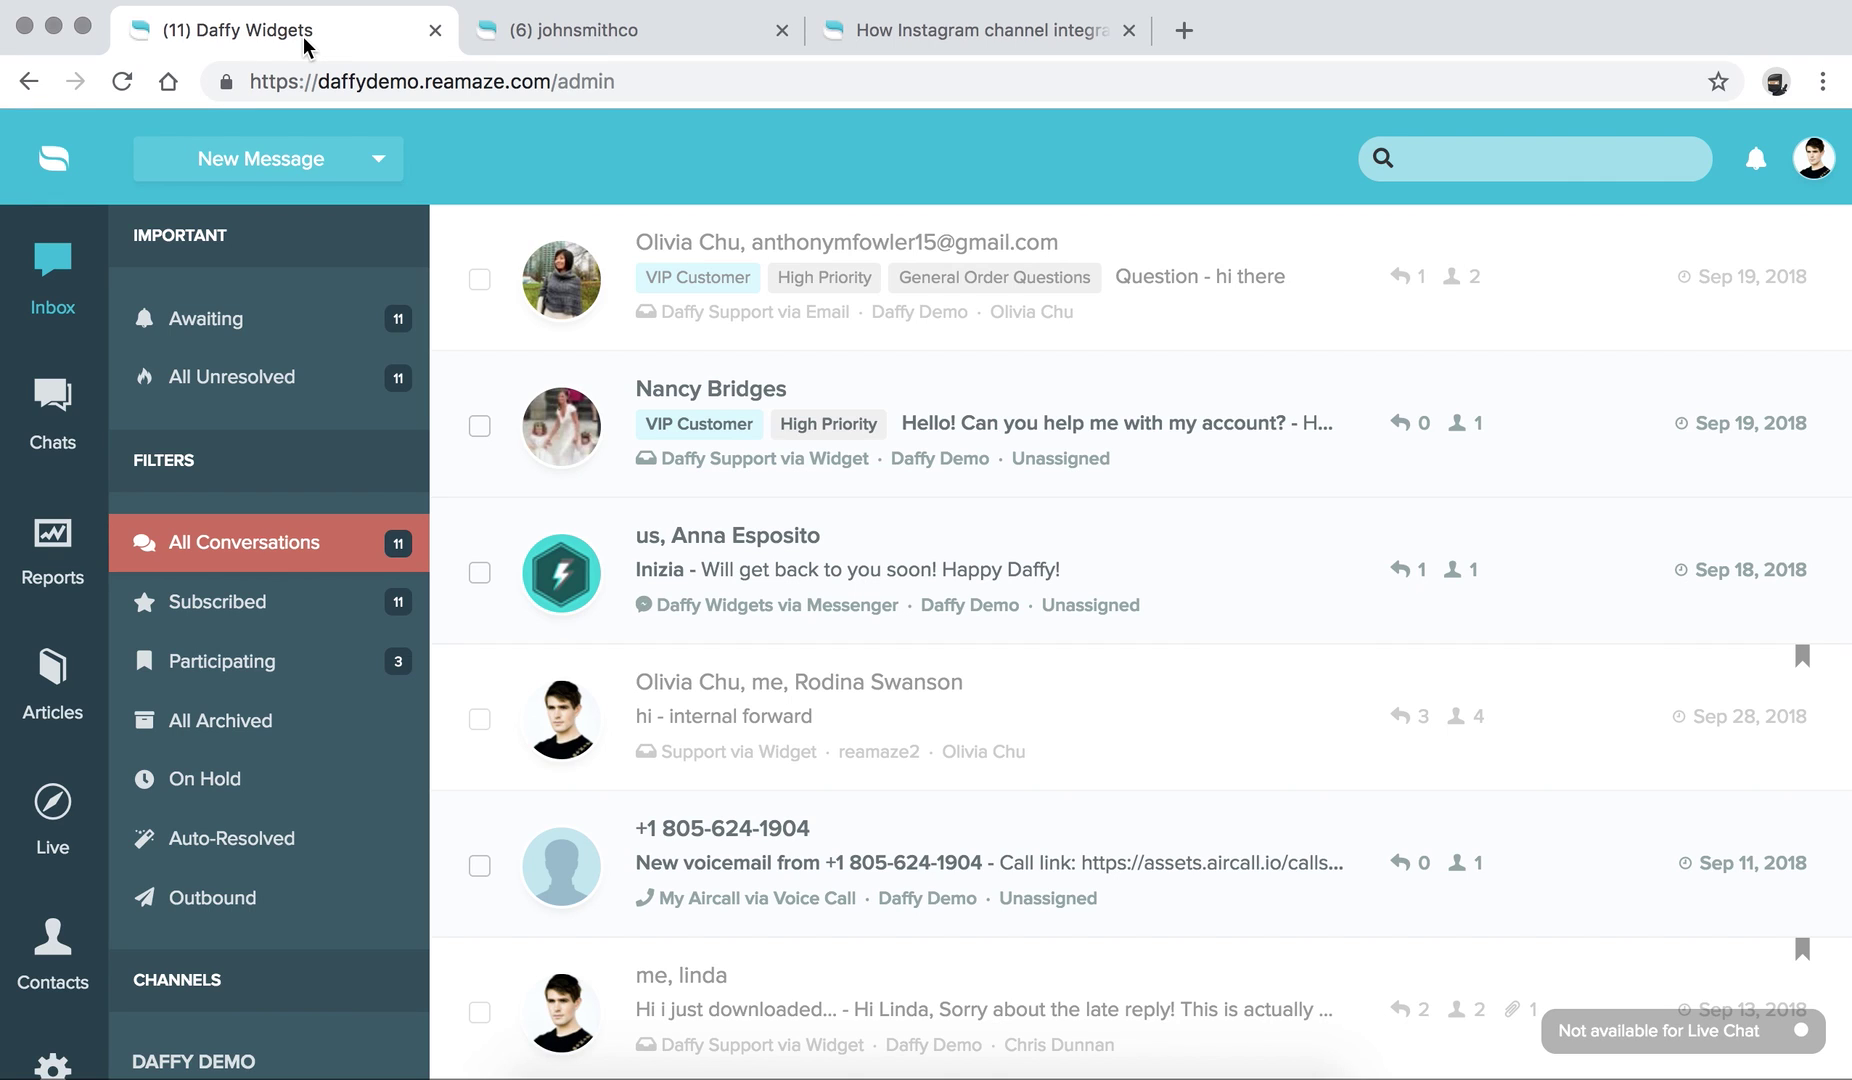
pyautogui.click(562, 38)
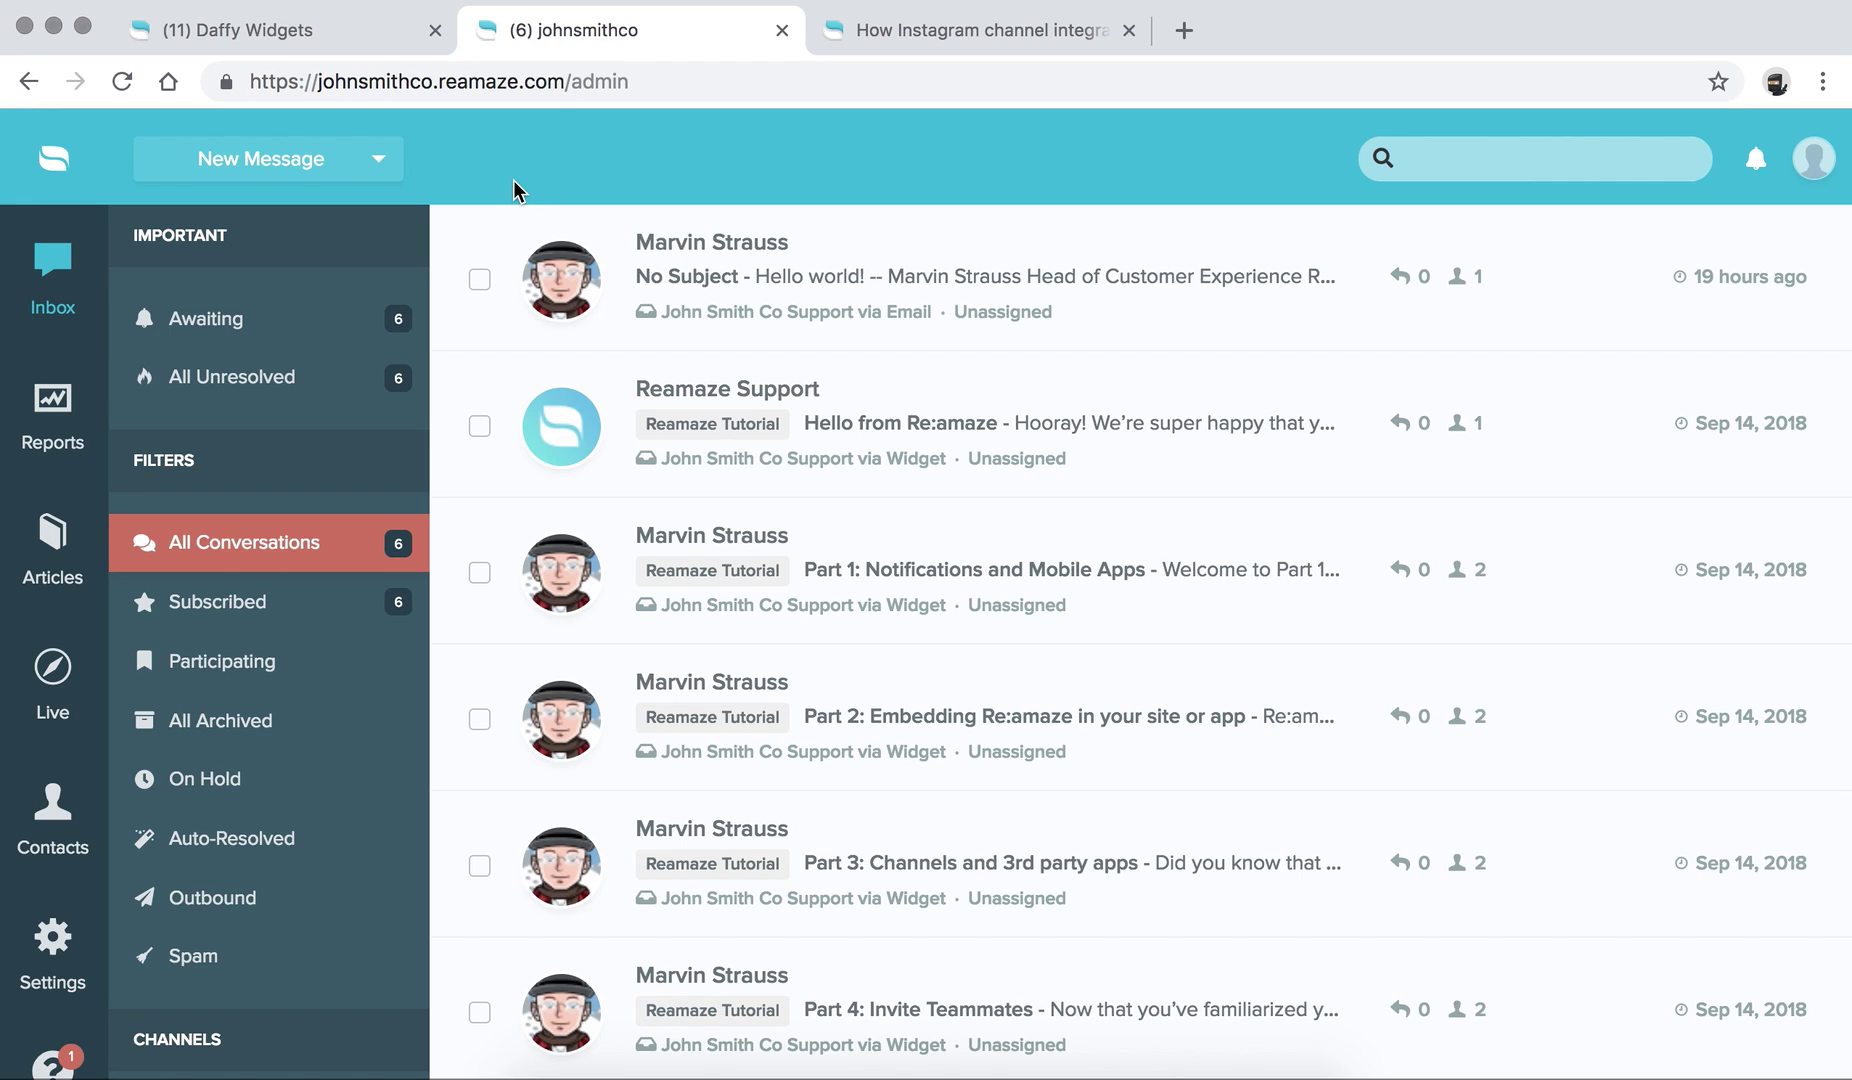
pyautogui.scroll(-2, 53, 600)
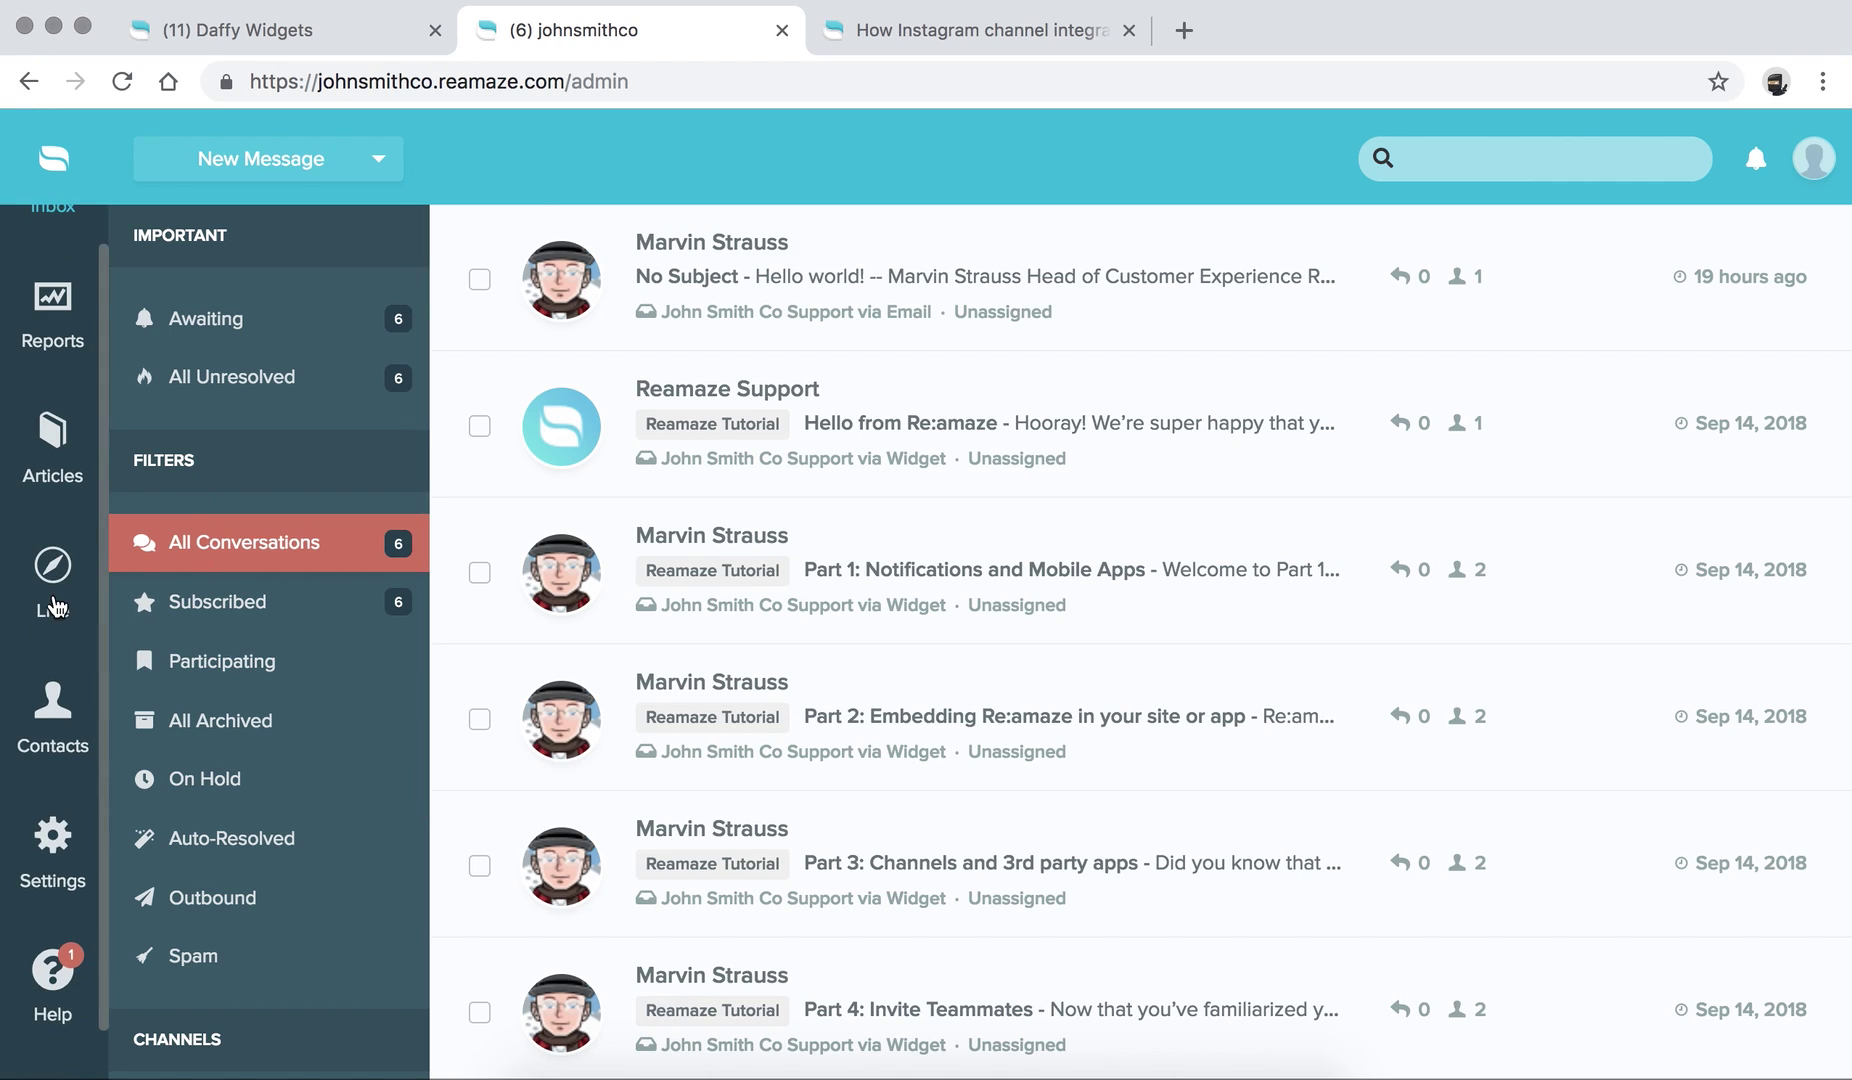
pyautogui.click(60, 855)
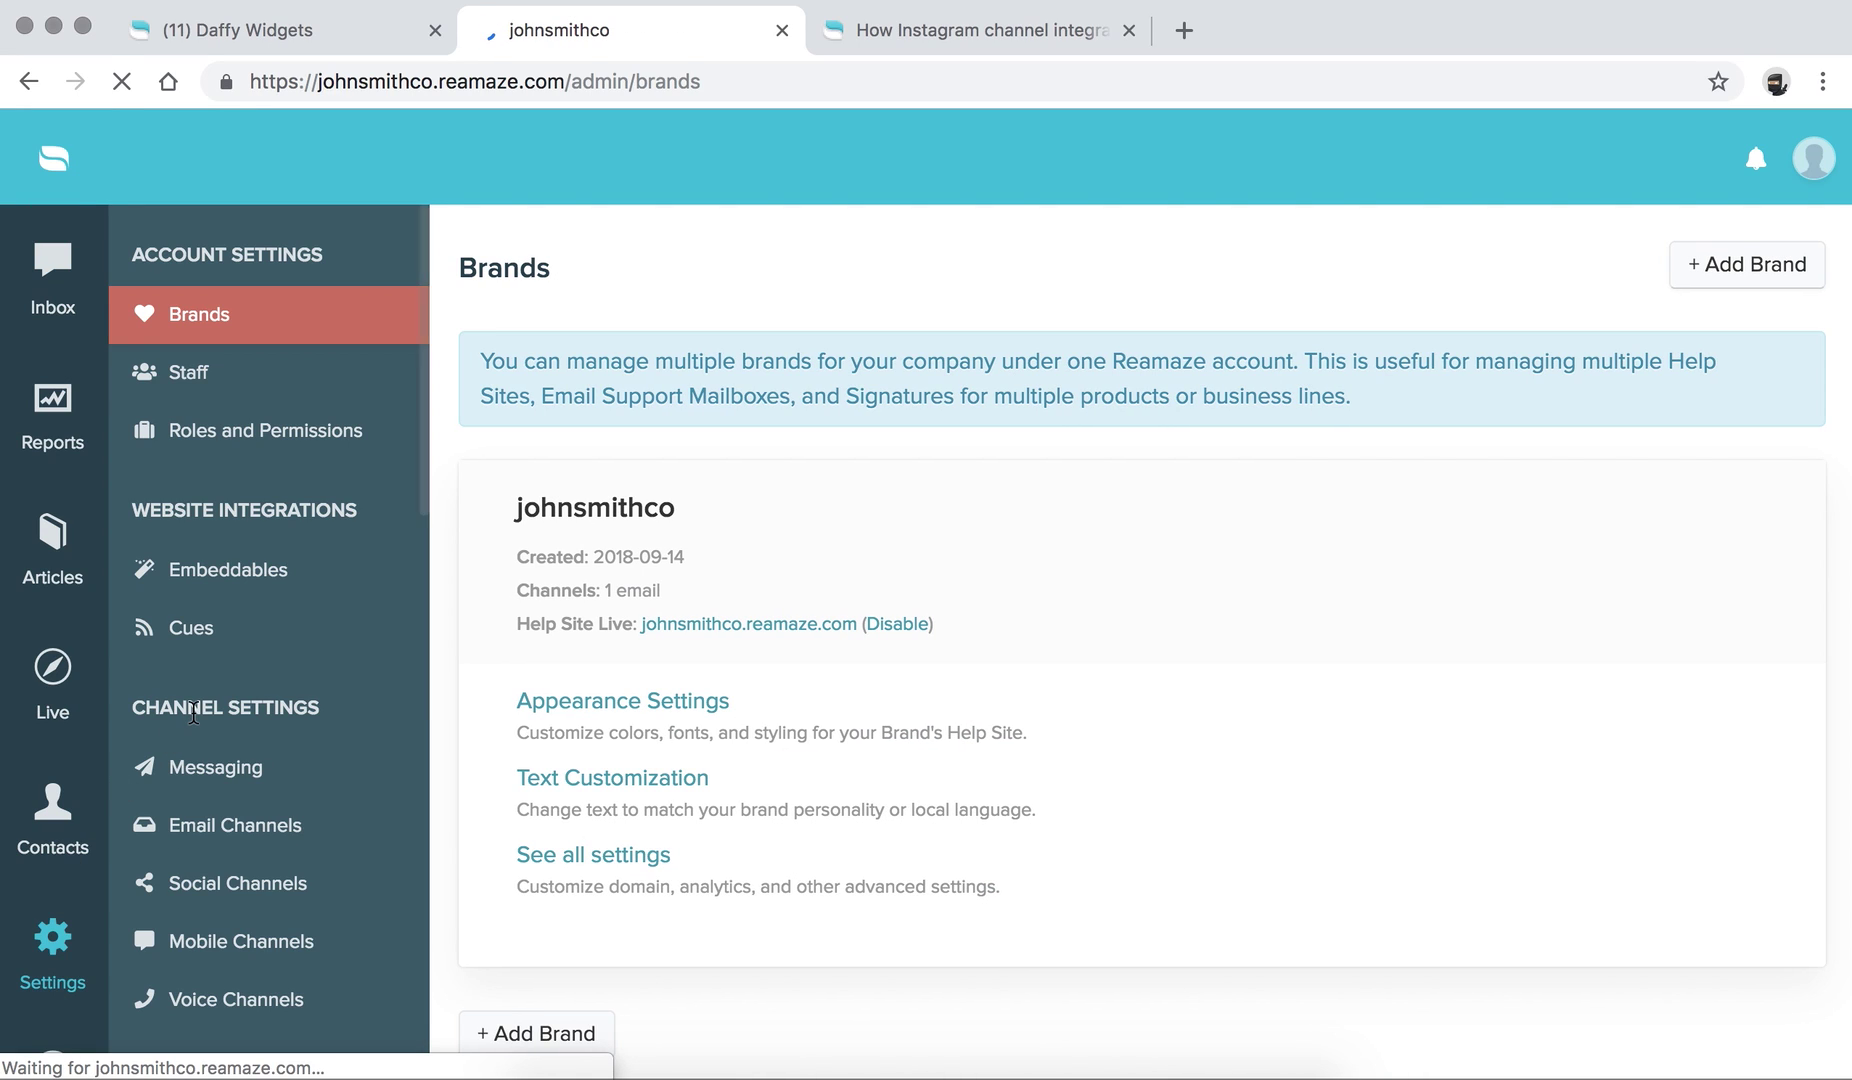
pyautogui.scroll(-3, 155, 493)
pyautogui.moveTo(146, 446); pyautogui.dragTo(312, 446)
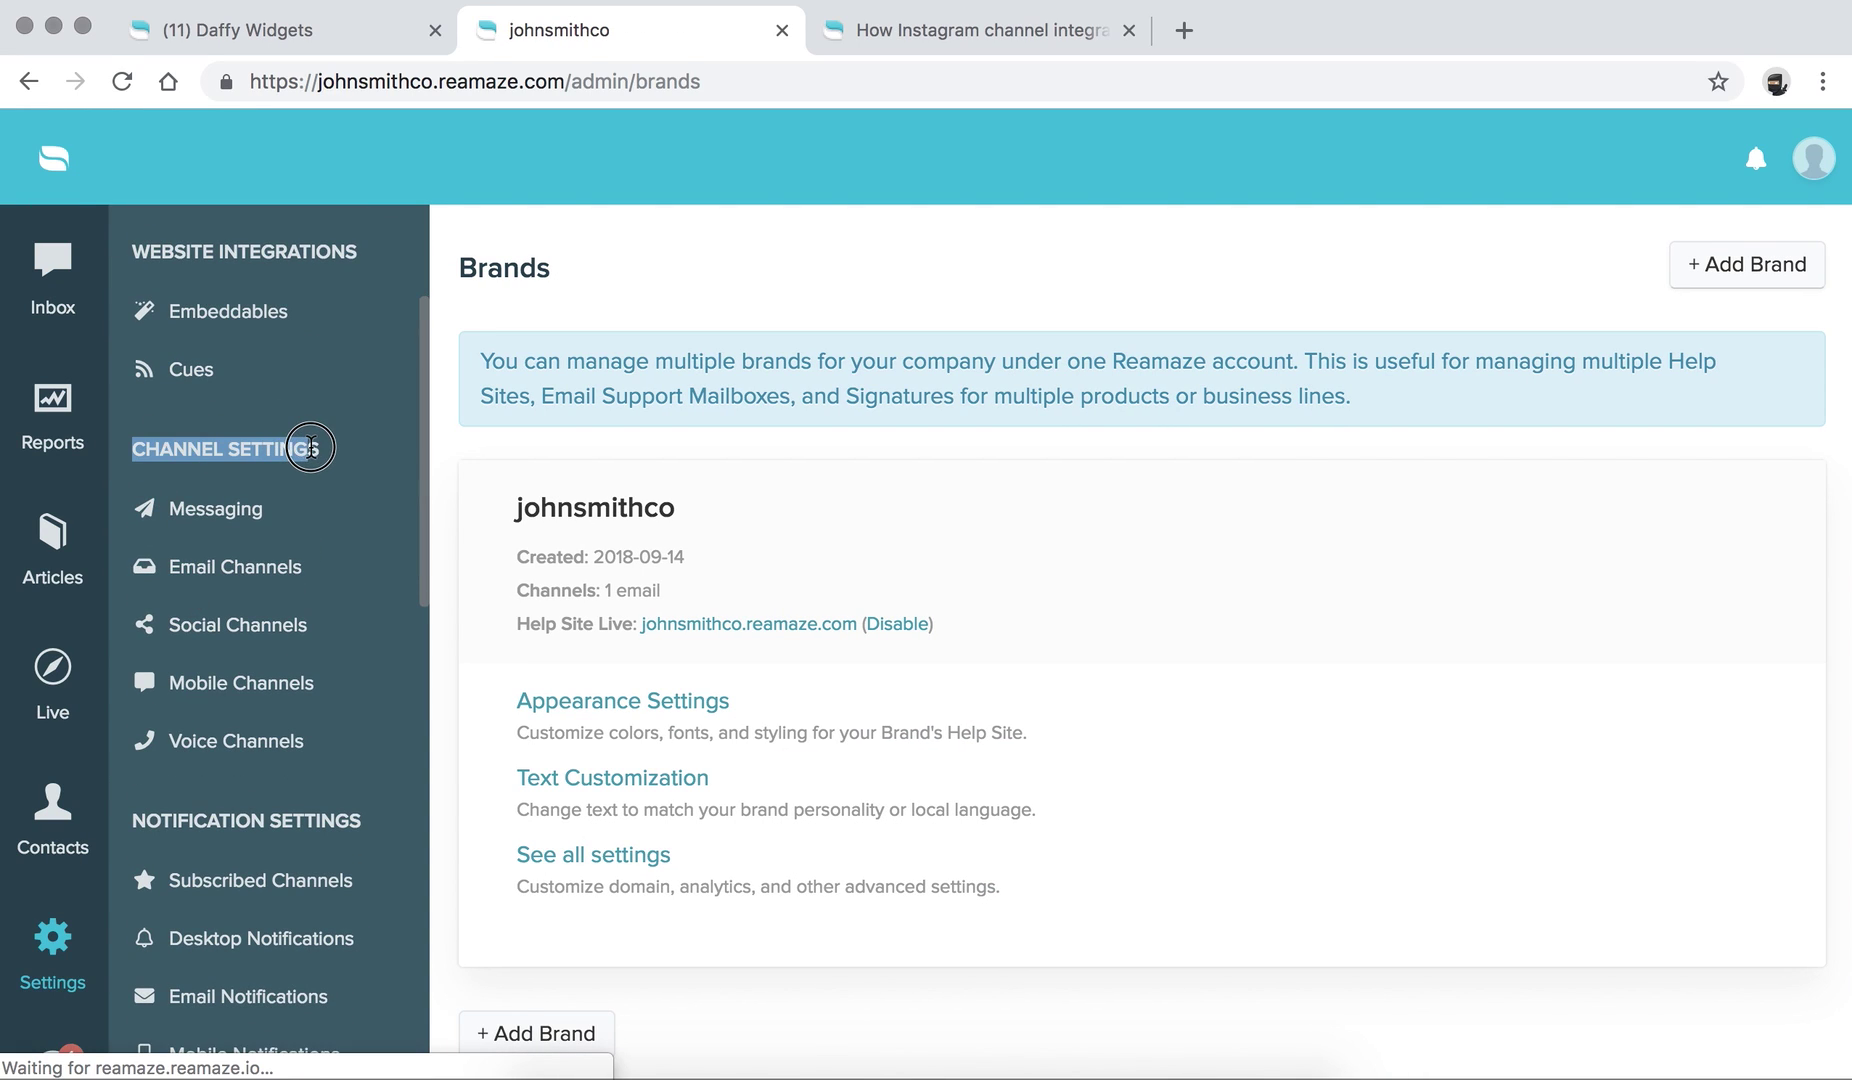
pyautogui.click(243, 630)
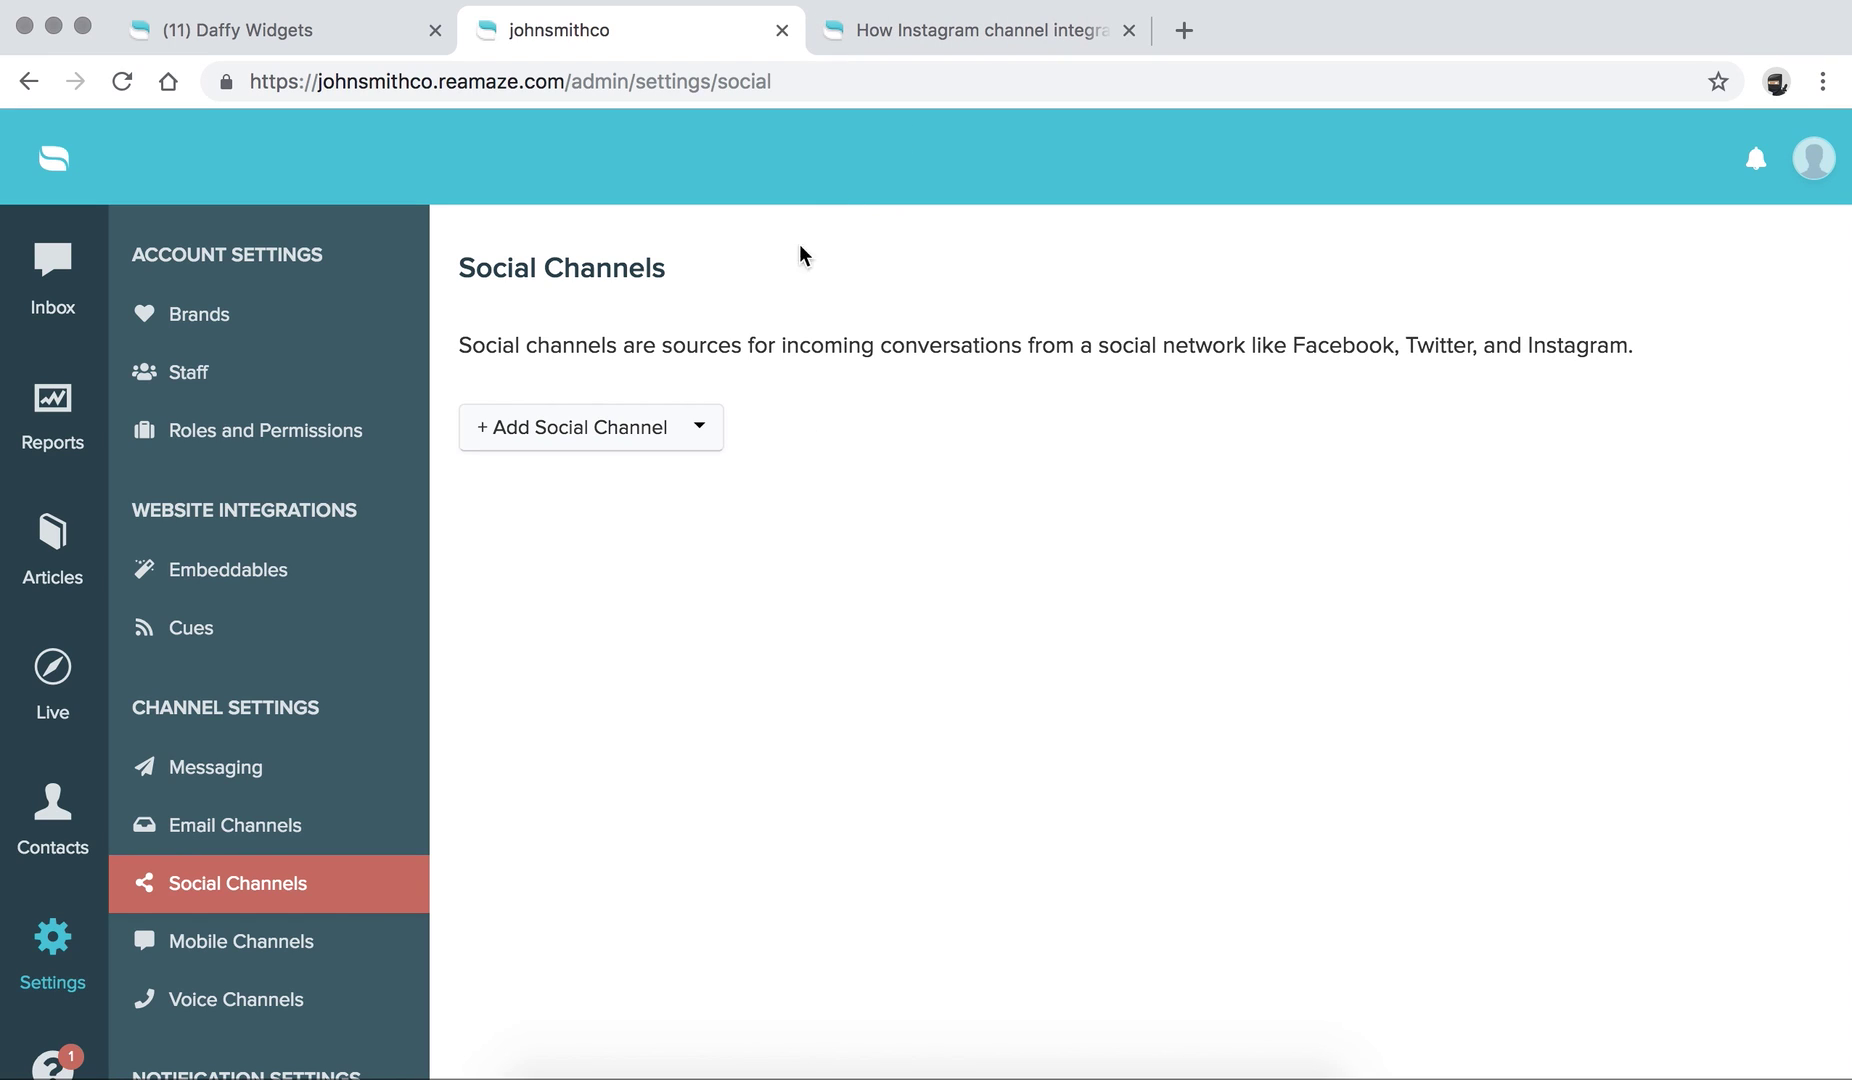
# Step: Start a Connect Facebook Pages and Instagram channel and select the Daffy Widgets page
pyautogui.click(641, 436)
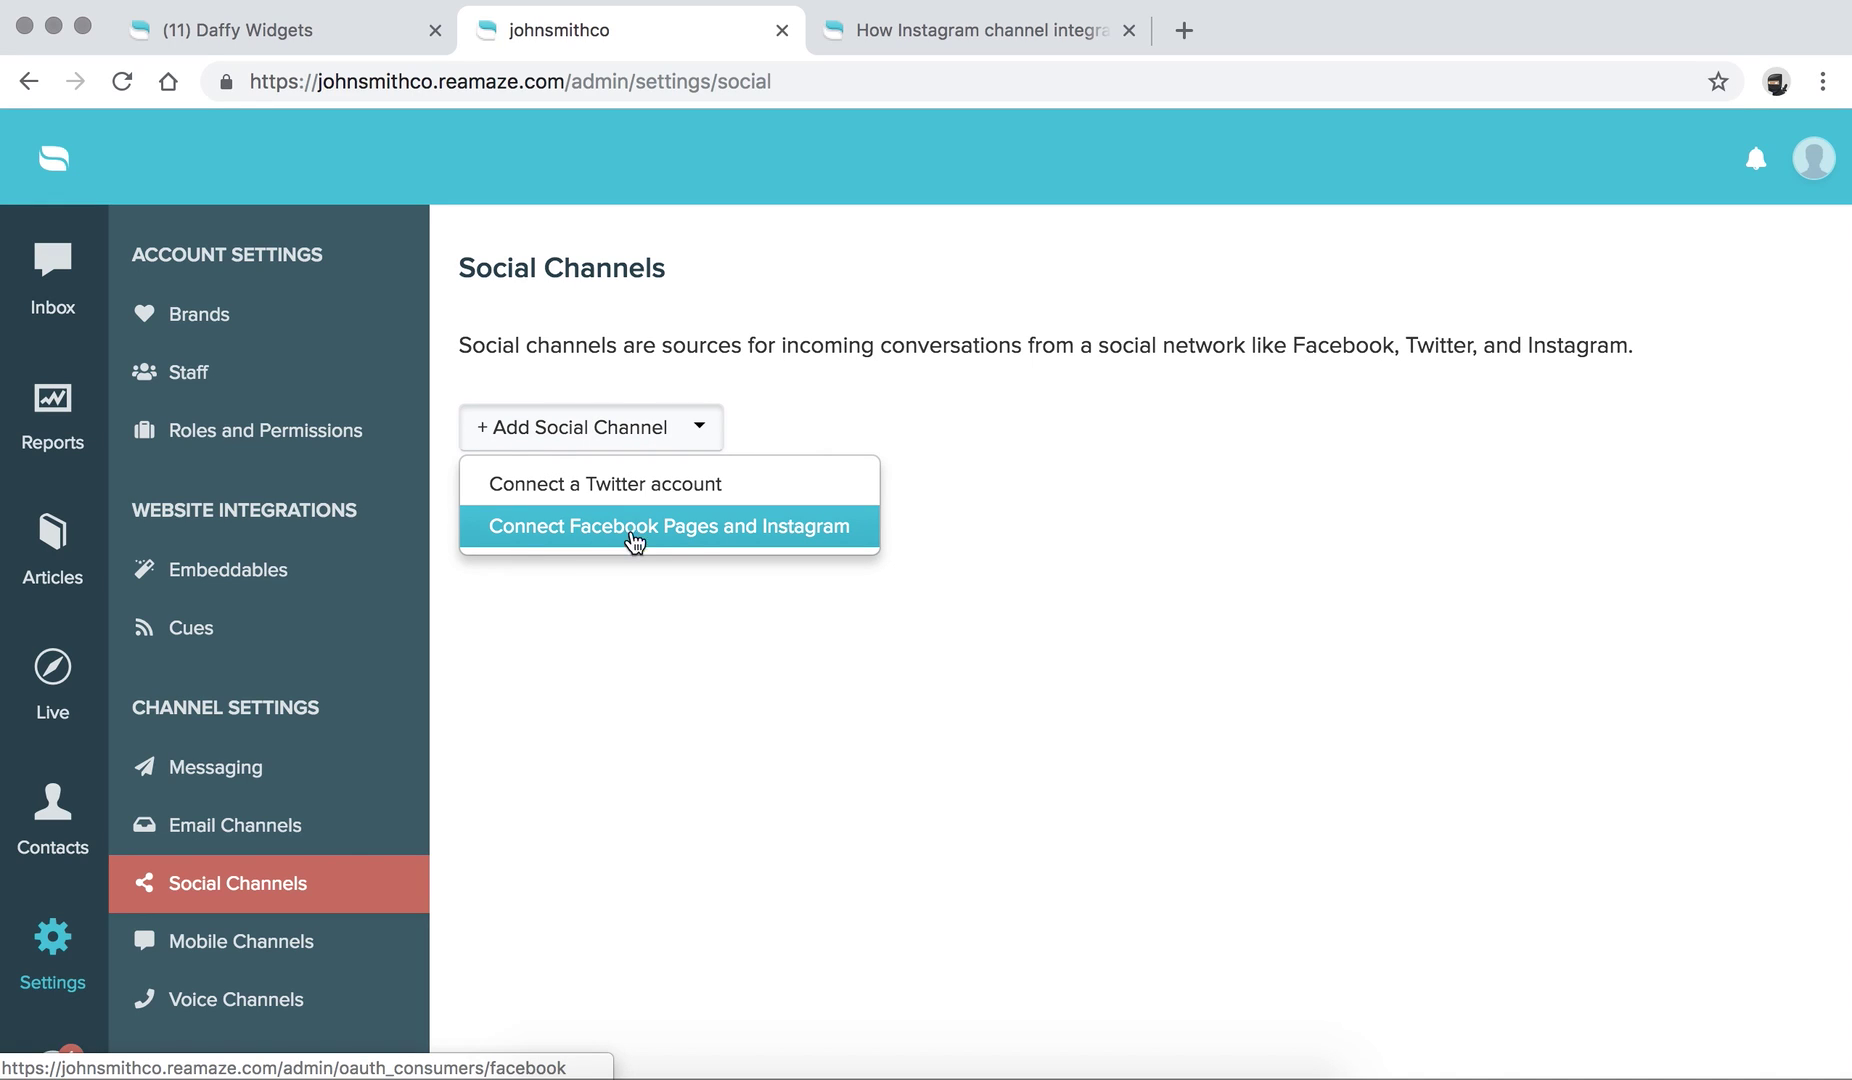
pyautogui.click(749, 530)
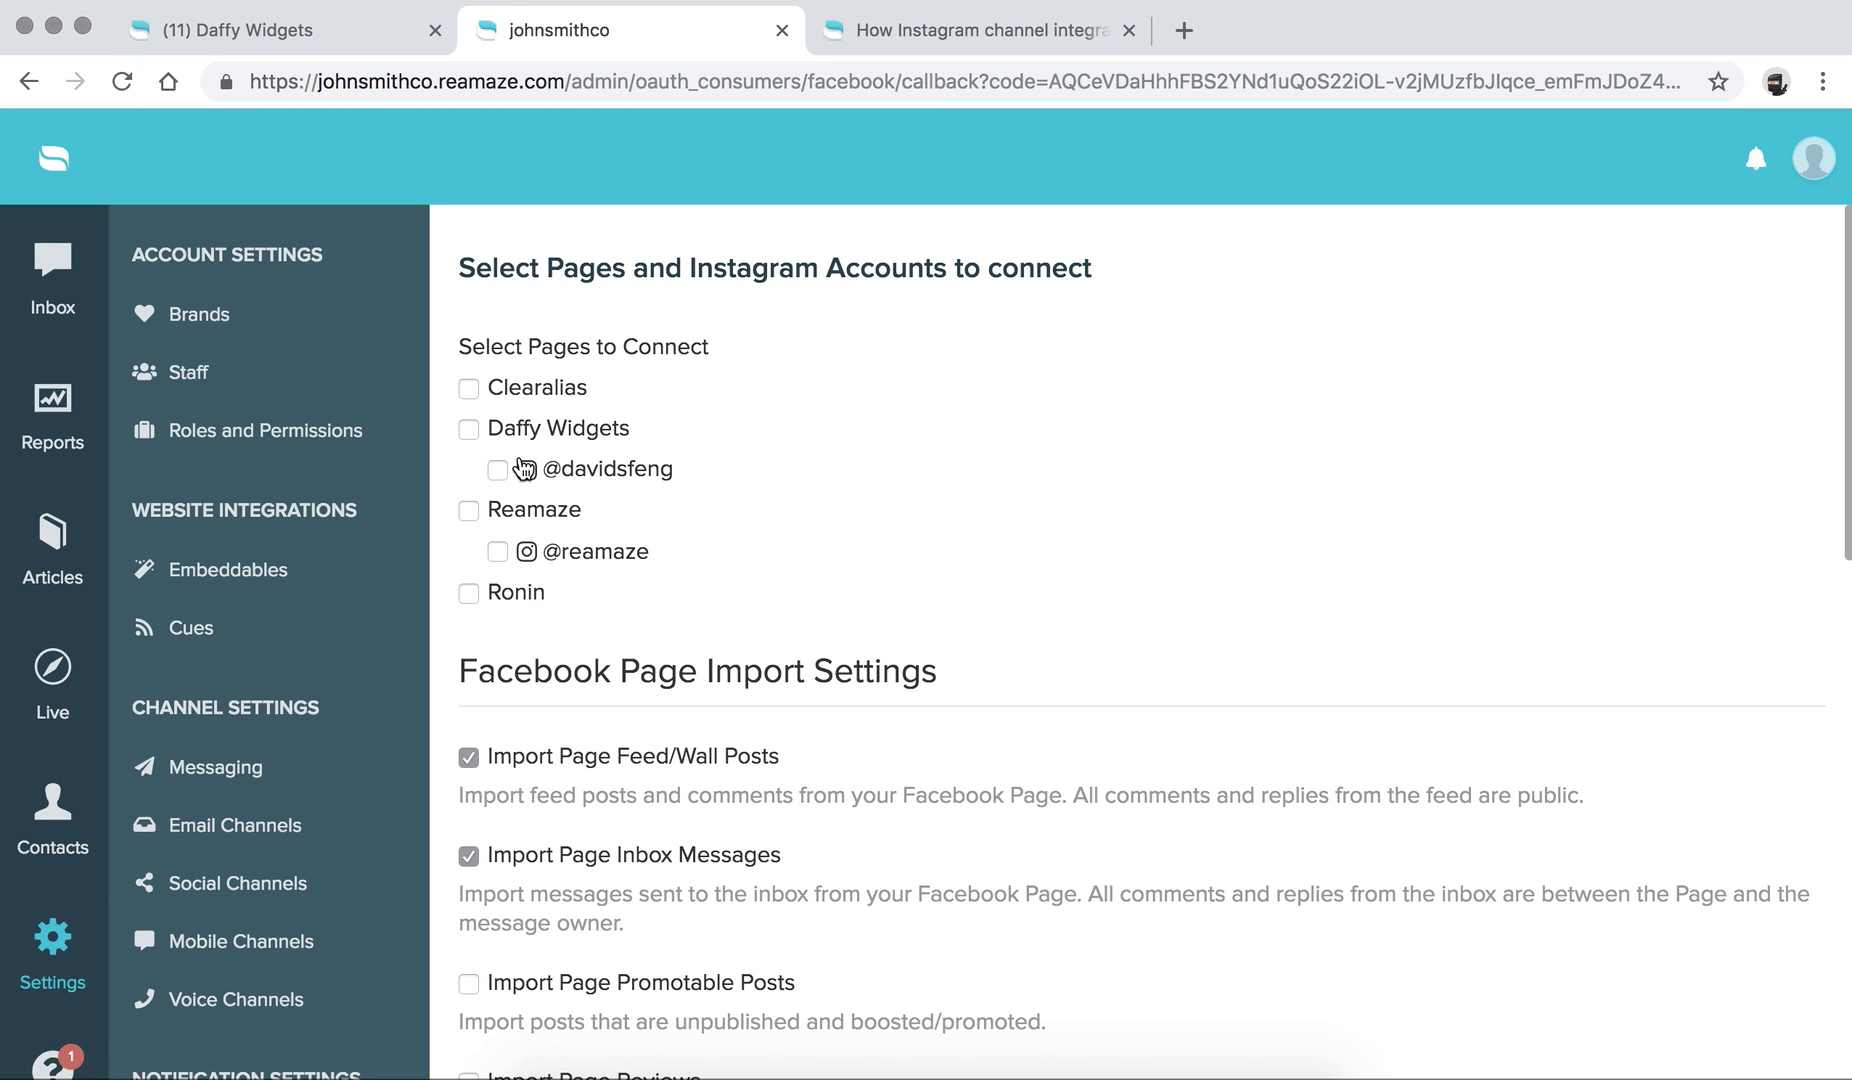
pyautogui.click(469, 432)
# Step: Add the linked Instagram account and import the page's promotable posts, reviews and mentions
pyautogui.click(496, 473)
pyautogui.scroll(-4, 519, 634)
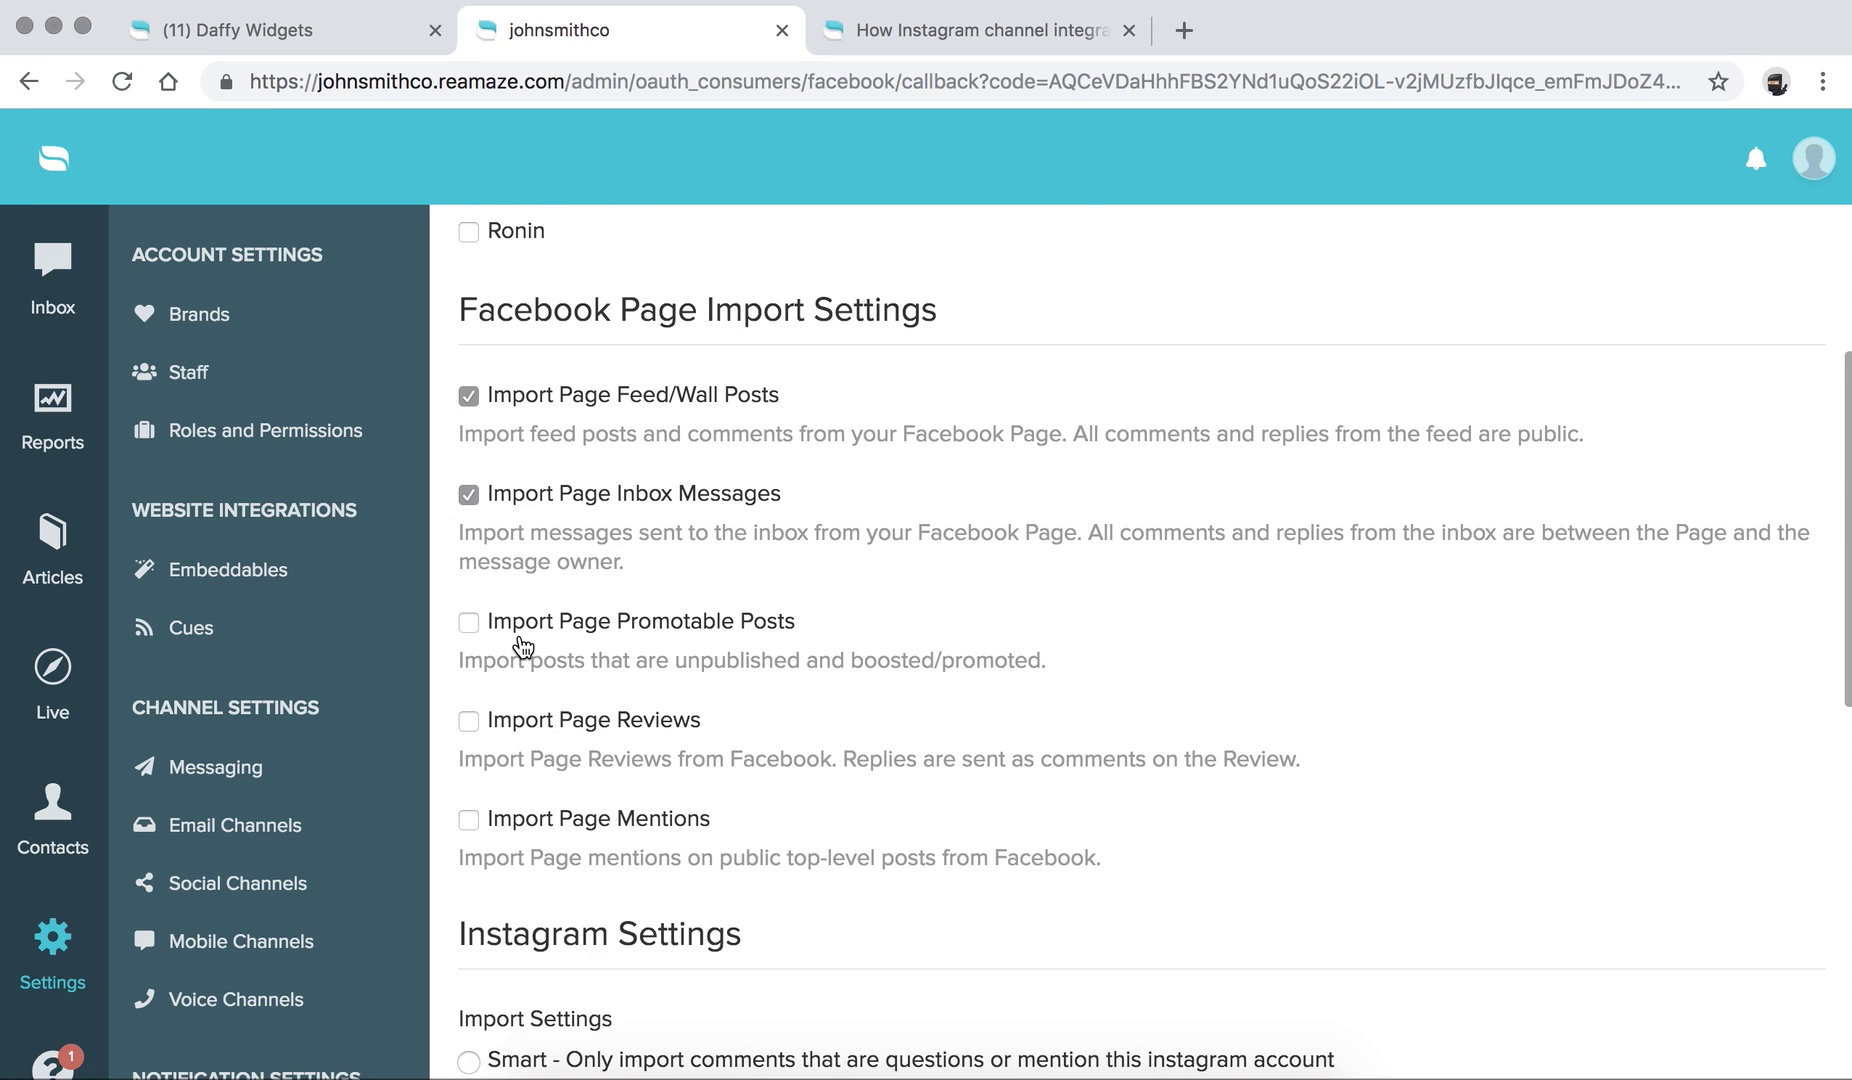
pyautogui.scroll(-1, 522, 647)
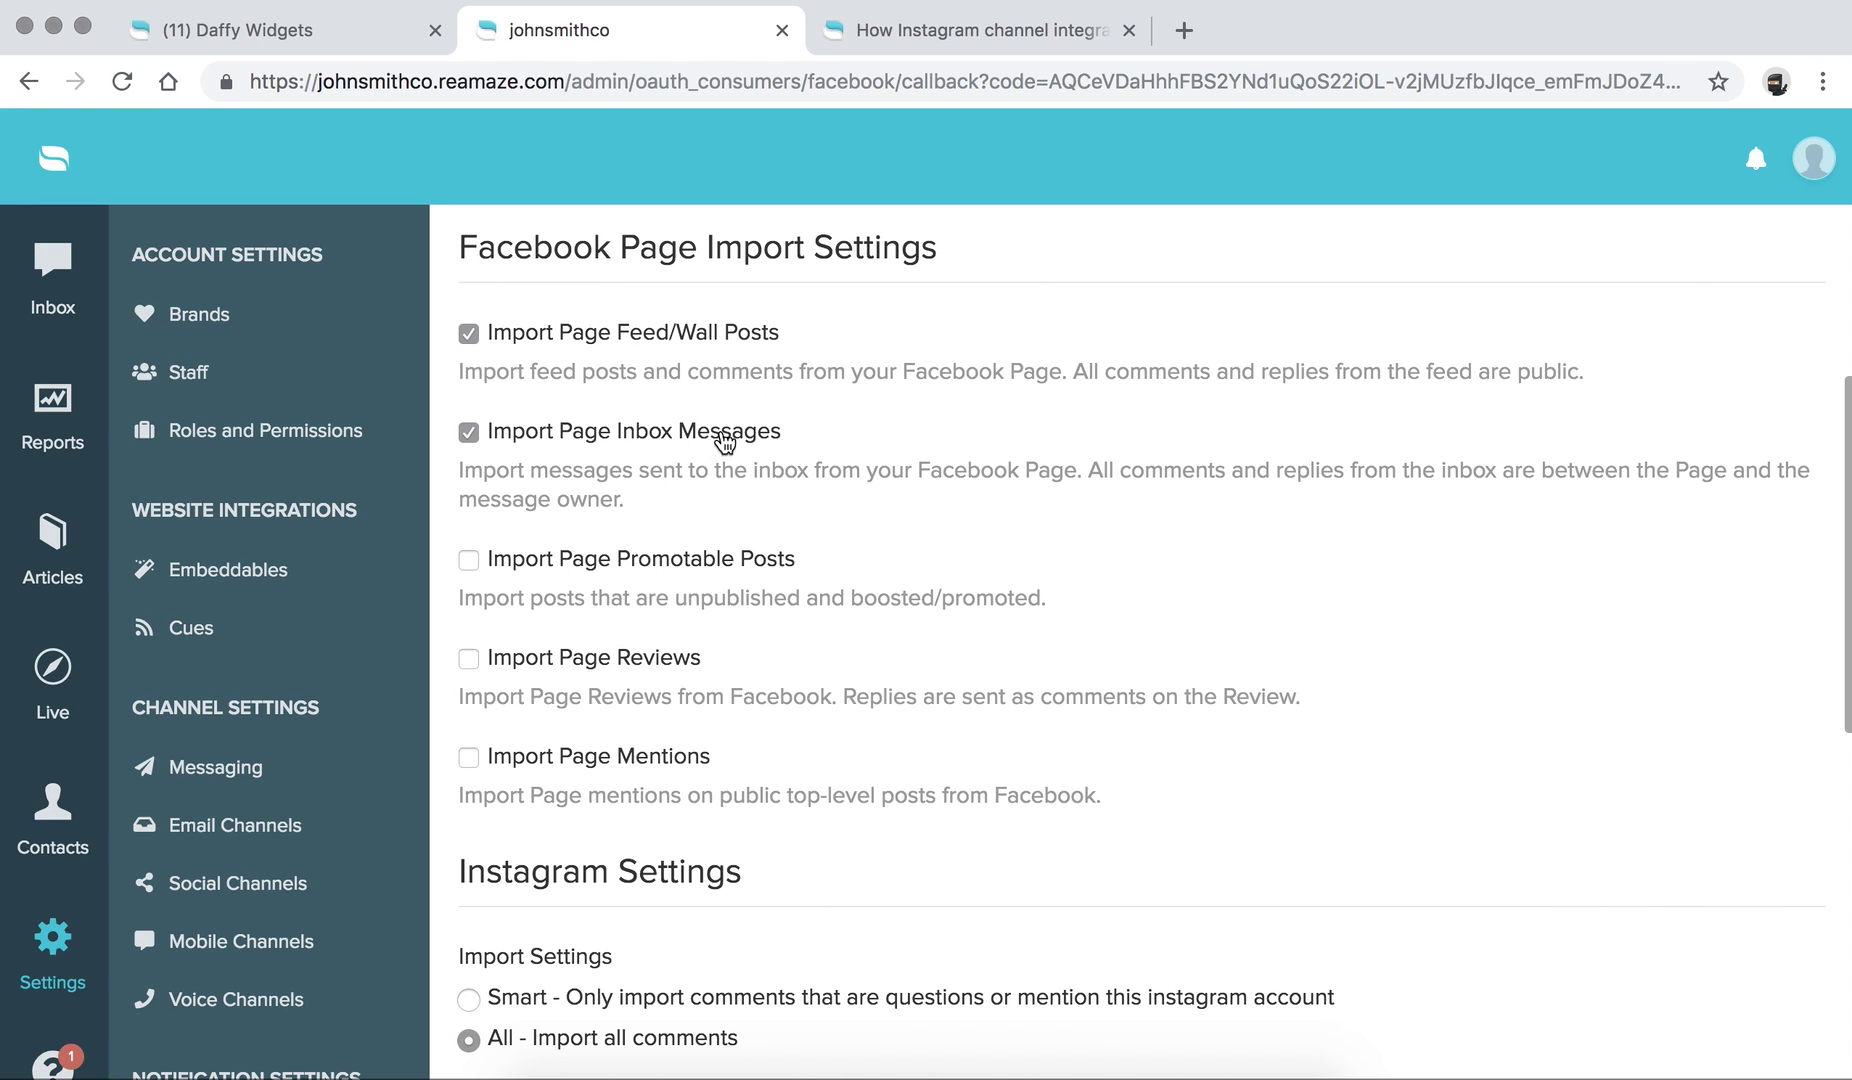
pyautogui.click(468, 560)
pyautogui.click(468, 660)
pyautogui.click(468, 757)
pyautogui.scroll(-5, 635, 540)
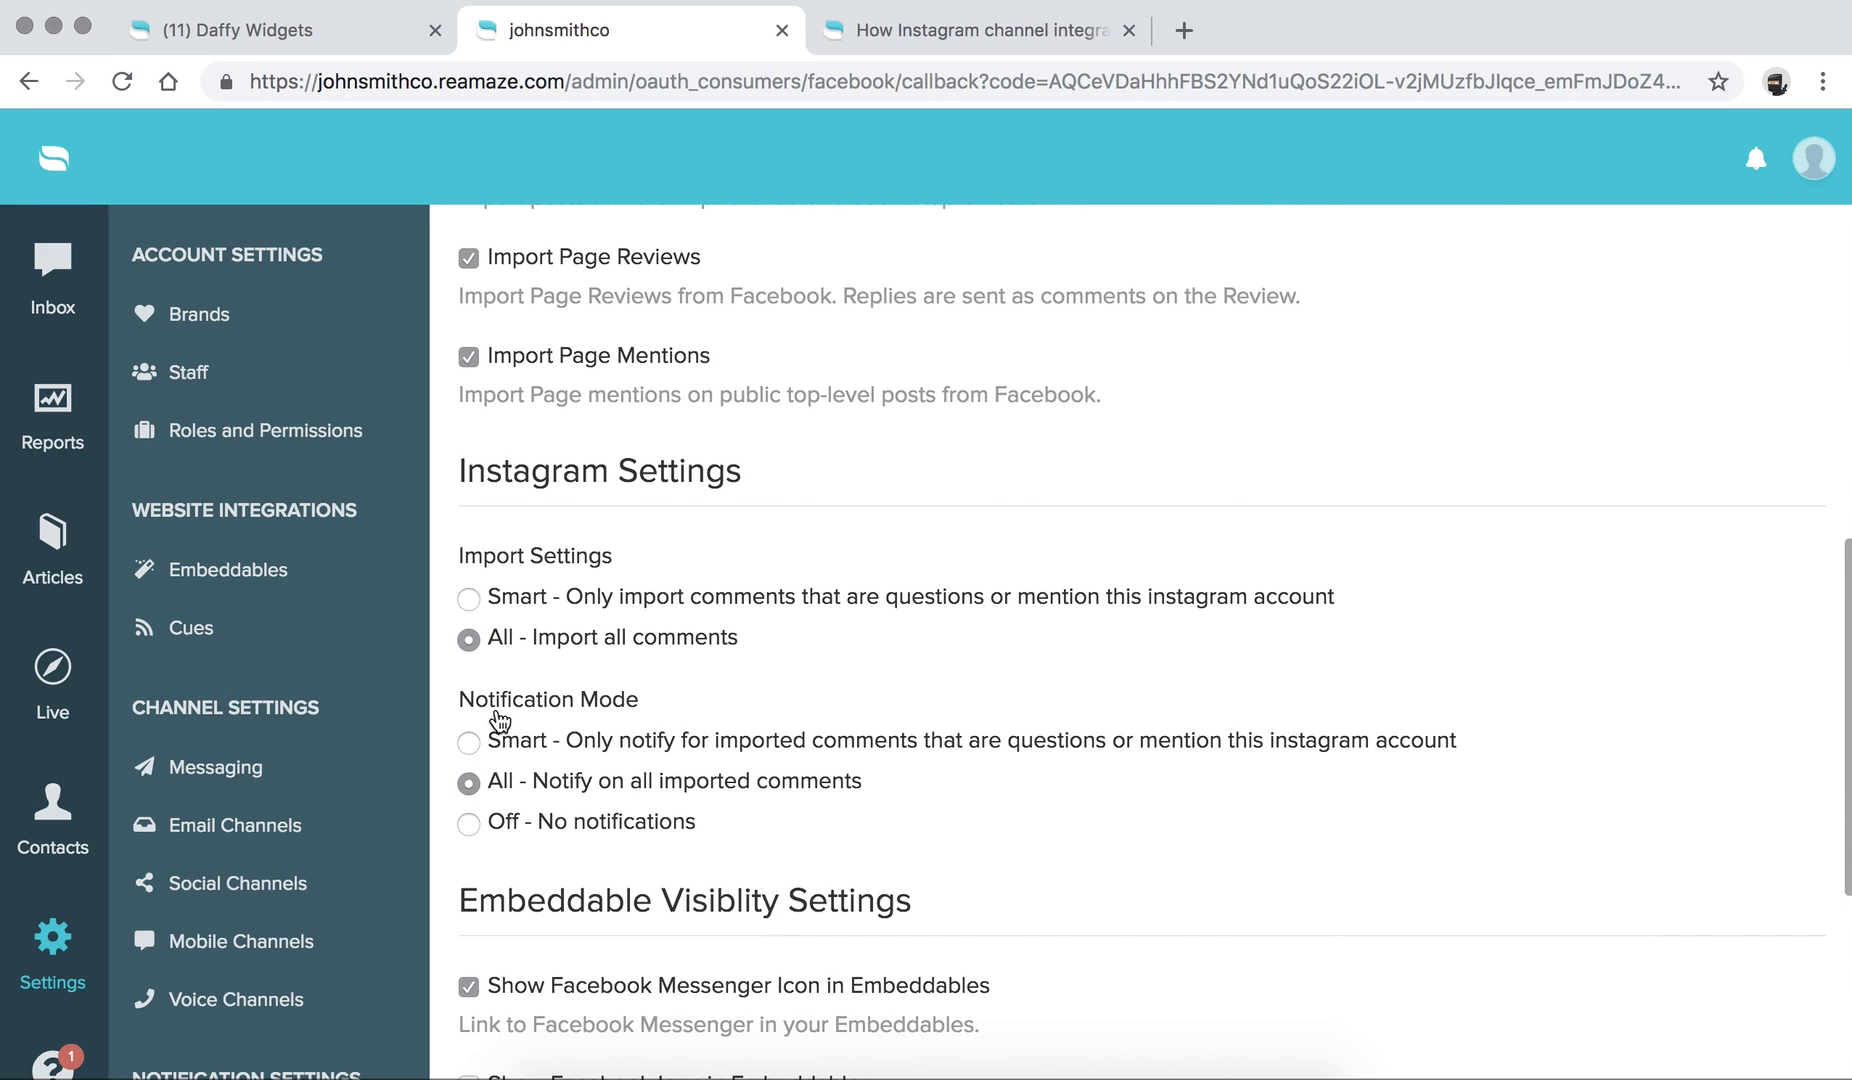
# Step: Keep Instagram comment import and notifications set to All rather than Smart
pyautogui.click(469, 597)
pyautogui.click(466, 641)
pyautogui.click(484, 749)
pyautogui.click(470, 782)
# Step: Enable Show Facebook Icon in Embeddables and save the connection with Done
pyautogui.scroll(-5, 594, 755)
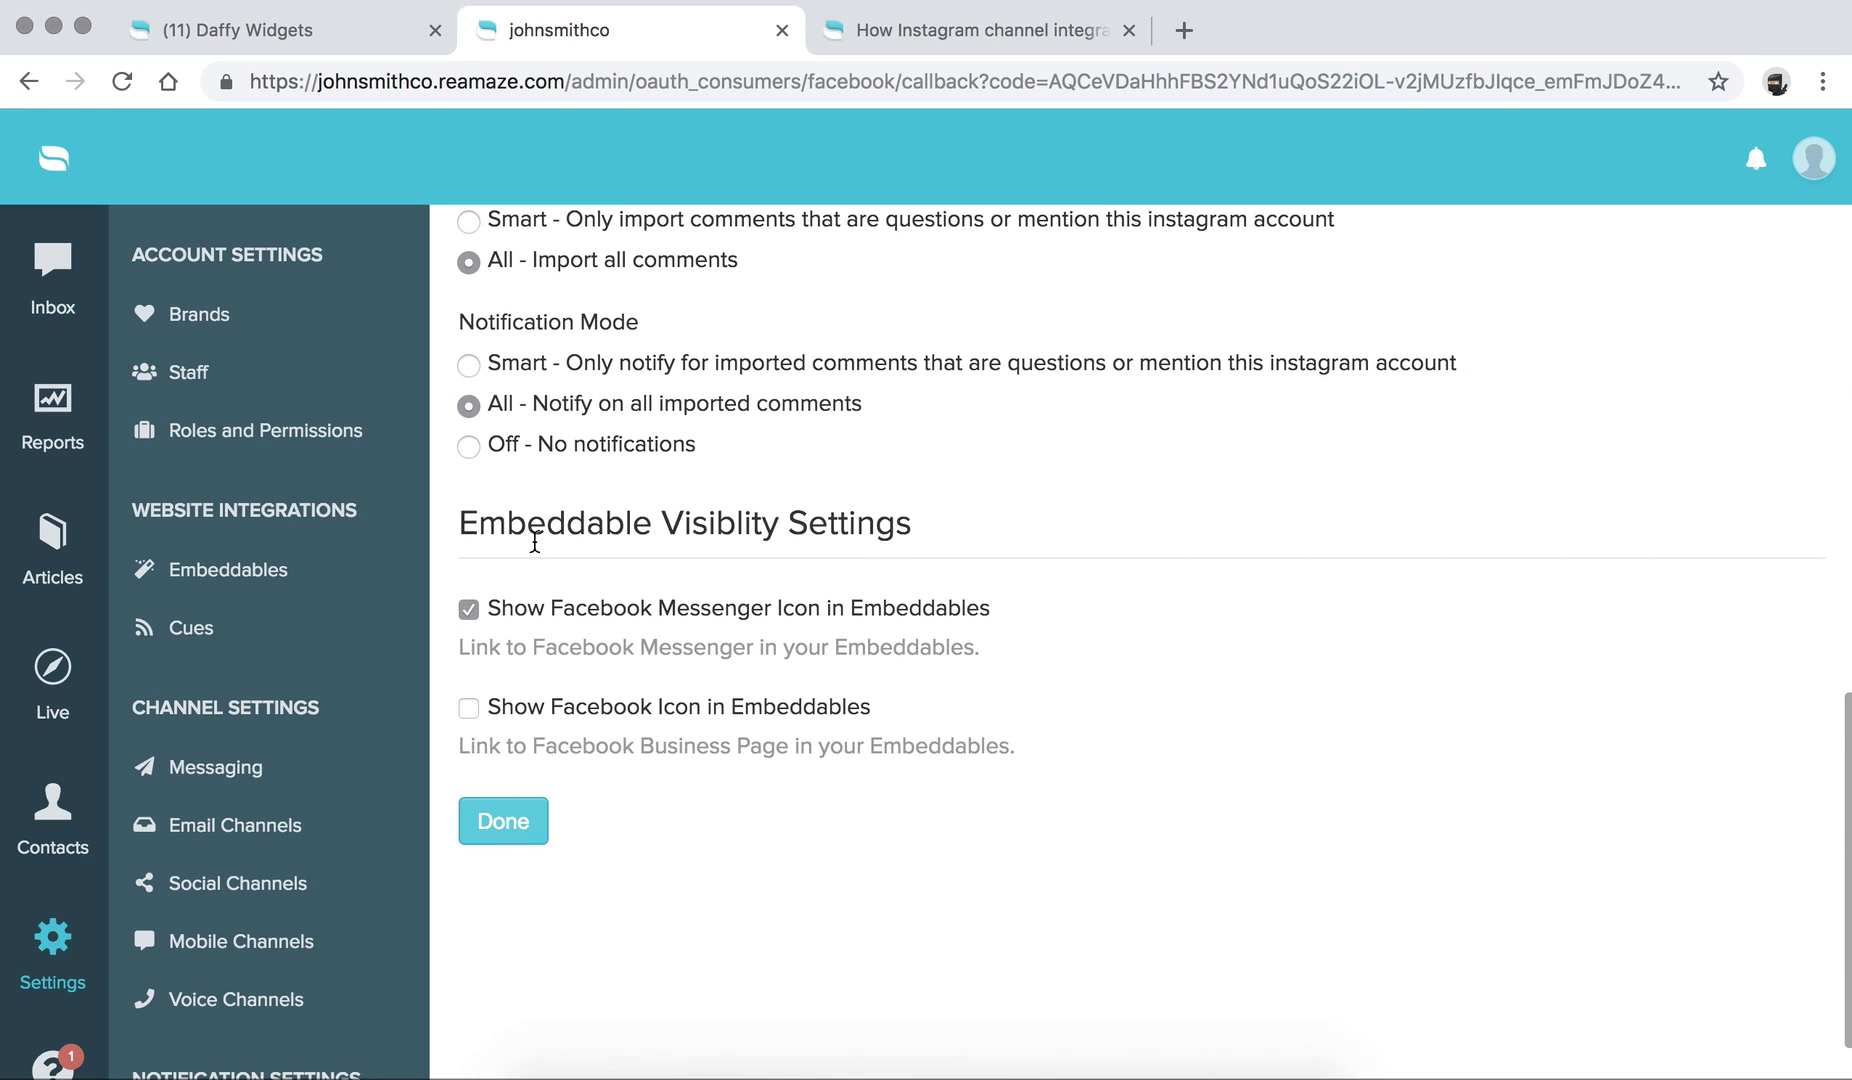
pyautogui.moveTo(910, 525); pyautogui.dragTo(468, 520)
pyautogui.click(466, 519)
pyautogui.scroll(2, 466, 520)
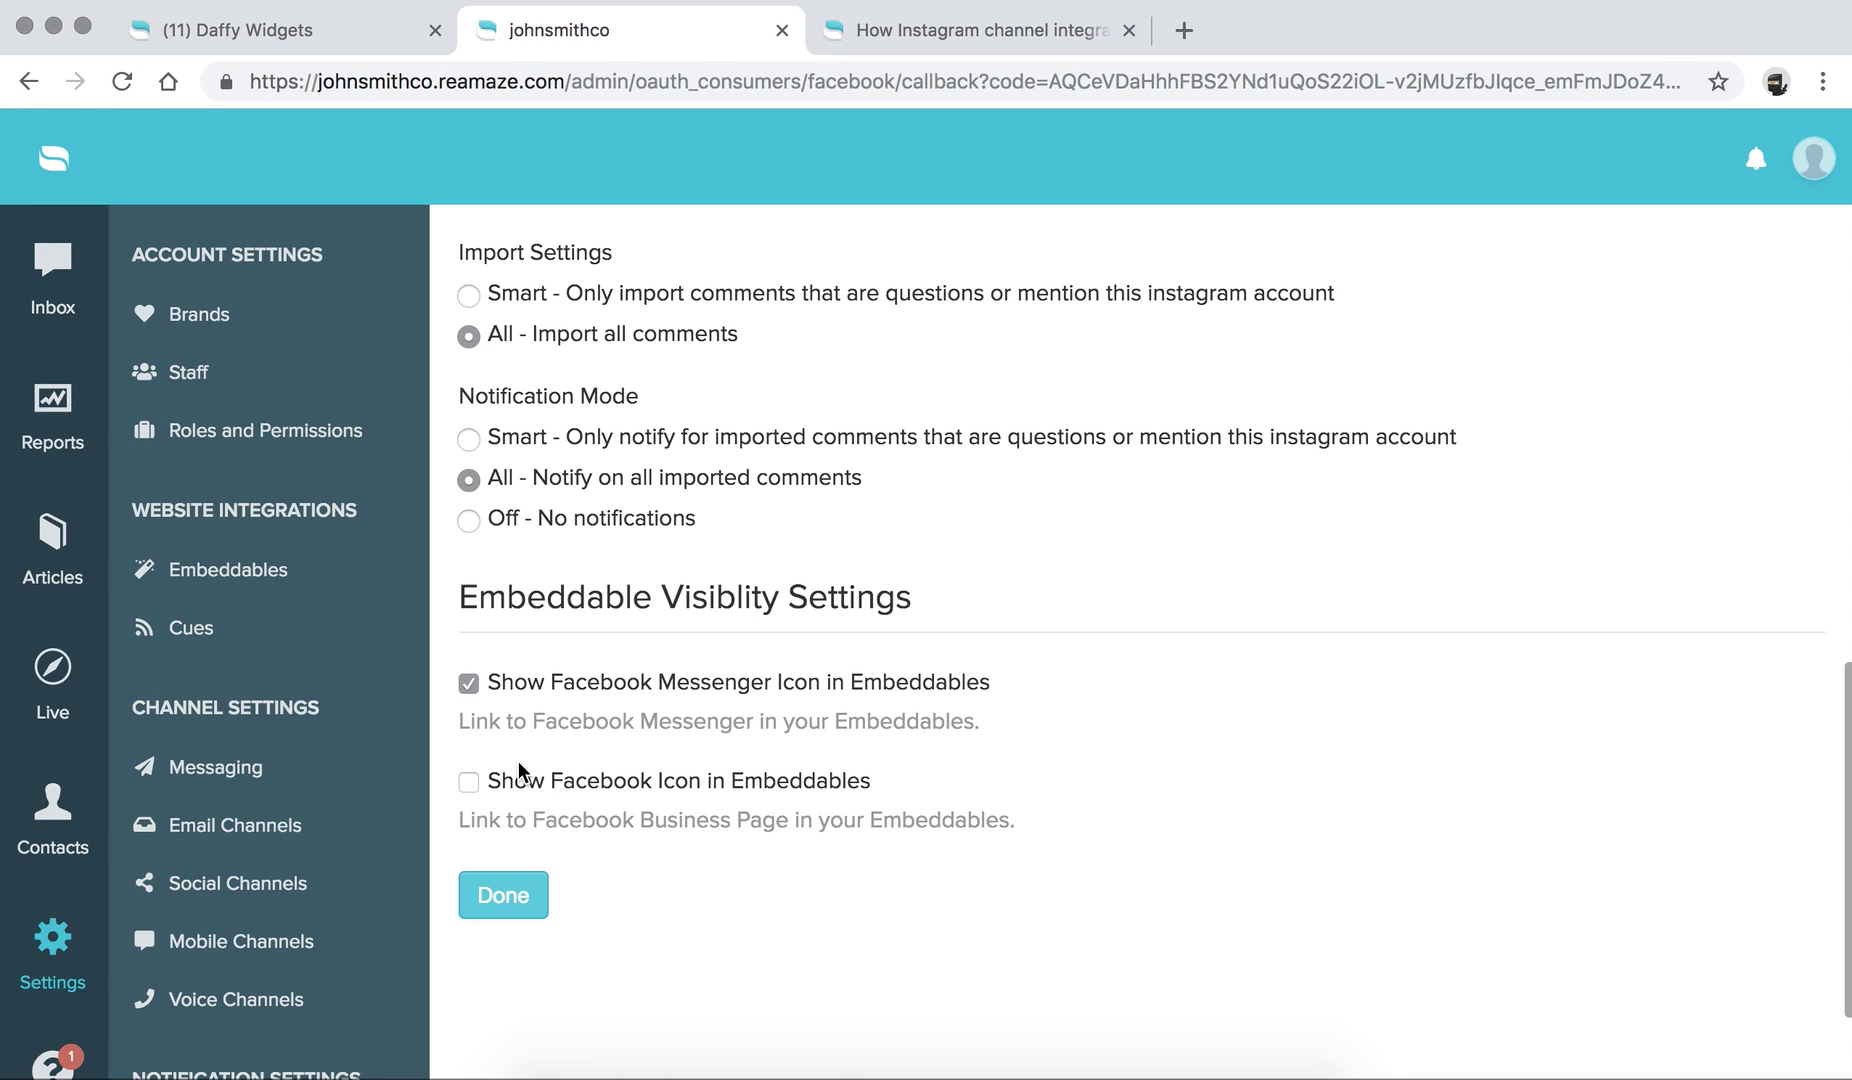
pyautogui.click(474, 784)
pyautogui.click(512, 910)
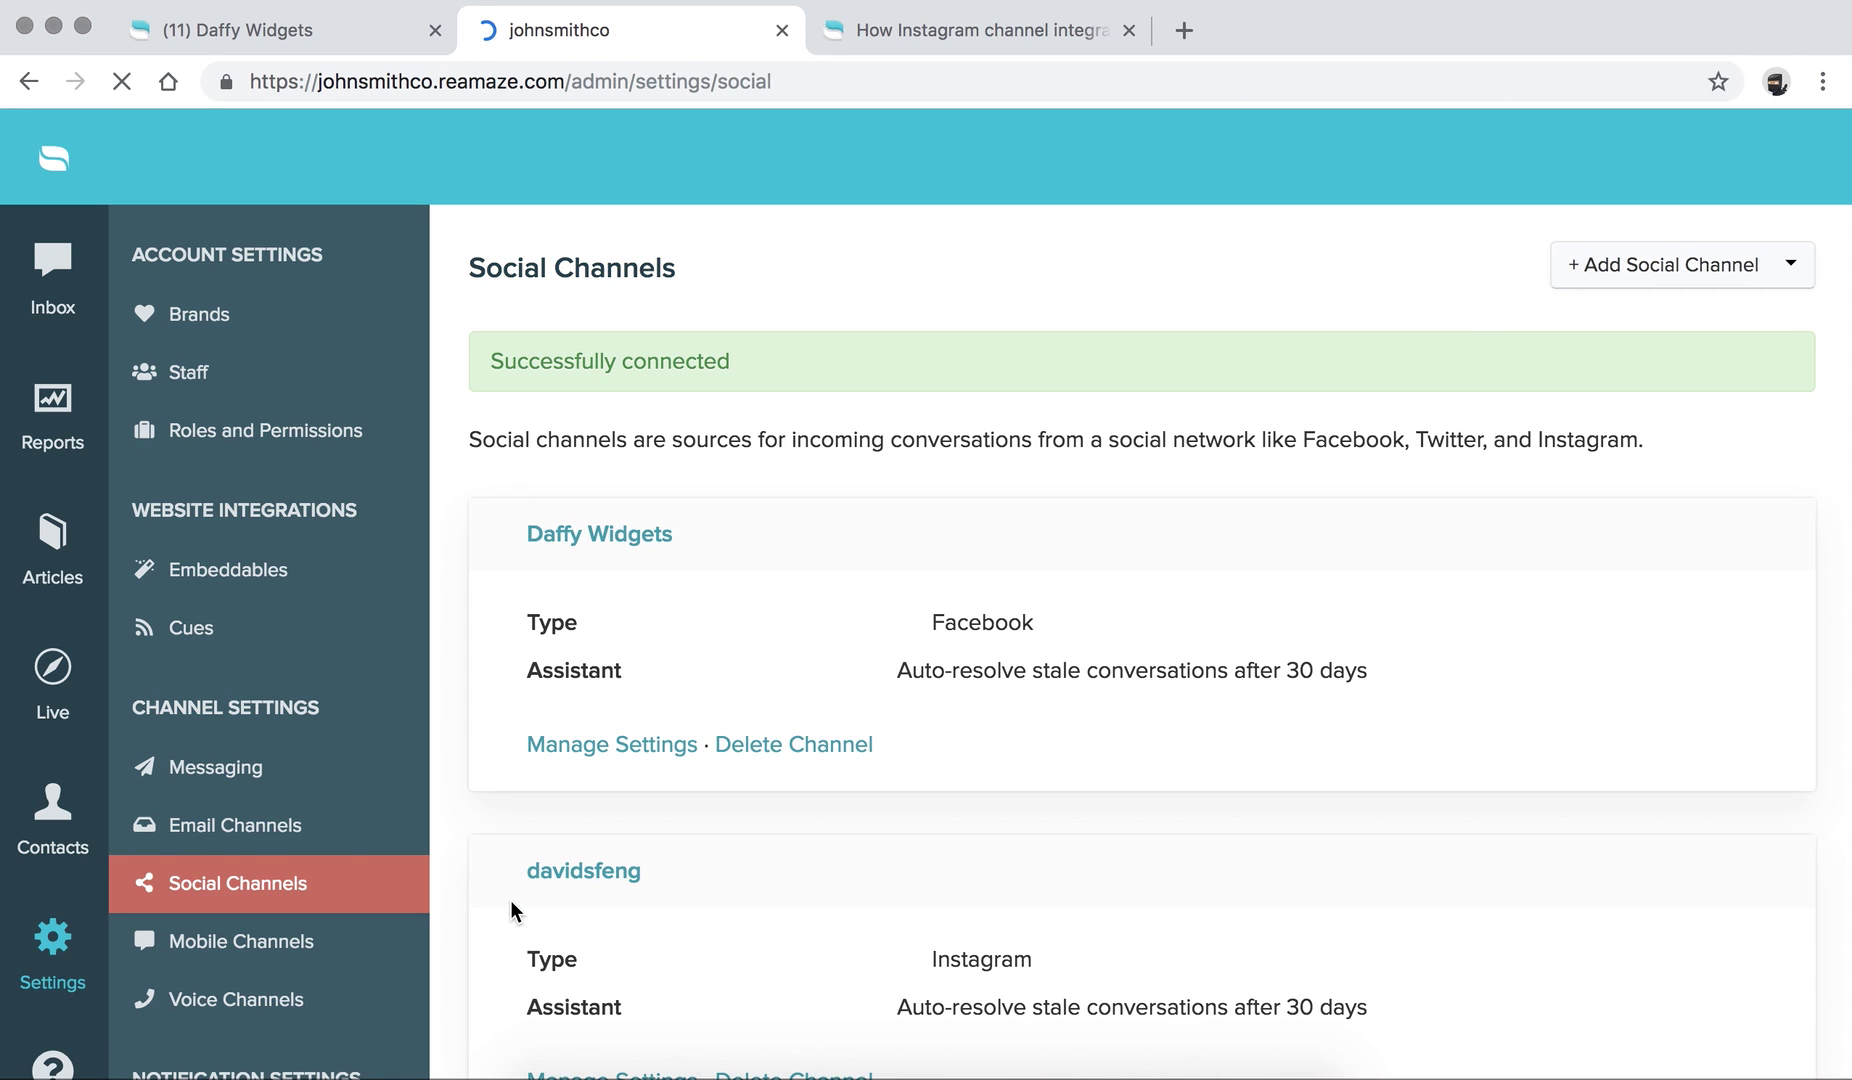
# Step: Verify Daffy Widgets (Facebook) and davidsfeng (Instagram) are listed, then switch to the Instagram help article
pyautogui.scroll(-5, 716, 550)
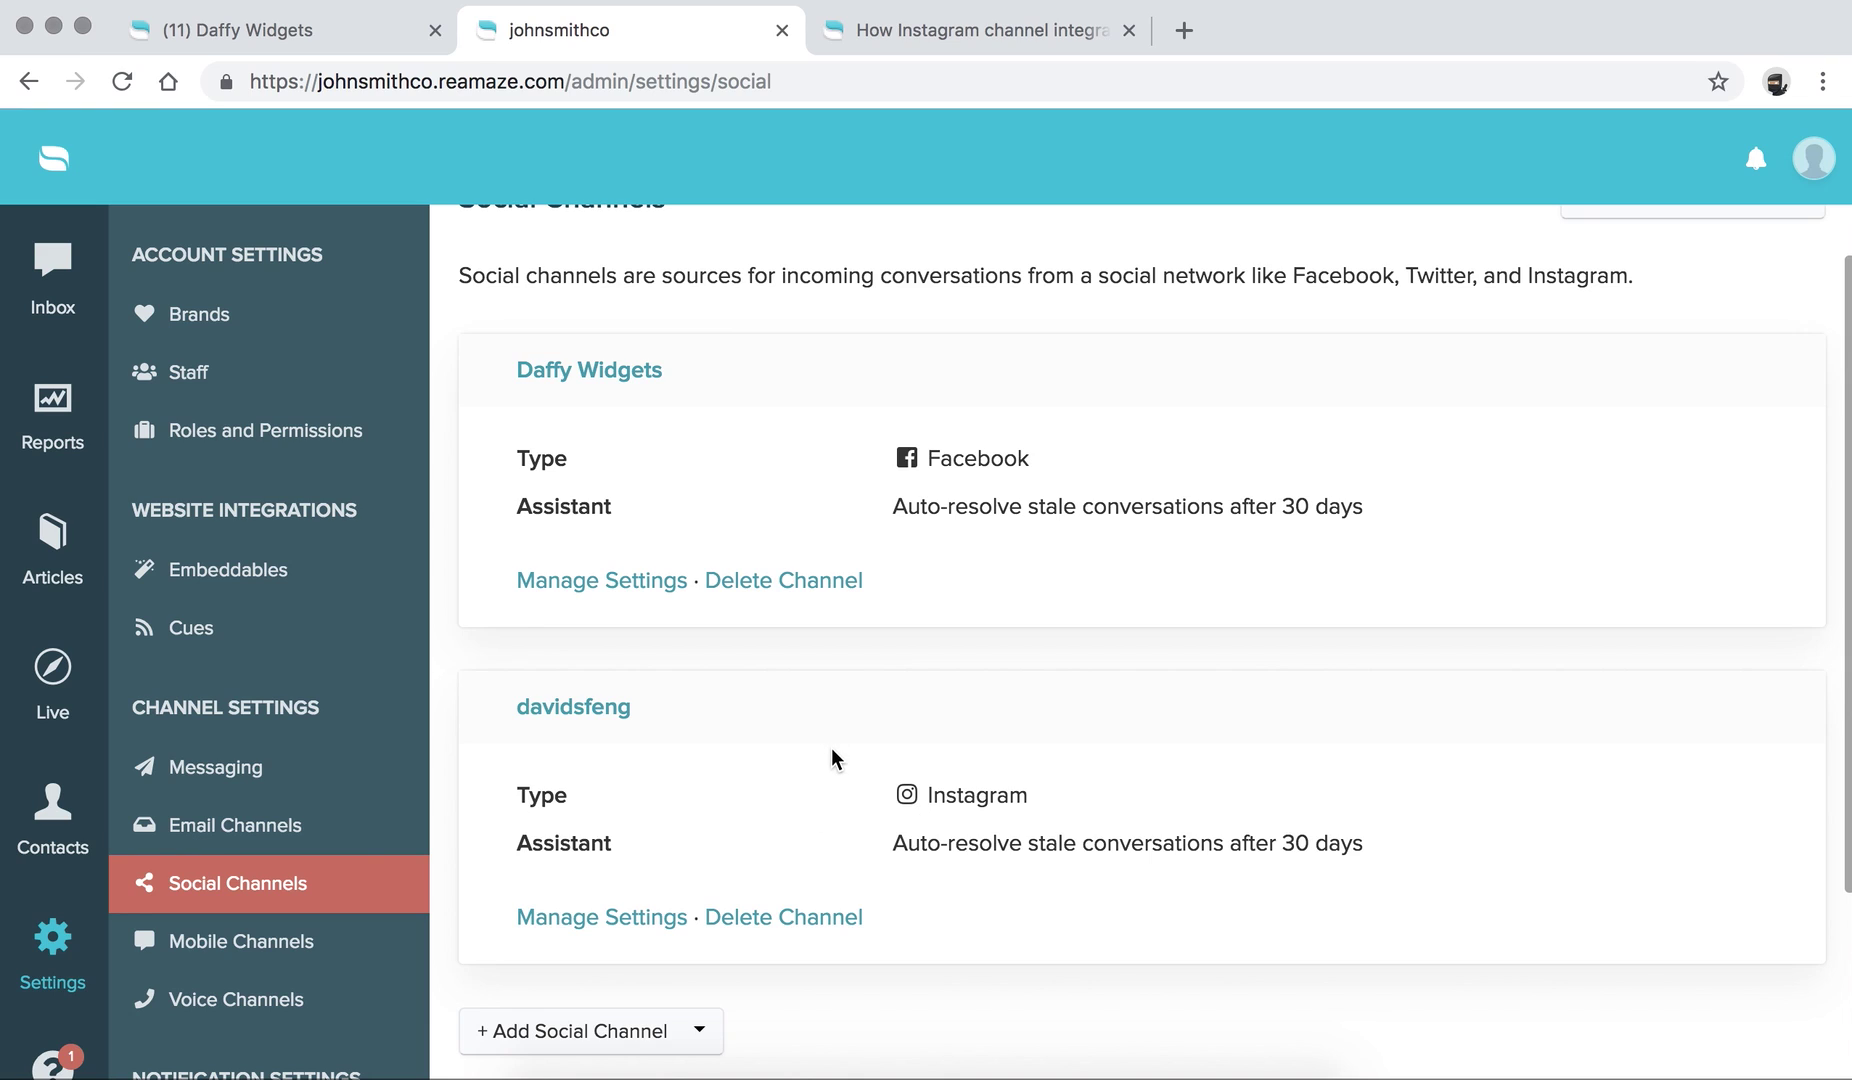
pyautogui.scroll(-1, 832, 757)
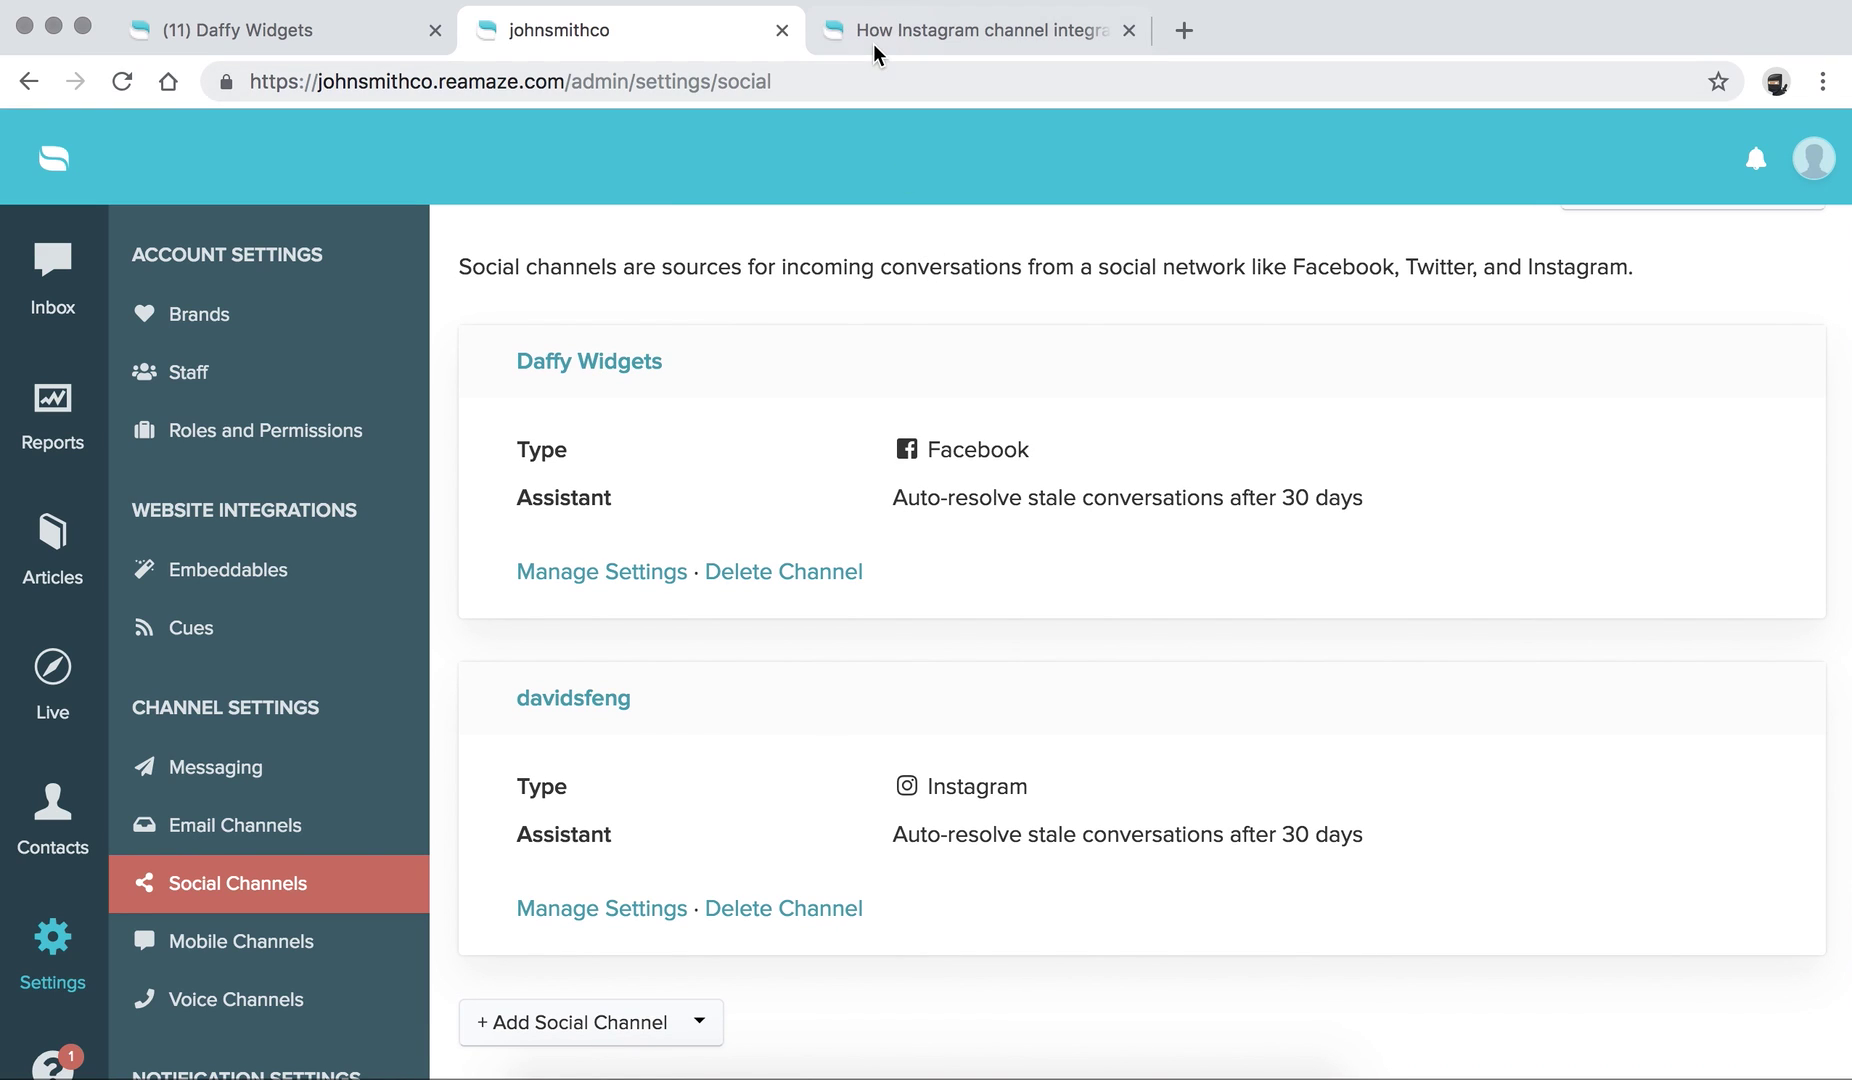
pyautogui.hotkey('ctrl', 'Tab')
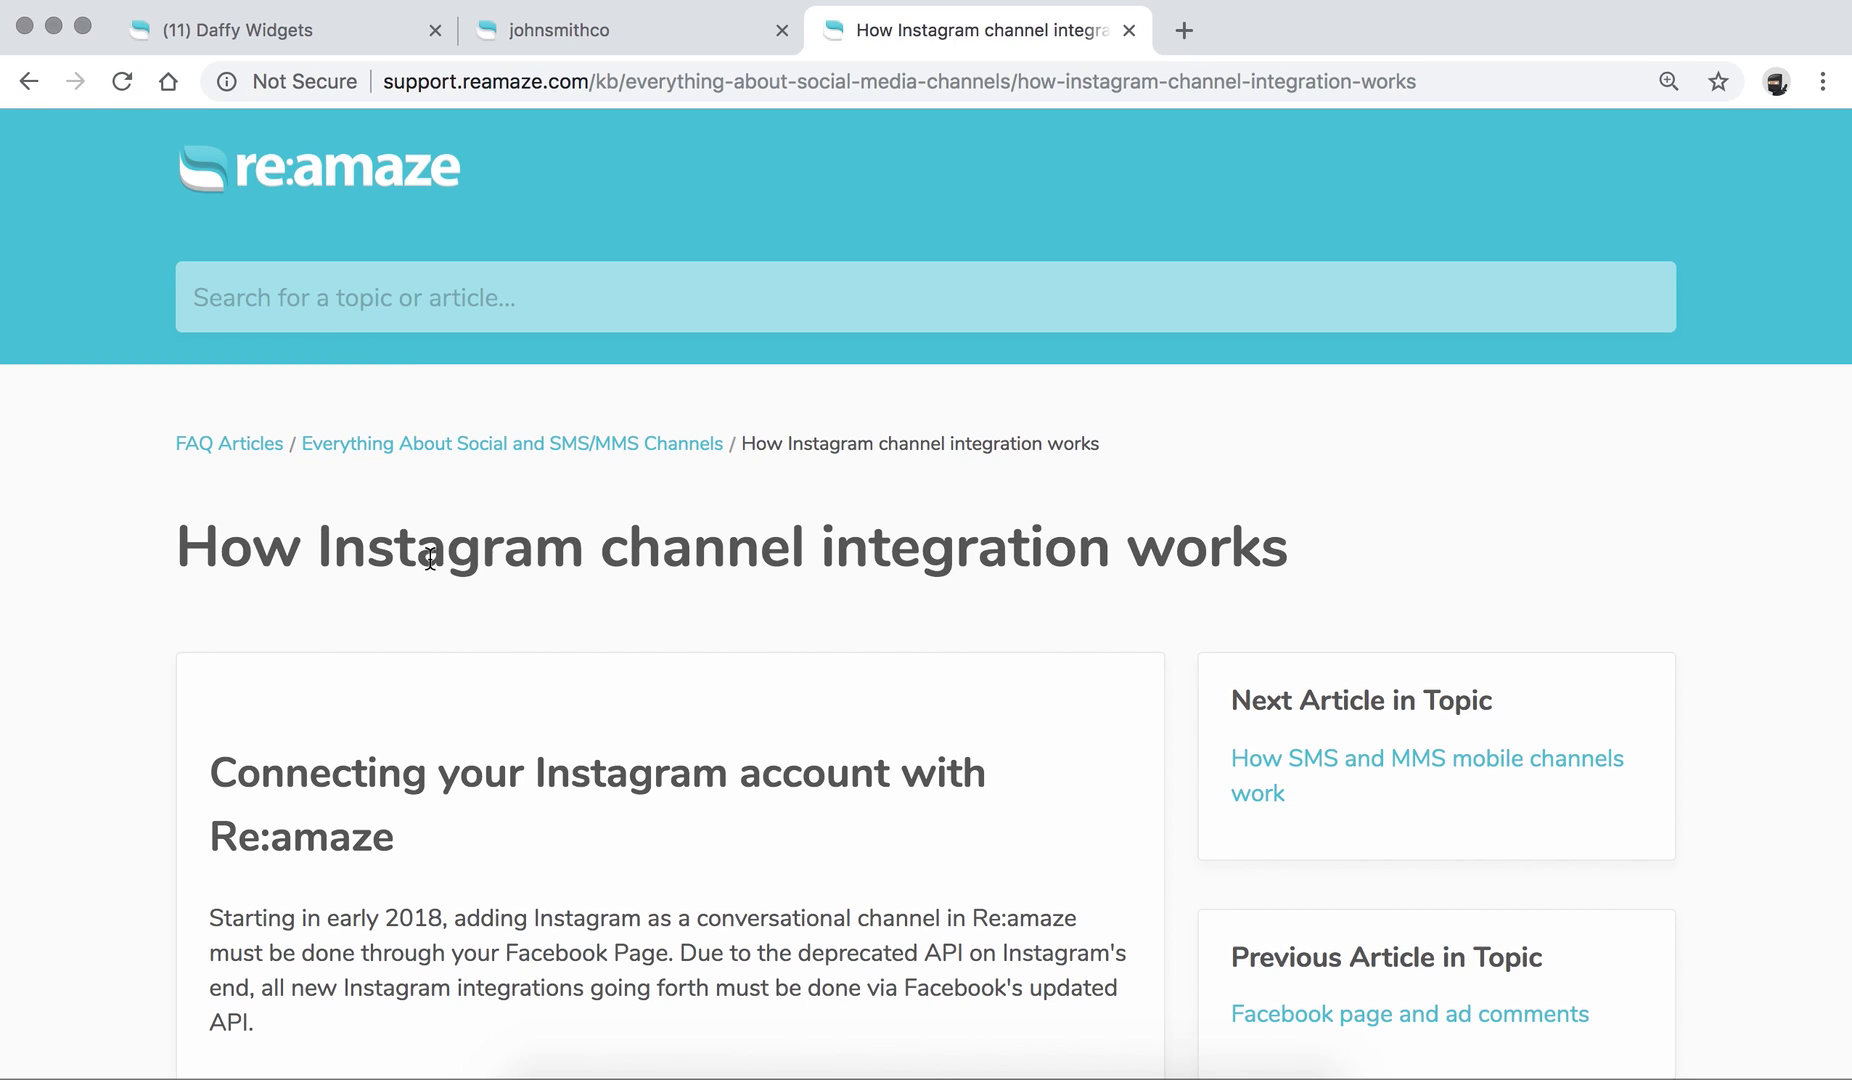
# Step: Read through 'How Instagram channel integration works' and return to the johnsmithco Social Channels tab
pyautogui.moveTo(331, 554); pyautogui.dragTo(575, 566)
pyautogui.click(574, 568)
pyautogui.scroll(-5, 574, 569)
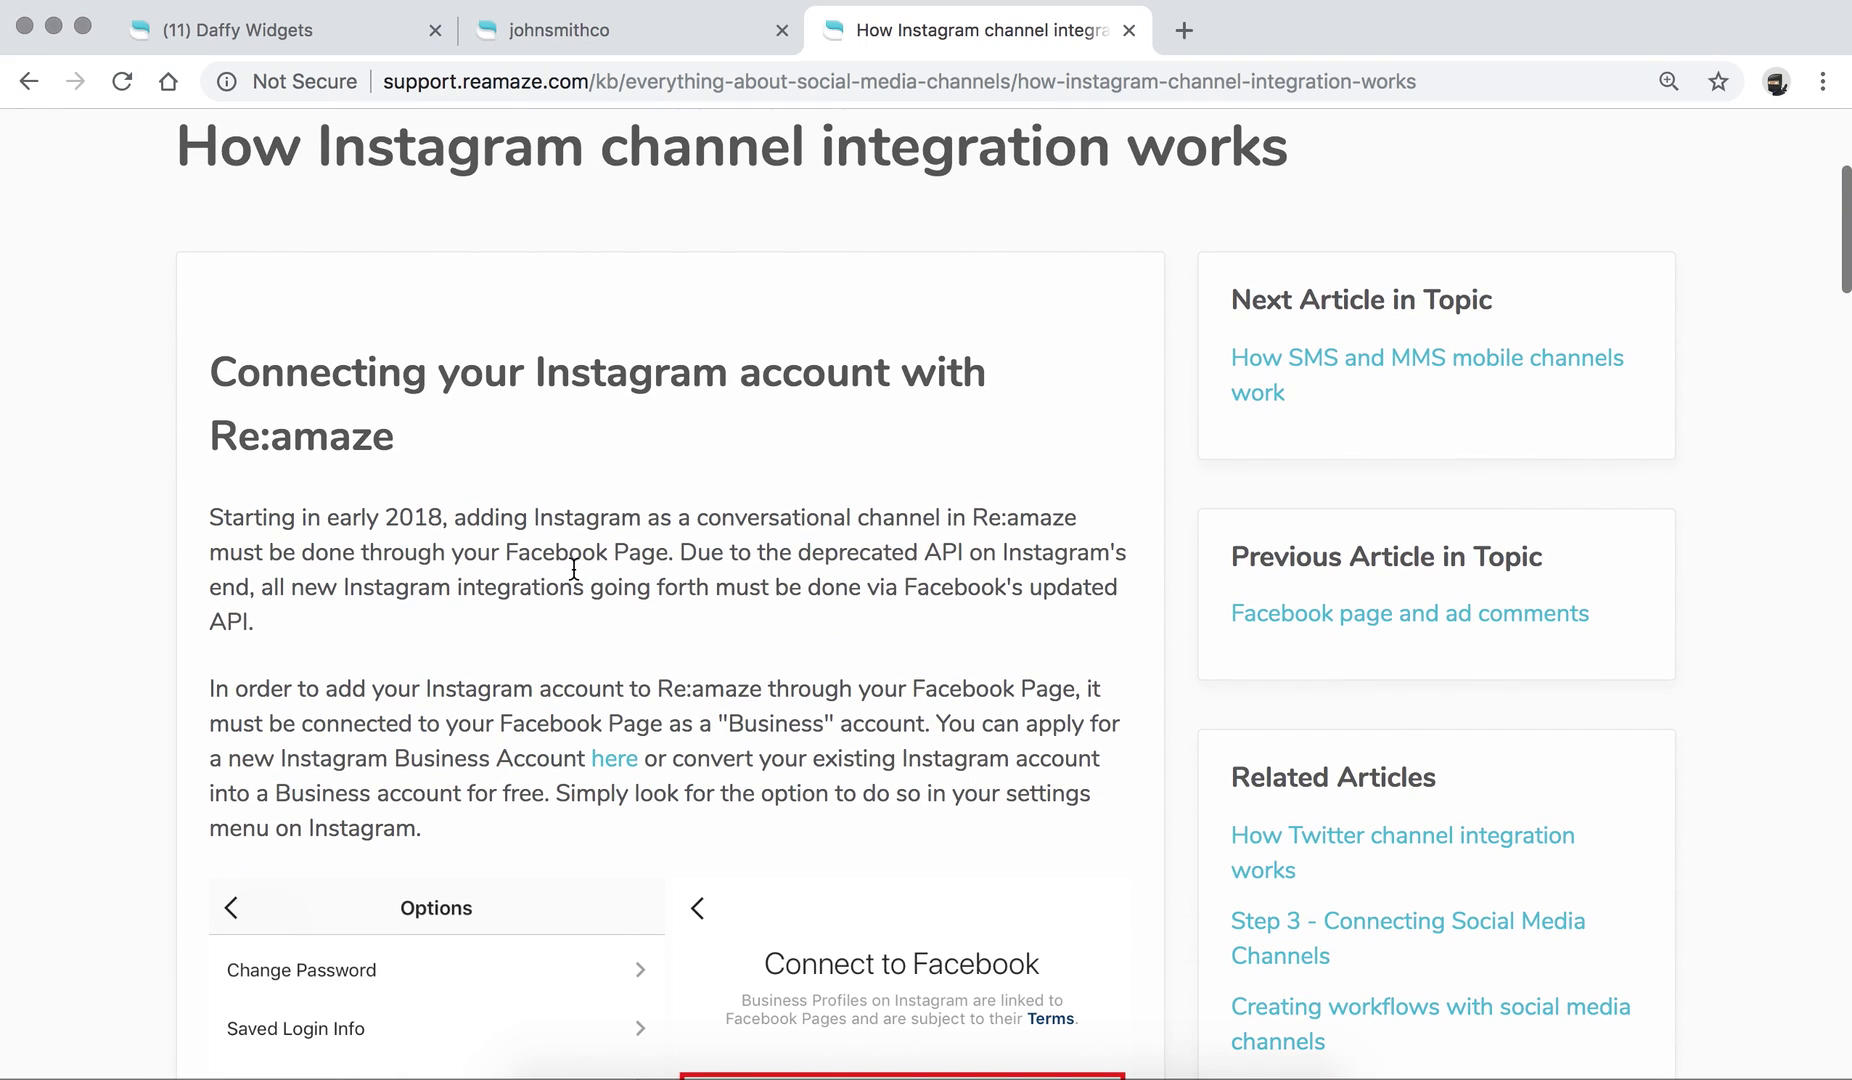
pyautogui.scroll(-2, 574, 569)
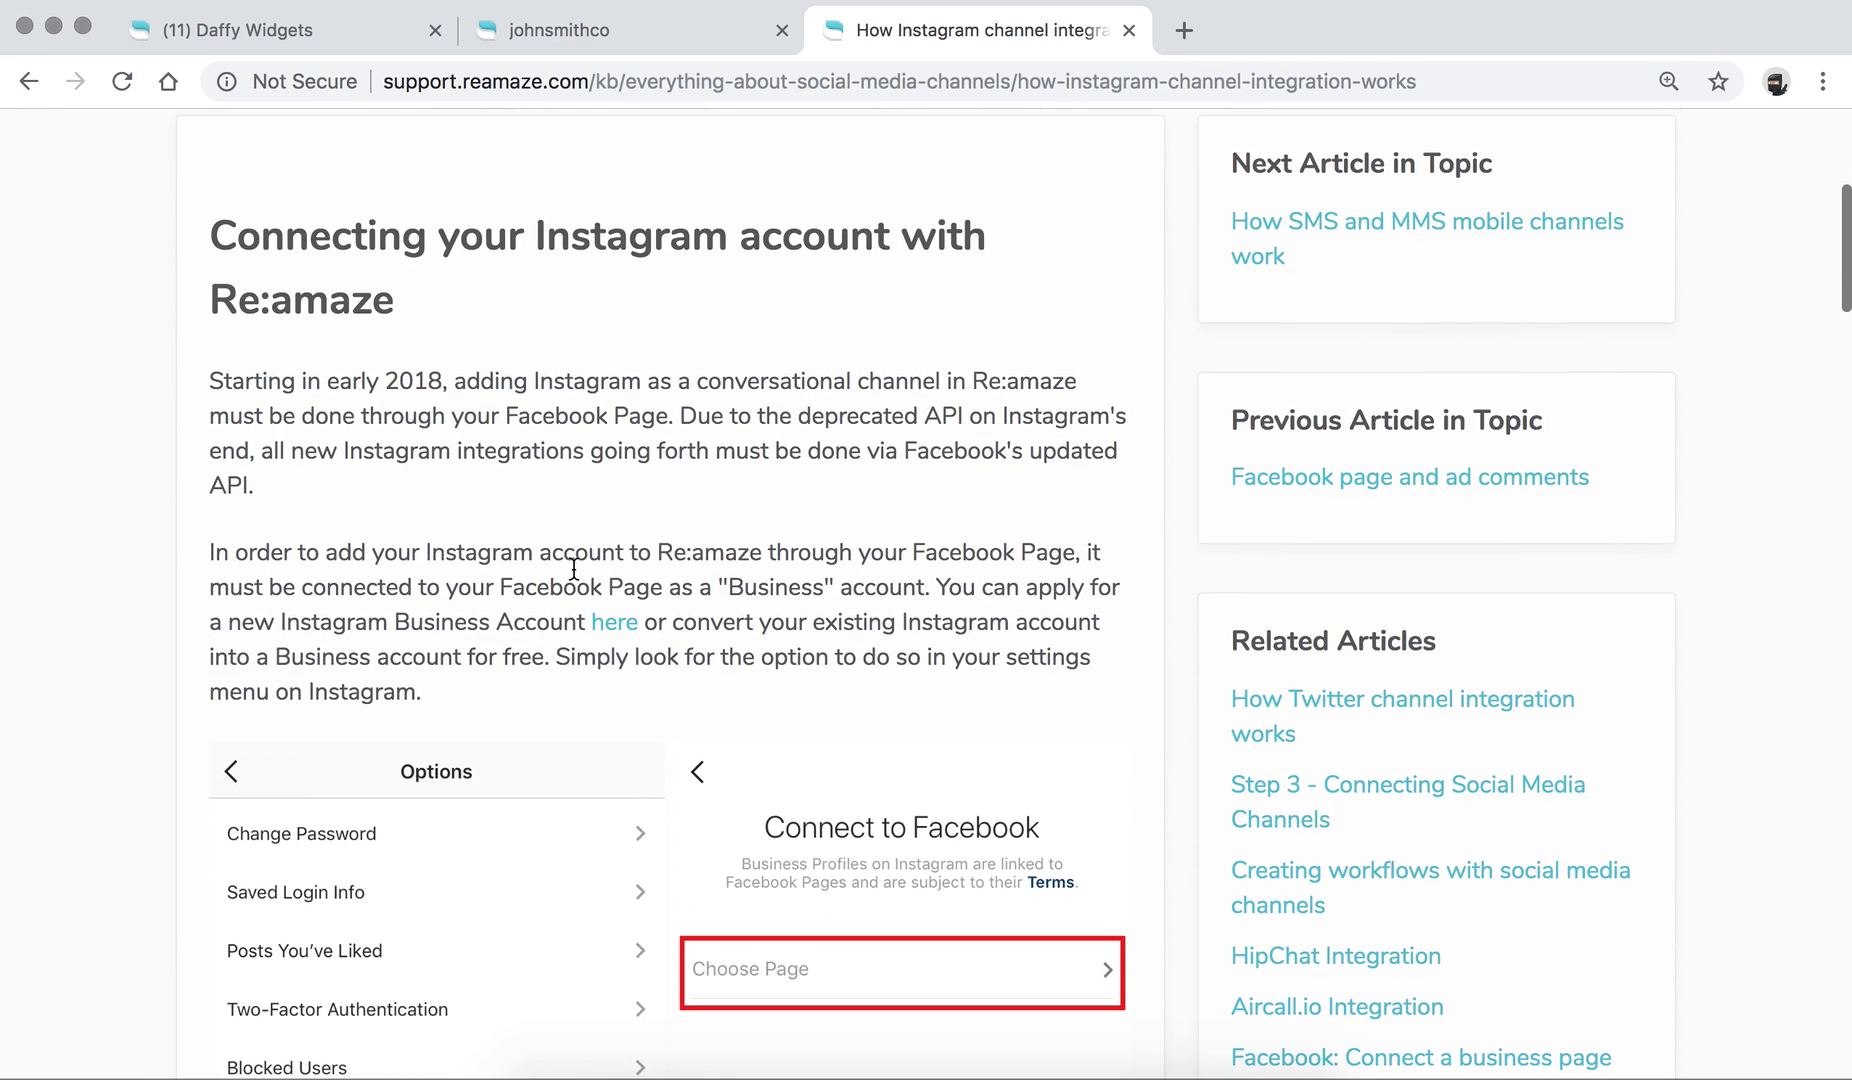
pyautogui.scroll(-1, 574, 569)
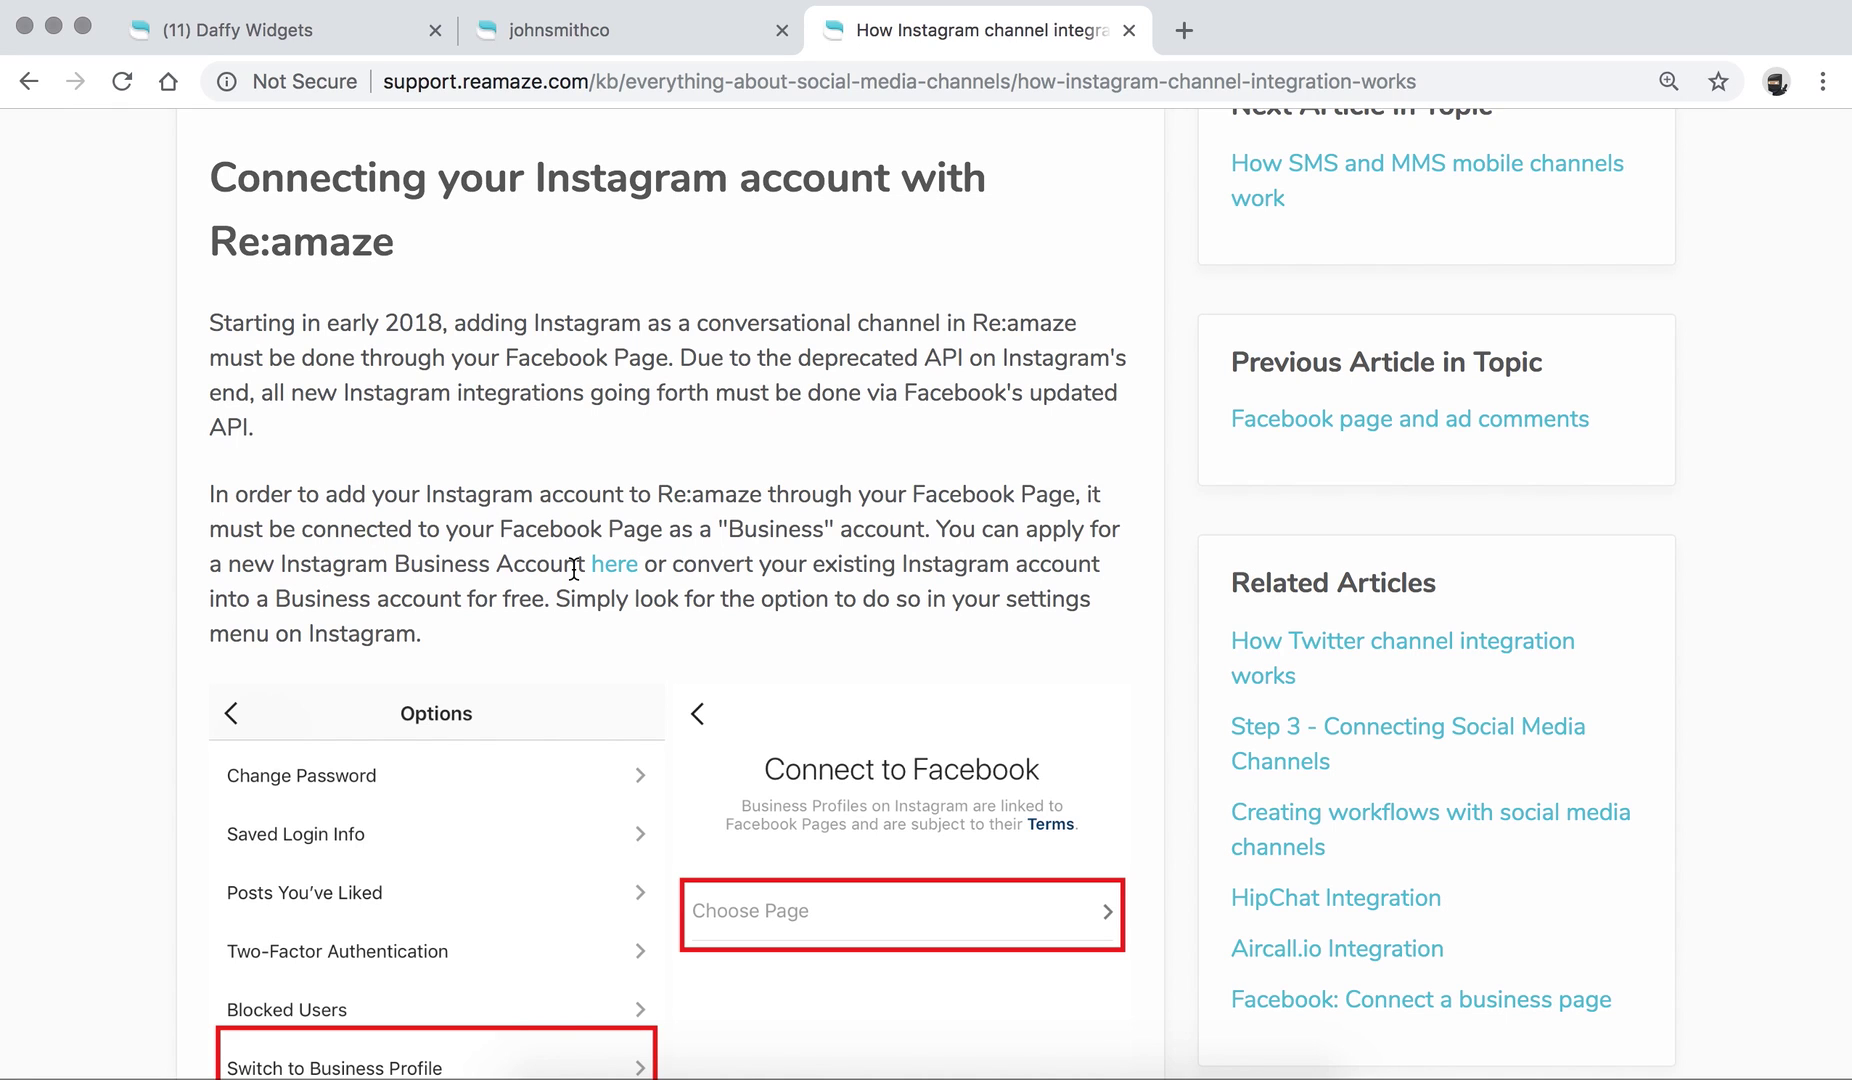
pyautogui.scroll(-4, 573, 569)
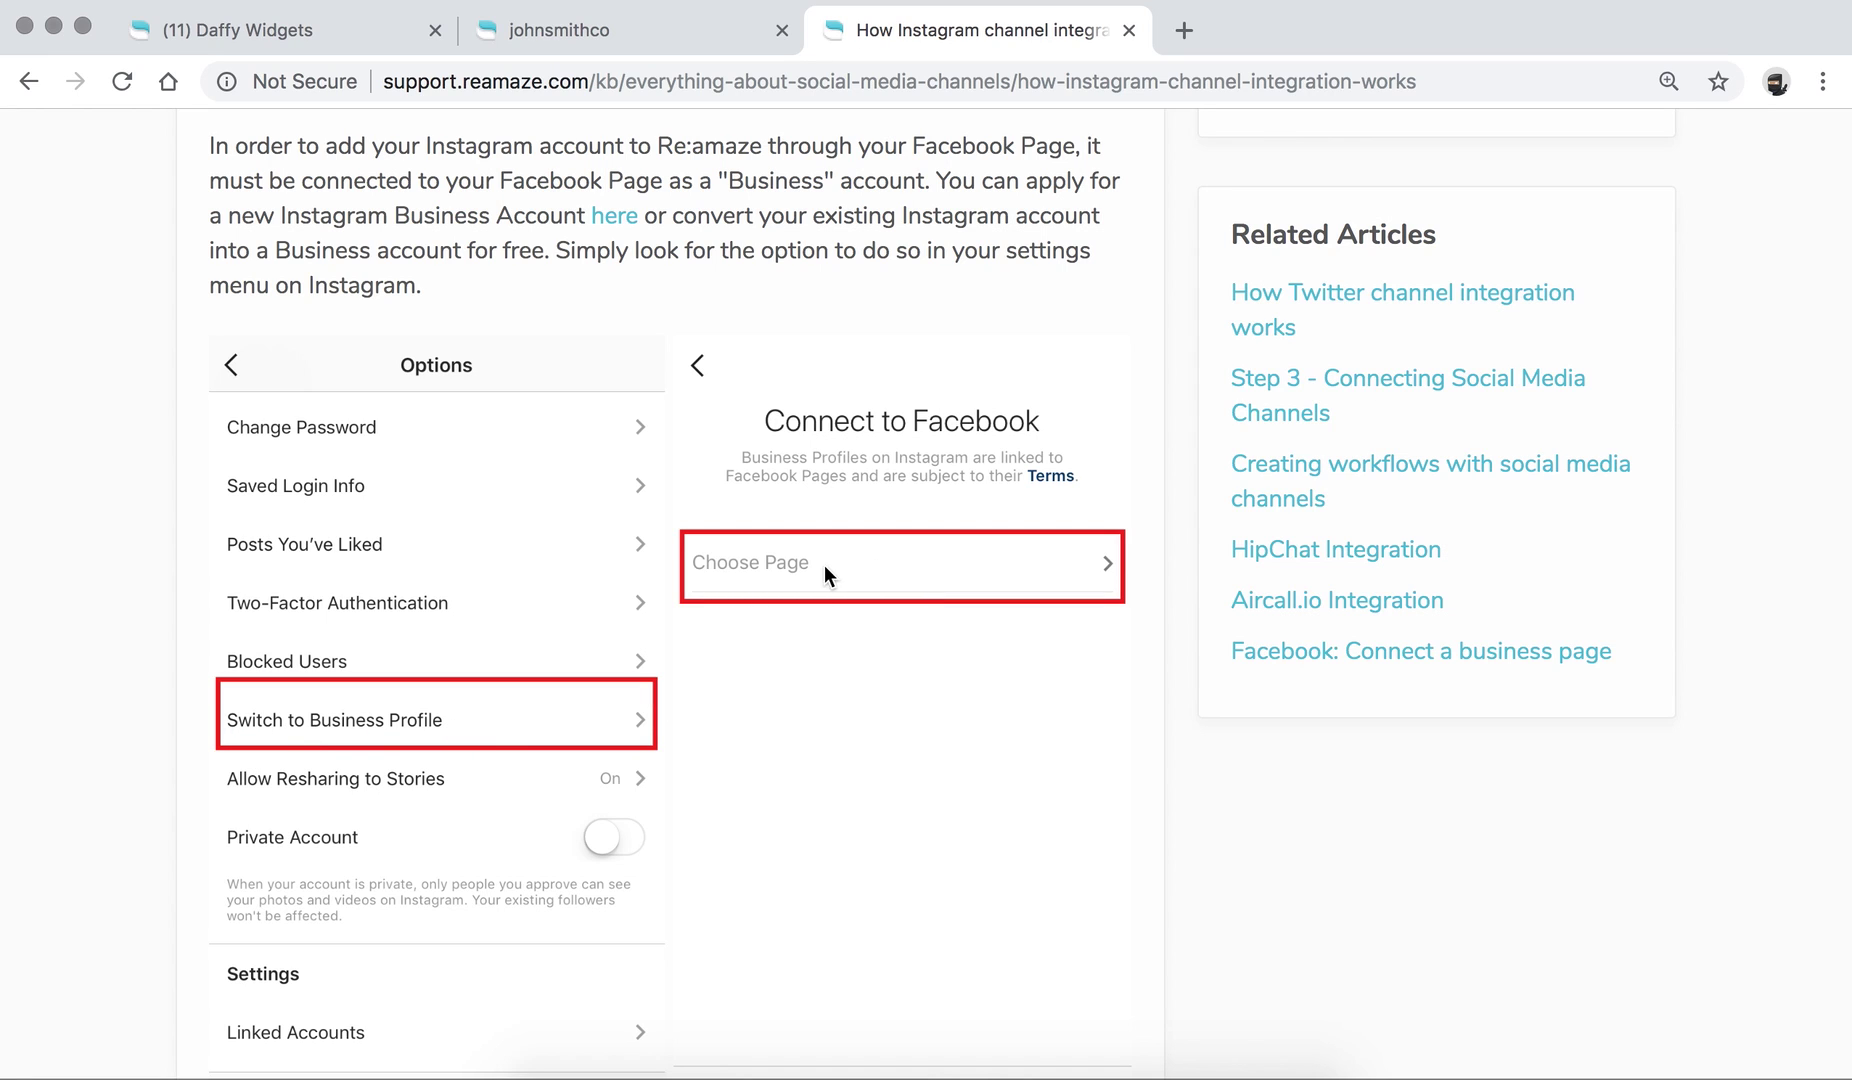
pyautogui.scroll(-10, 778, 576)
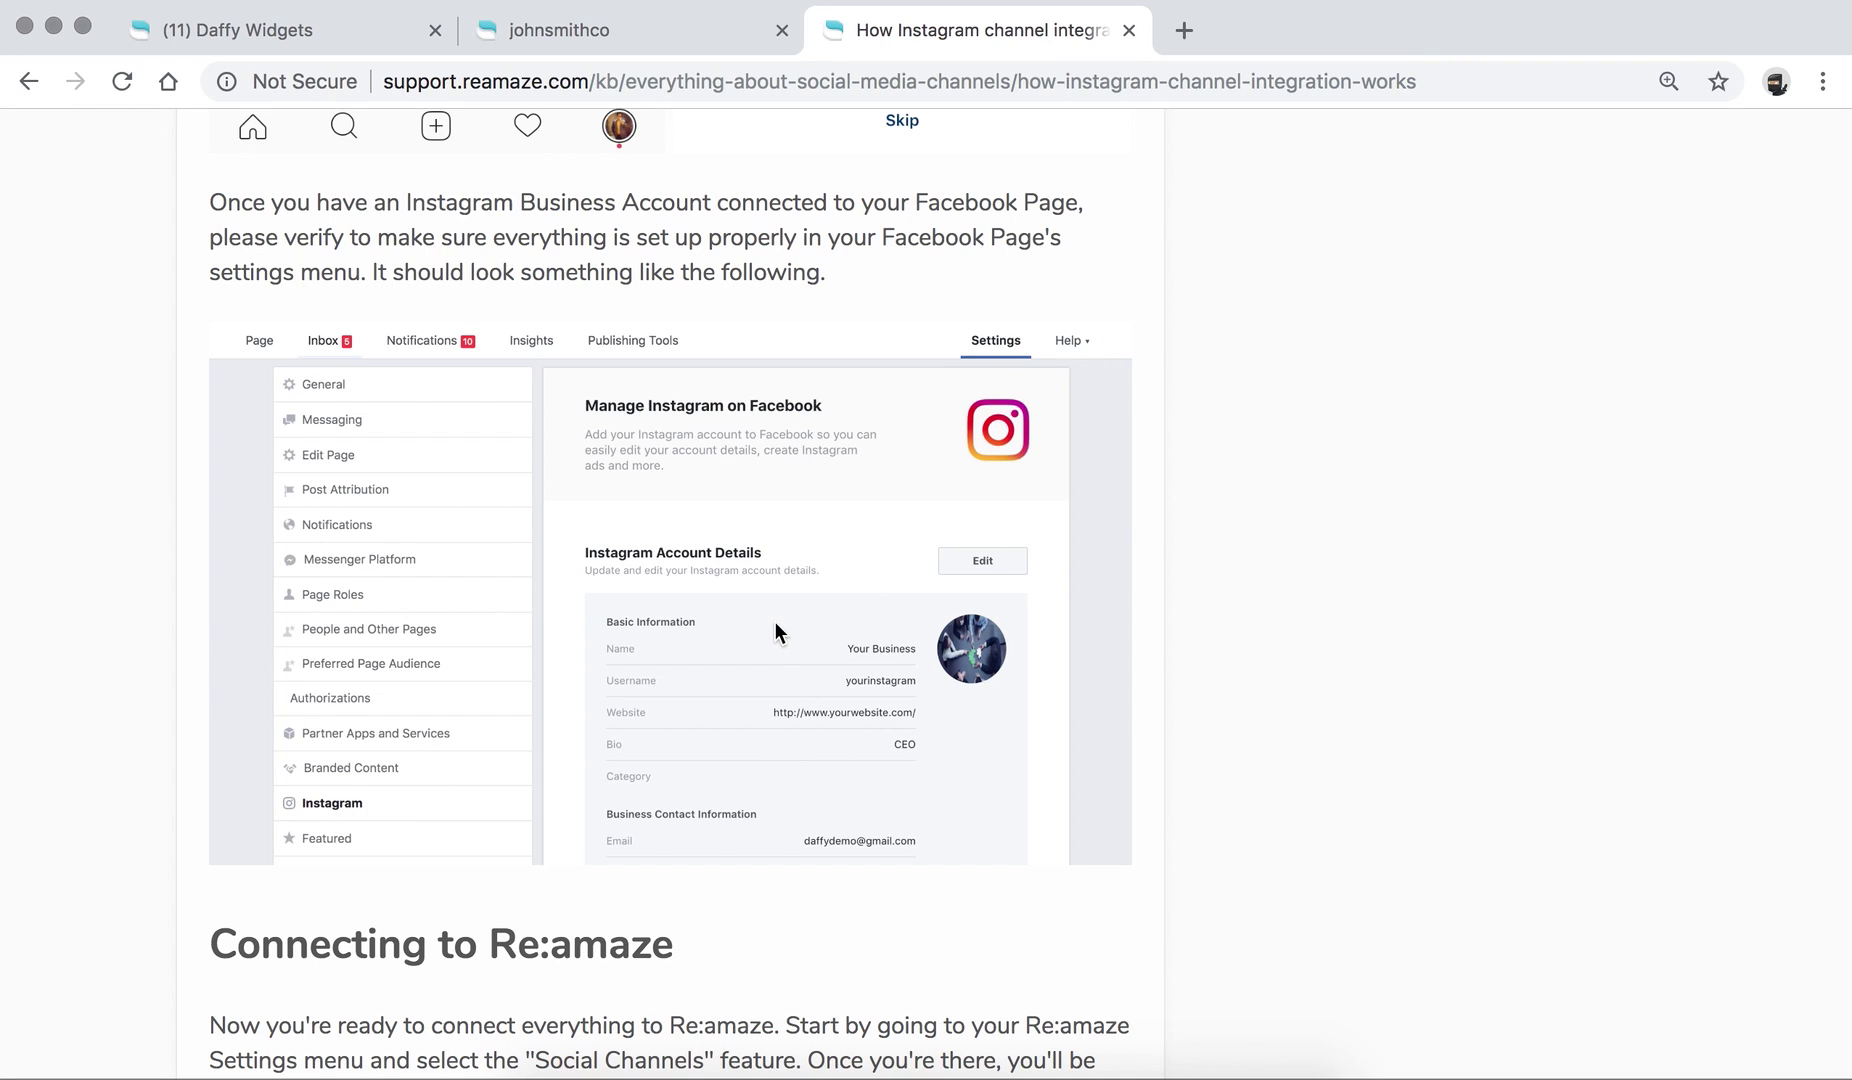
pyautogui.scroll(-7, 776, 626)
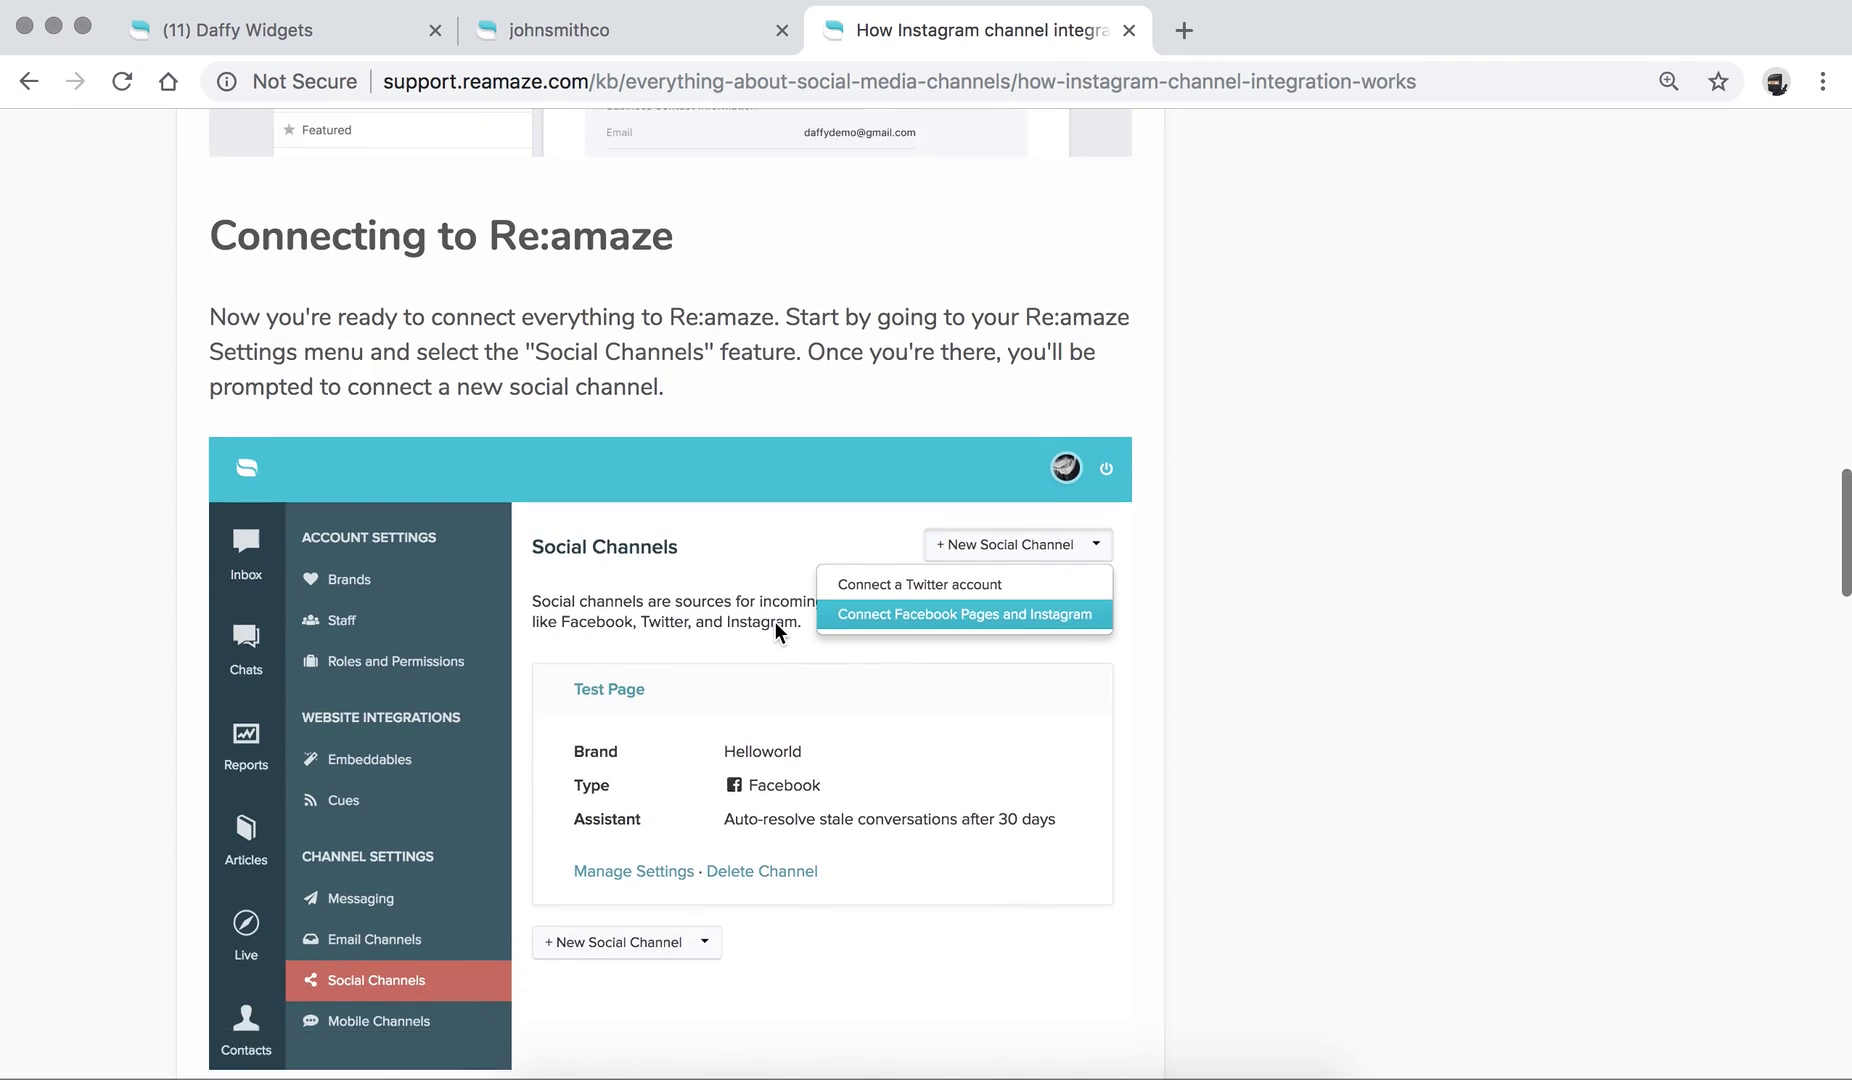
pyautogui.scroll(-1, 774, 621)
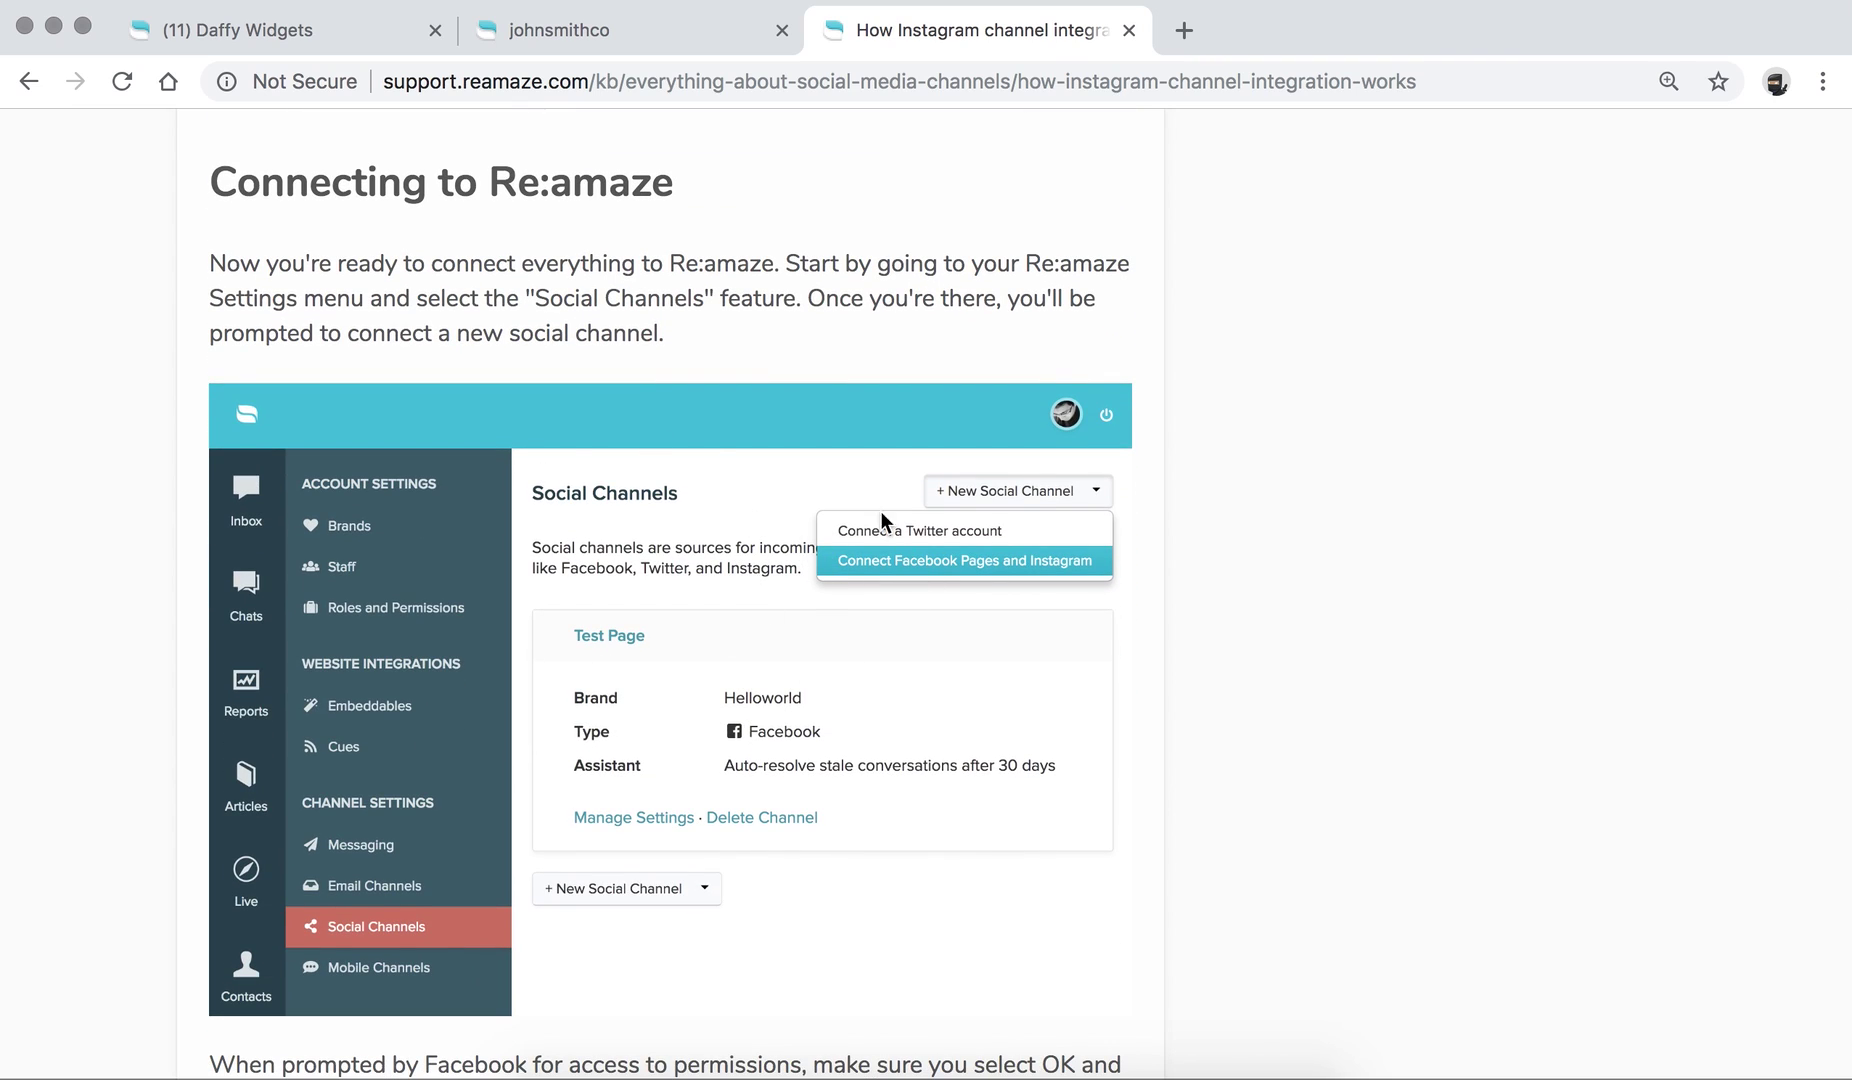
pyautogui.click(671, 33)
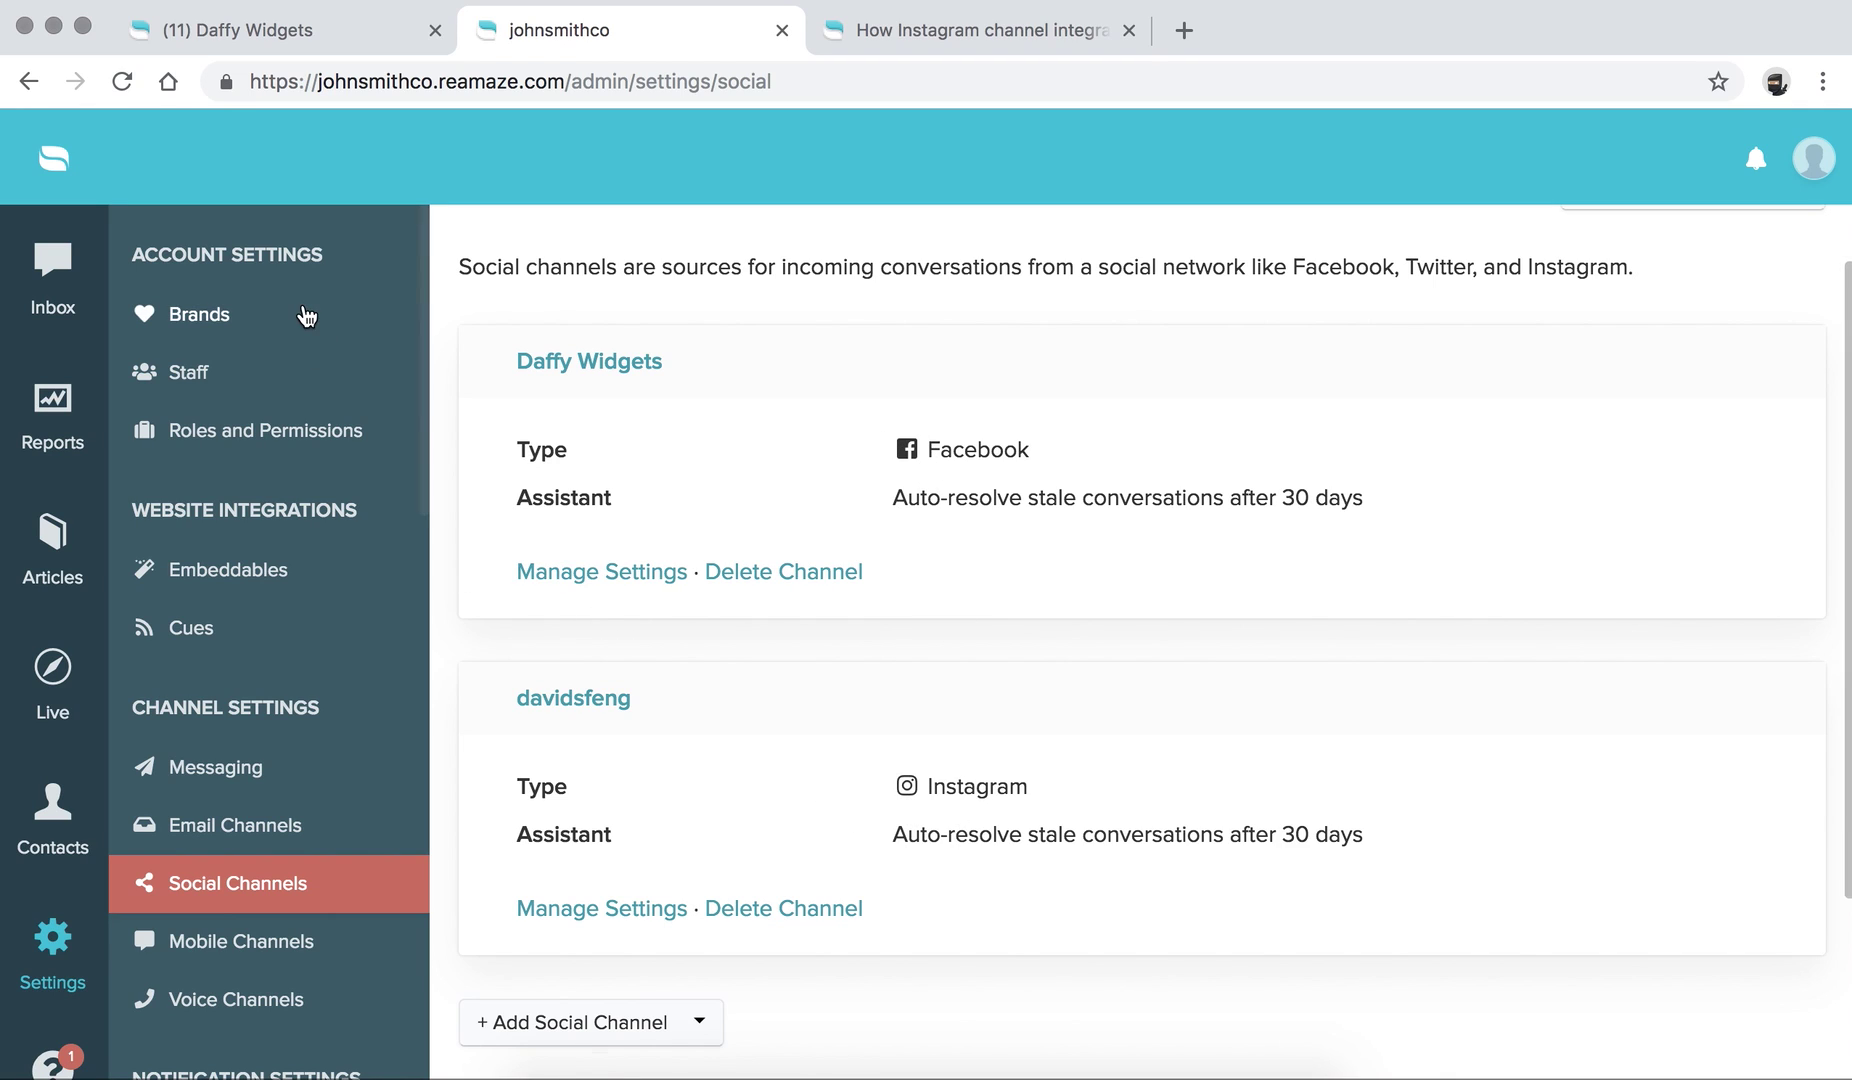
# Step: Filter the inbox to the Daffy Widgets Facebook channel's conversations
pyautogui.click(42, 266)
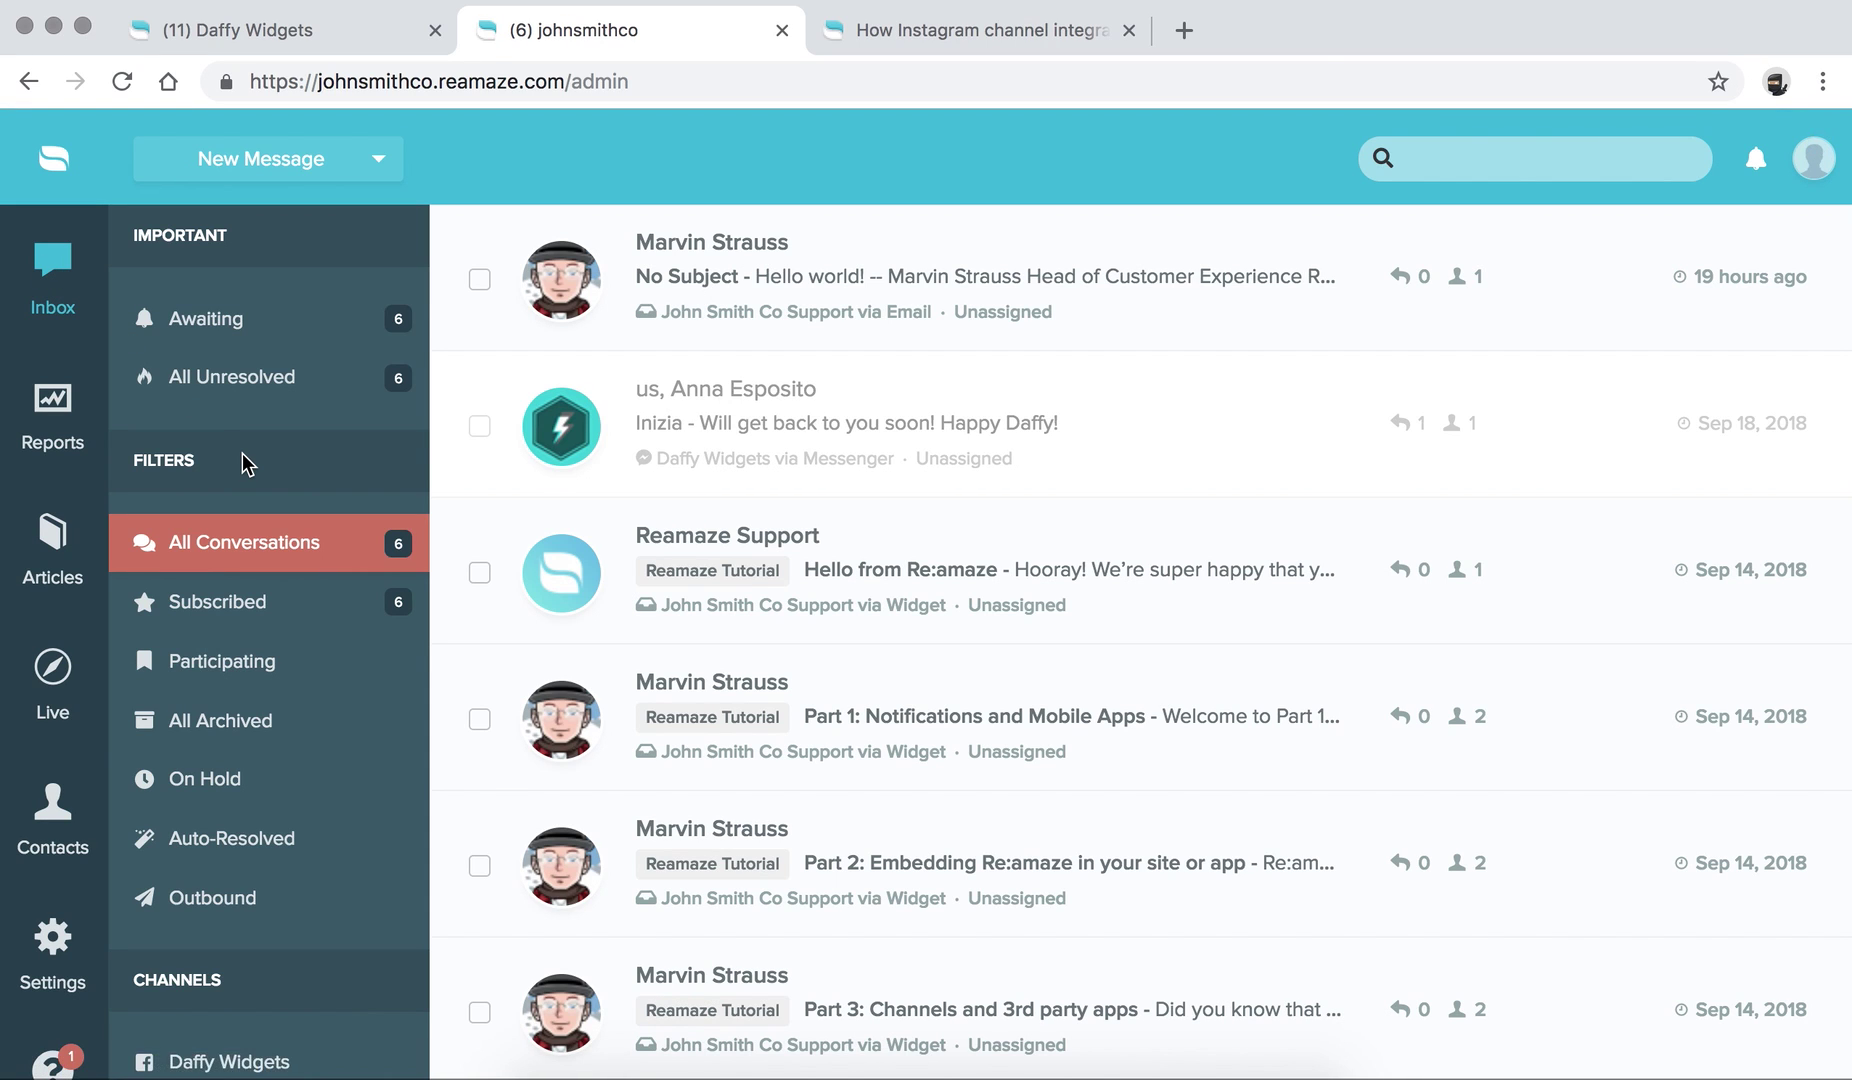
pyautogui.scroll(-5, 242, 455)
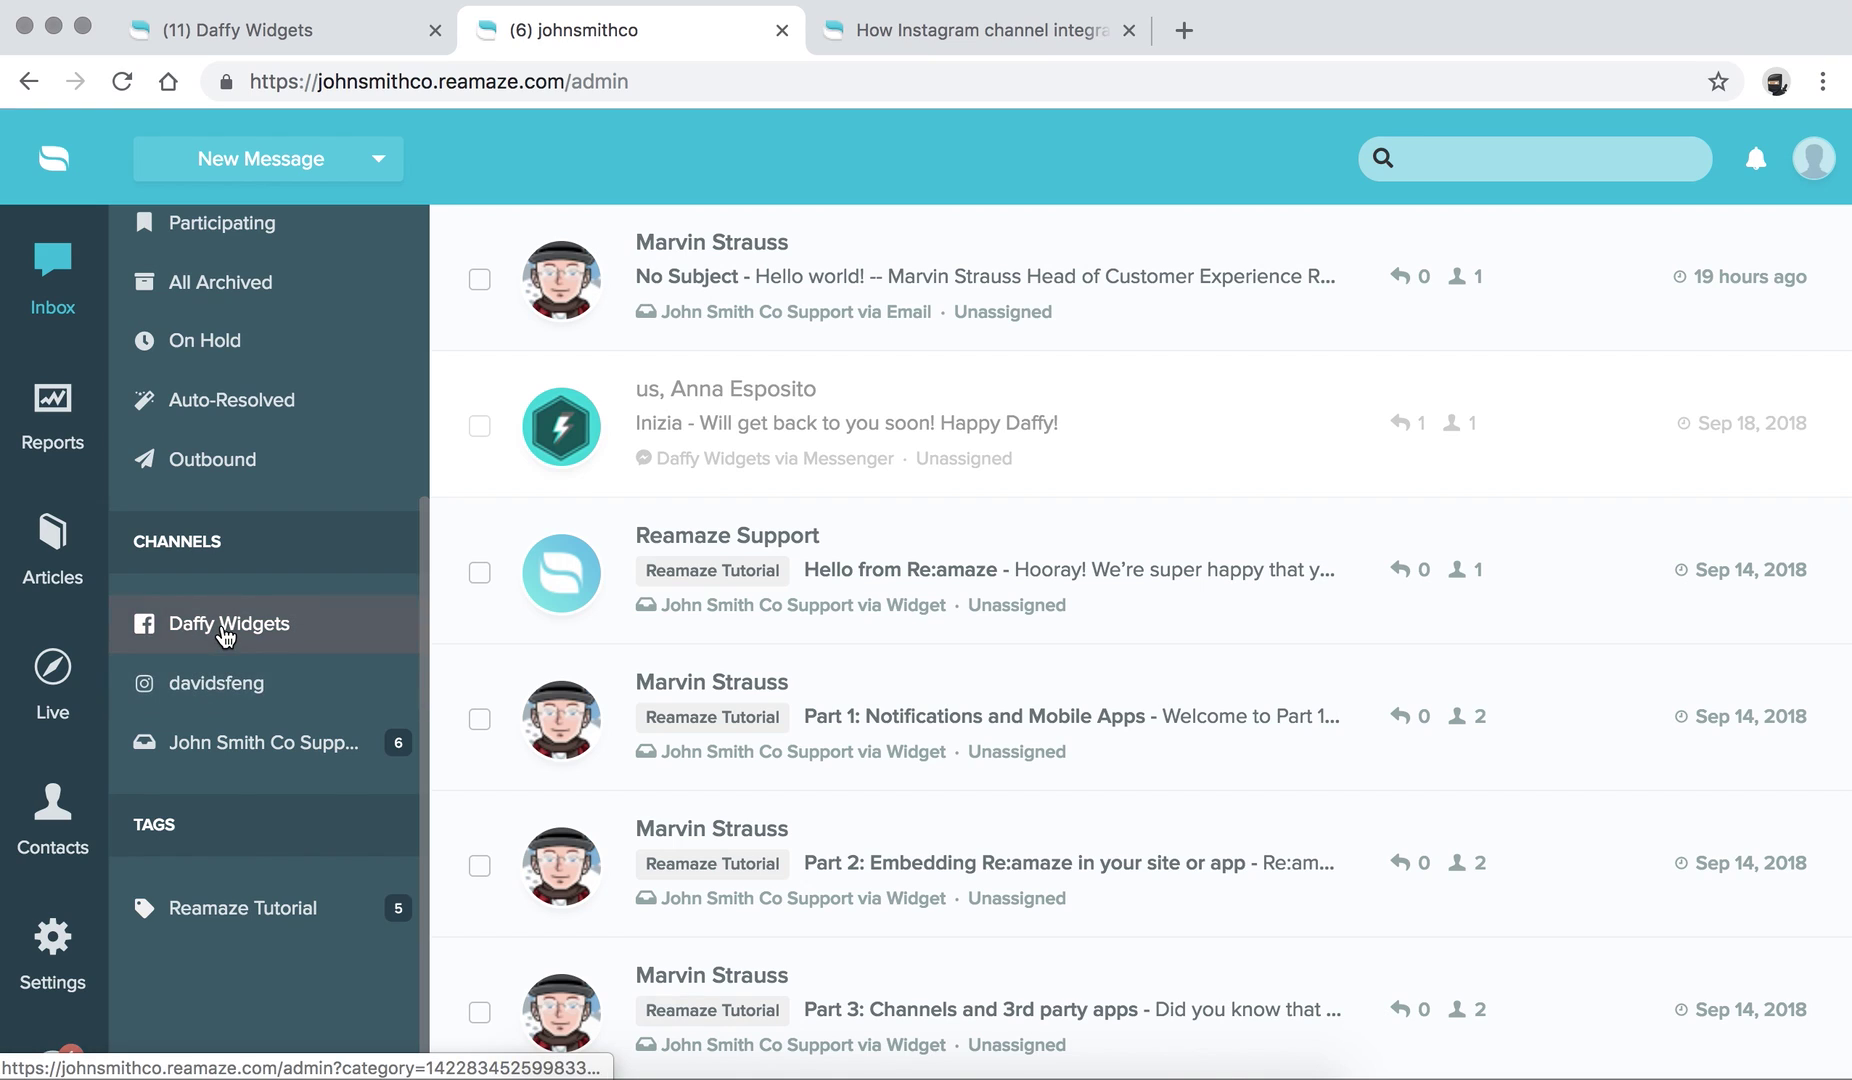
pyautogui.click(224, 627)
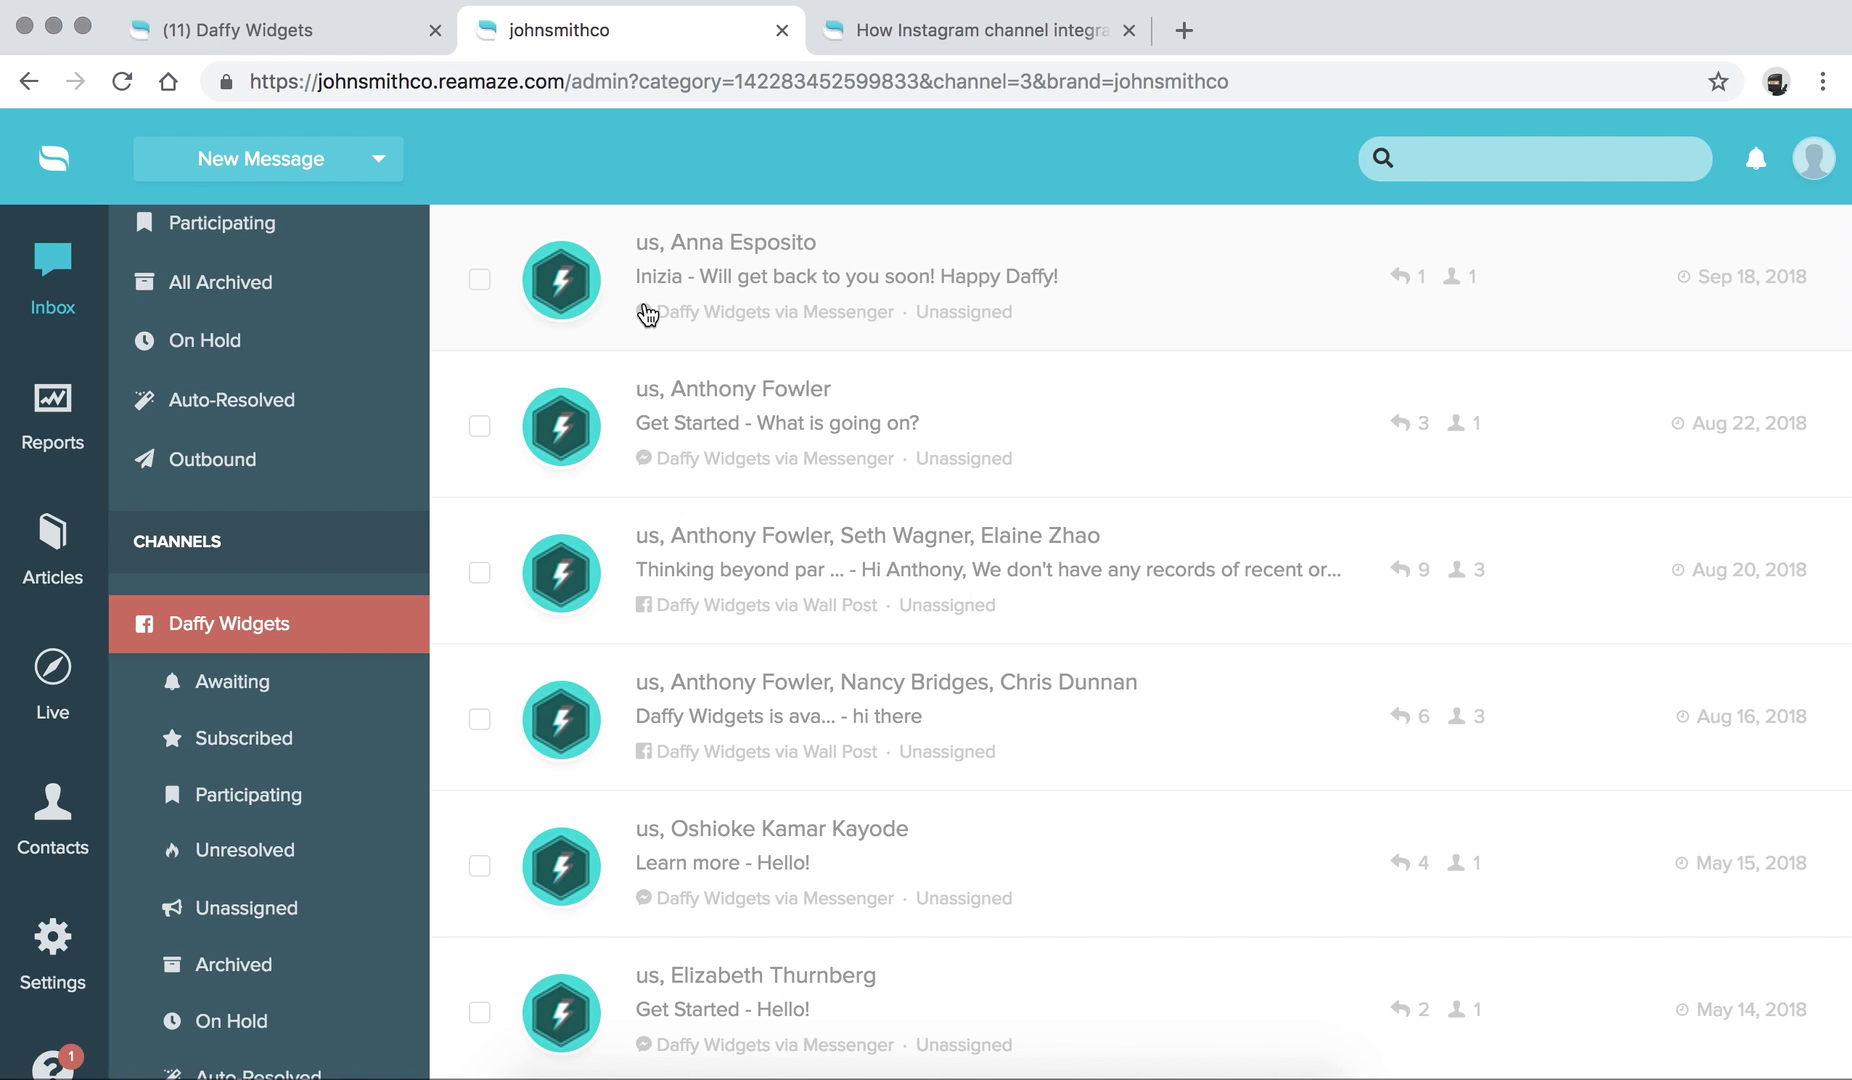
# Step: Browse the Messenger chats and wall posts, then show the Instagram channel's conversations
pyautogui.scroll(-5, 662, 330)
pyautogui.scroll(5, 648, 315)
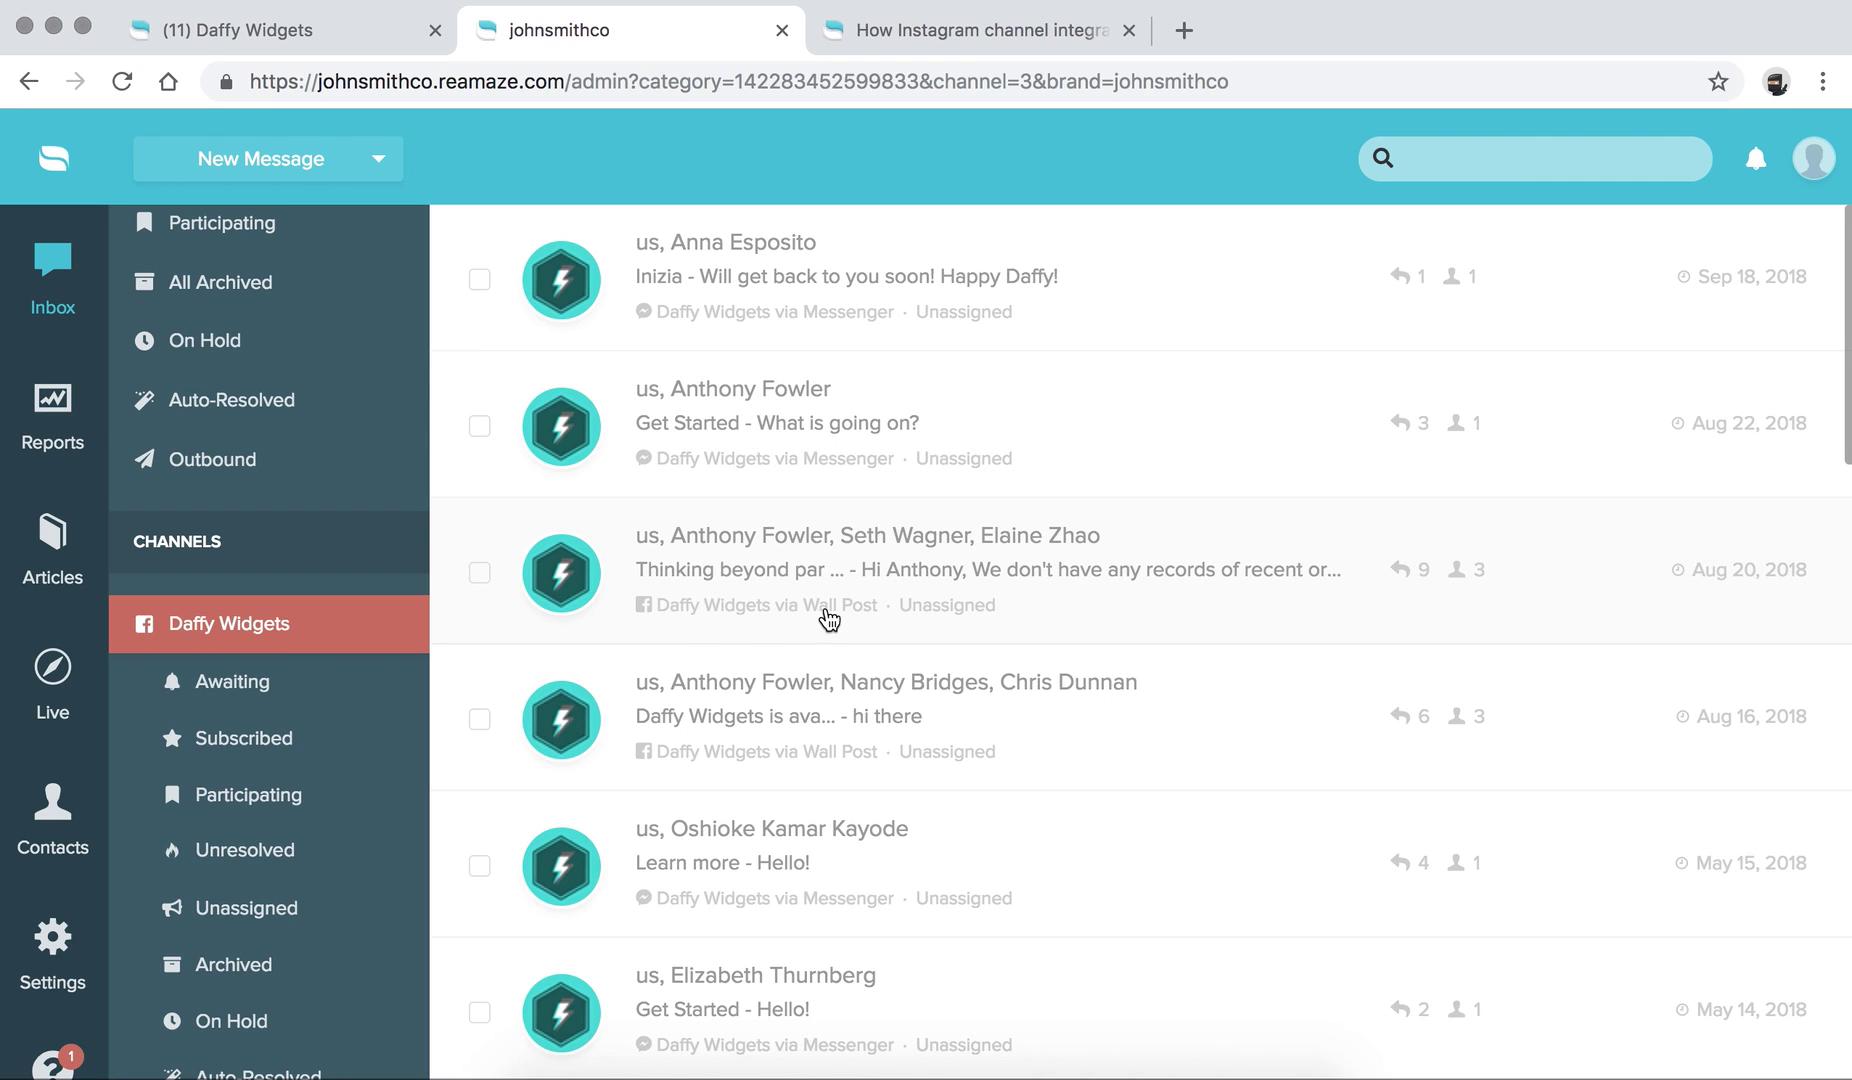
pyautogui.scroll(-2, 808, 640)
pyautogui.scroll(2, 800, 655)
pyautogui.scroll(-1, 283, 690)
pyautogui.scroll(-5, 283, 690)
pyautogui.click(148, 853)
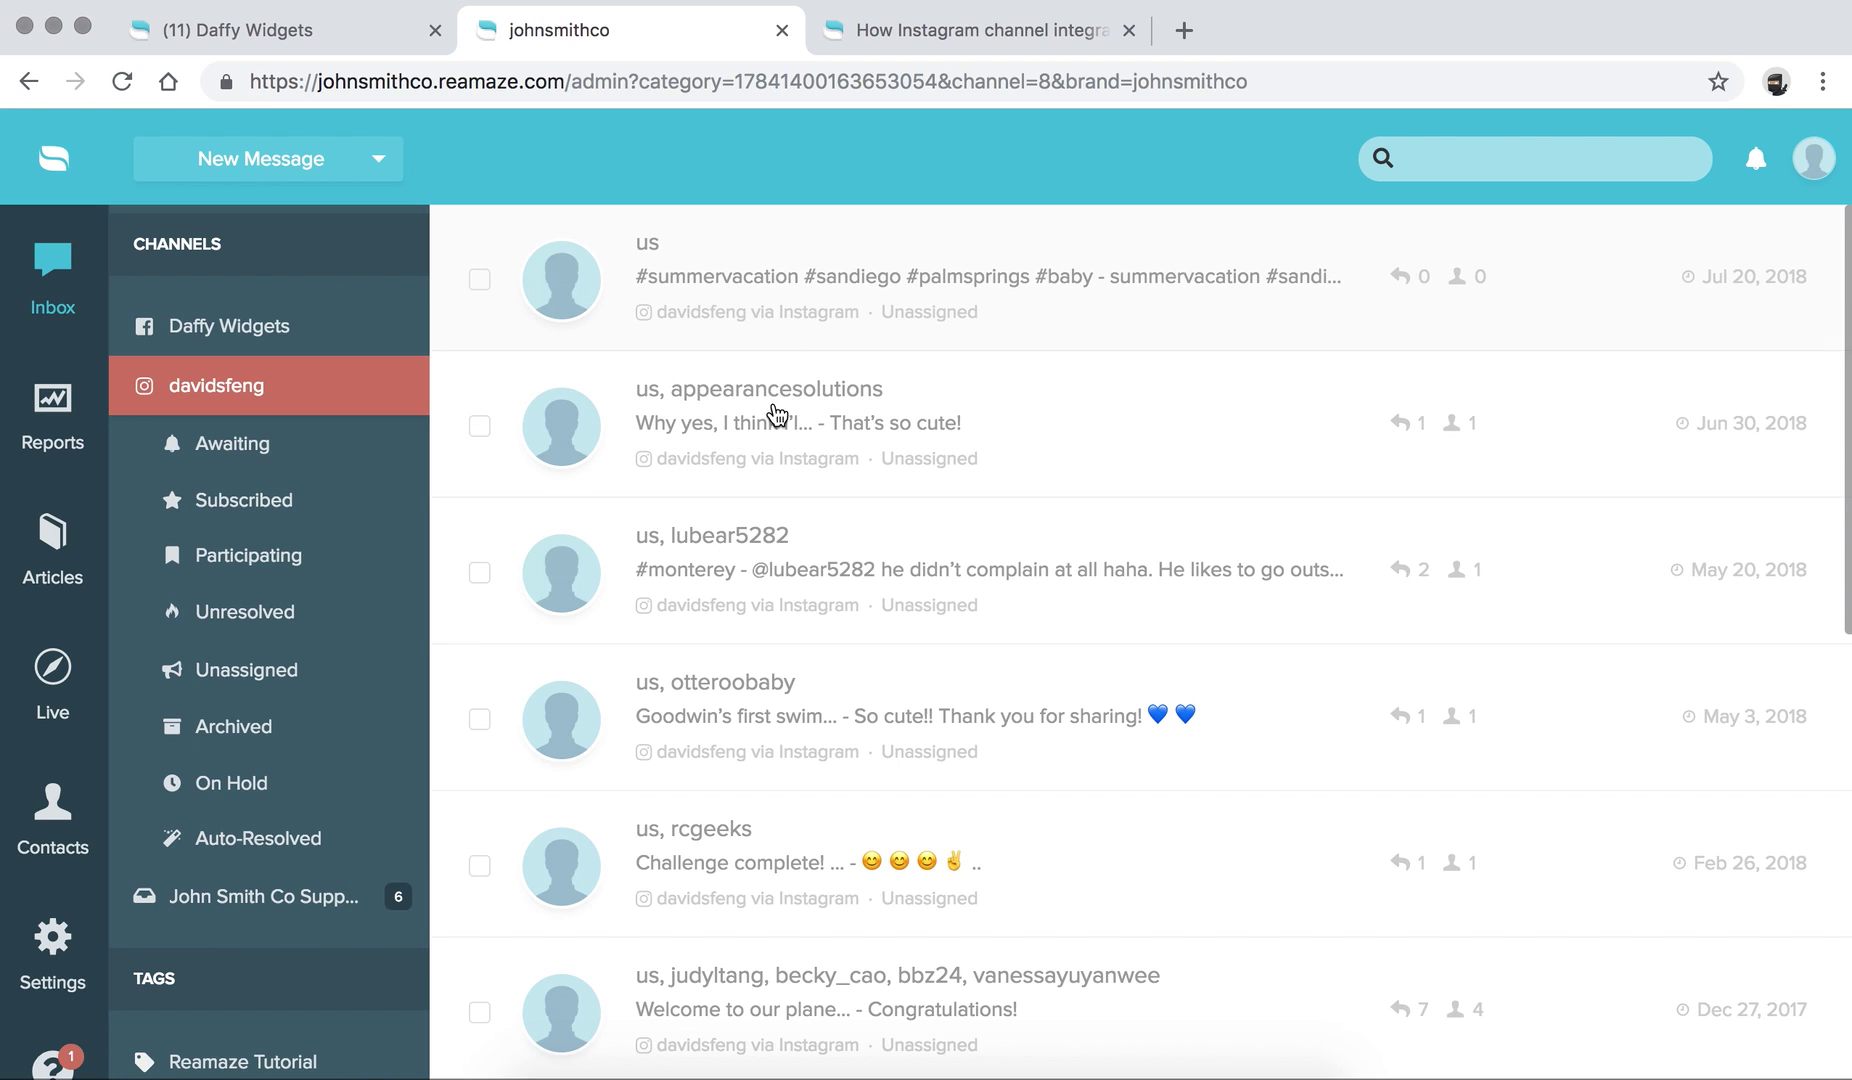
pyautogui.scroll(1, 774, 461)
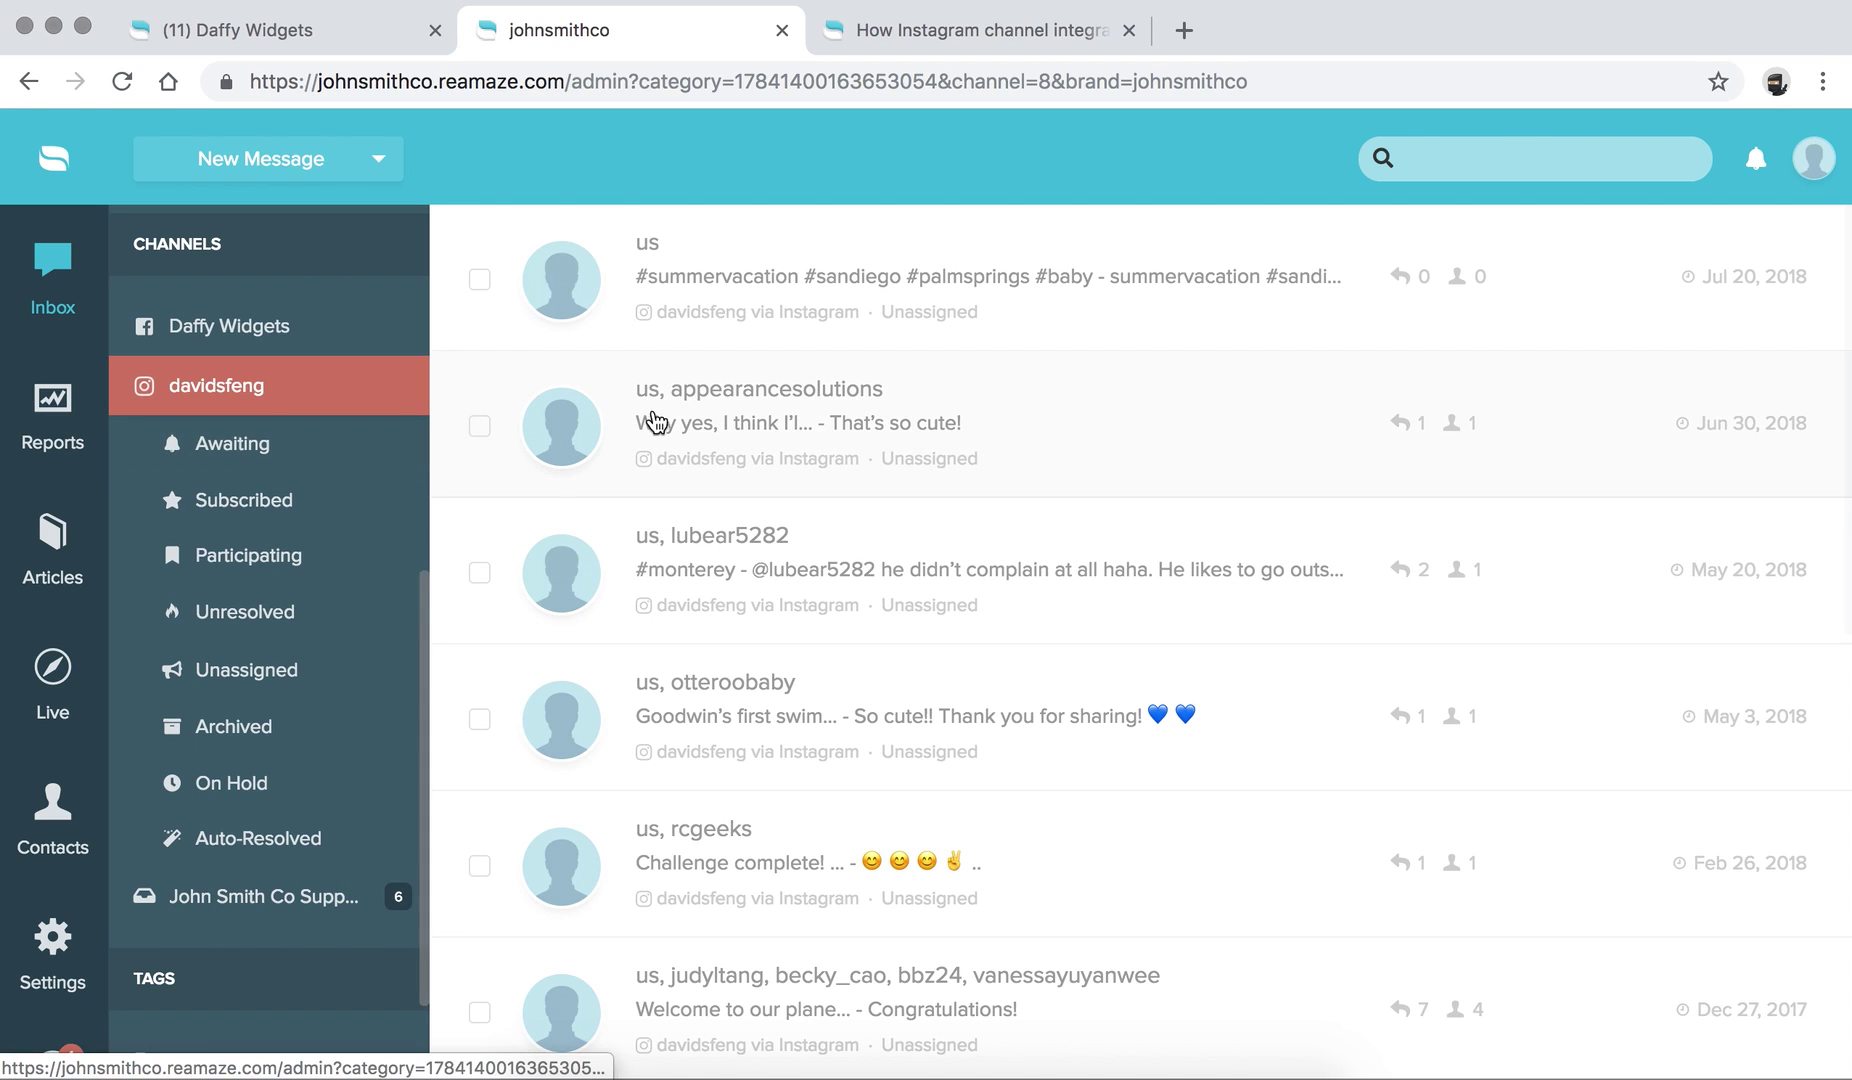
pyautogui.click(360, 30)
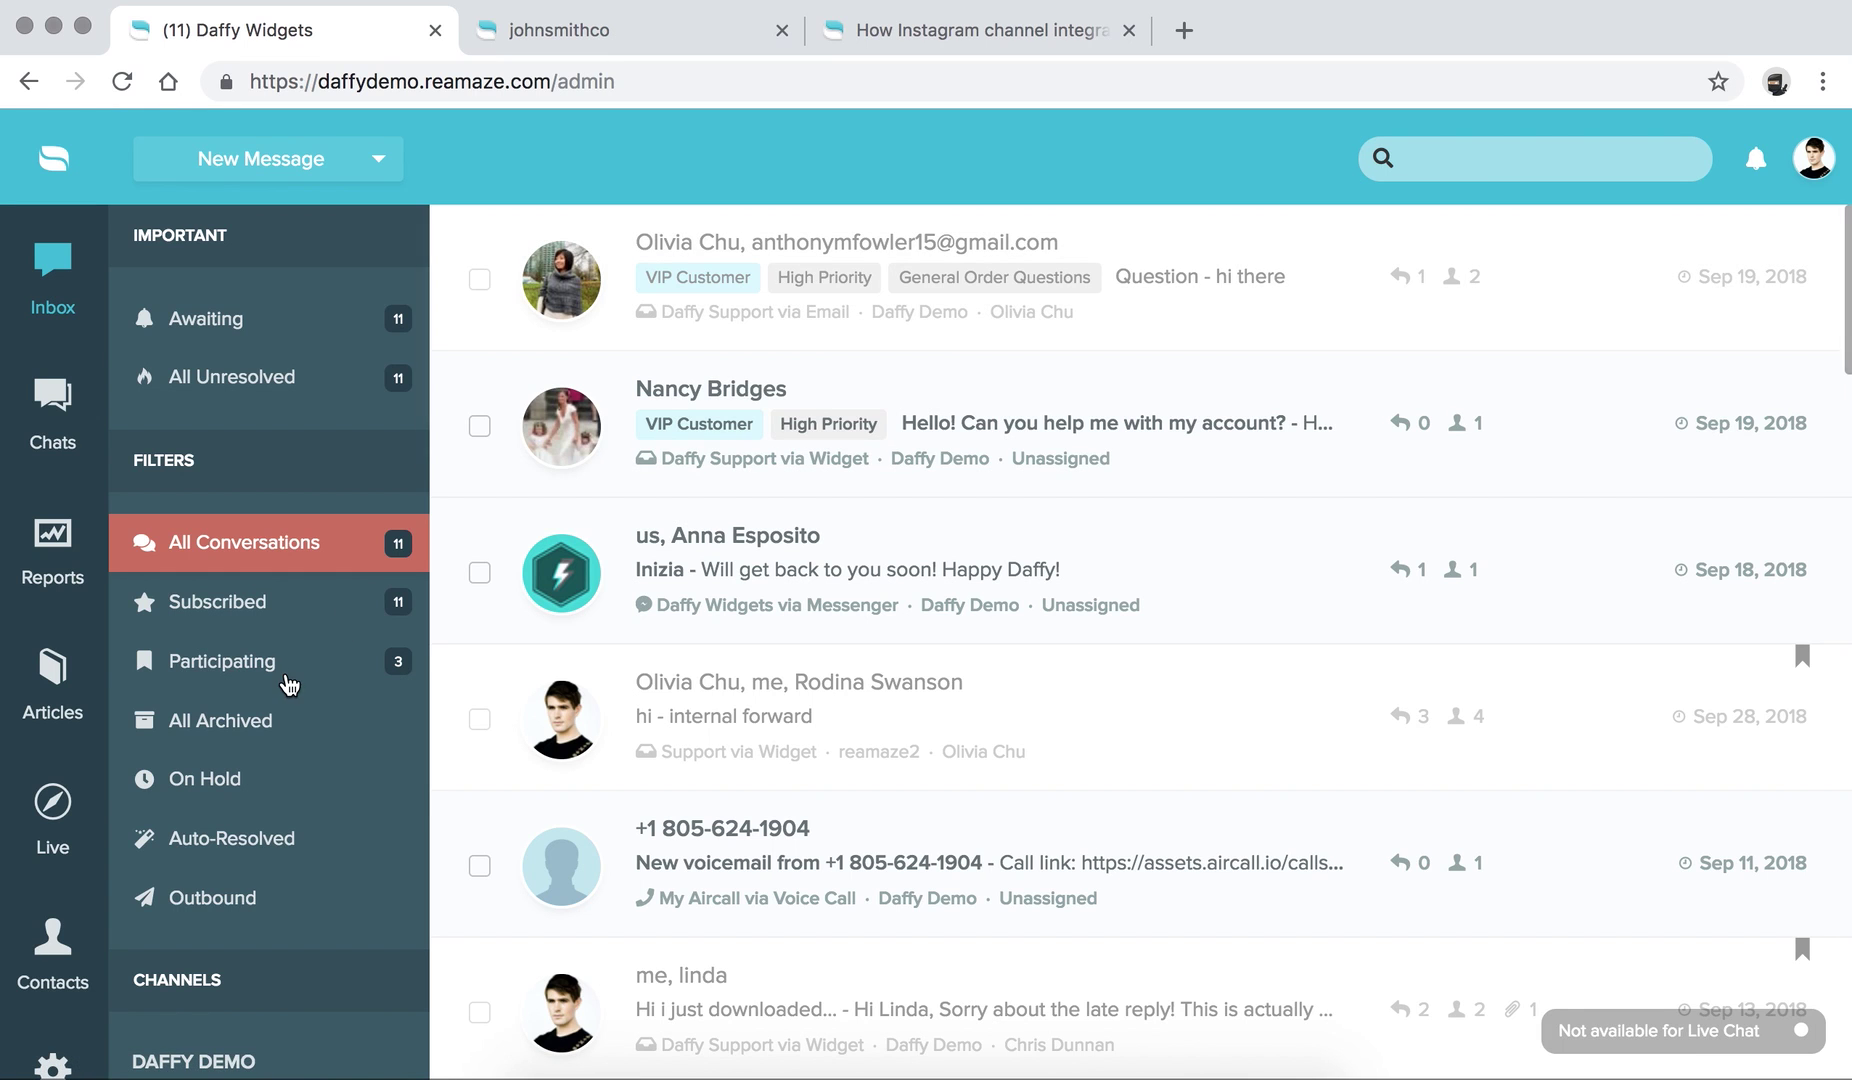
# Step: Open the Daffy Widgets account's Settings and navigate to Social Channels
pyautogui.scroll(-2, 45, 1005)
pyautogui.click(50, 990)
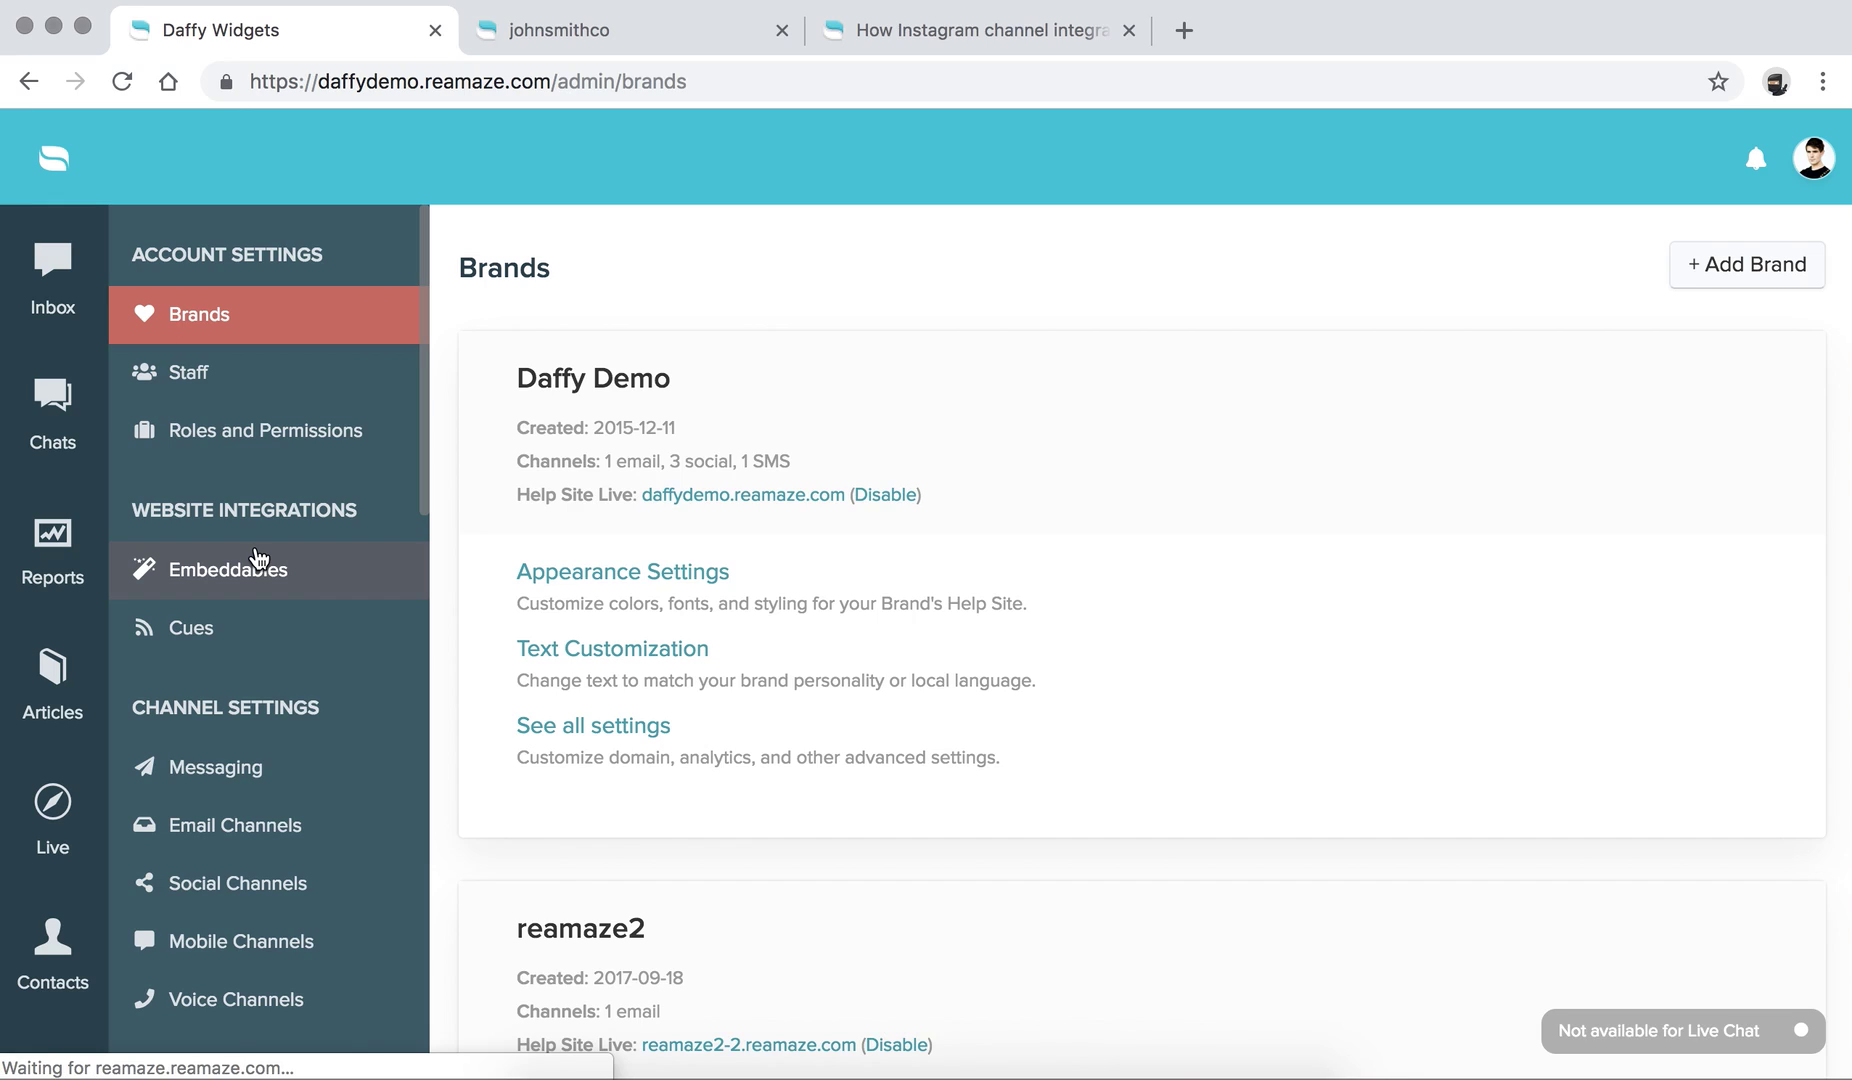
pyautogui.scroll(-3, 258, 562)
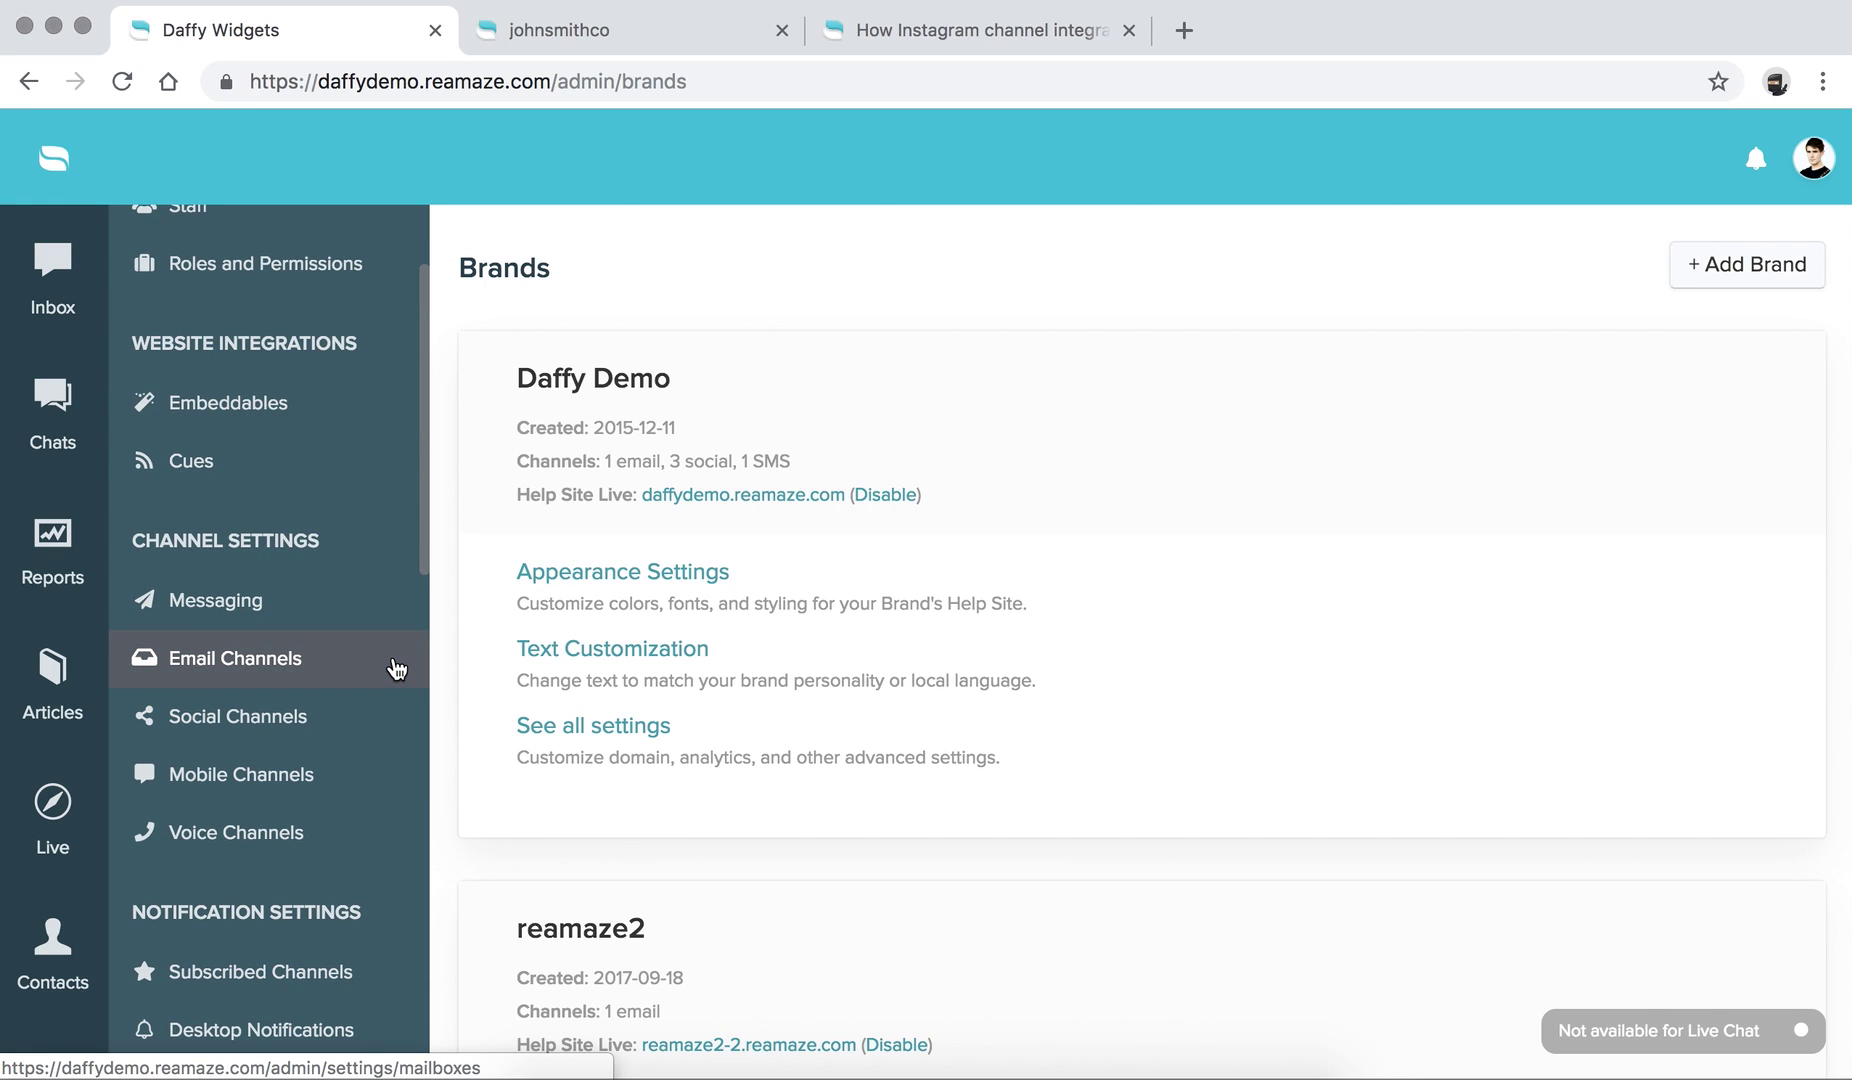
pyautogui.scroll(-5, 397, 668)
pyautogui.scroll(4, 393, 662)
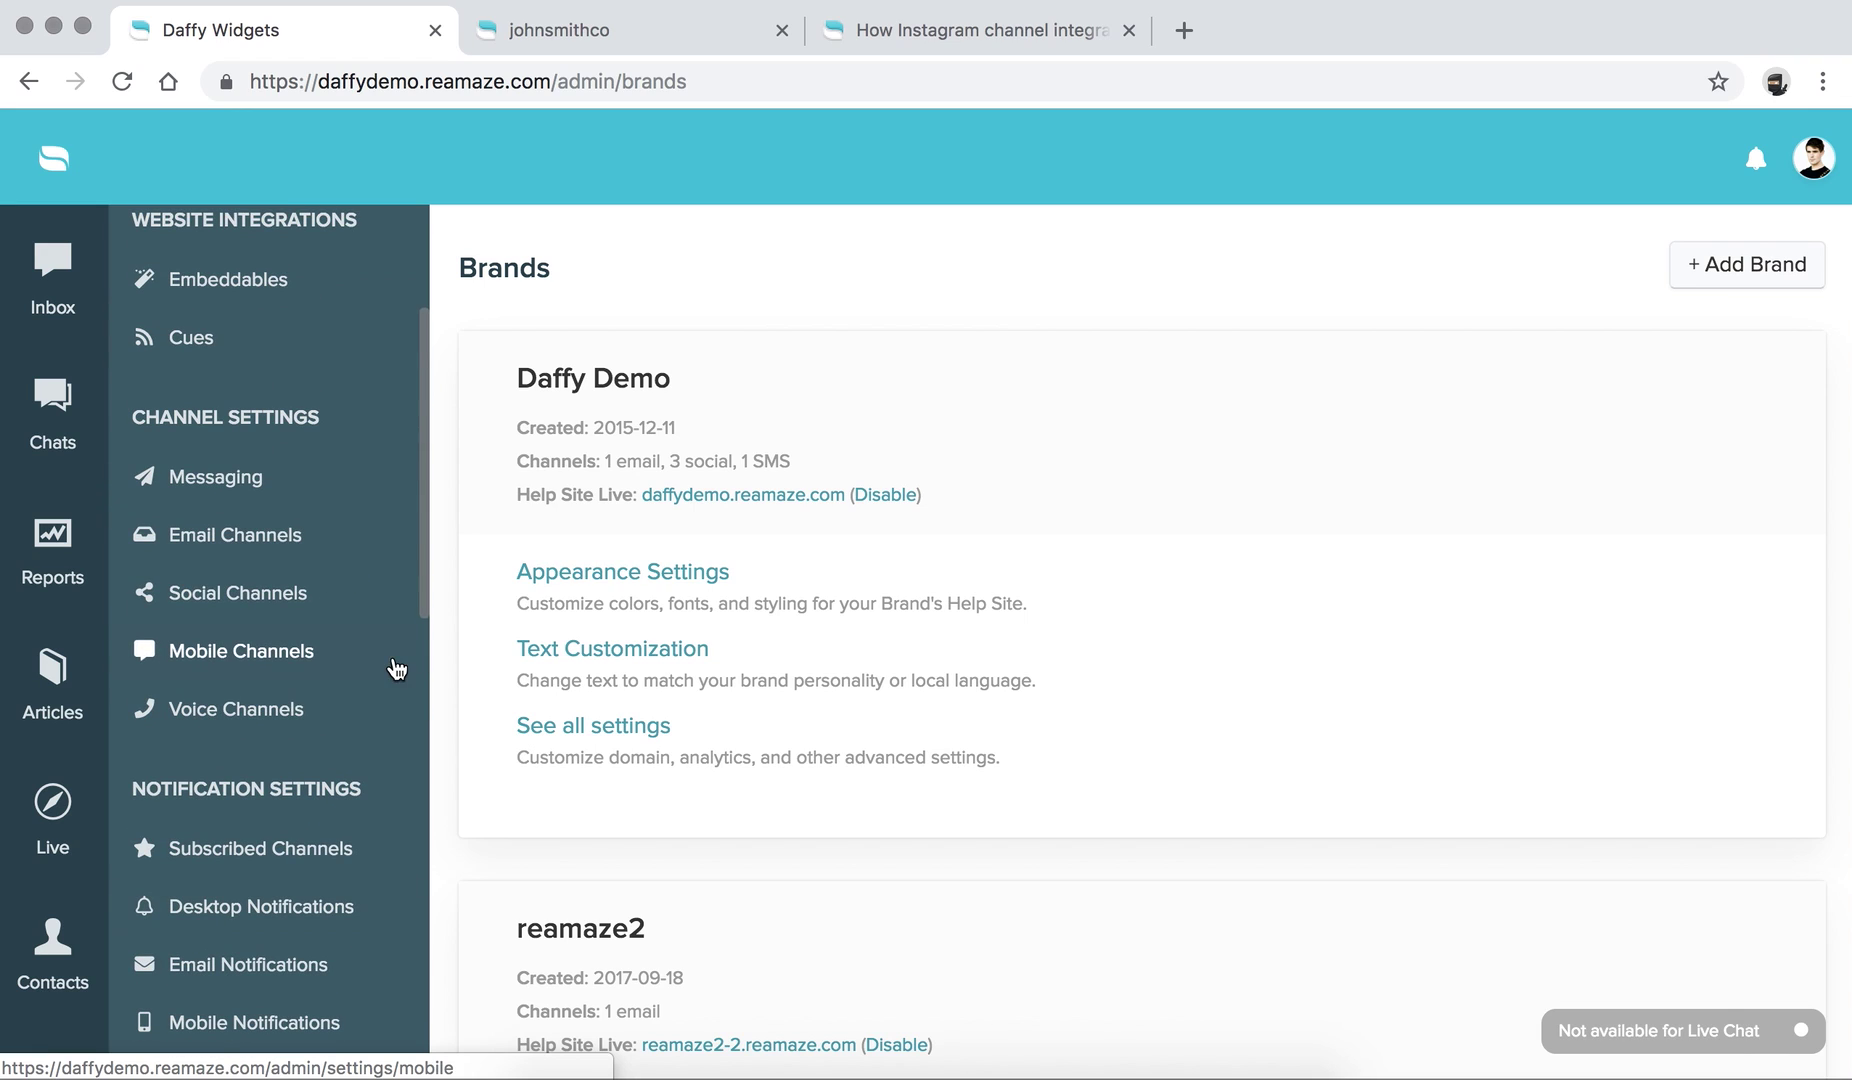
pyautogui.click(205, 597)
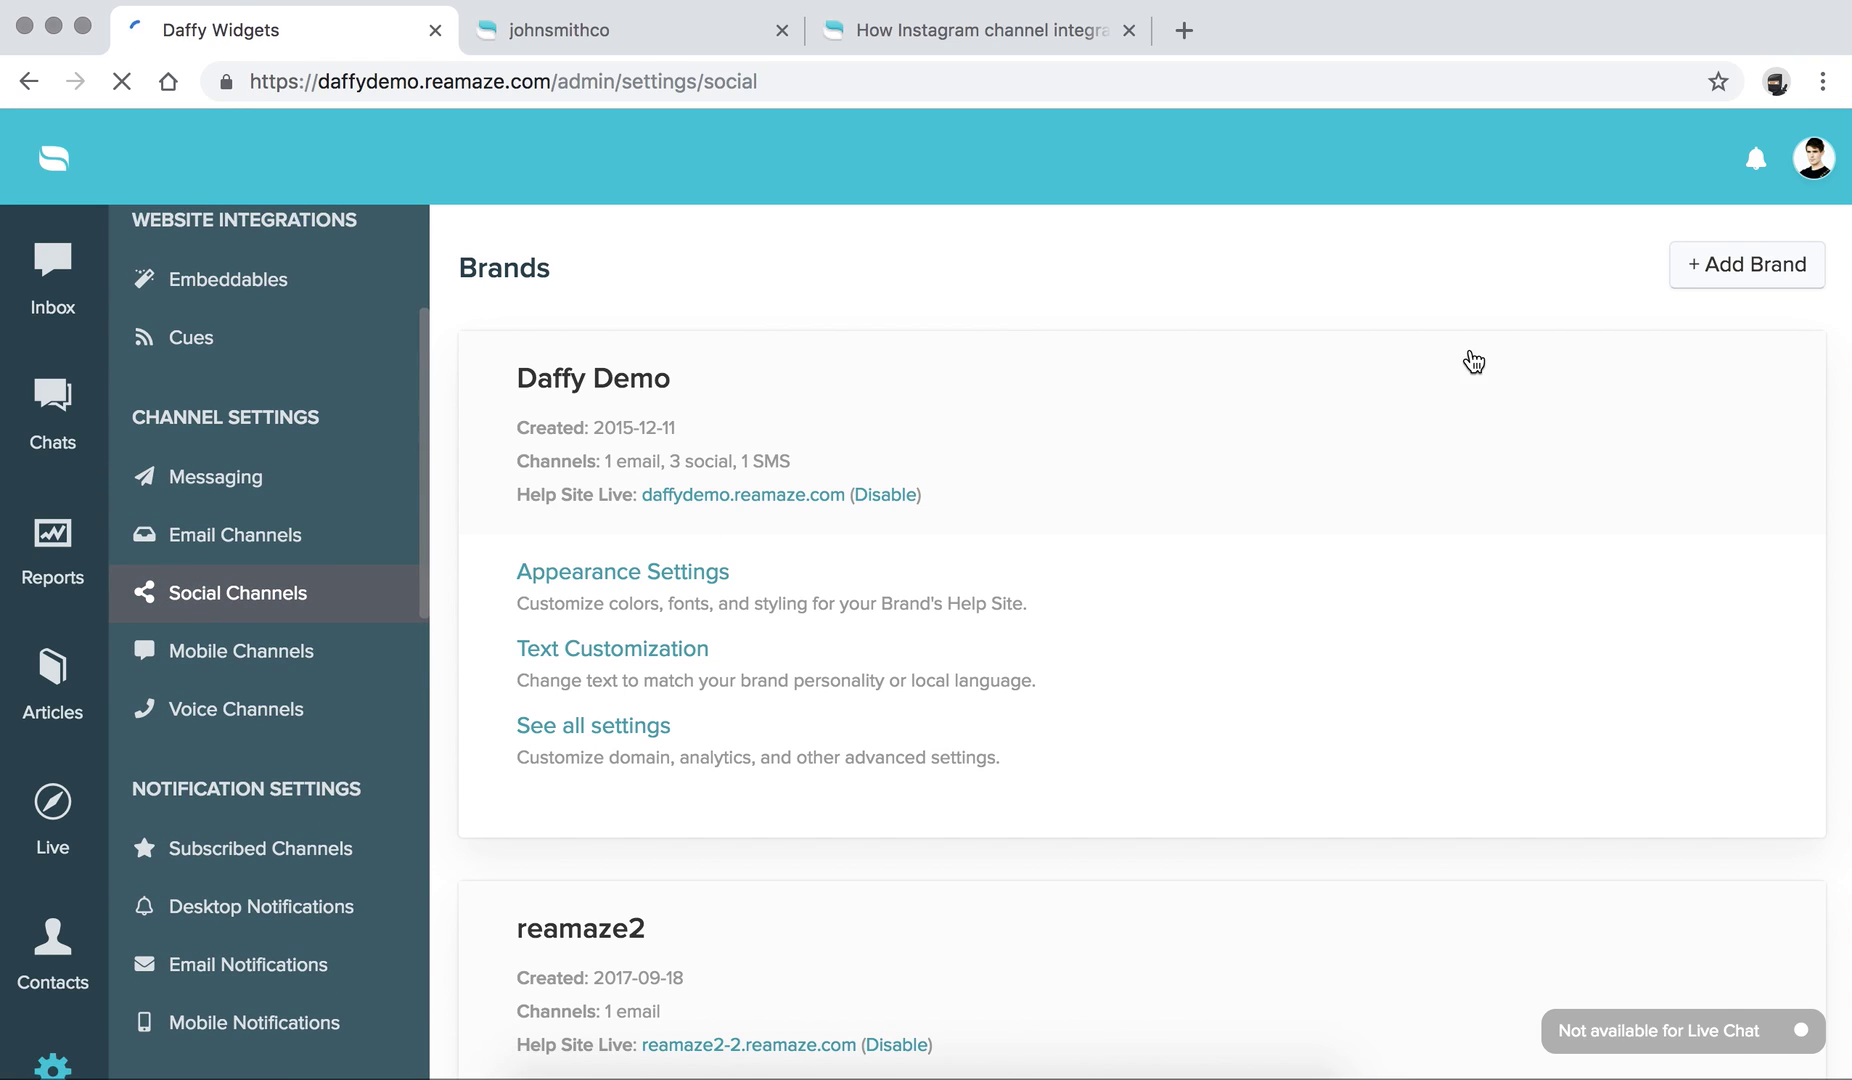
pyautogui.click(1645, 262)
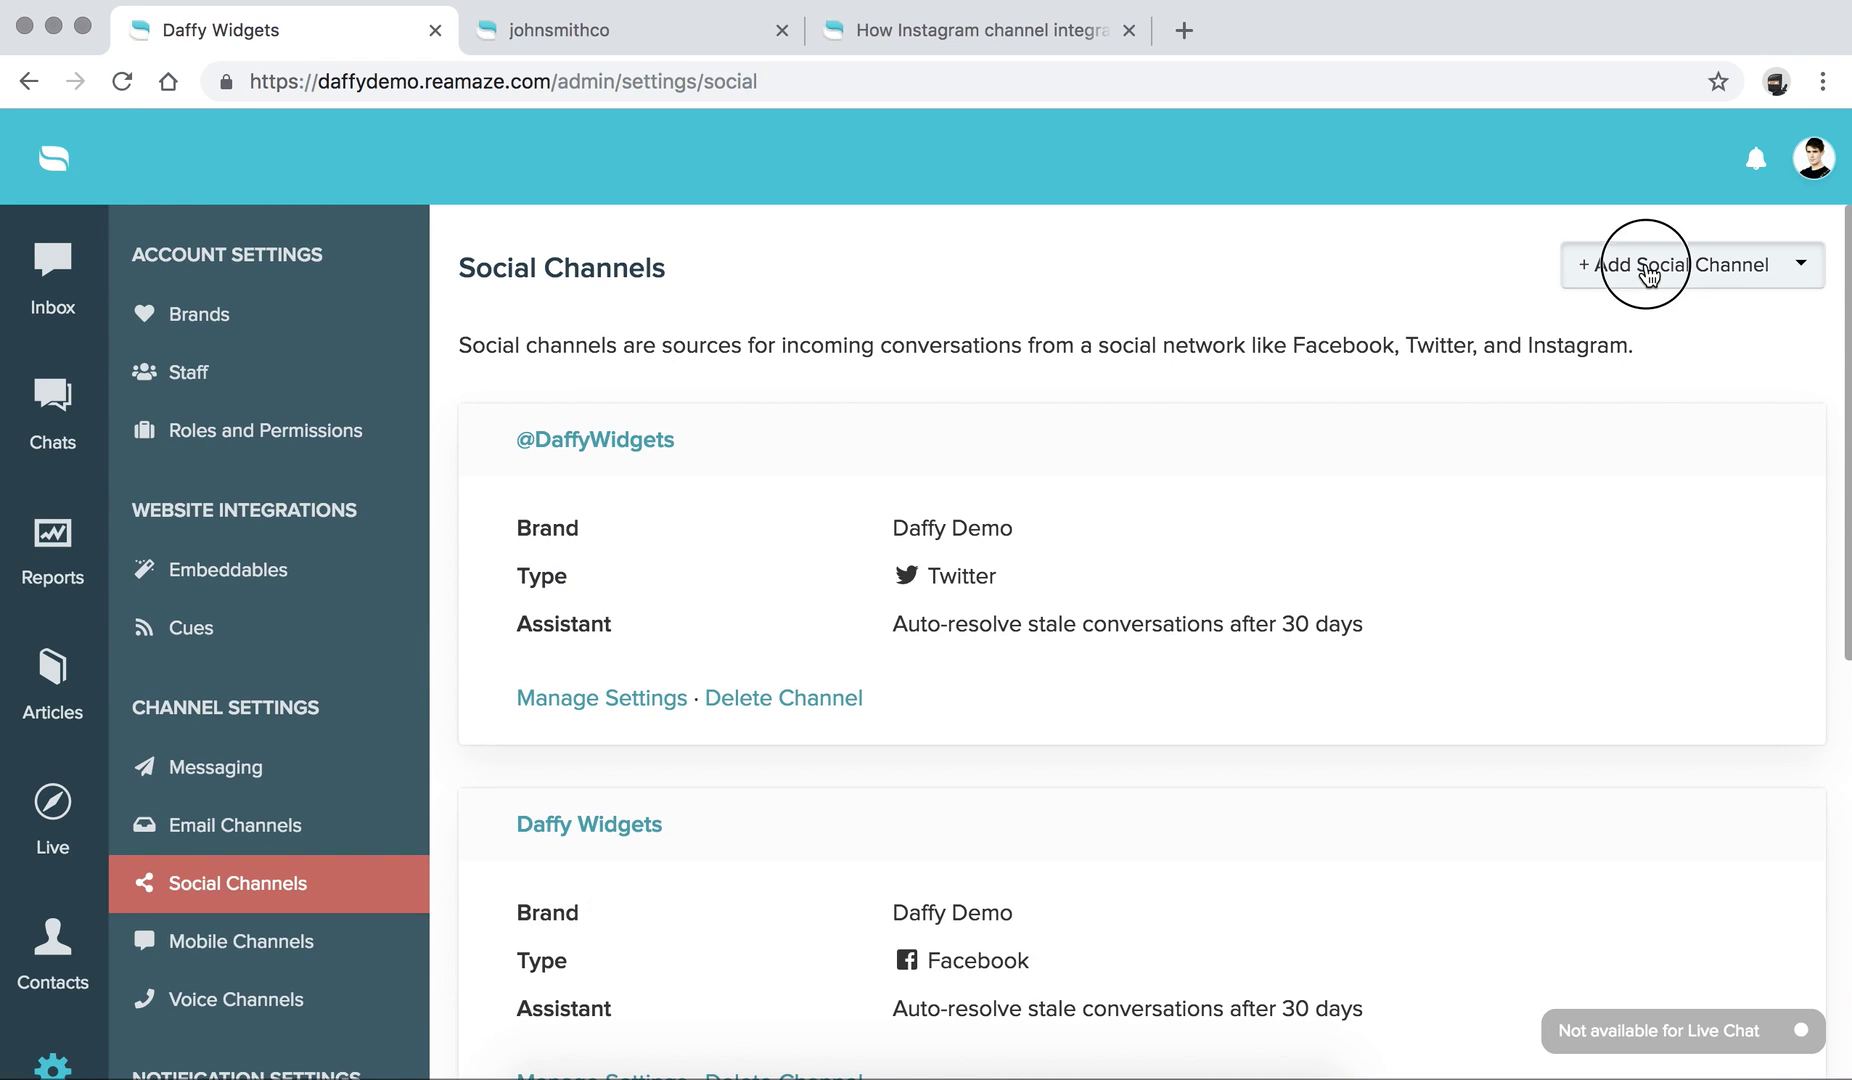
pyautogui.click(1594, 329)
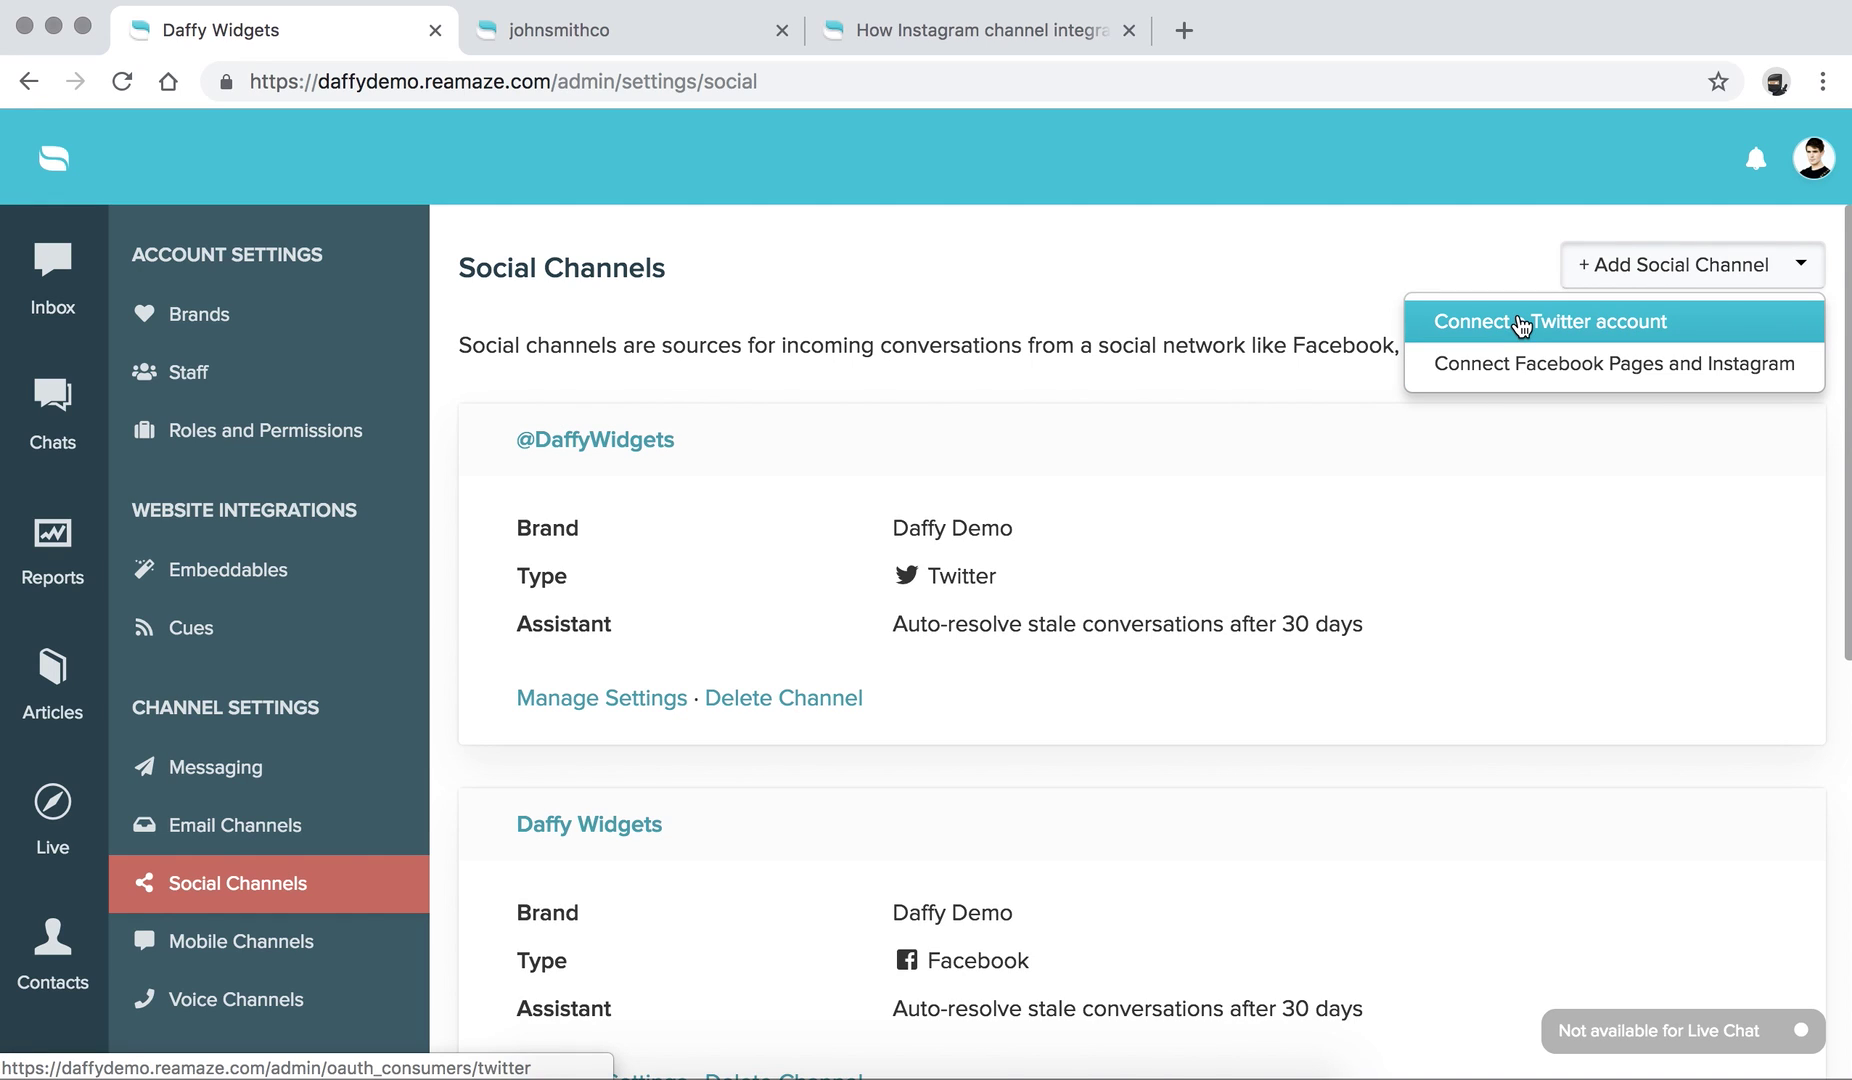
pyautogui.click(1200, 420)
pyautogui.click(568, 704)
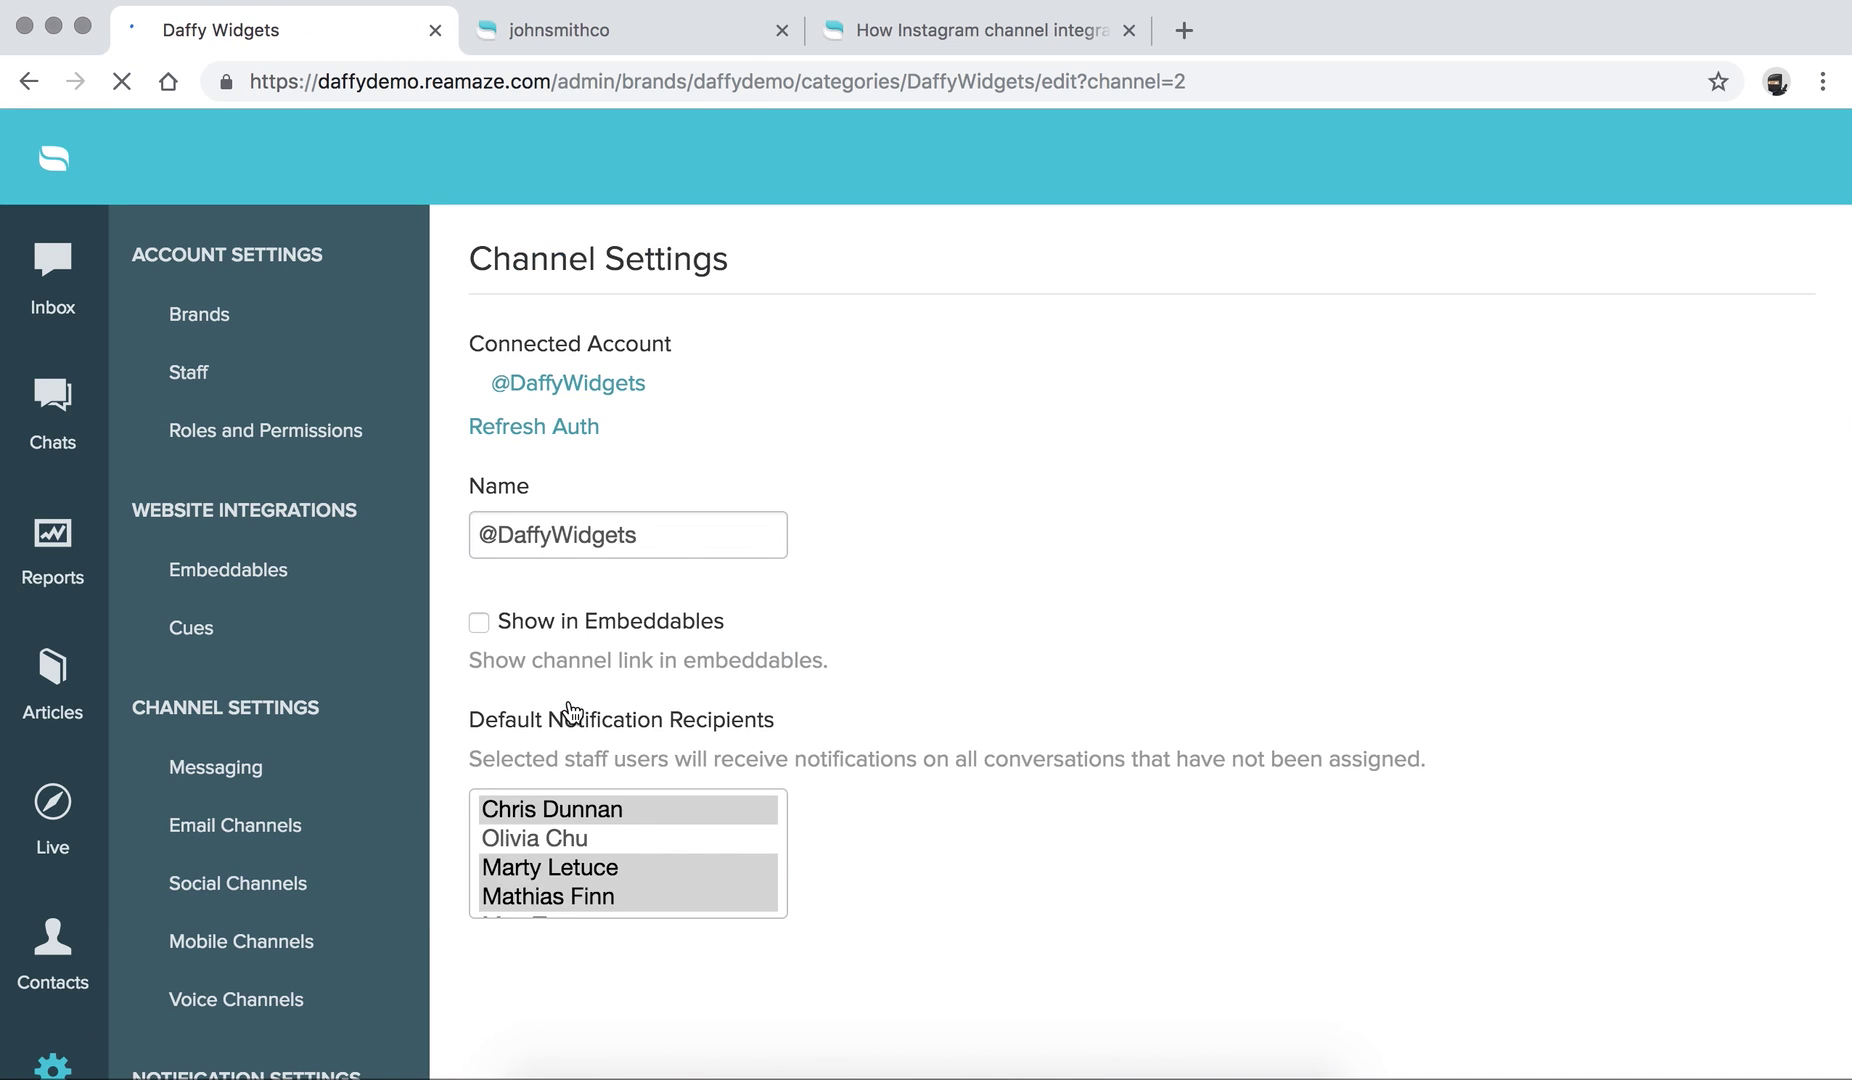
pyautogui.scroll(-3, 572, 712)
pyautogui.scroll(-3, 572, 712)
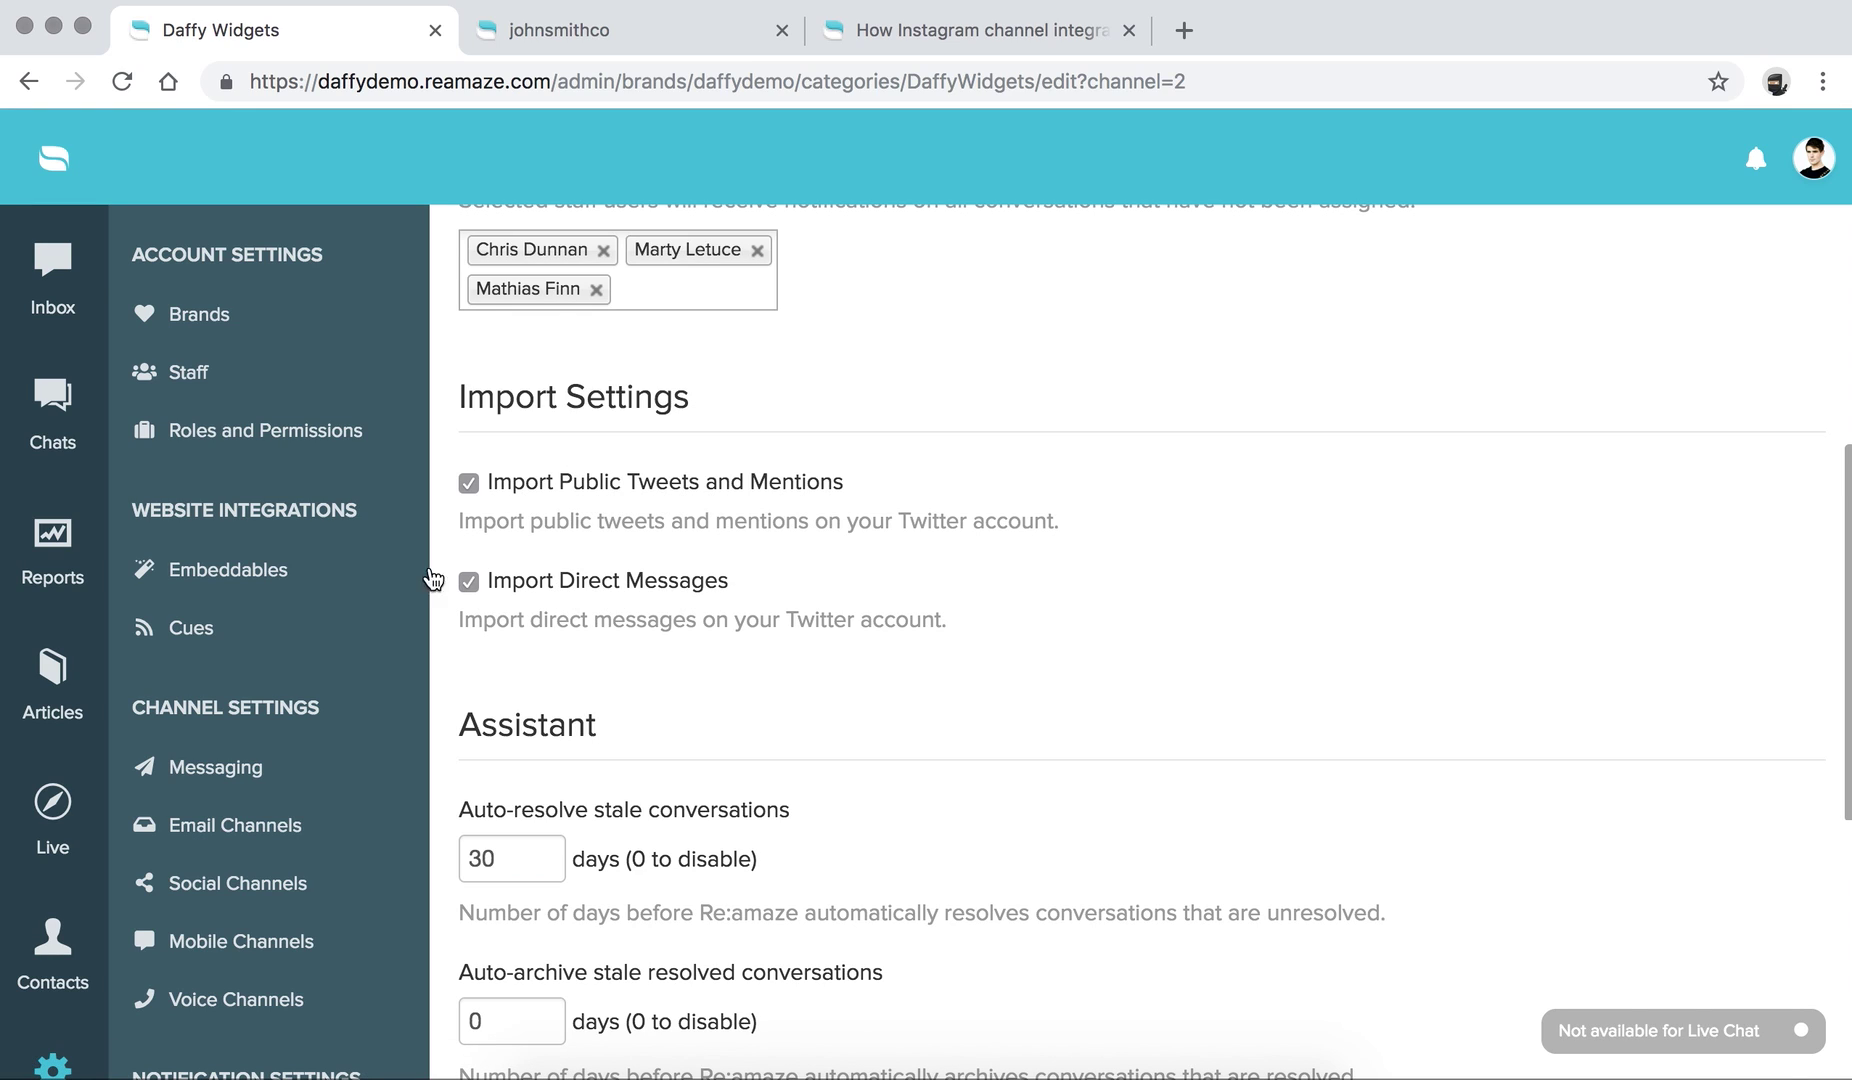
pyautogui.click(160, 385)
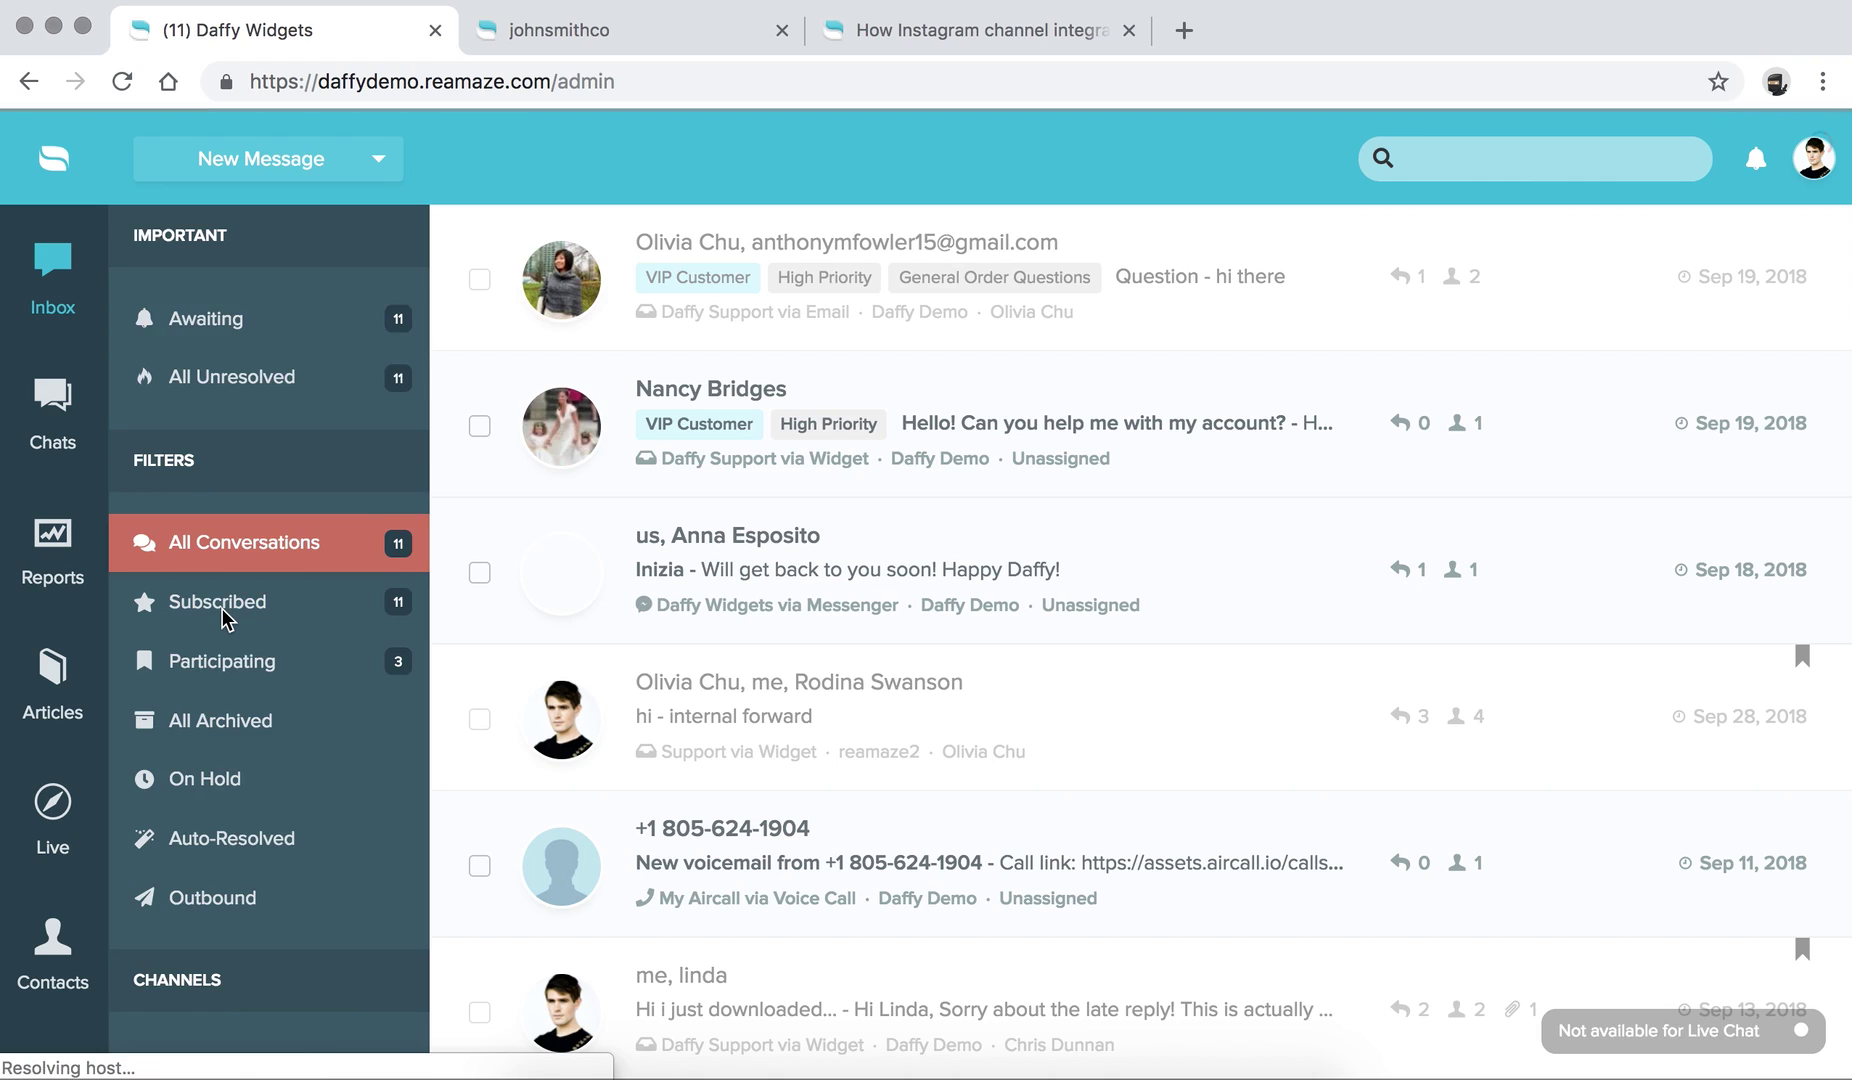
pyautogui.scroll(-6, 223, 625)
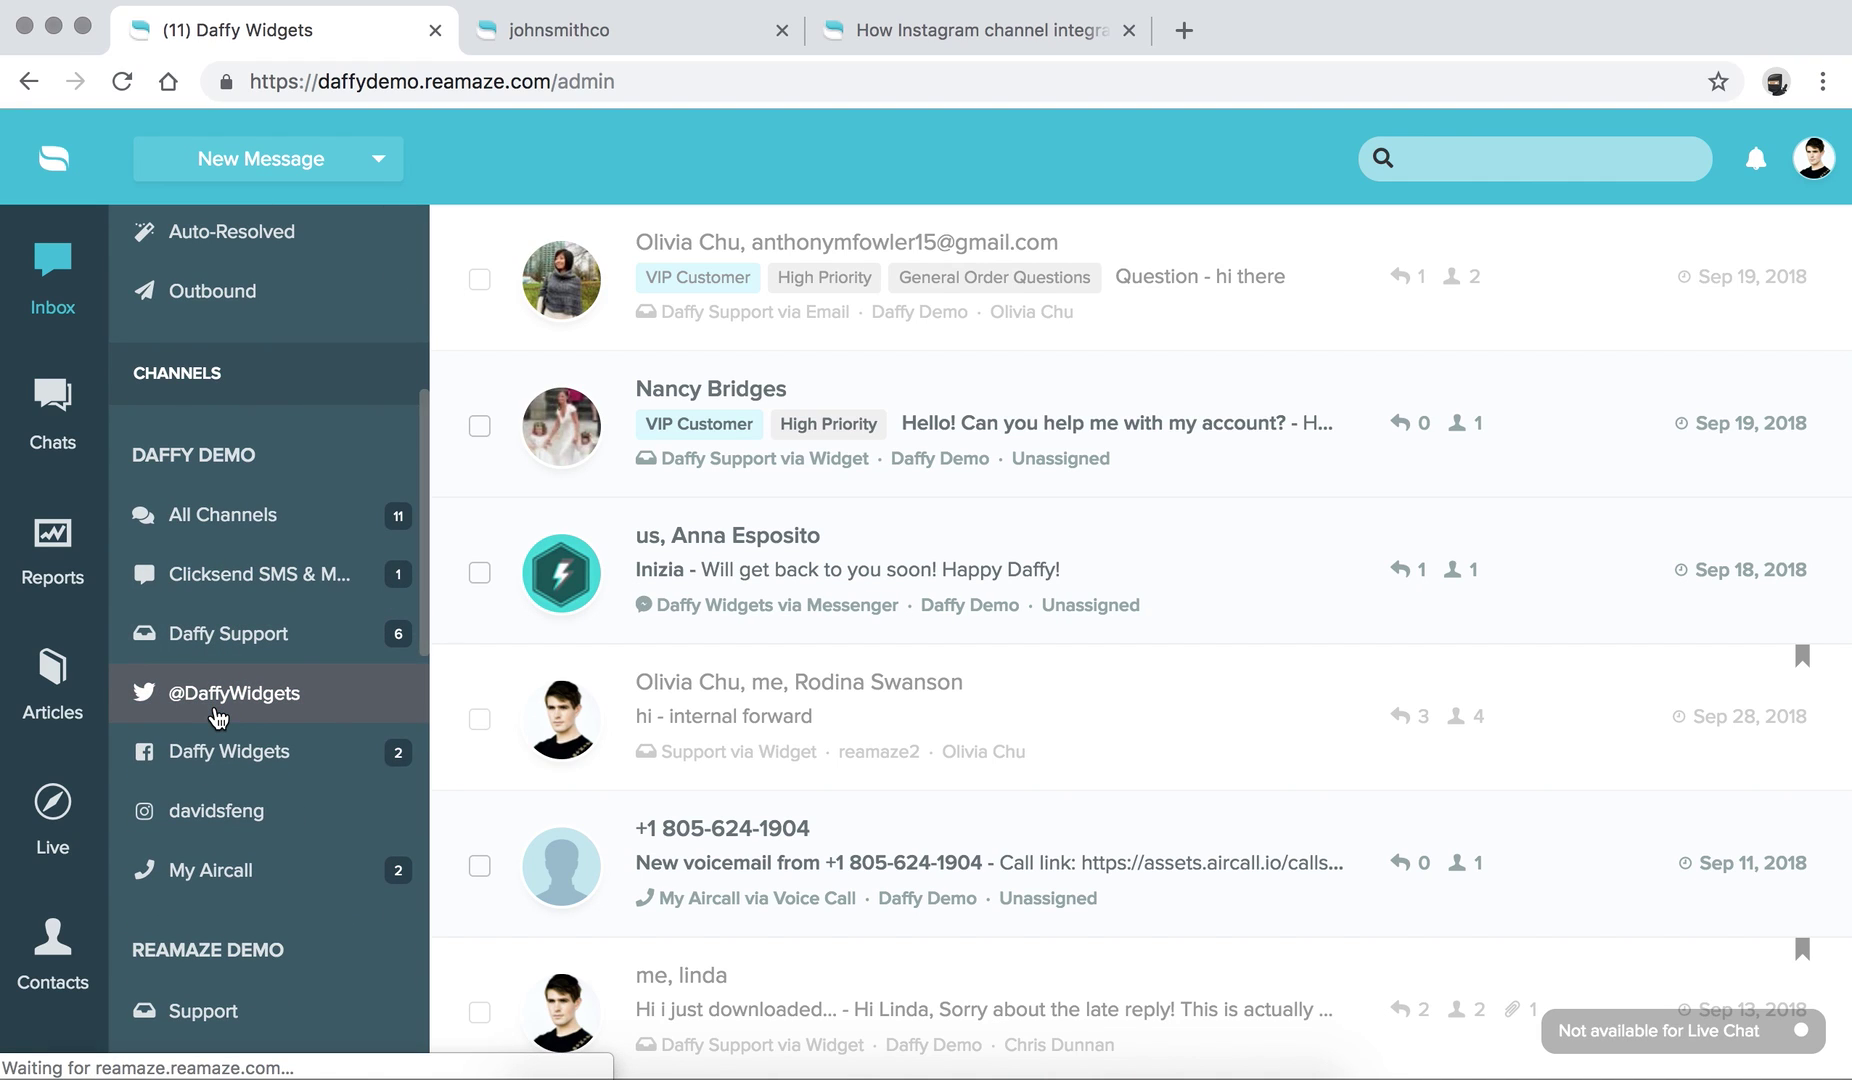
pyautogui.click(218, 710)
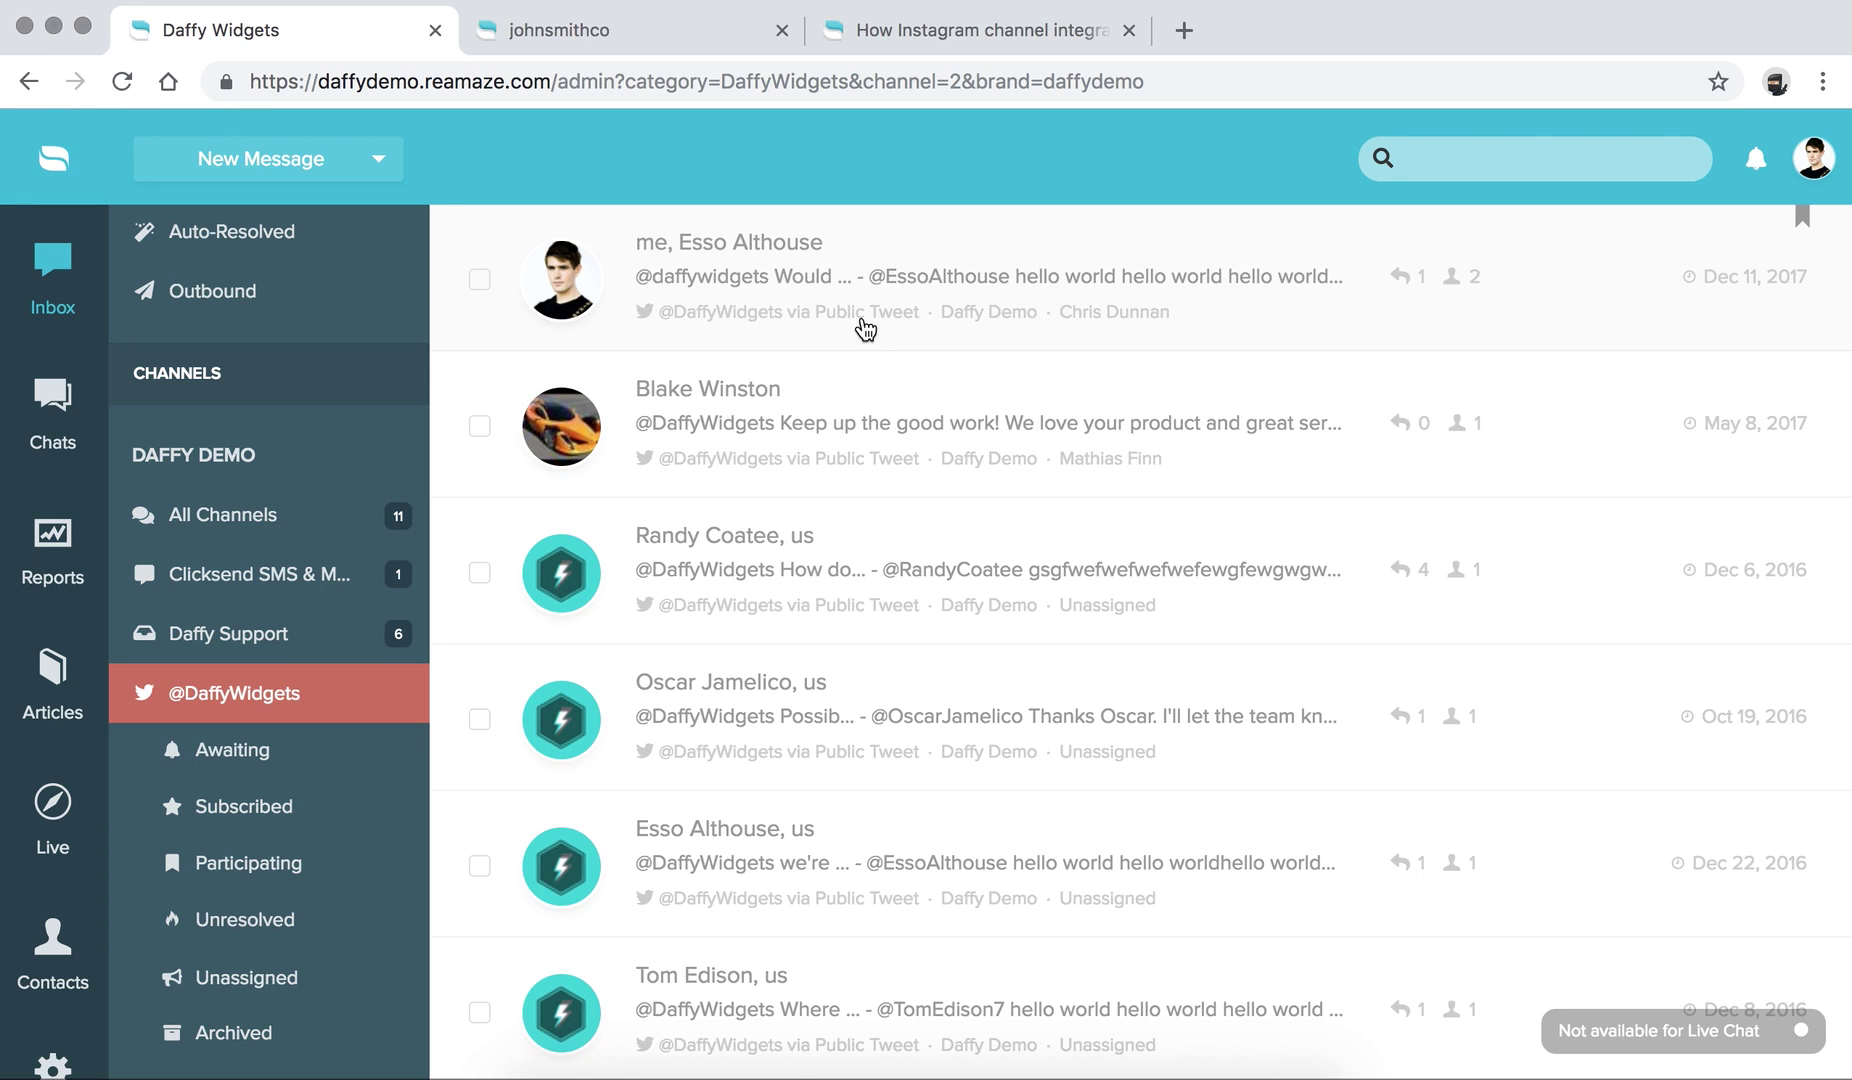
pyautogui.scroll(-6, 850, 634)
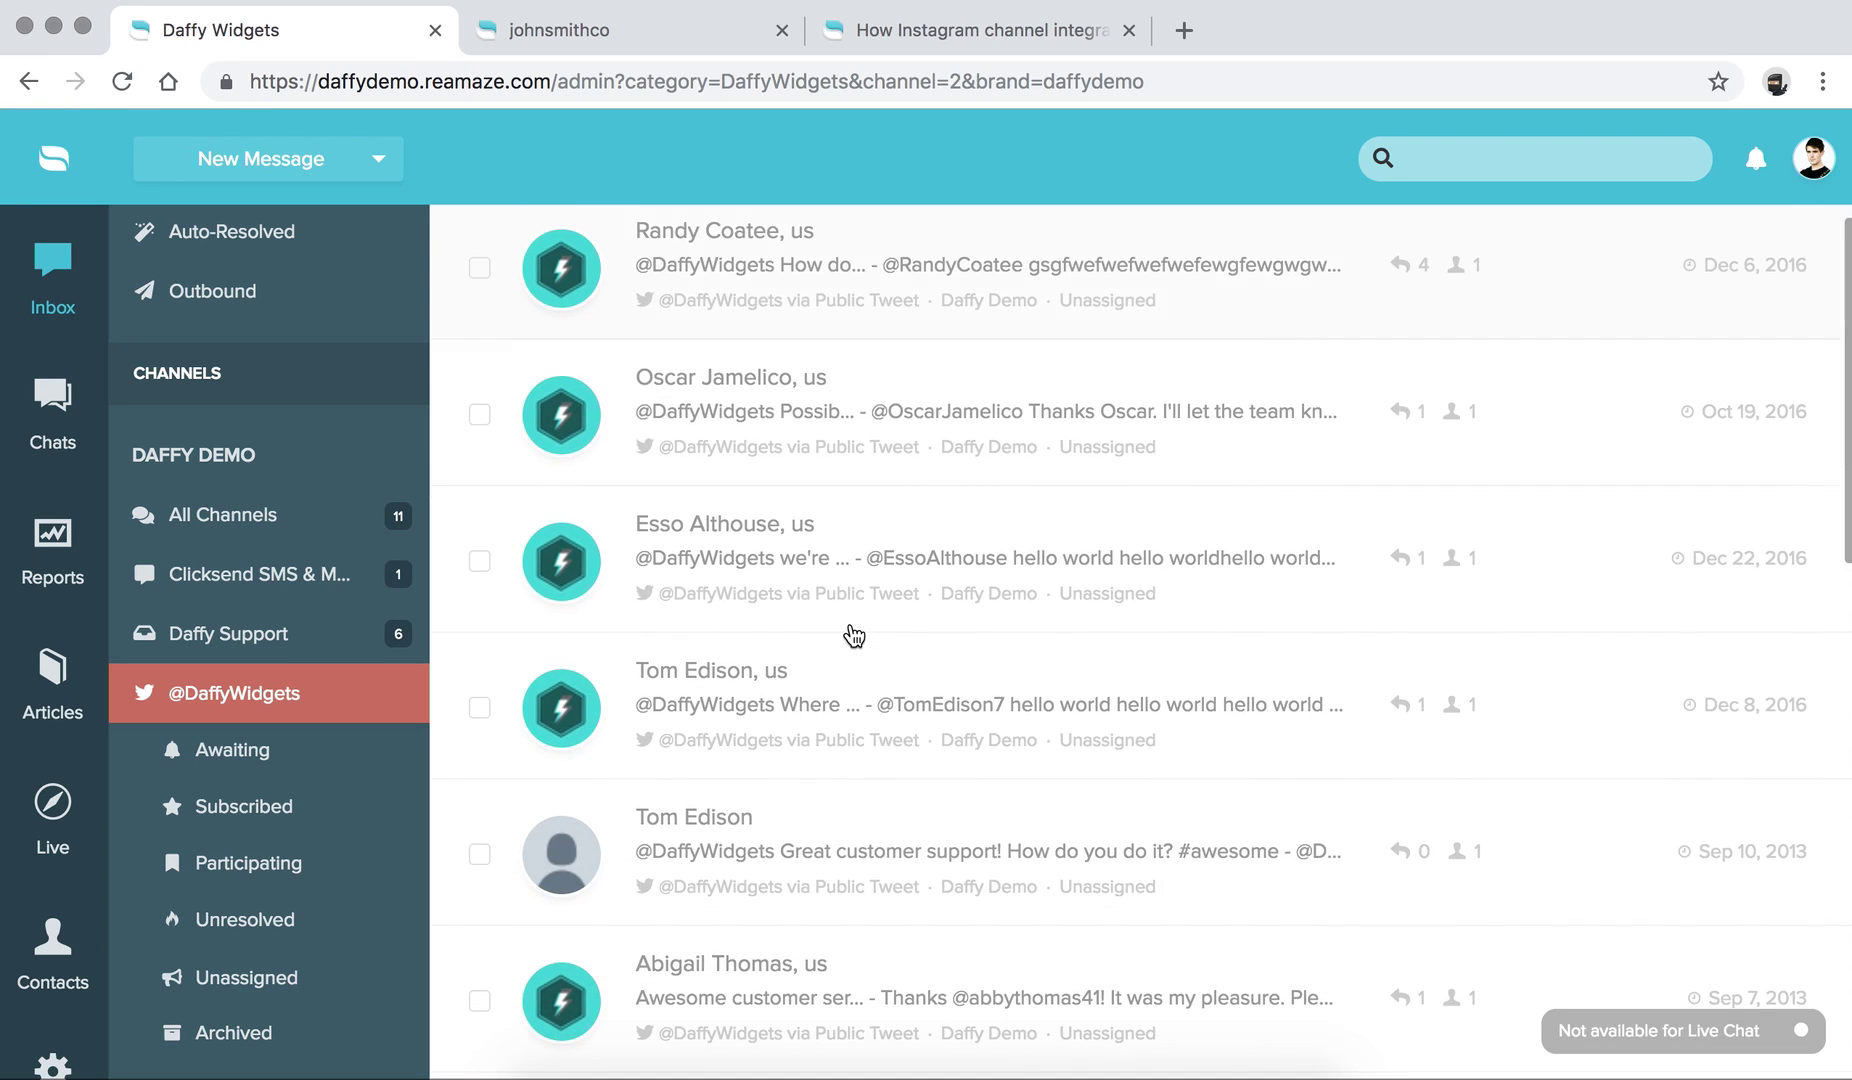
pyautogui.scroll(-7, 853, 634)
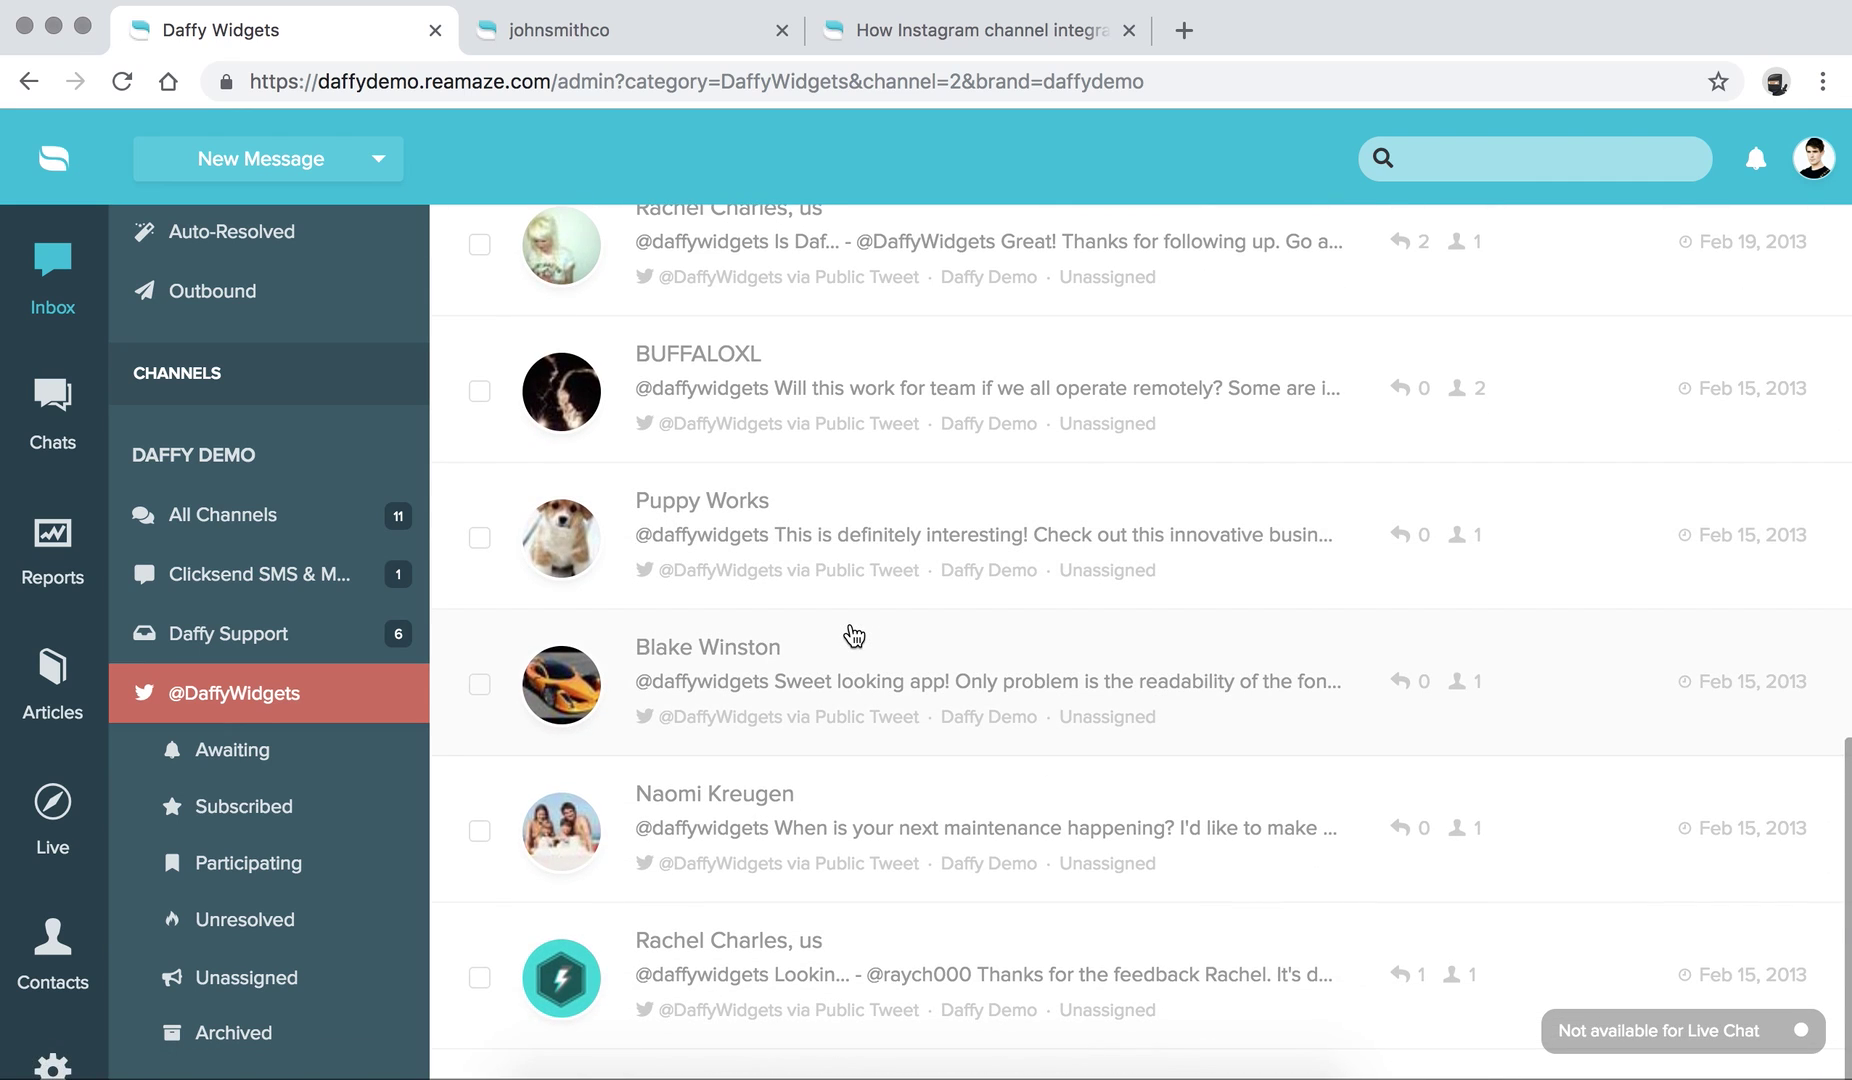
pyautogui.scroll(7, 778, 946)
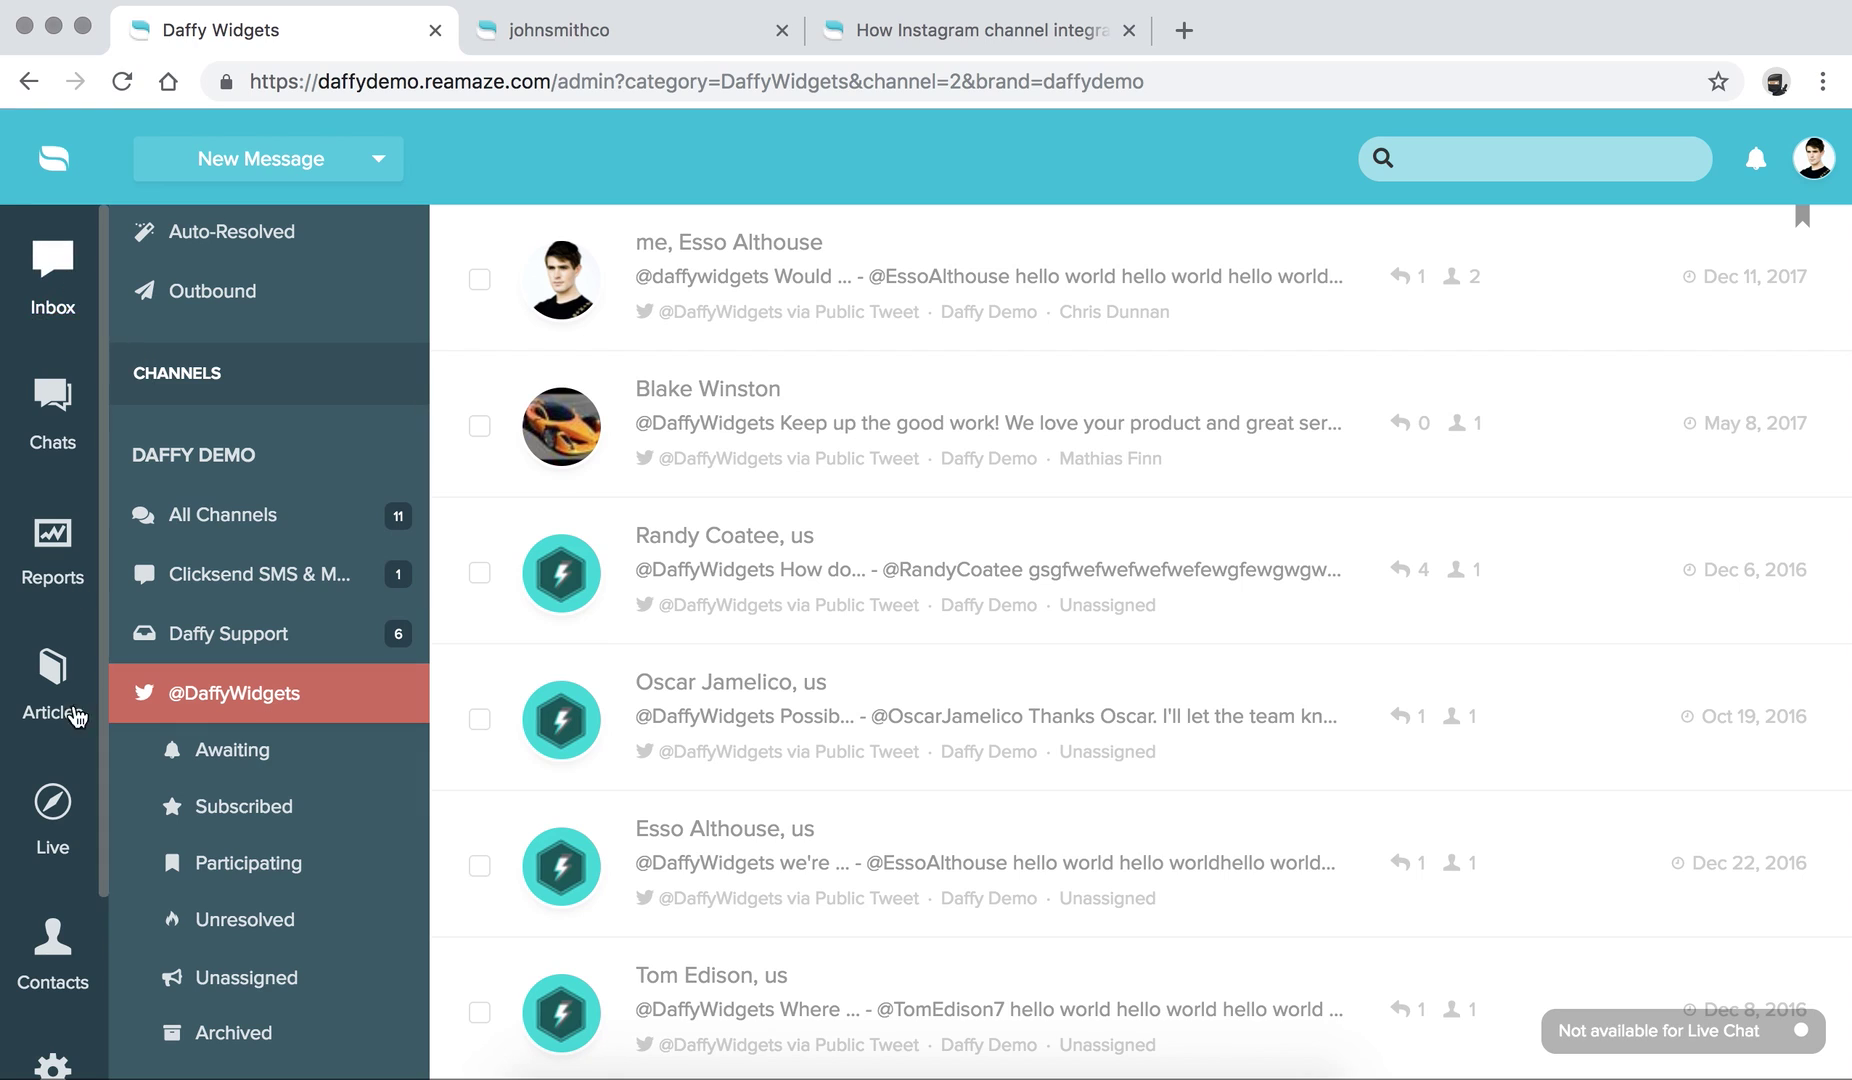
pyautogui.click(55, 1062)
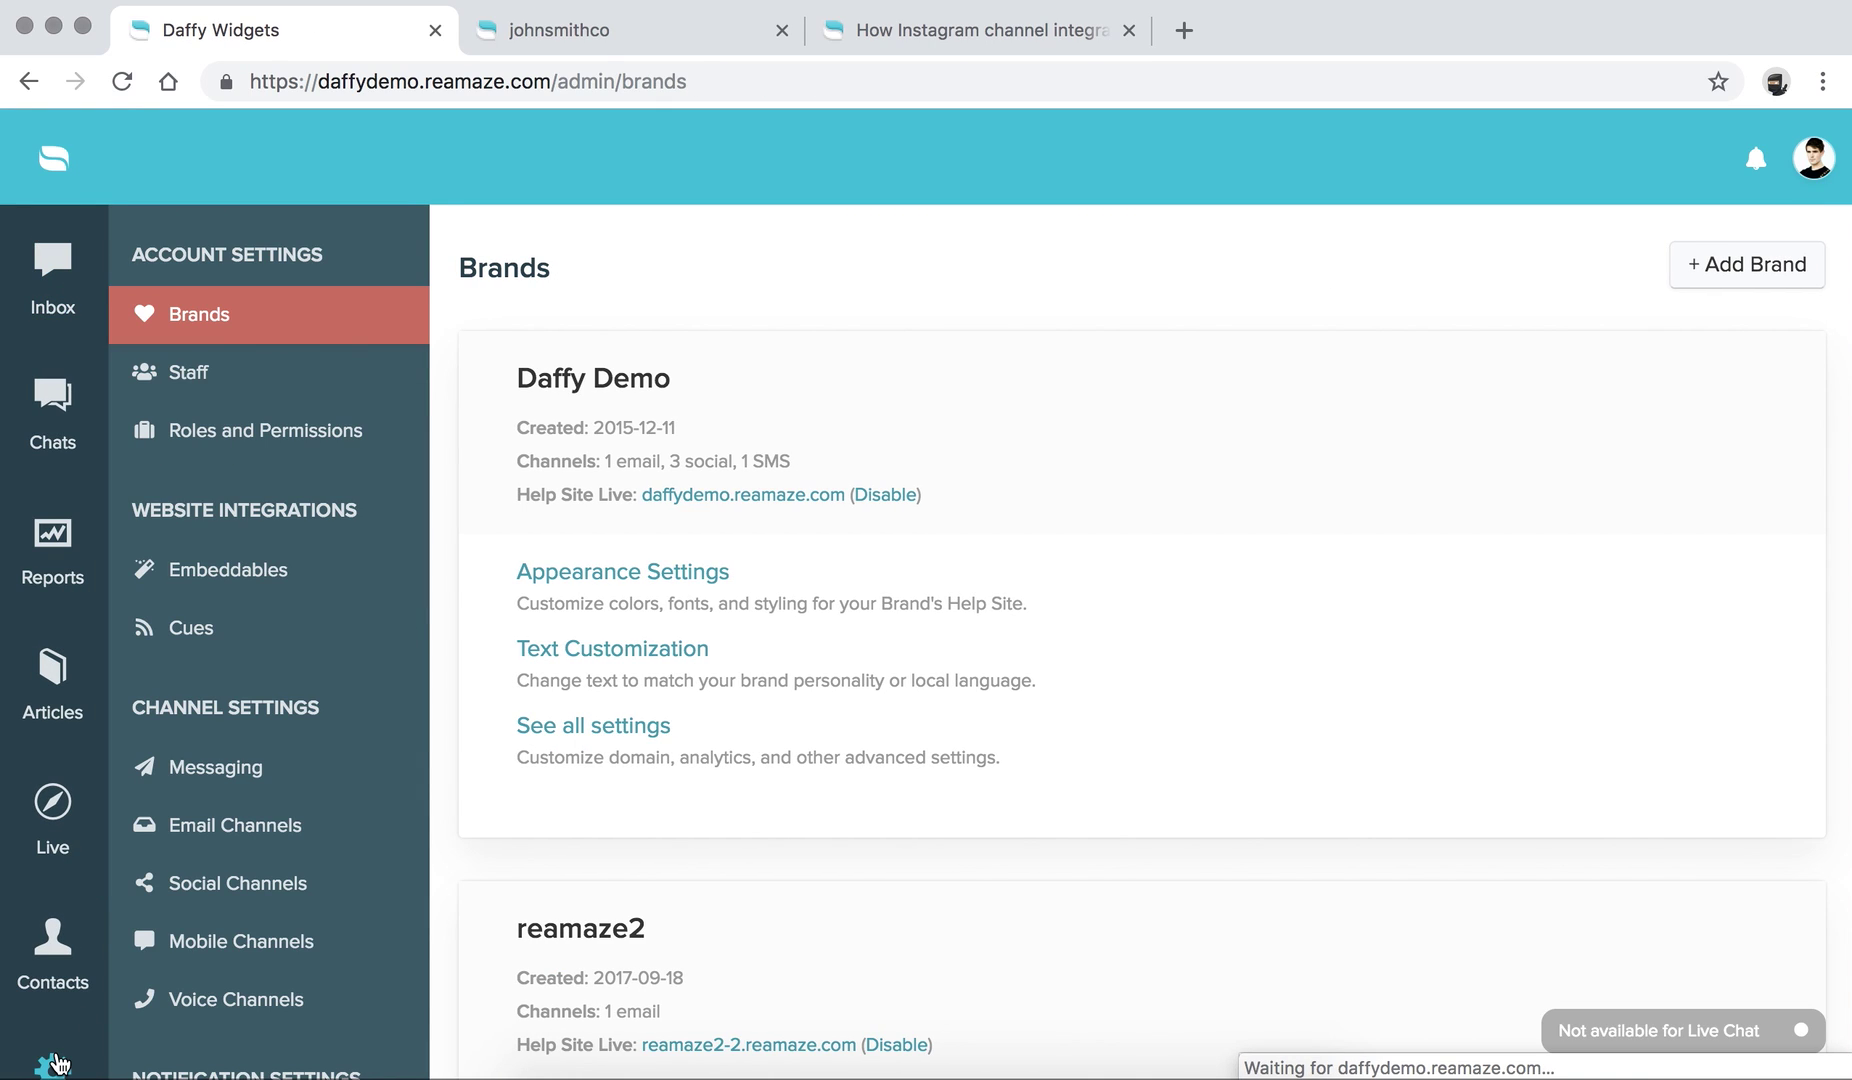
# Step: Open Mobile Channels settings, which list the Daffy Demo Clicksend SMS & MMS channel
pyautogui.scroll(-7, 354, 664)
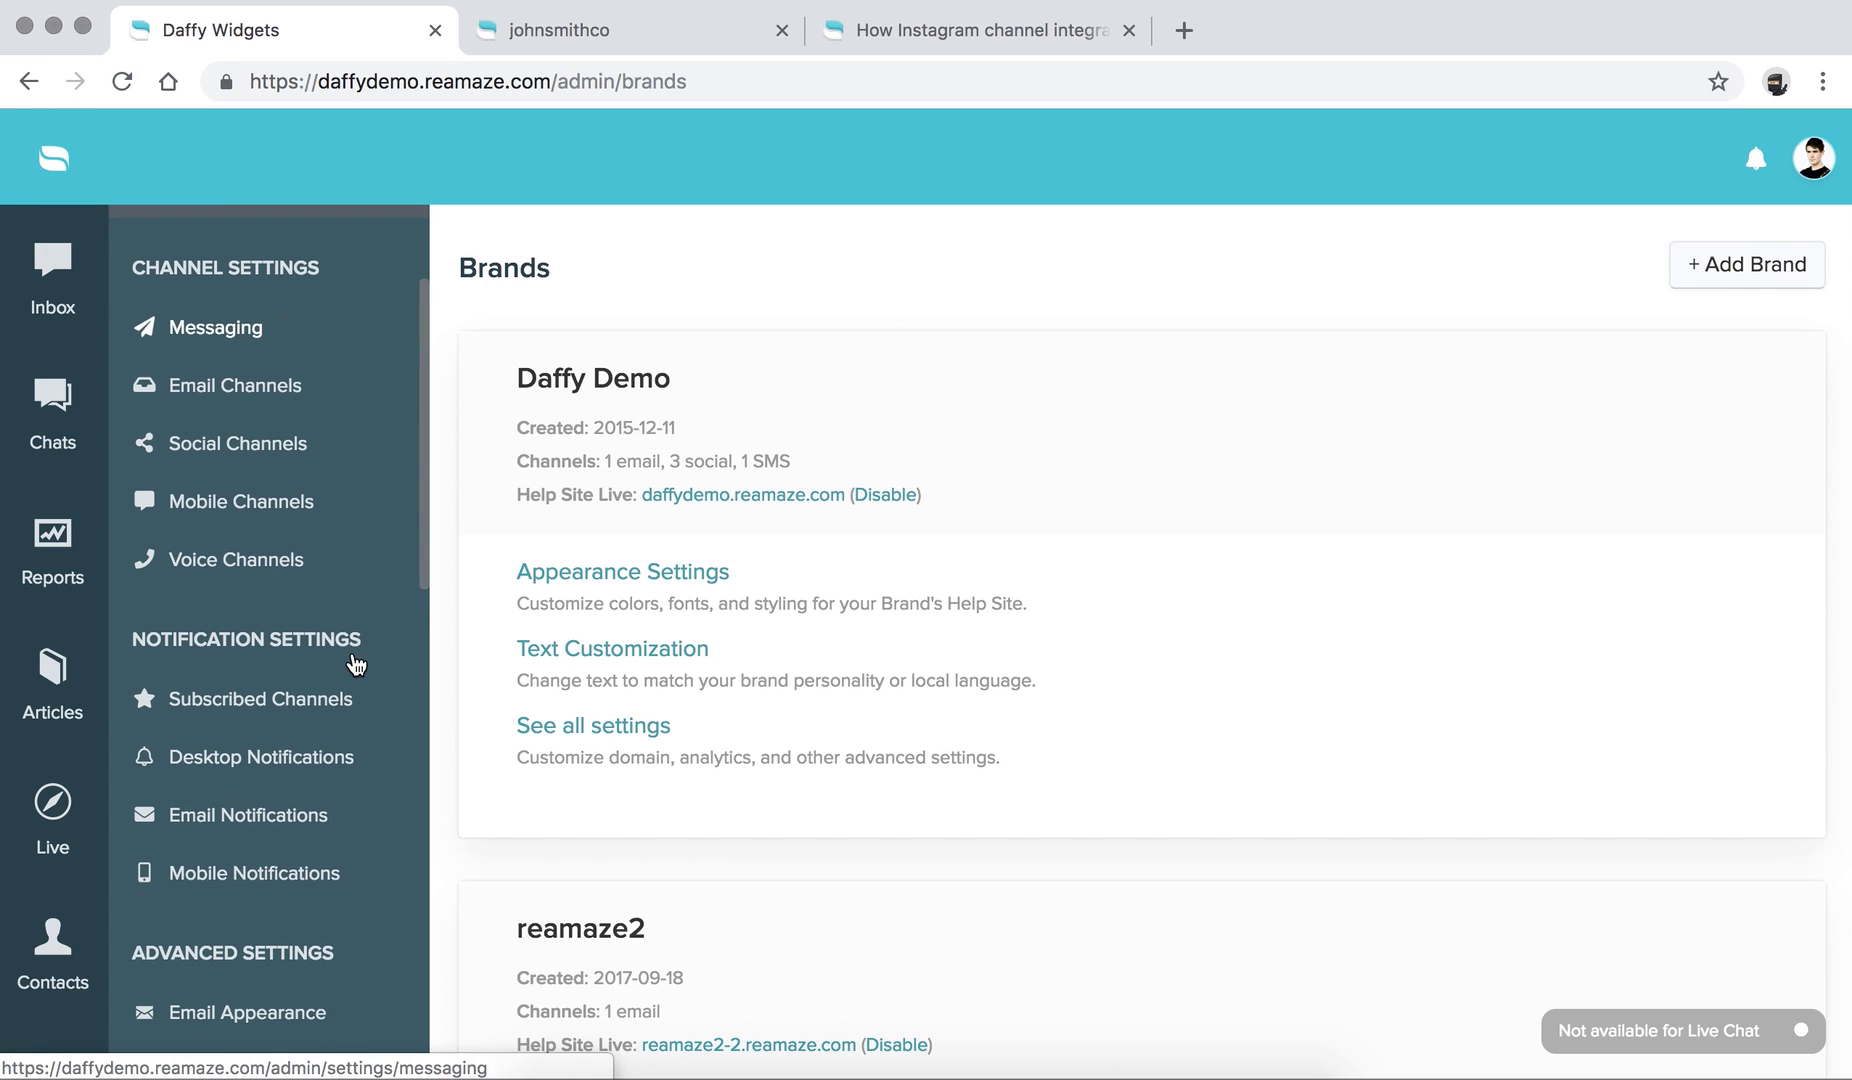
pyautogui.scroll(-2, 354, 662)
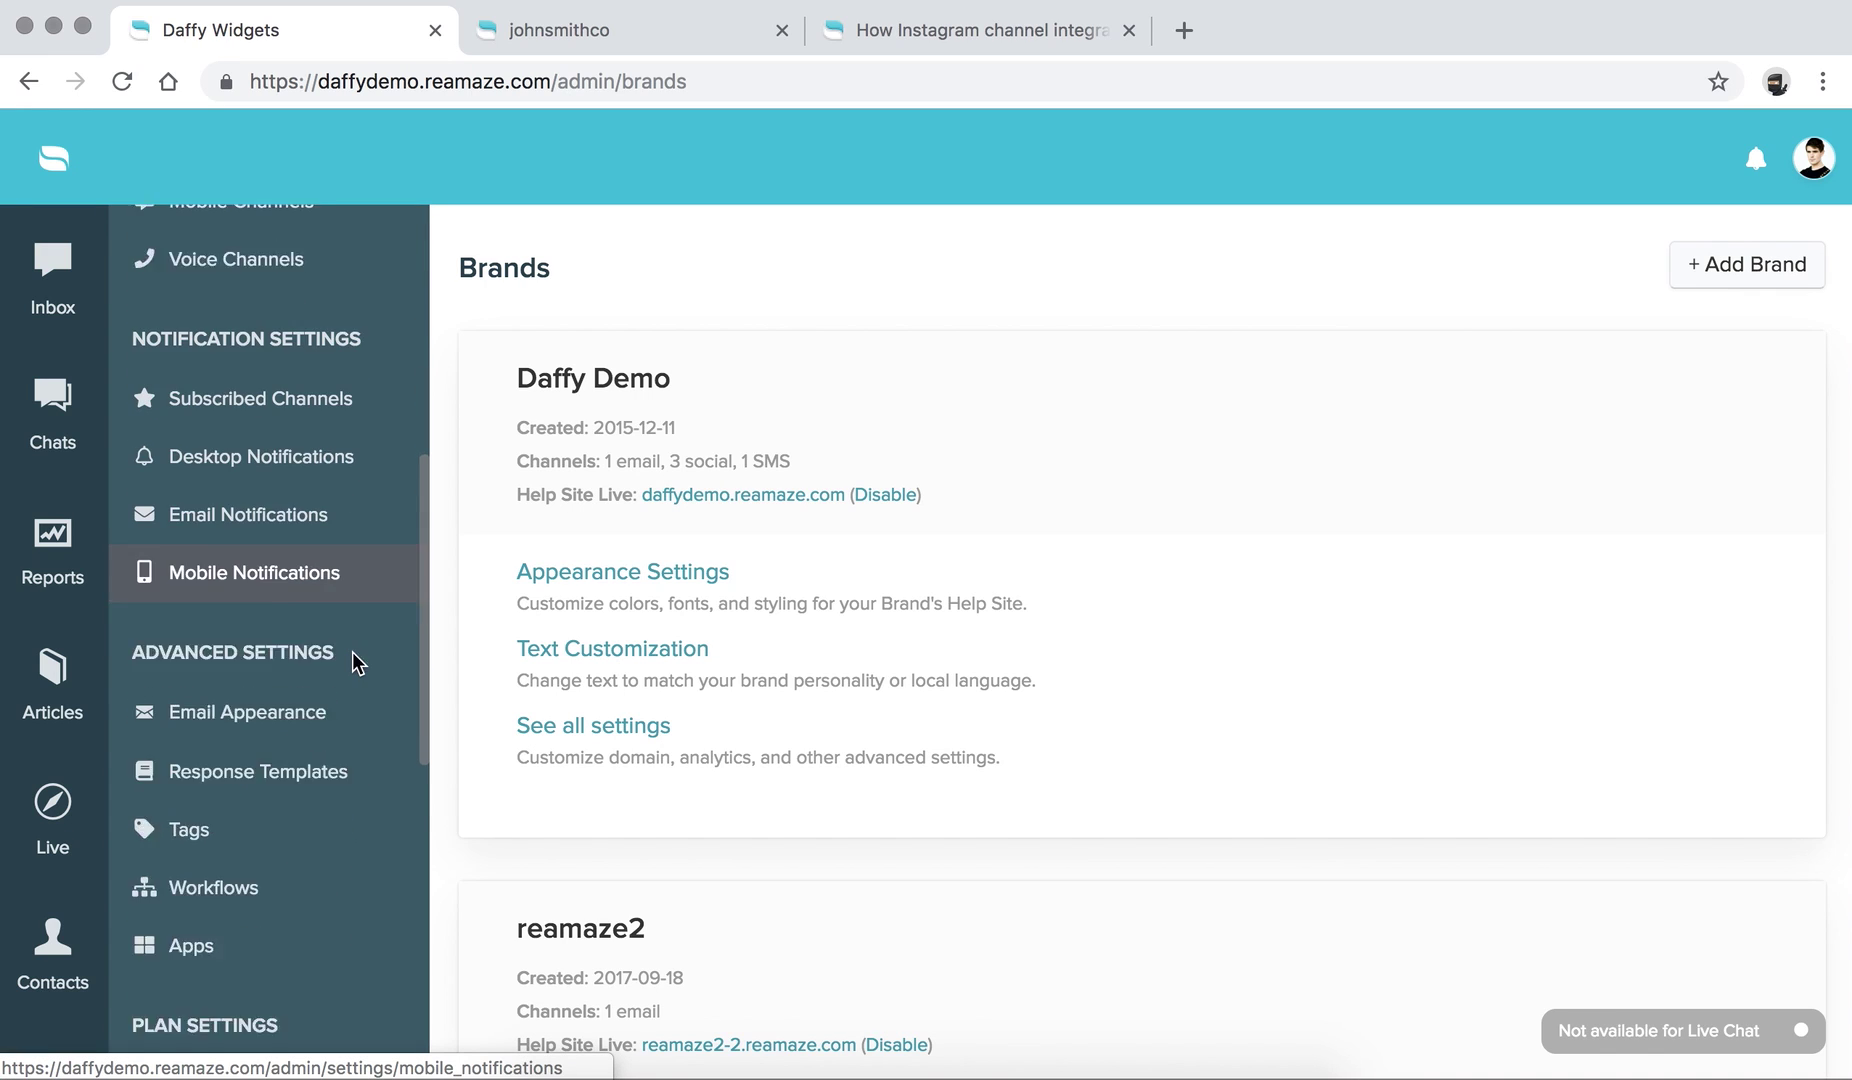
pyautogui.scroll(3, 355, 655)
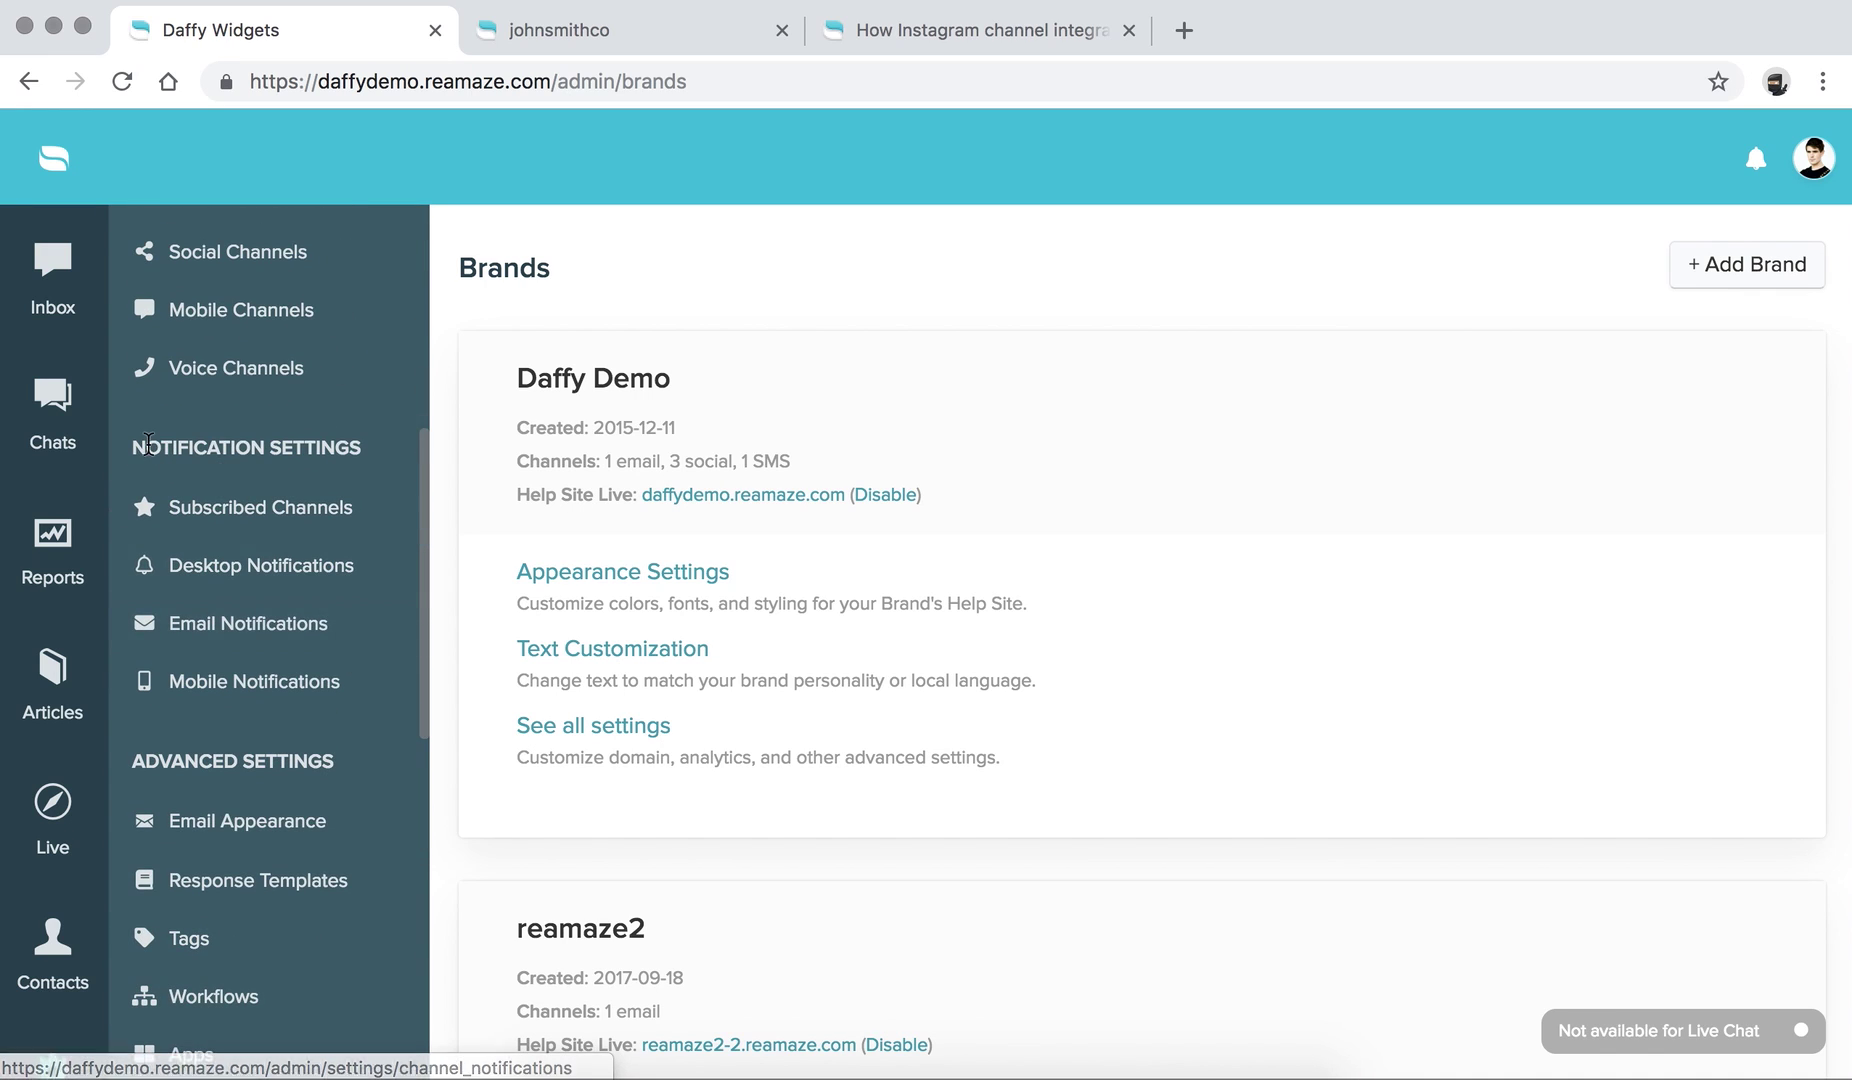
pyautogui.scroll(3, 149, 442)
pyautogui.moveTo(135, 378); pyautogui.dragTo(339, 385)
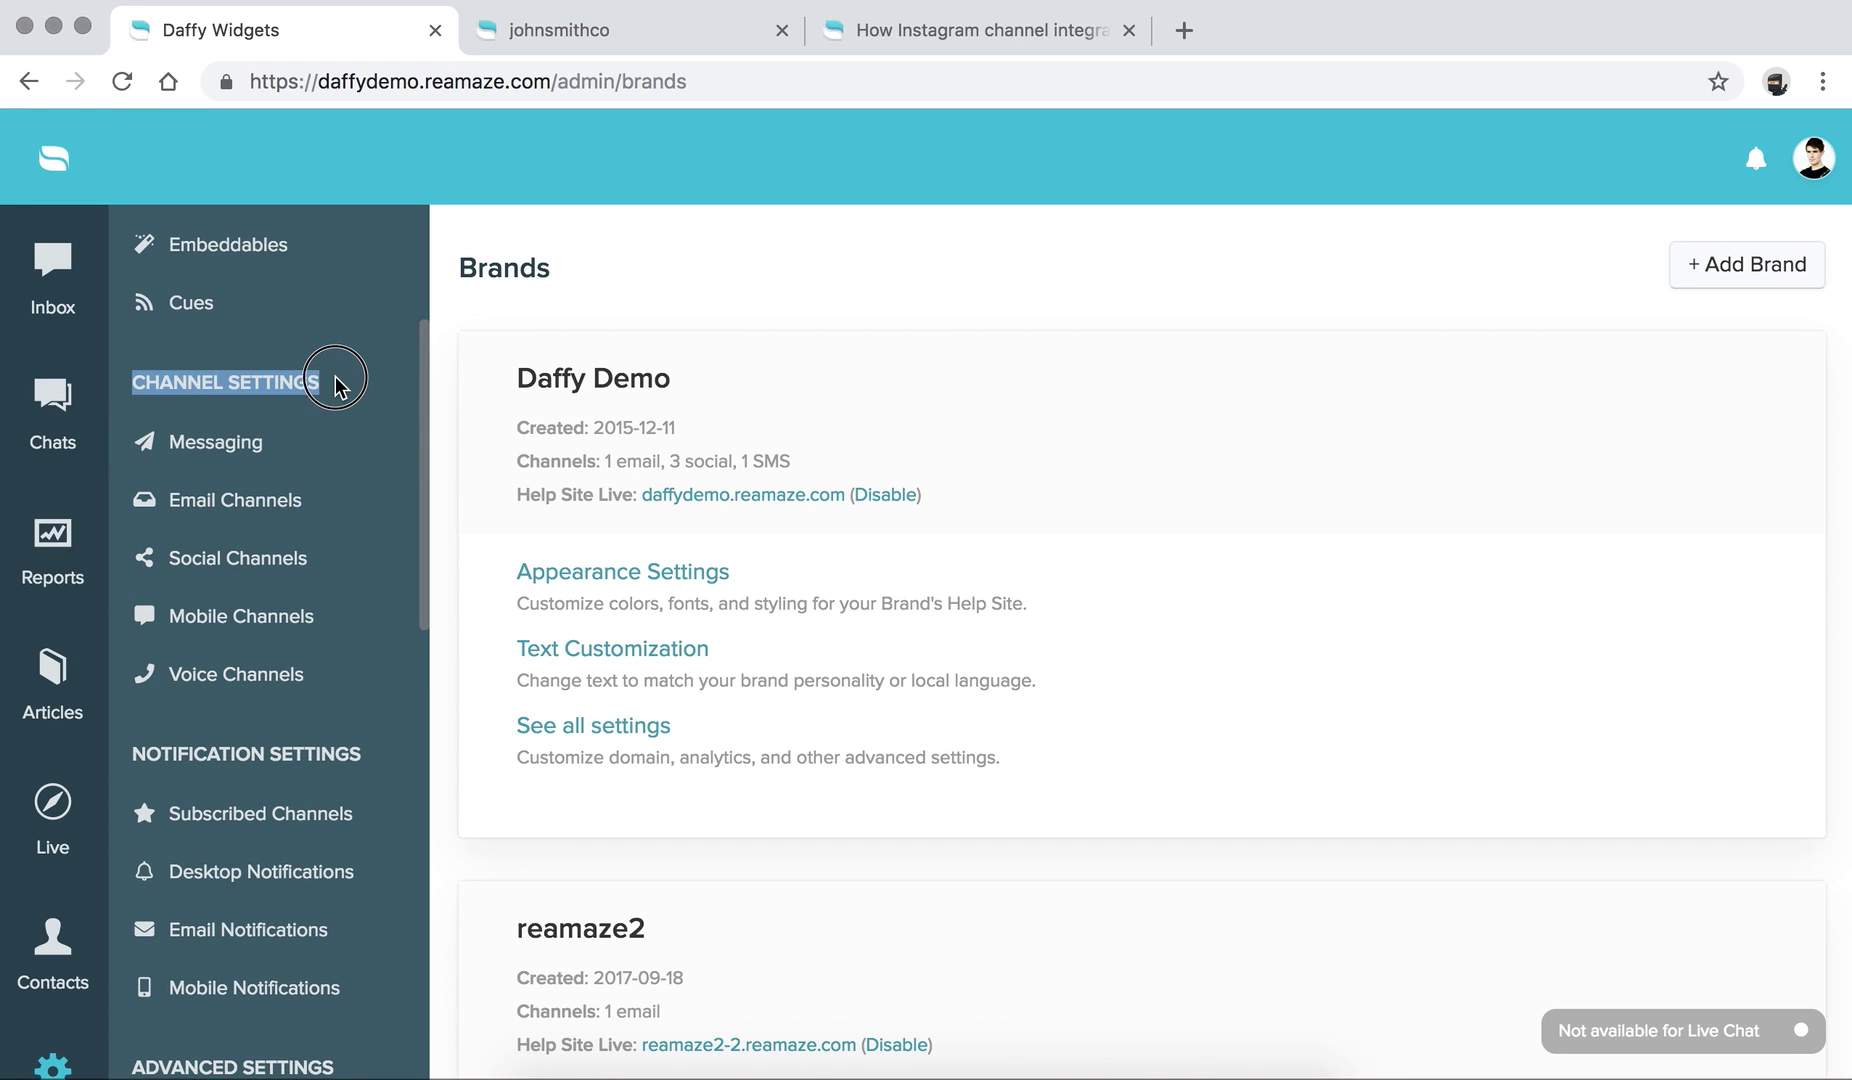
pyautogui.click(336, 386)
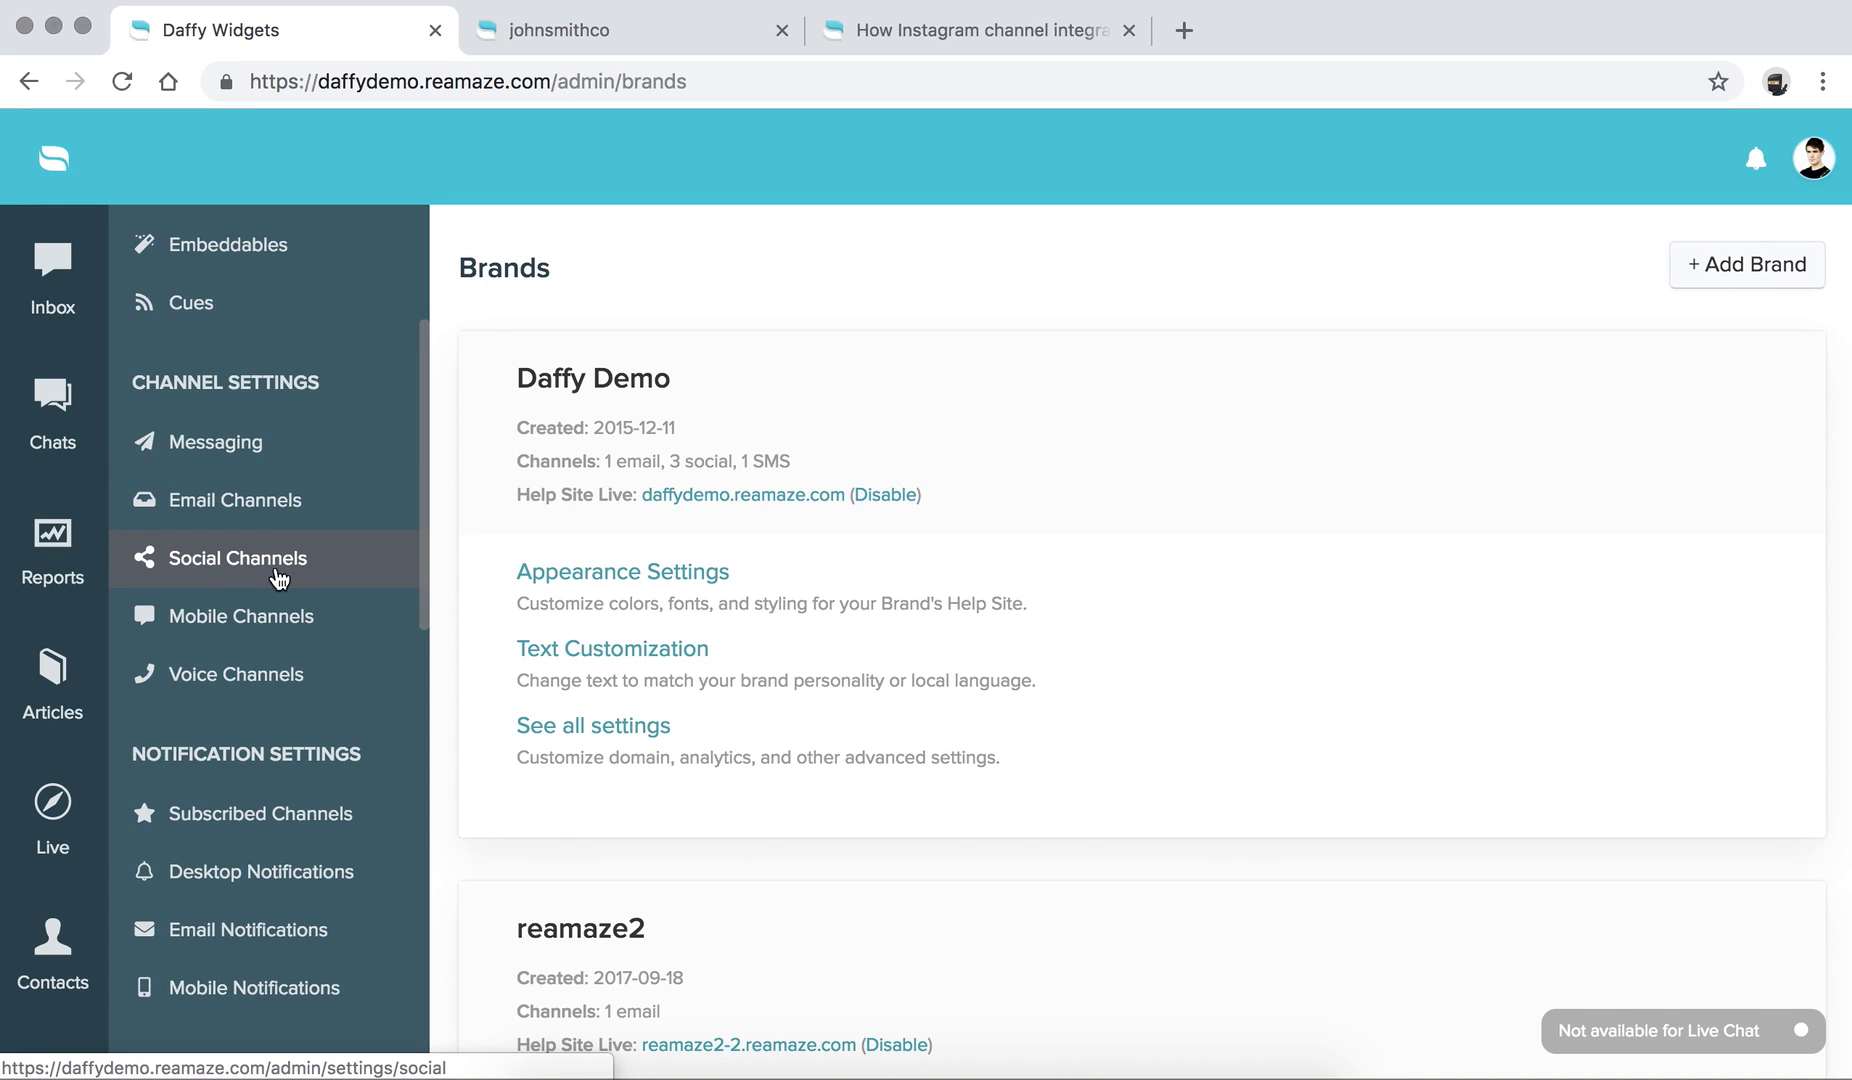
pyautogui.click(190, 630)
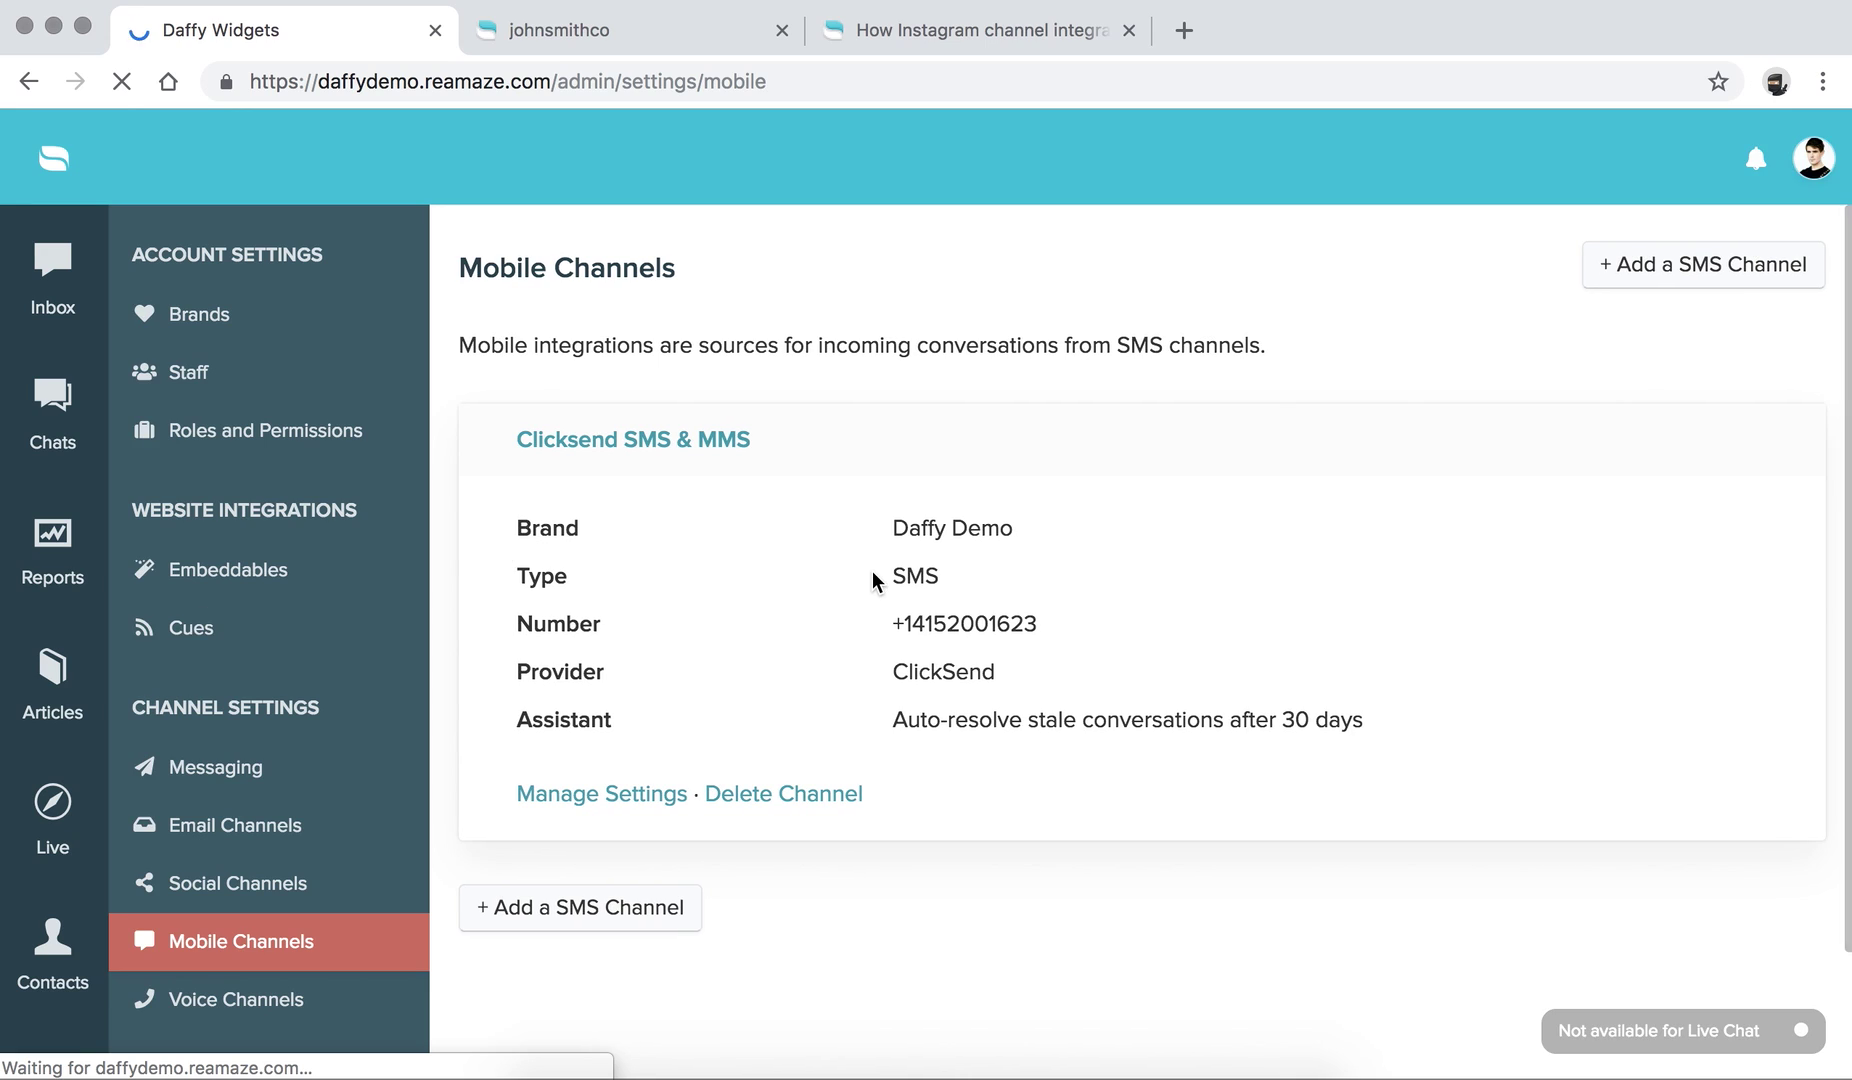
# Step: Add a new SMS channel for the Daffy Demo brand with Twilio as SMS provider
pyautogui.click(1674, 266)
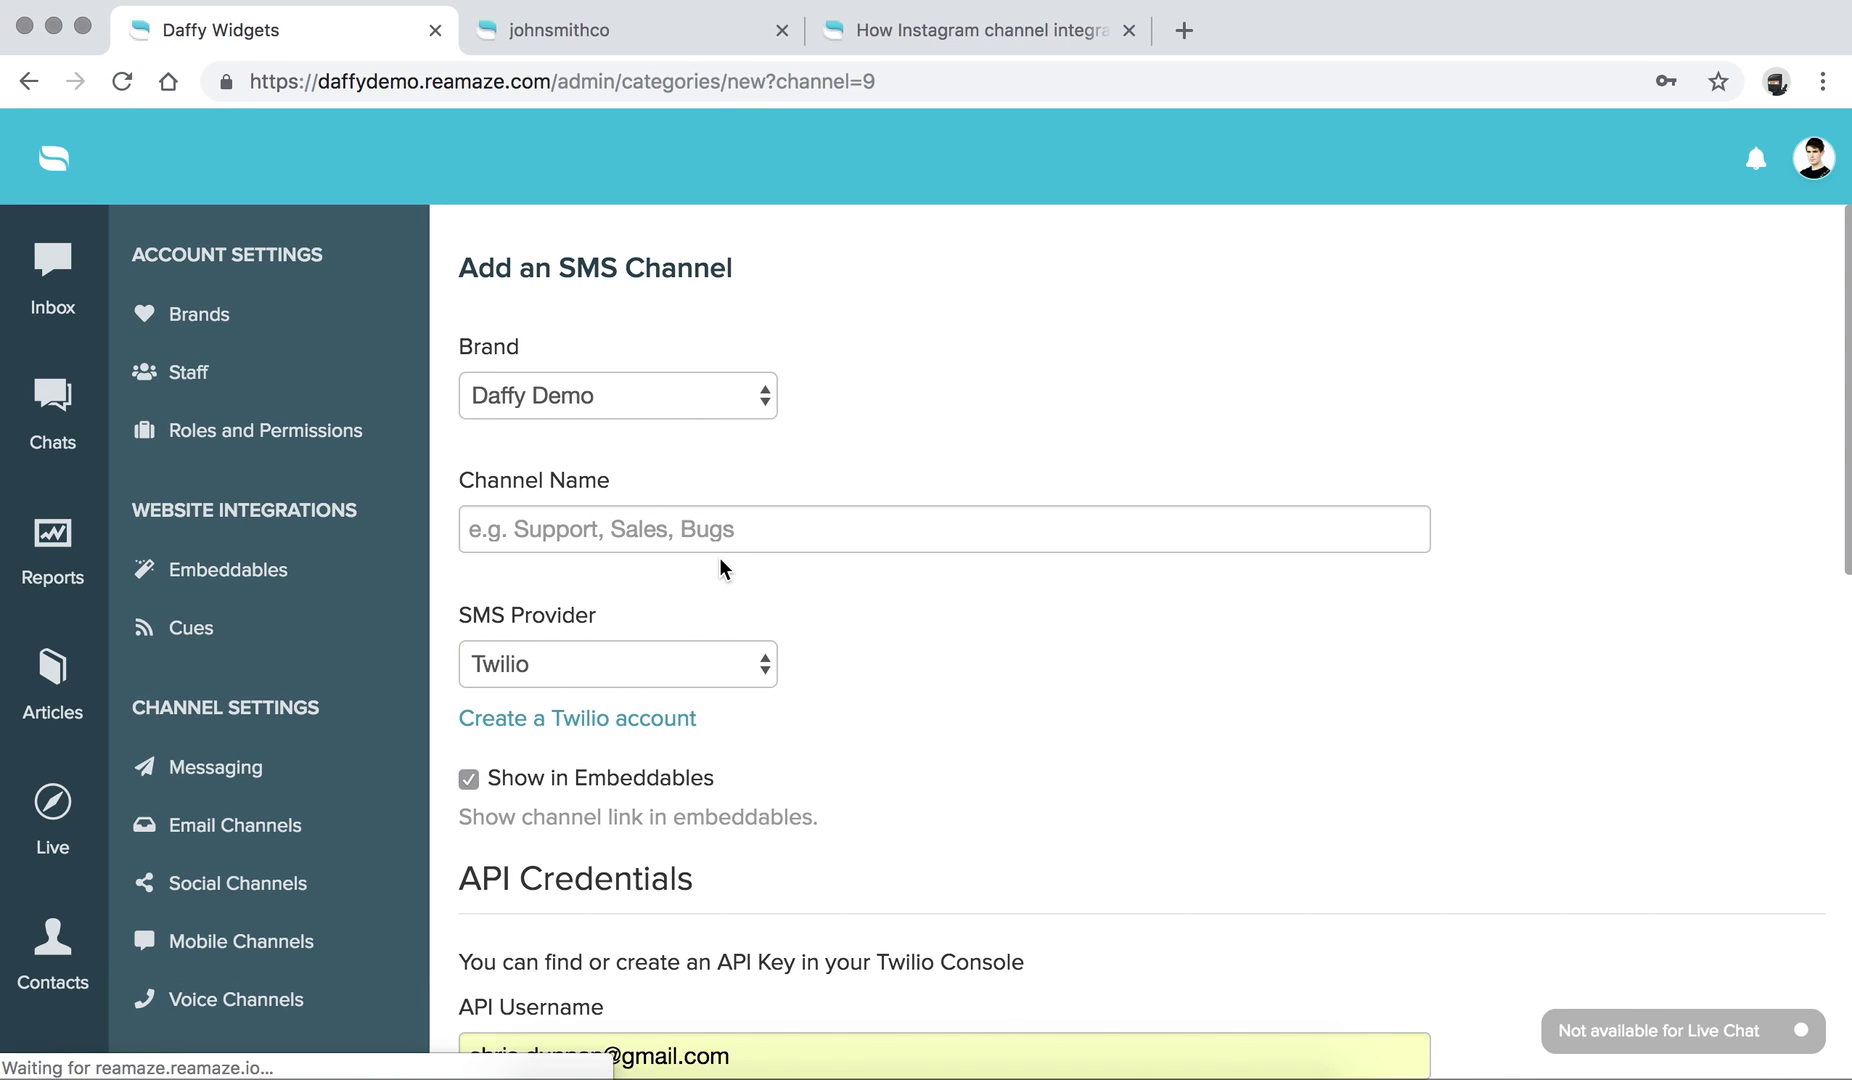
pyautogui.click(596, 406)
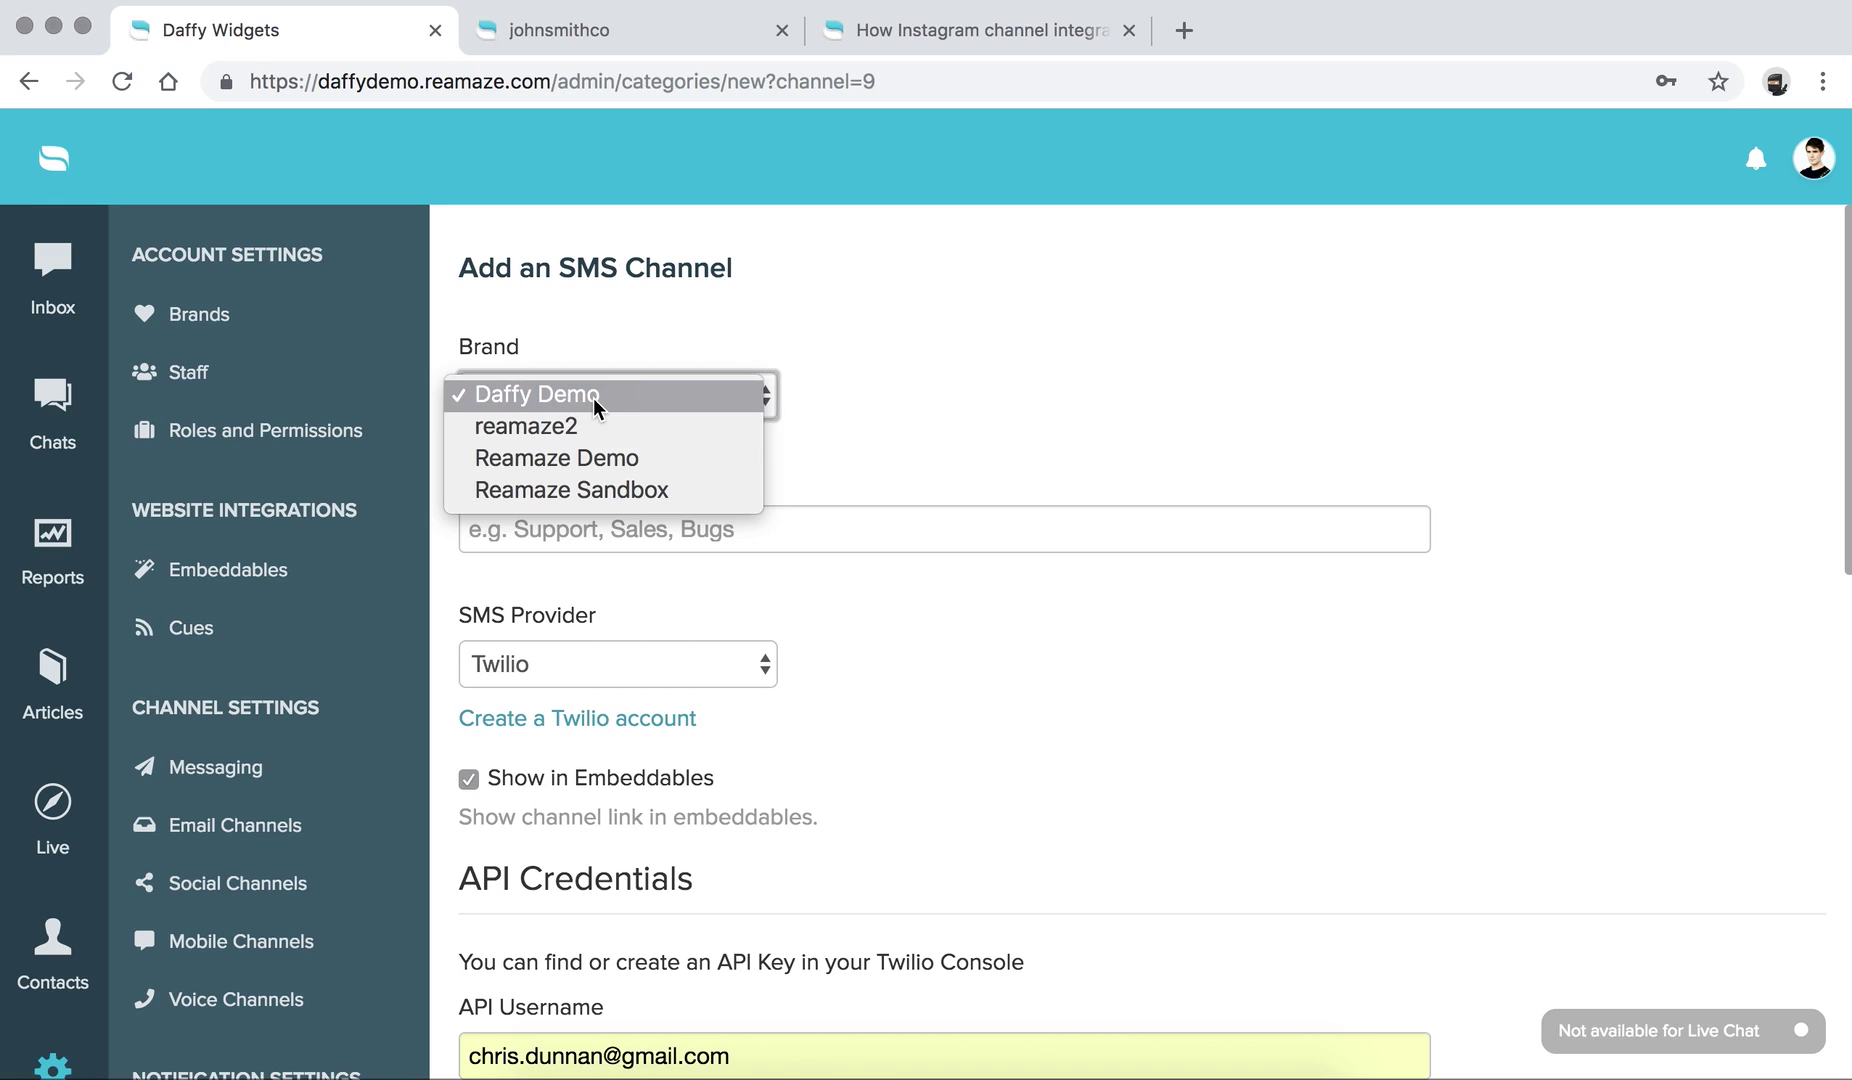
pyautogui.click(550, 346)
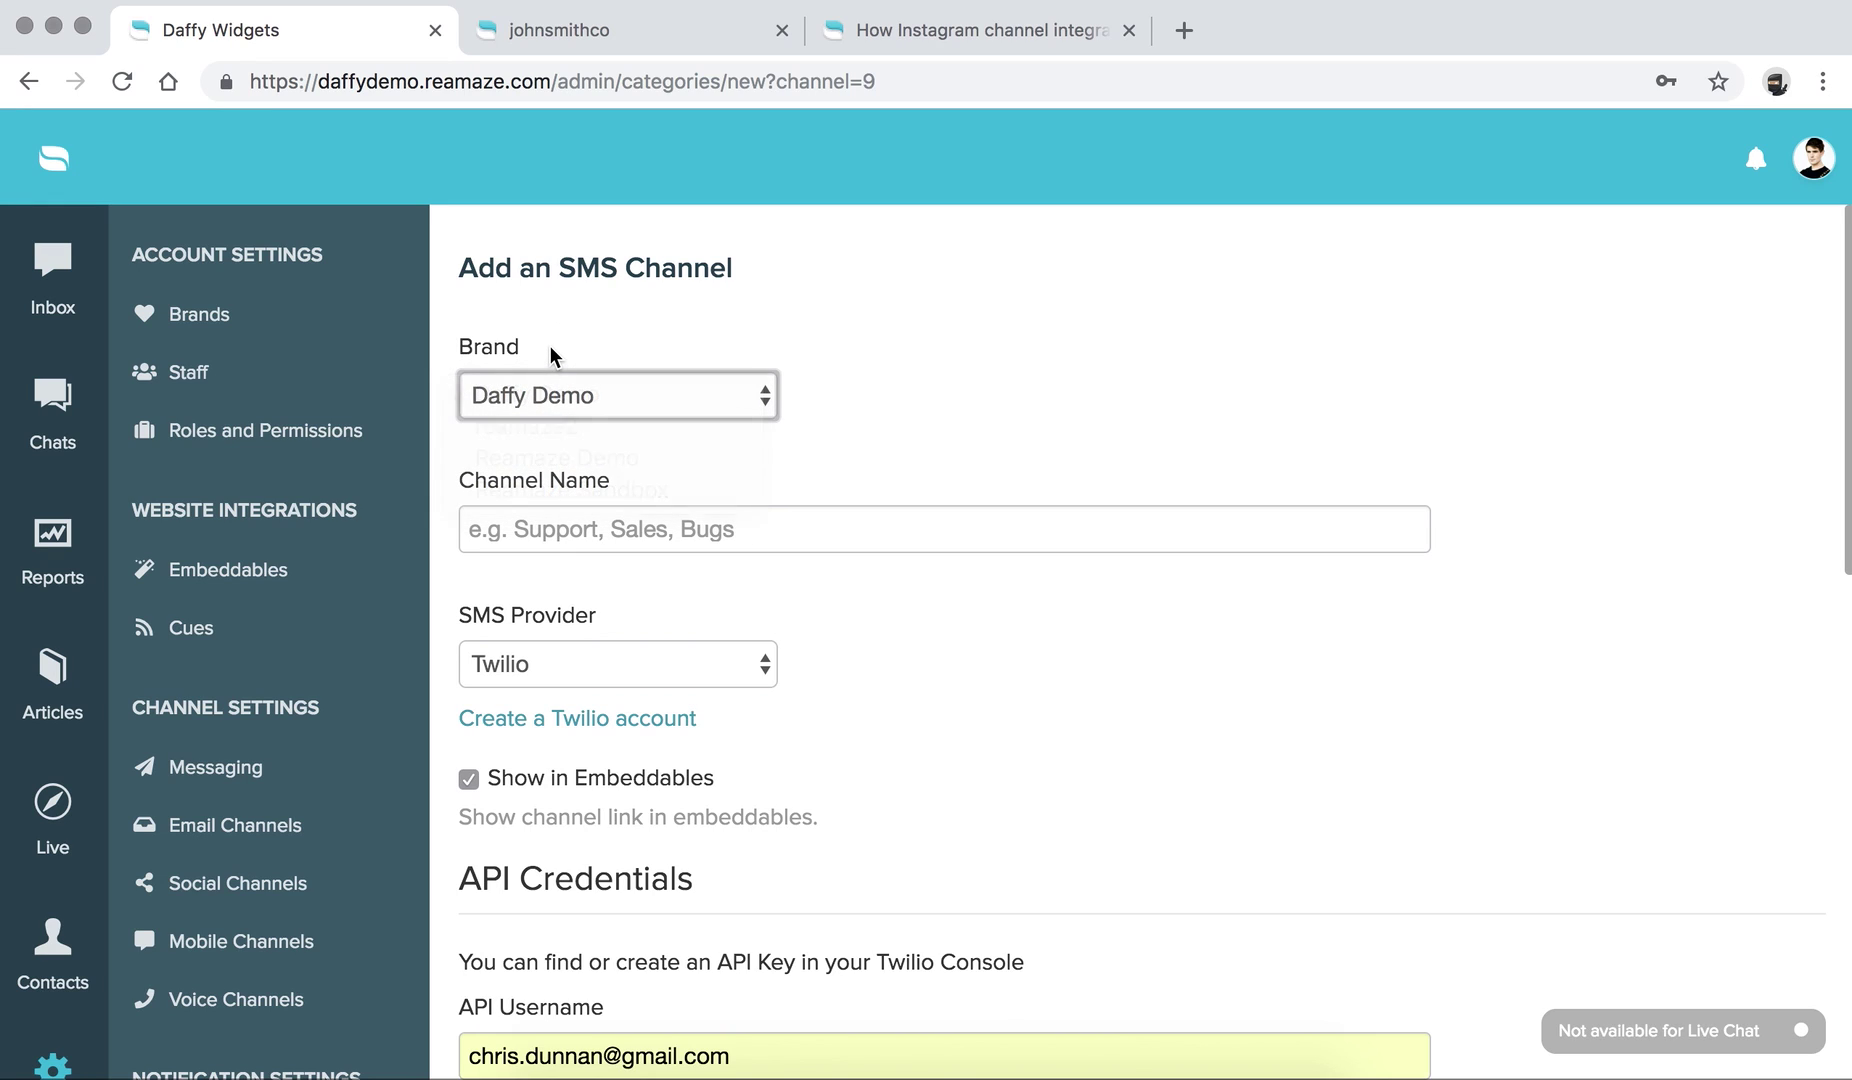
pyautogui.click(562, 535)
pyautogui.click(988, 622)
pyautogui.click(722, 662)
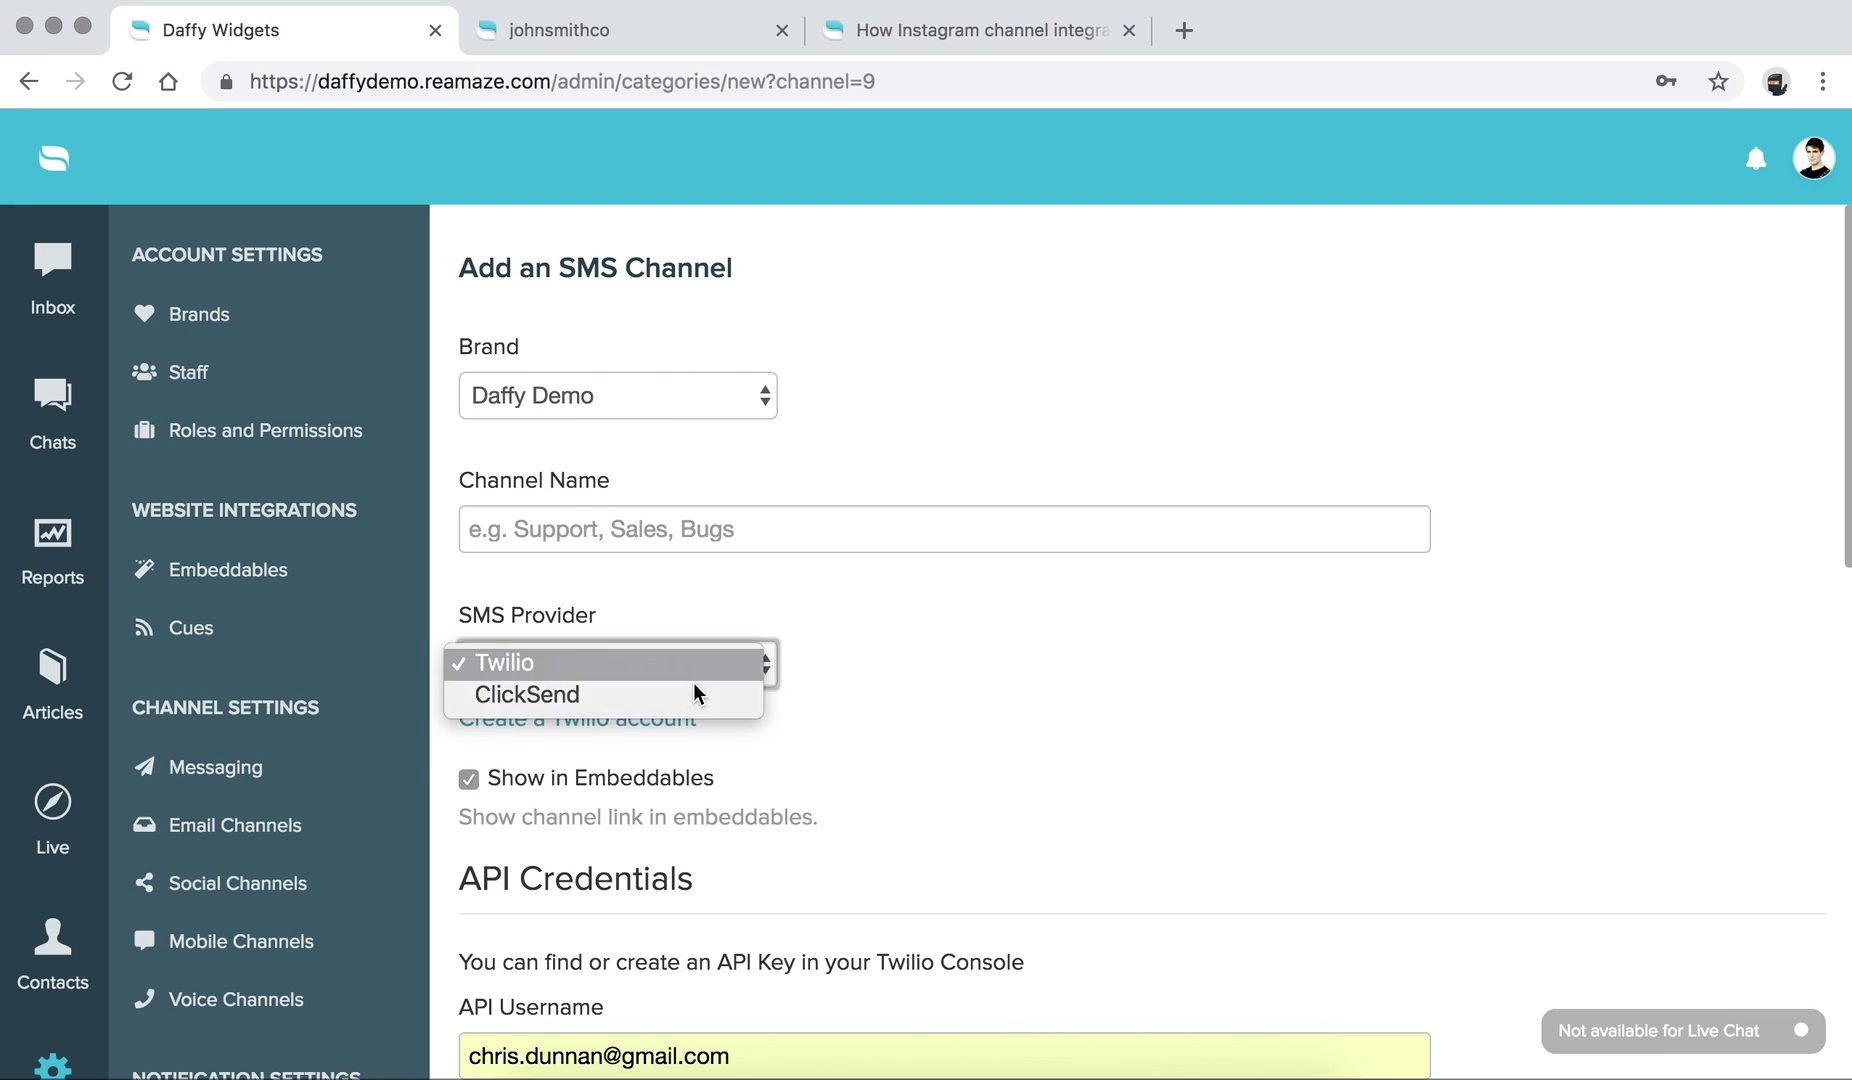
pyautogui.click(1066, 734)
# Step: Scroll to API Credentials and highlight where the Twilio API key comes from
pyautogui.scroll(-5, 1066, 734)
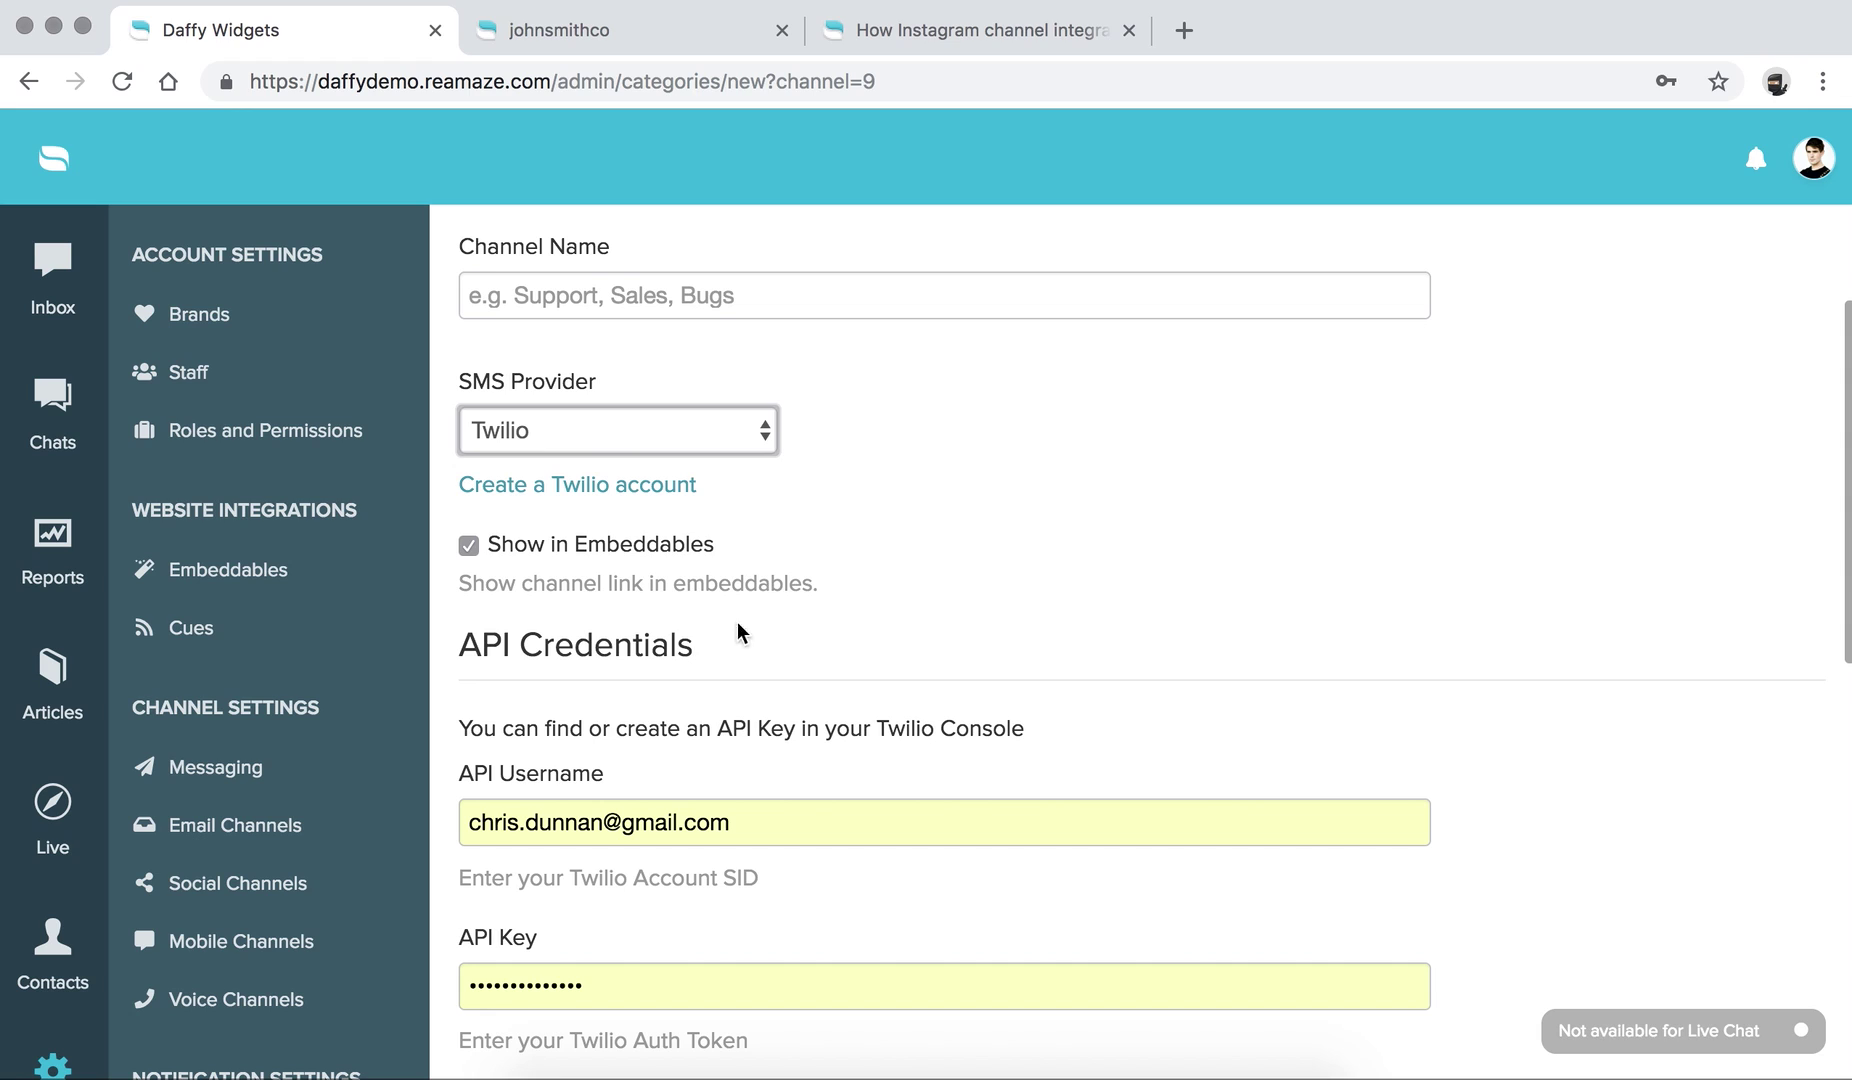
pyautogui.scroll(-3, 700, 640)
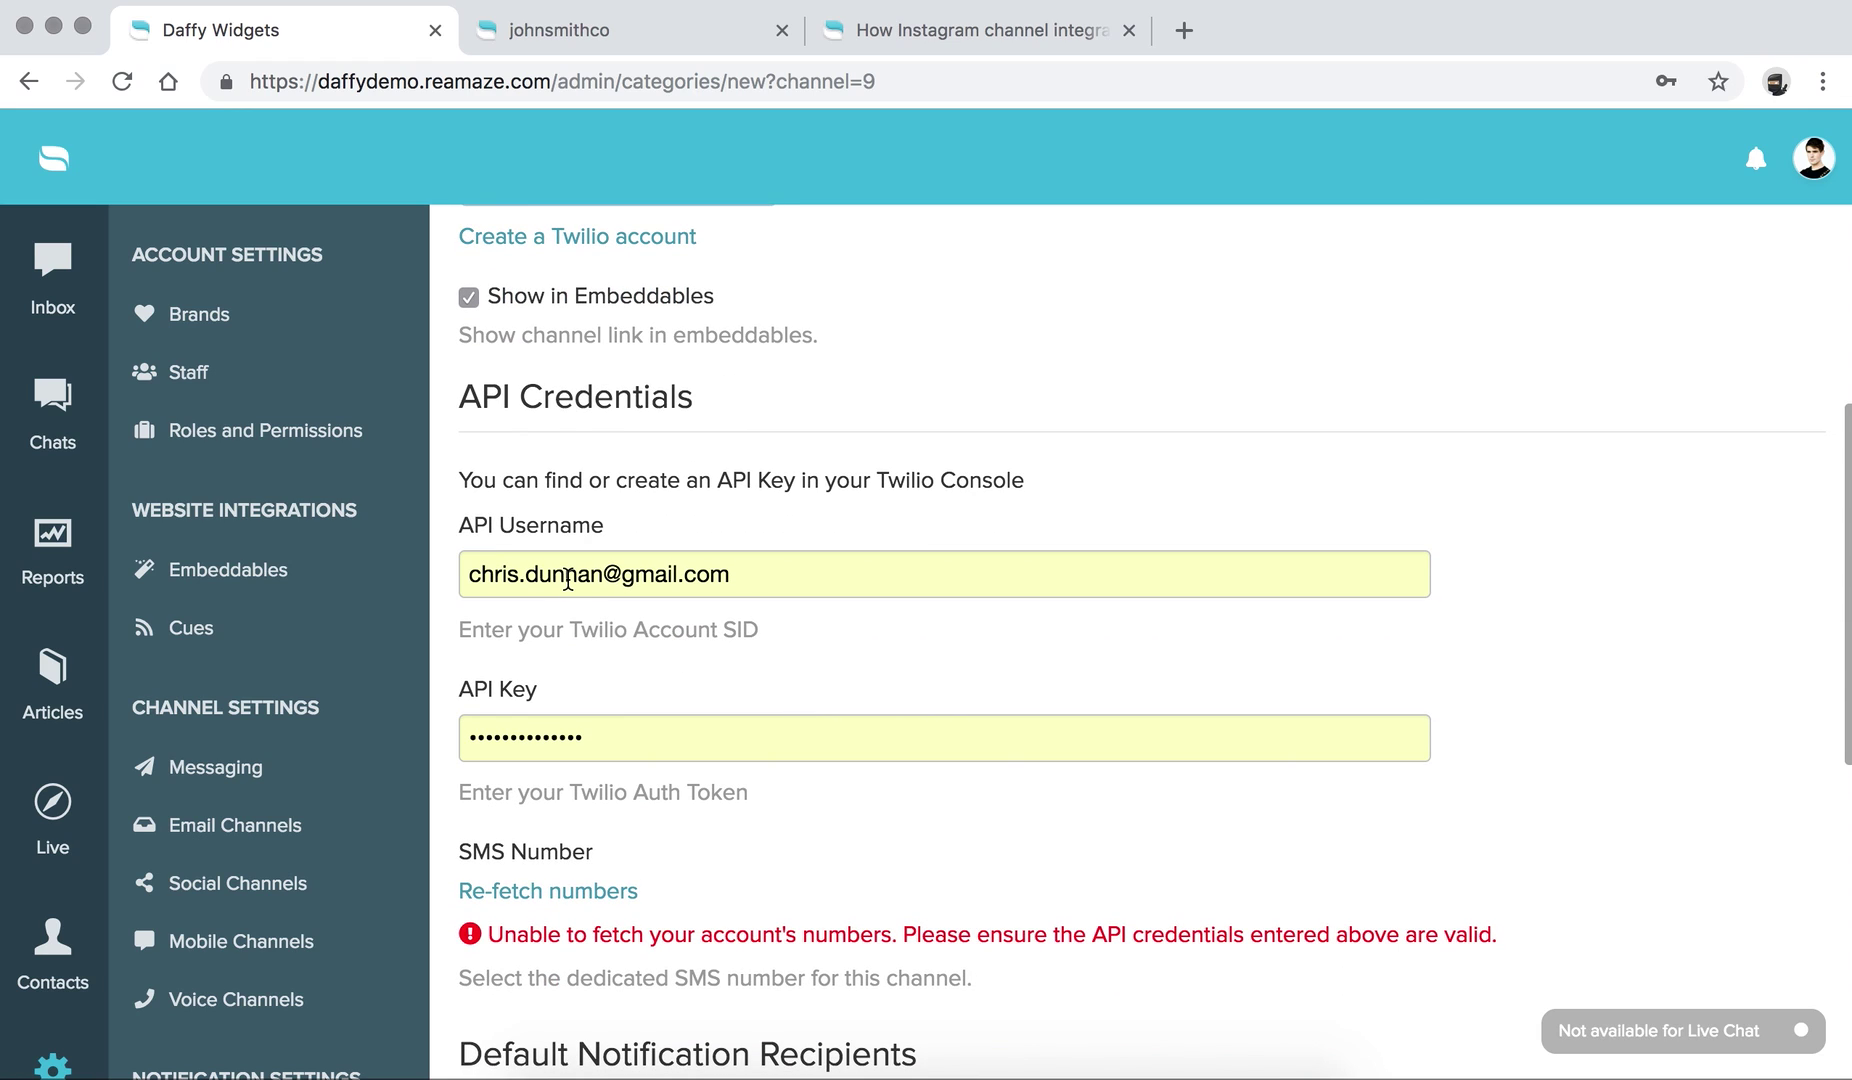
pyautogui.moveTo(482, 489); pyautogui.dragTo(1067, 500)
pyautogui.click(990, 385)
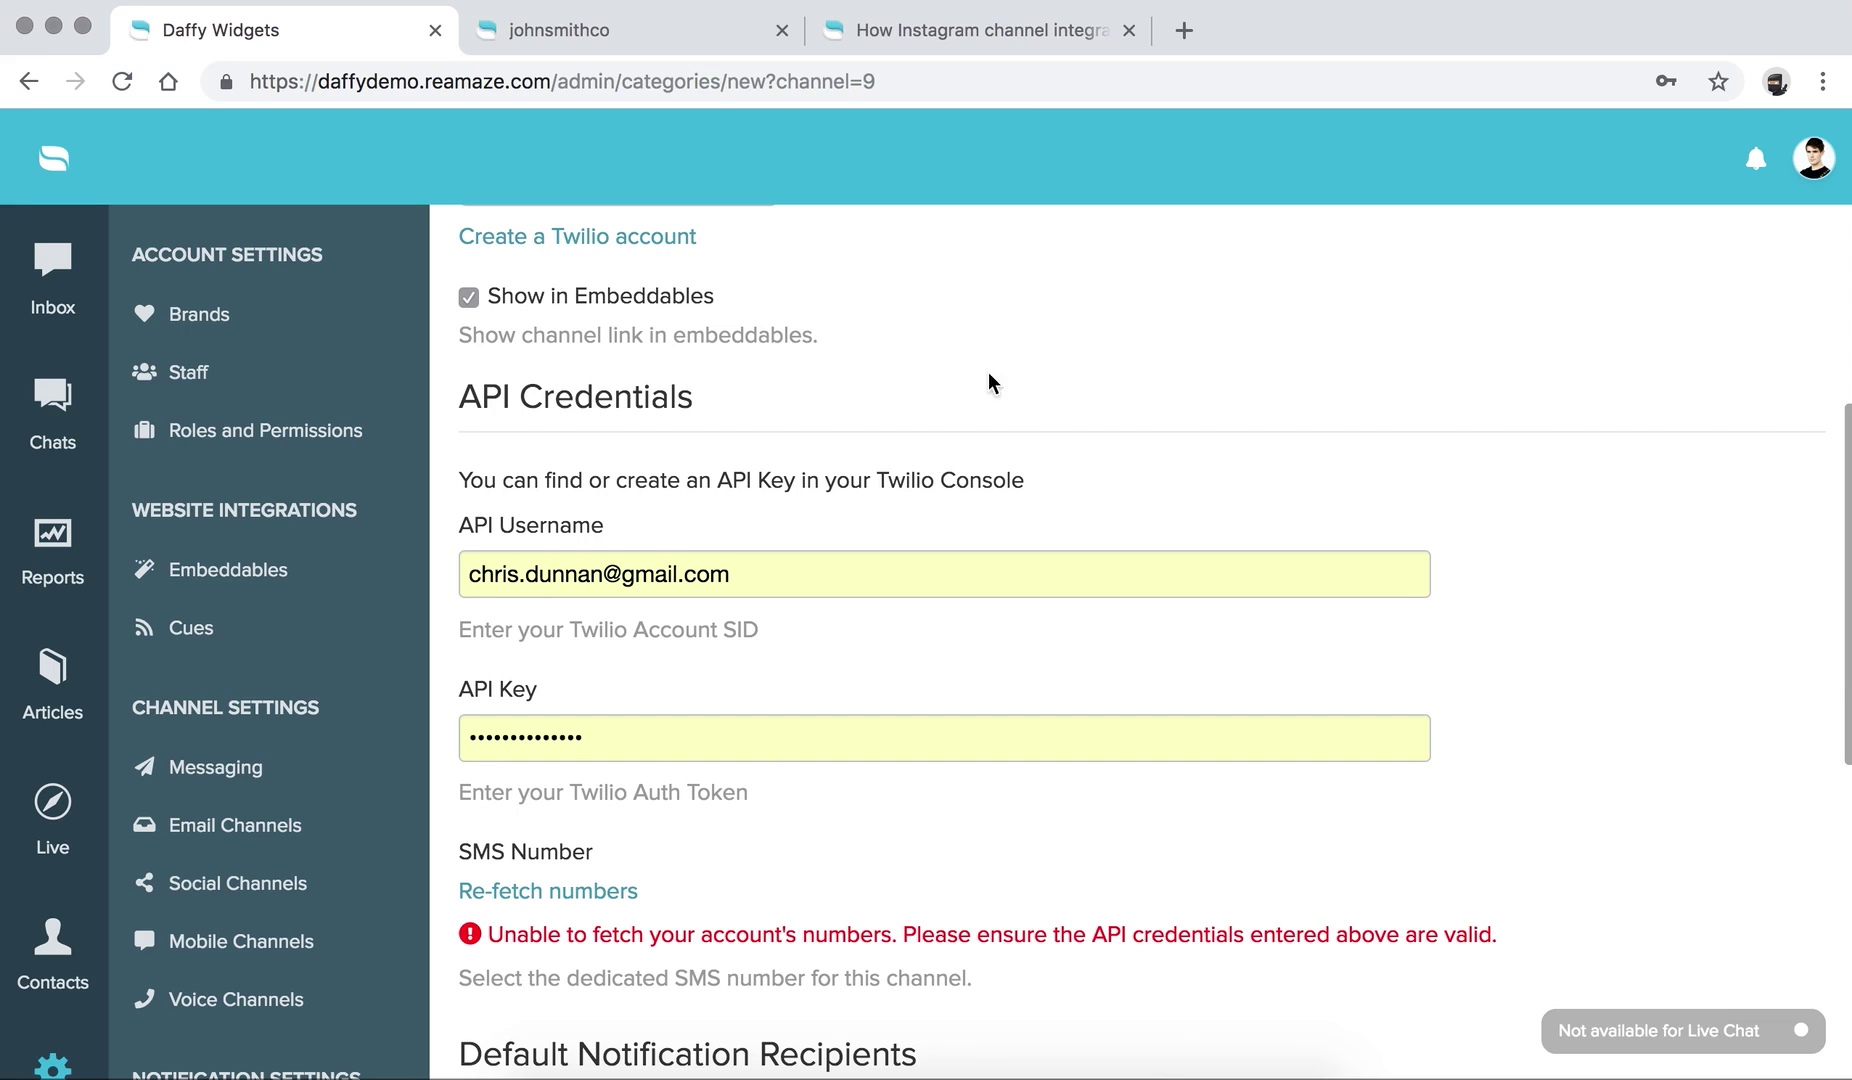
# Step: Search the Help Center for 'tw' and open 'How SMS and MMS mobile channels work'
pyautogui.click(946, 38)
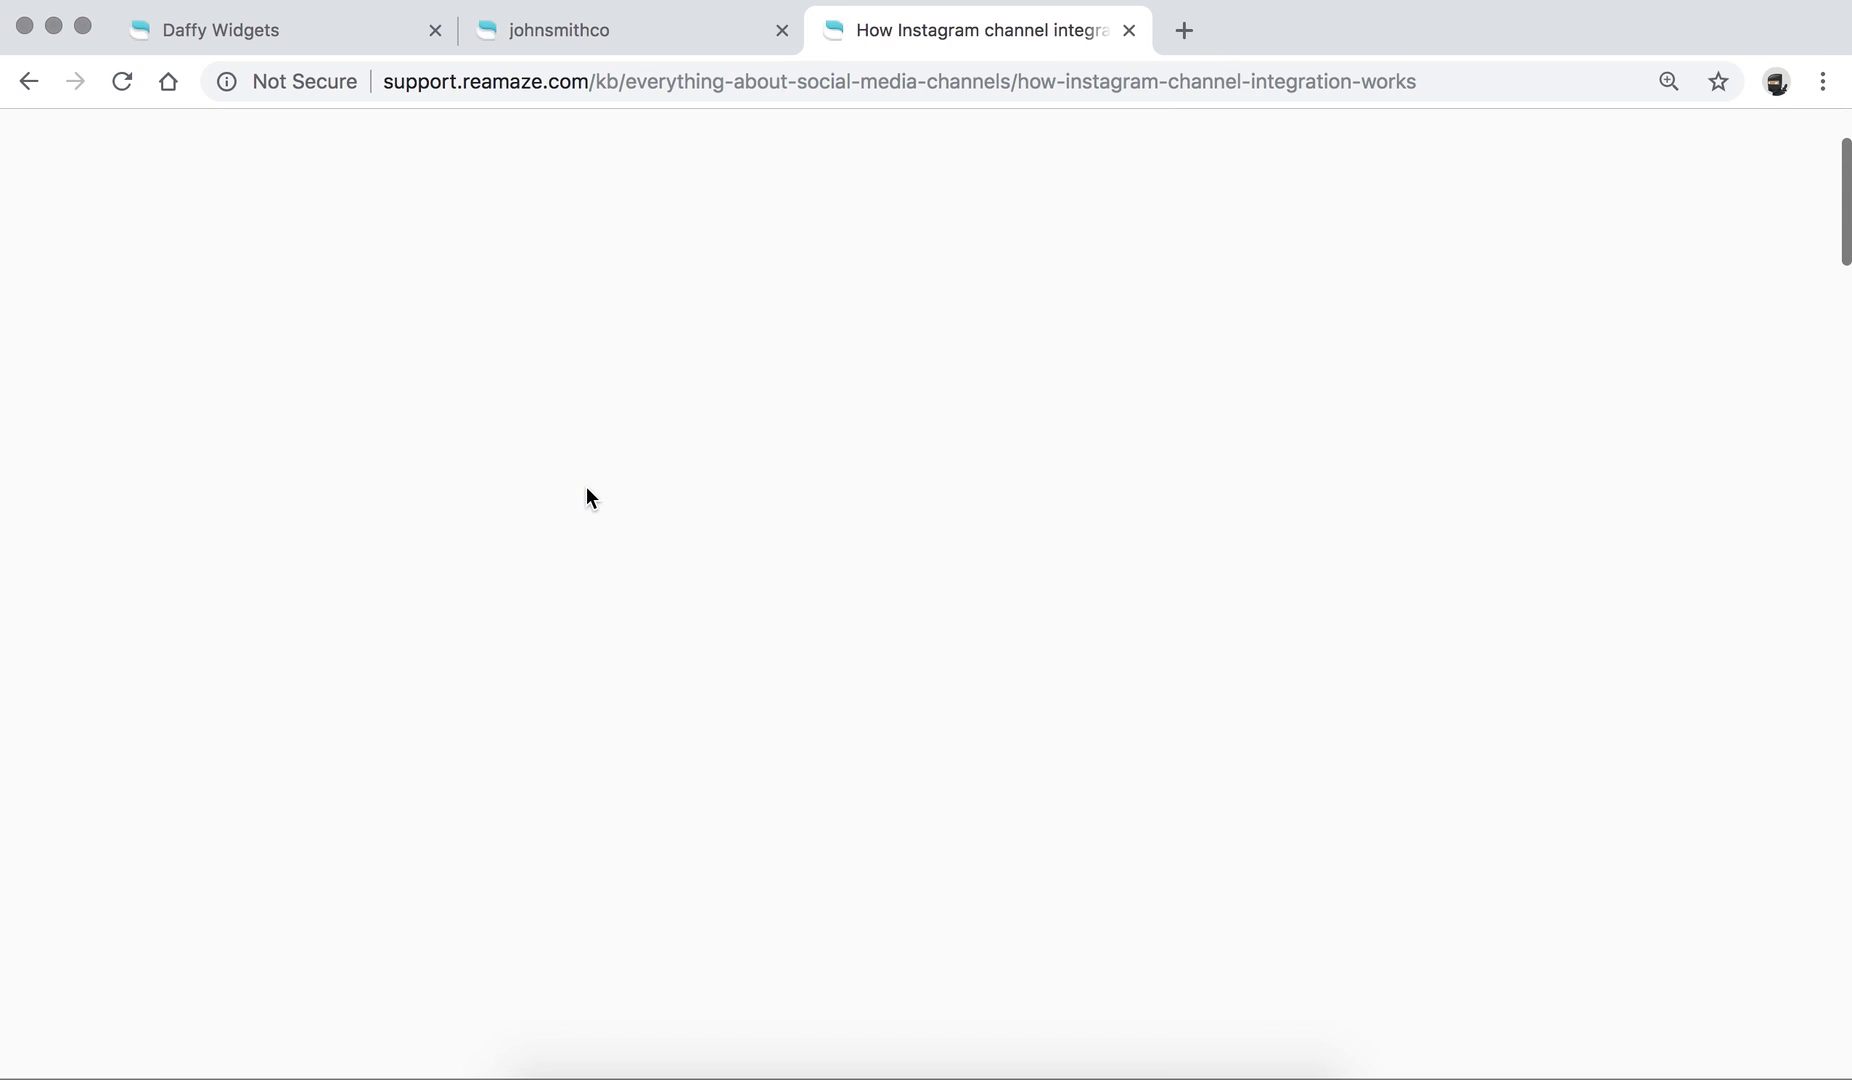
pyautogui.click(384, 297)
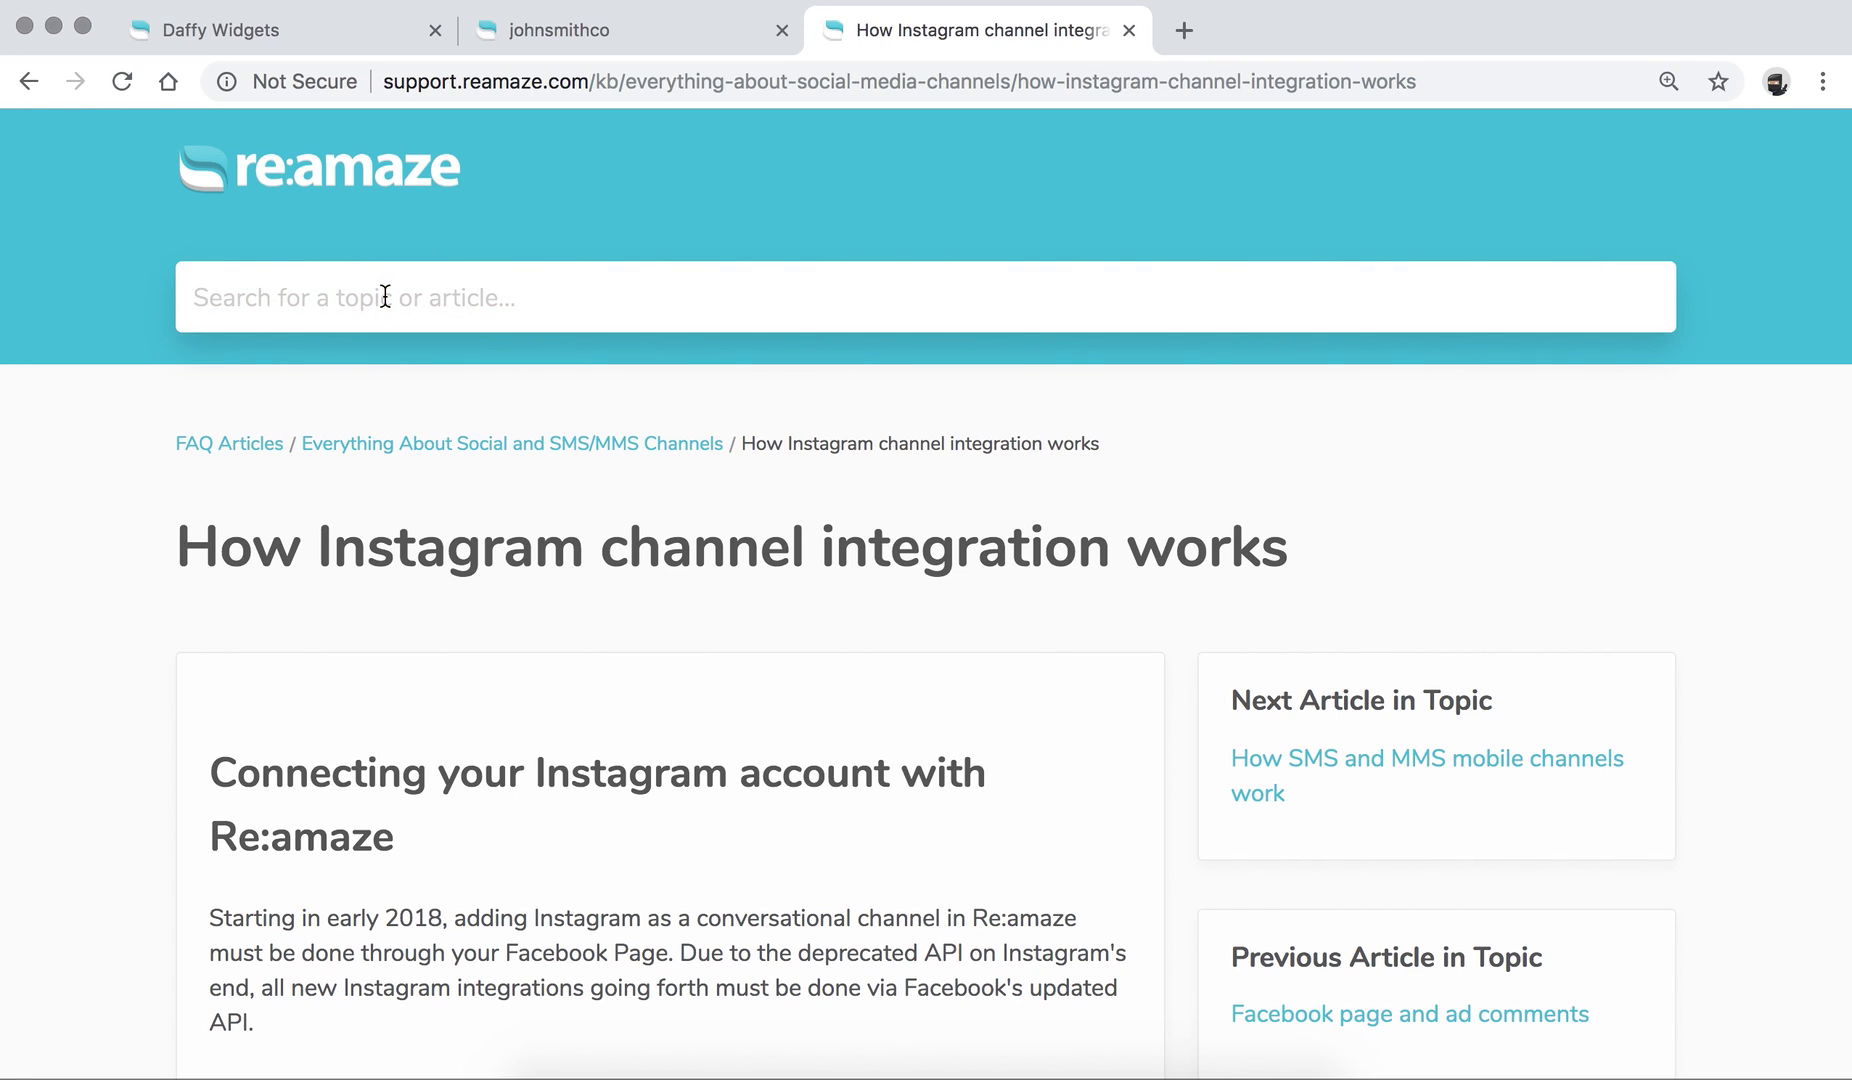
pyautogui.write('twilio')
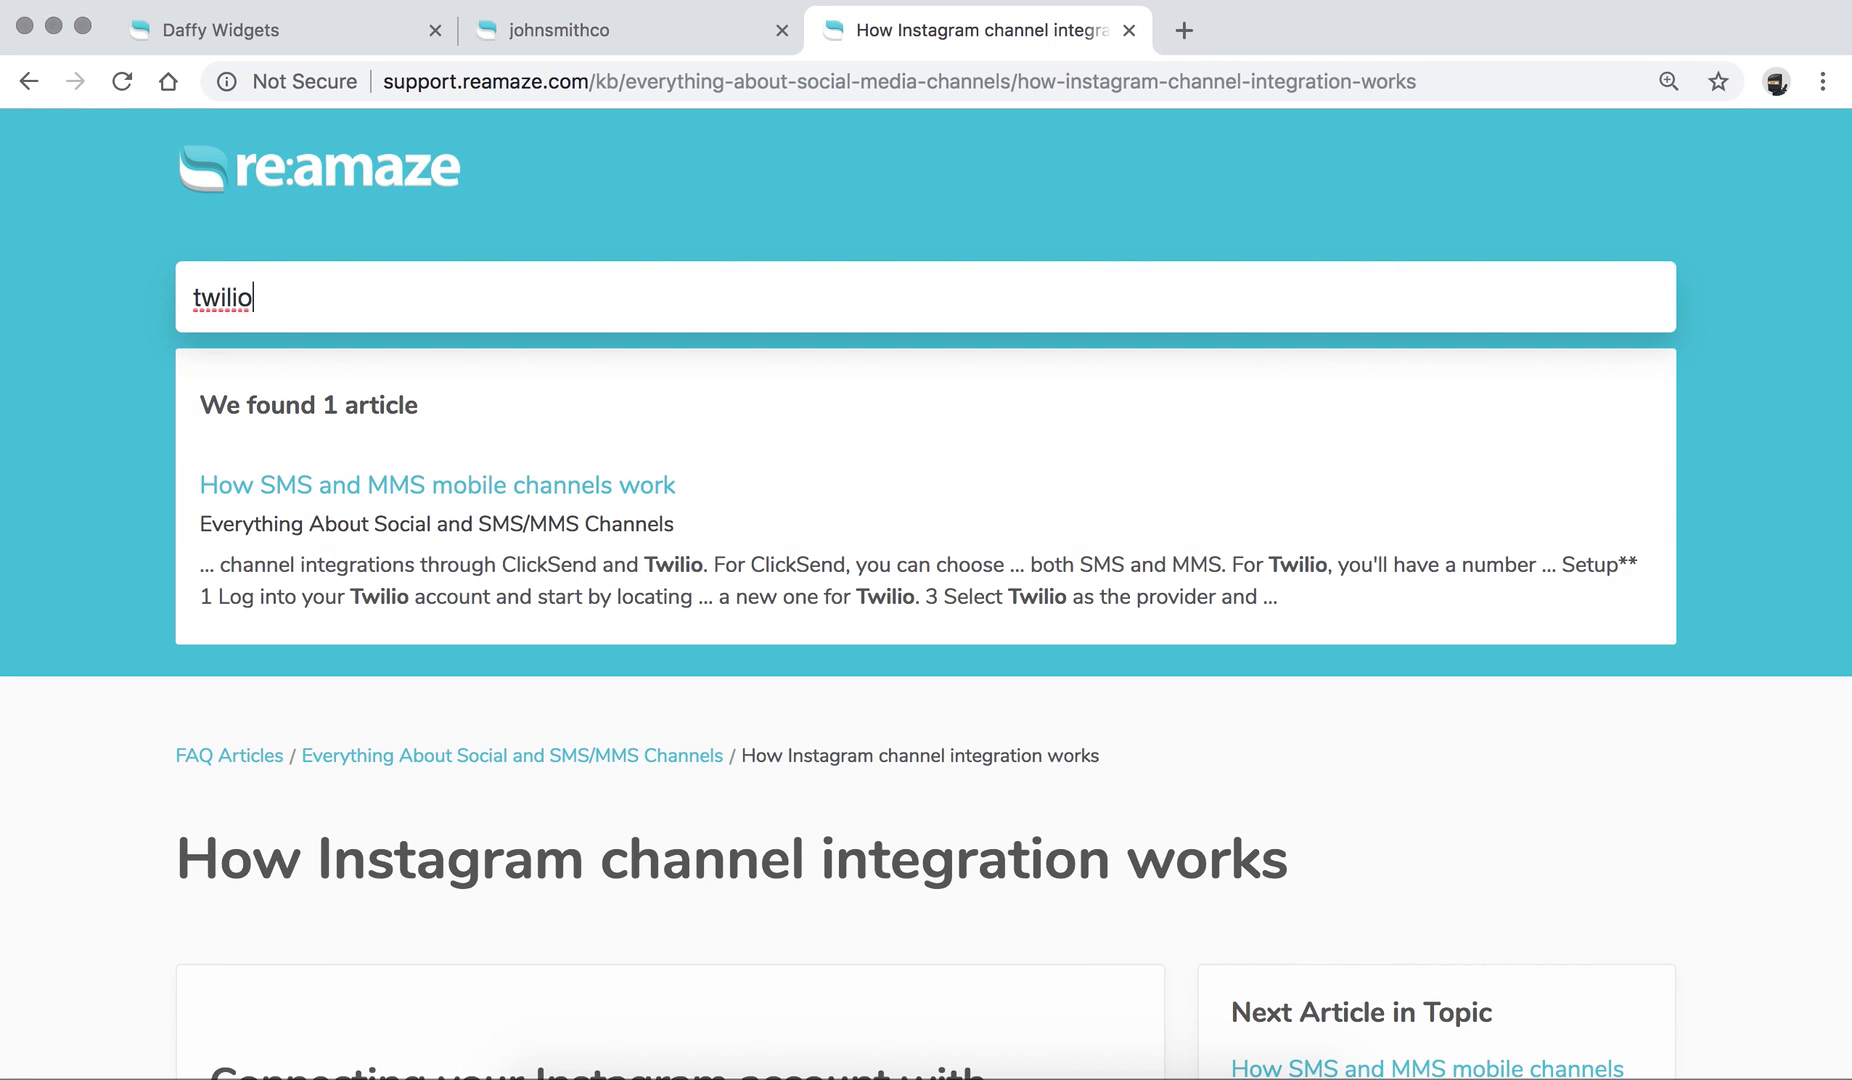
pyautogui.click(403, 494)
# Step: Read through the SMS and MMS article, then return to the Twilio channel form
pyautogui.scroll(-10, 403, 497)
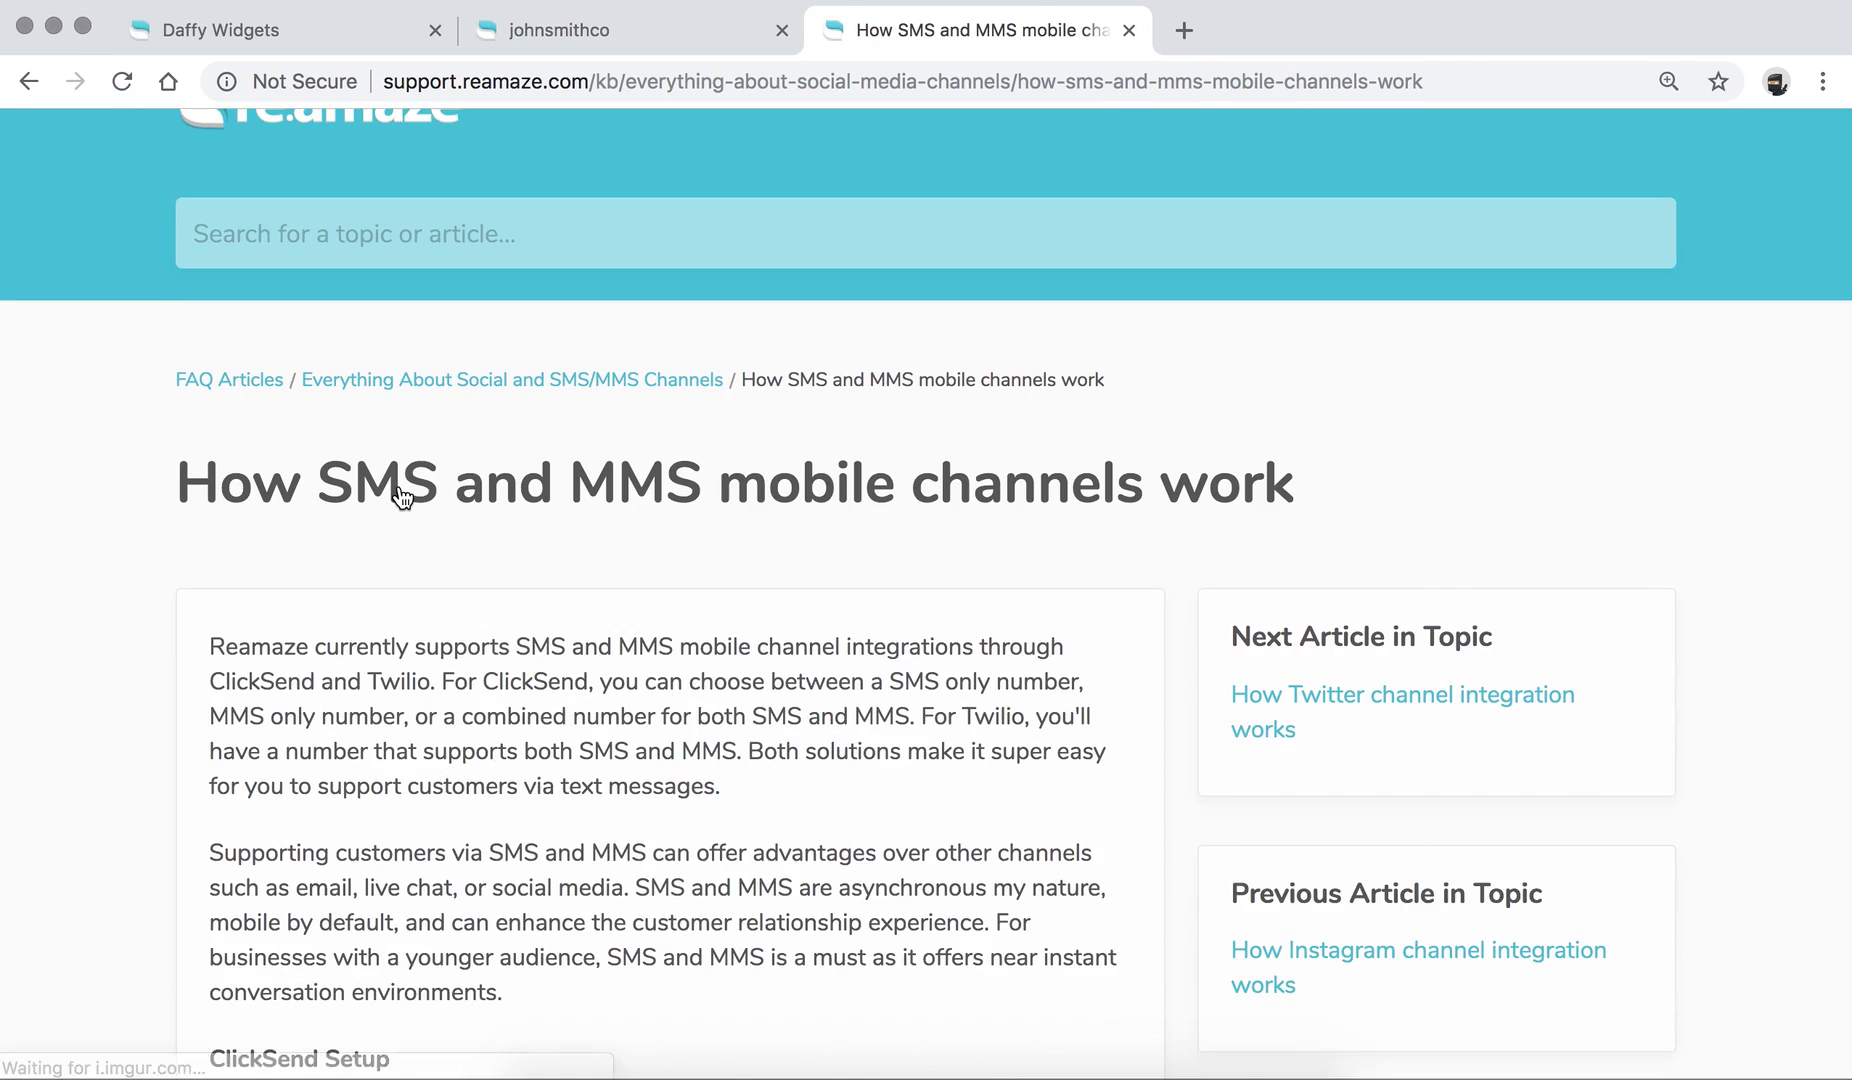
pyautogui.scroll(-3, 403, 497)
pyautogui.scroll(-17, 403, 497)
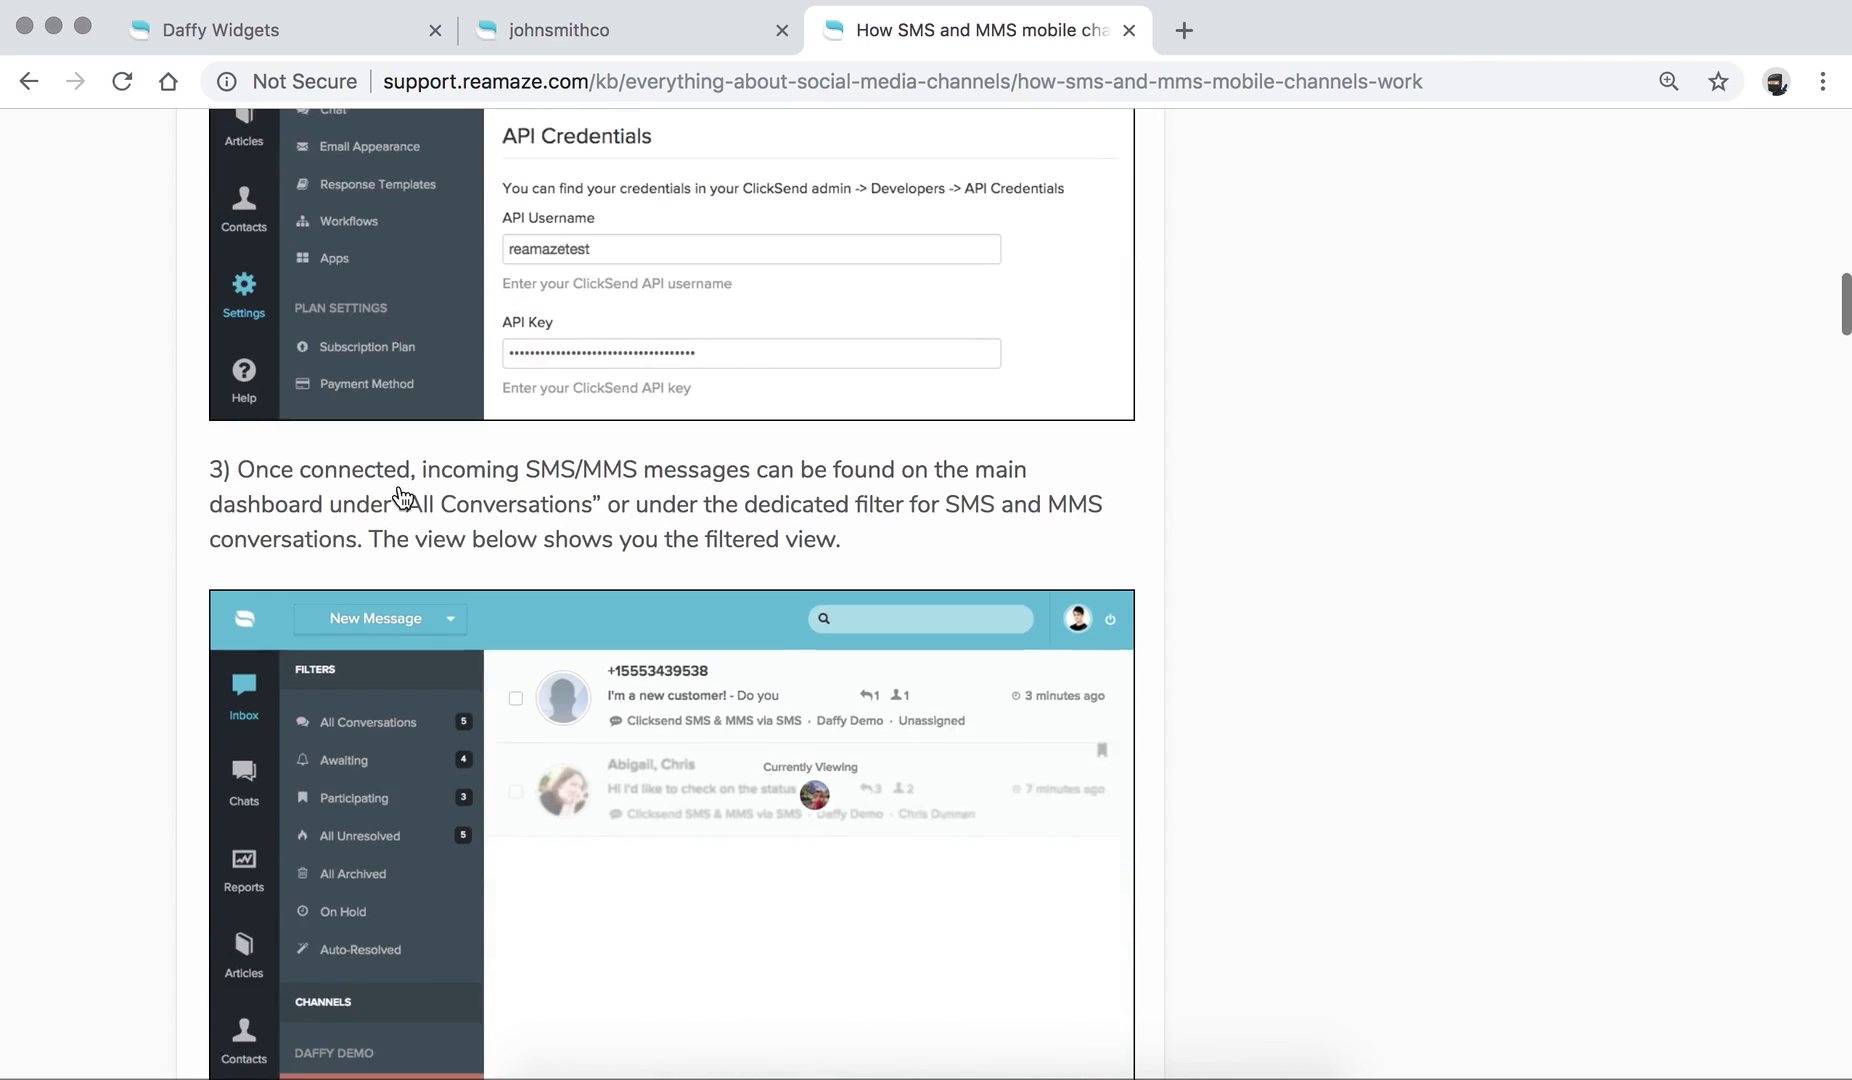
pyautogui.scroll(2, 403, 497)
pyautogui.scroll(20, 403, 497)
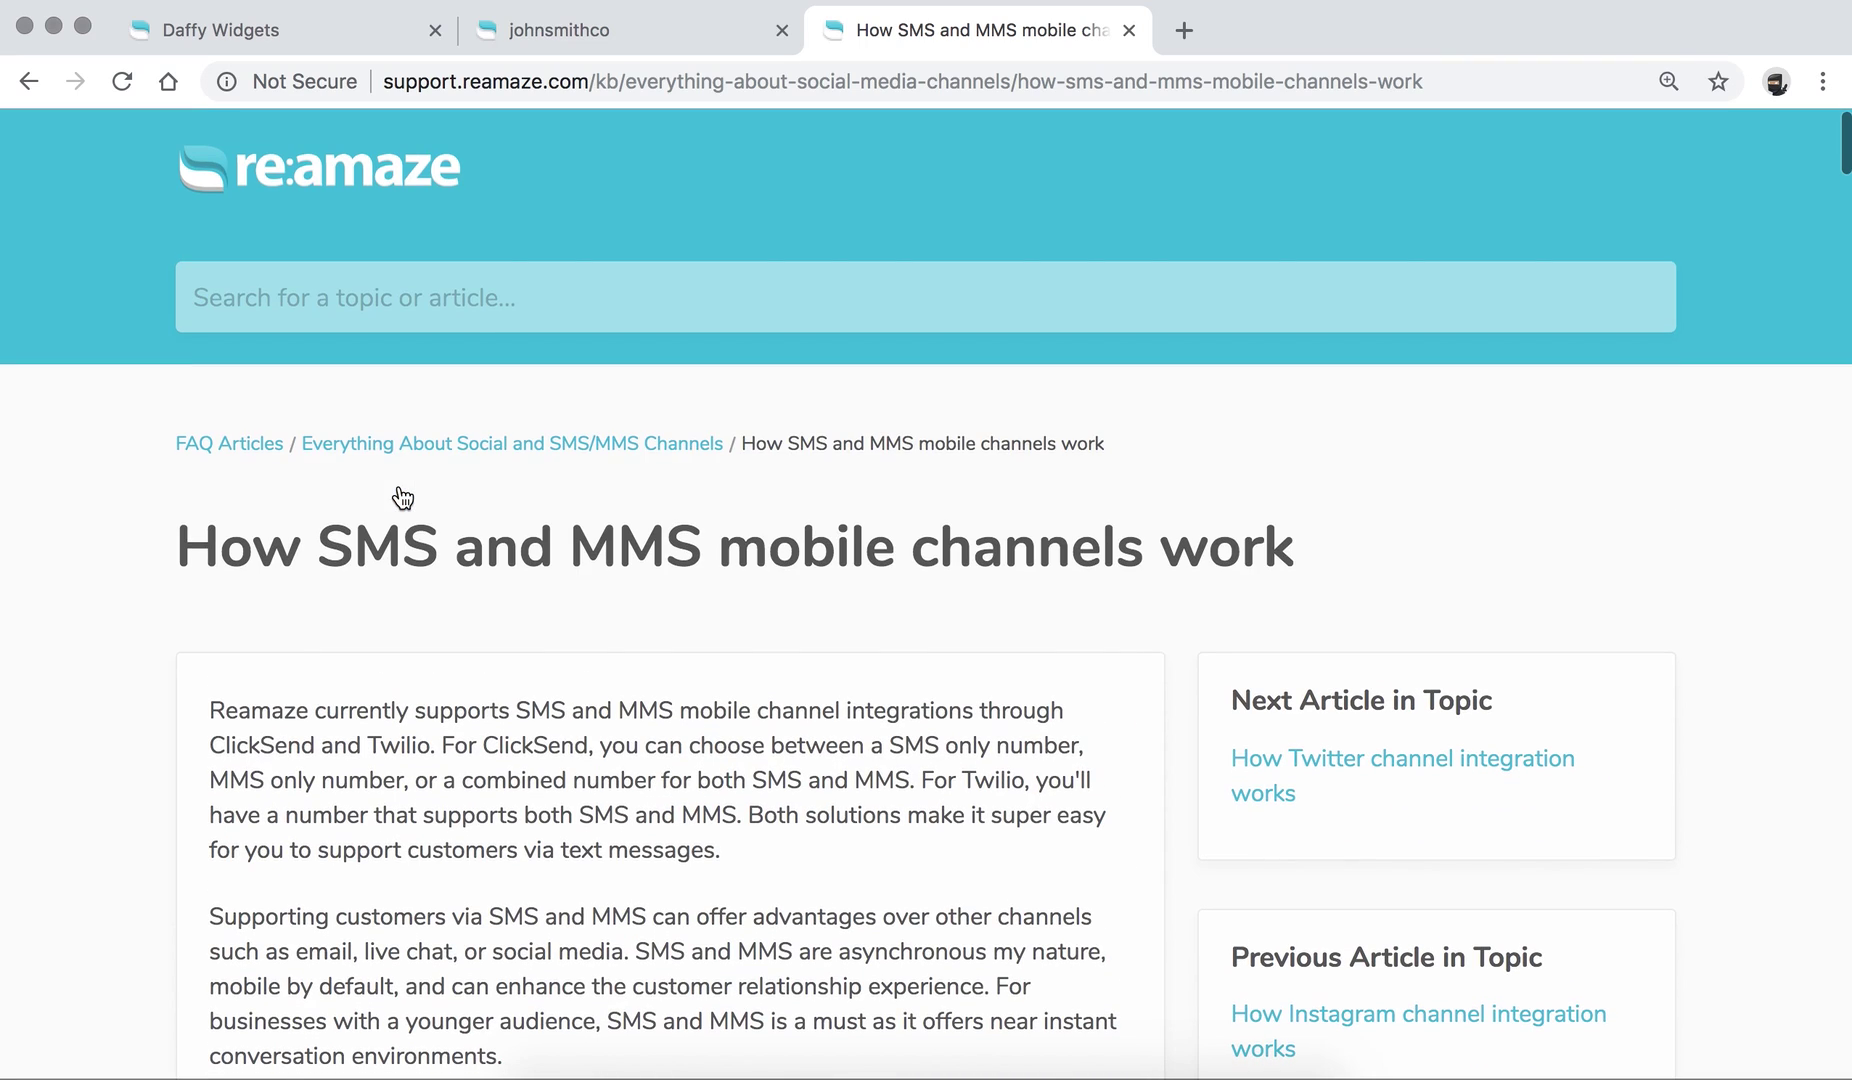
pyautogui.click(368, 36)
pyautogui.scroll(-3, 690, 430)
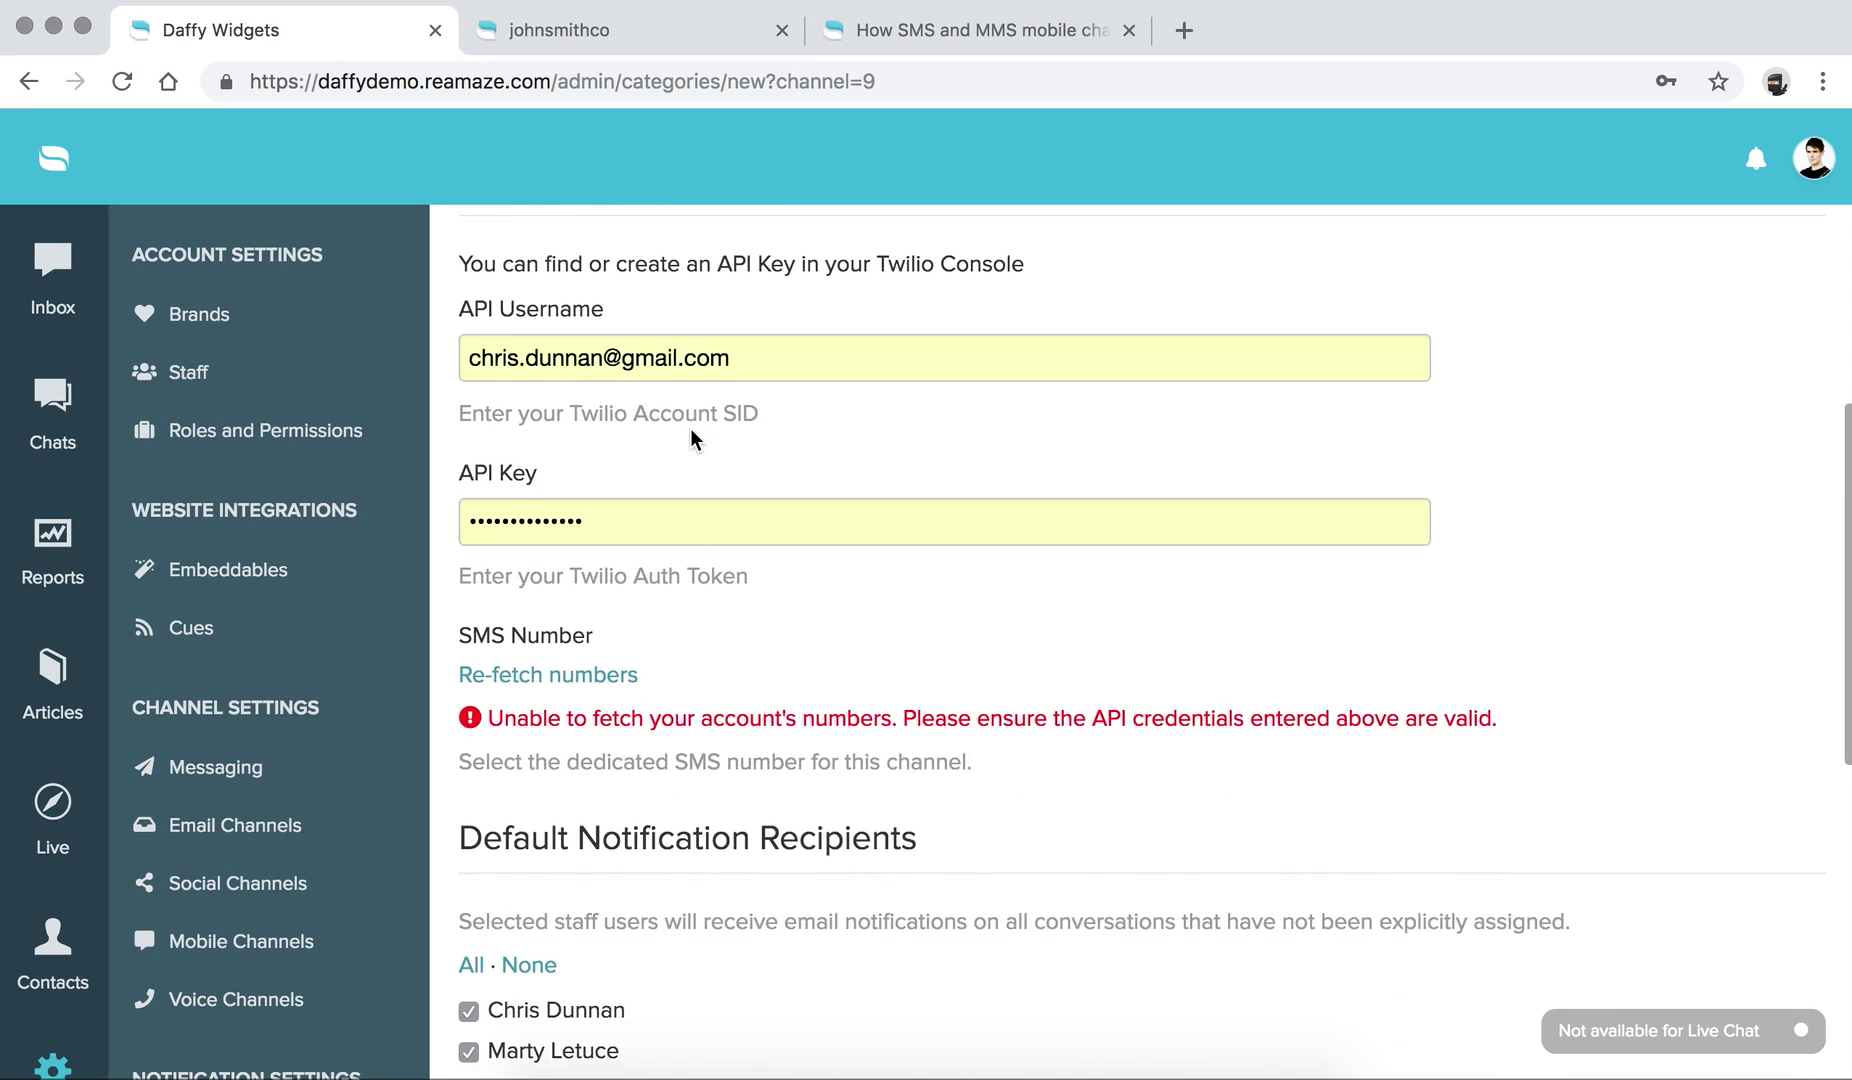
# Step: Retry fetching the Twilio account's SMS numbers
pyautogui.click(540, 571)
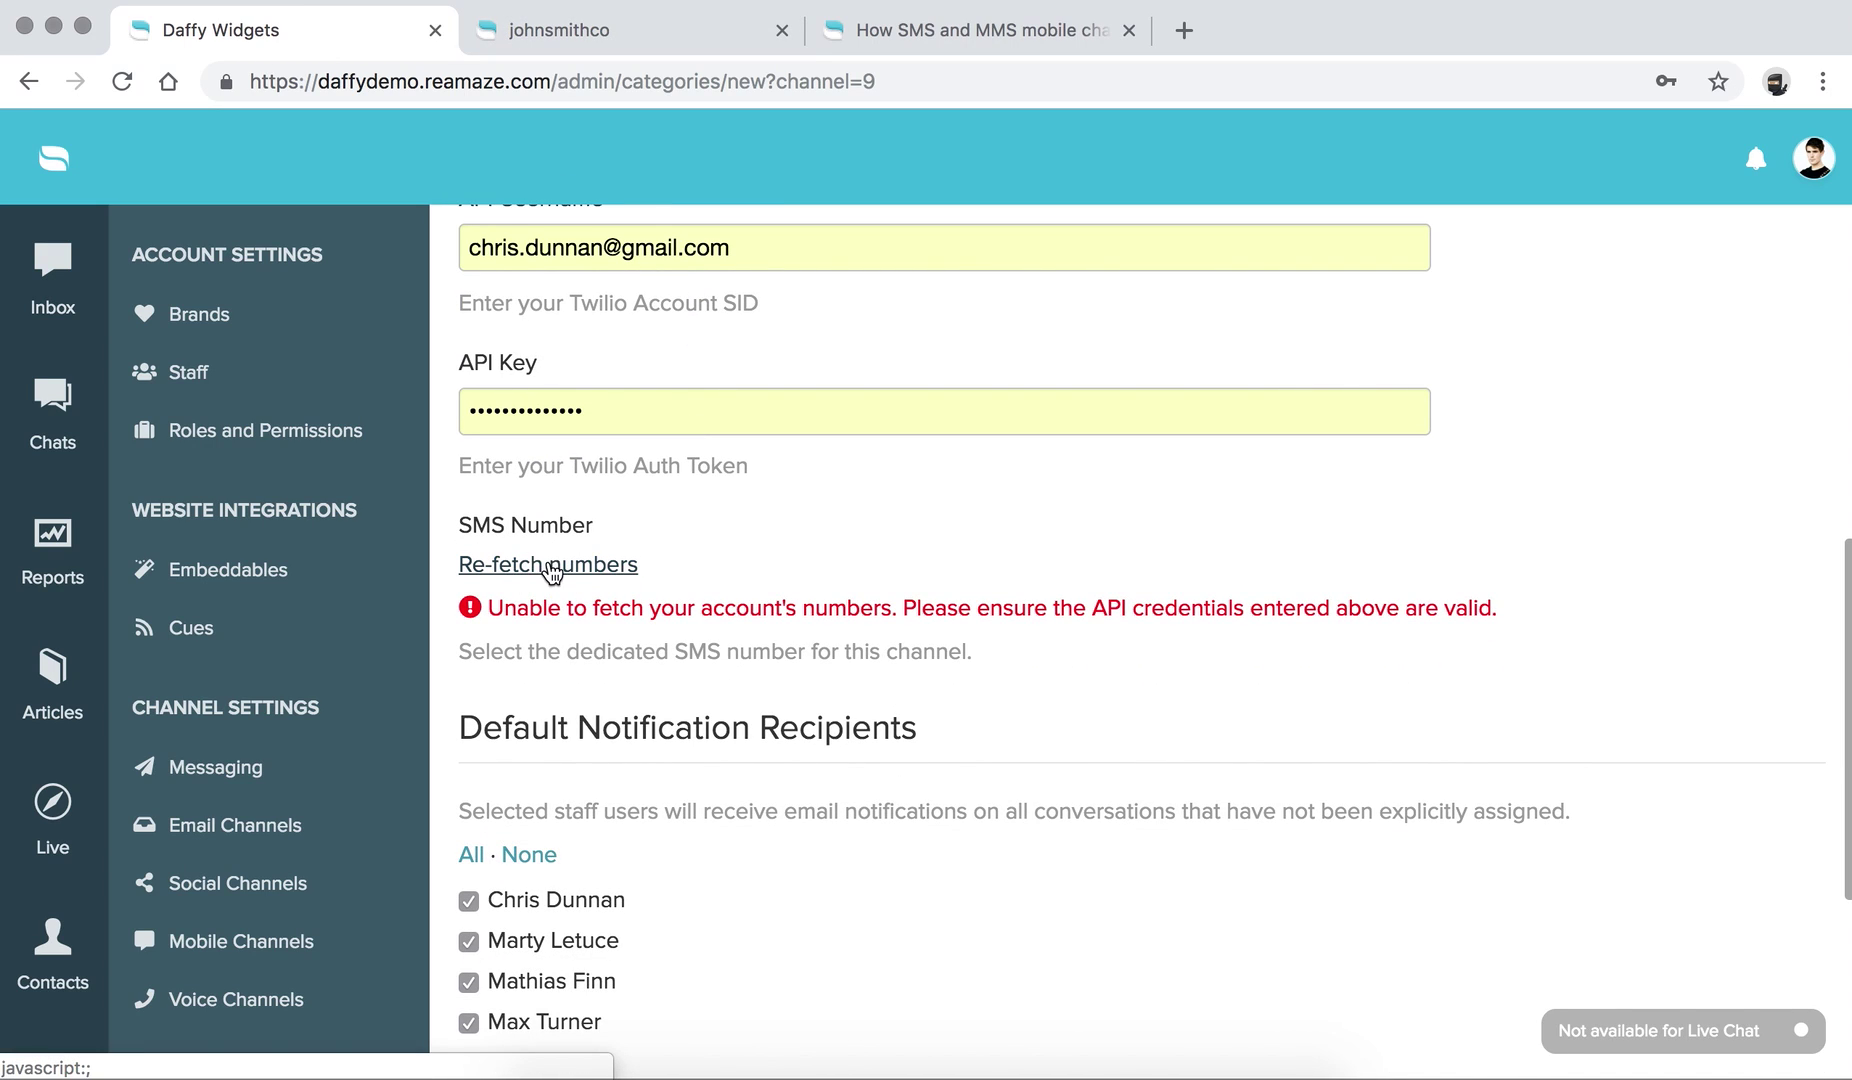
pyautogui.click(548, 571)
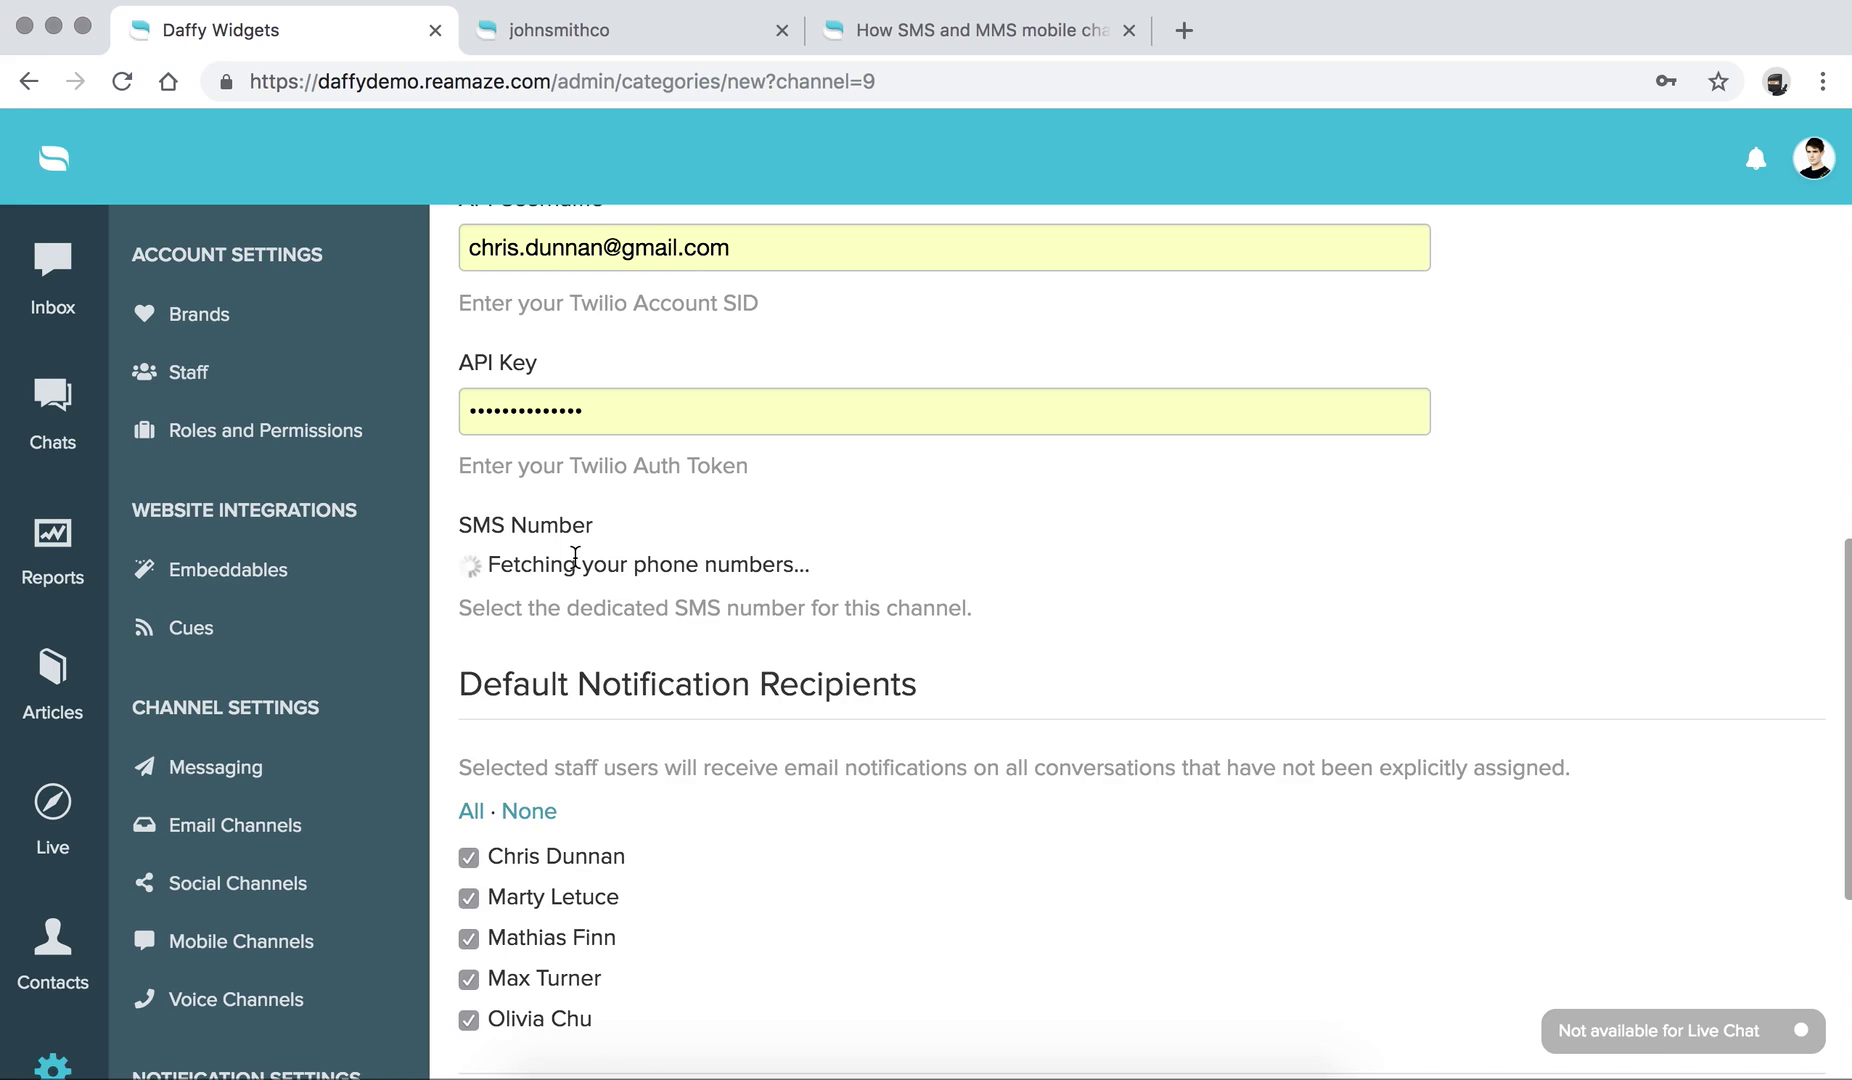
pyautogui.scroll(4, 670, 674)
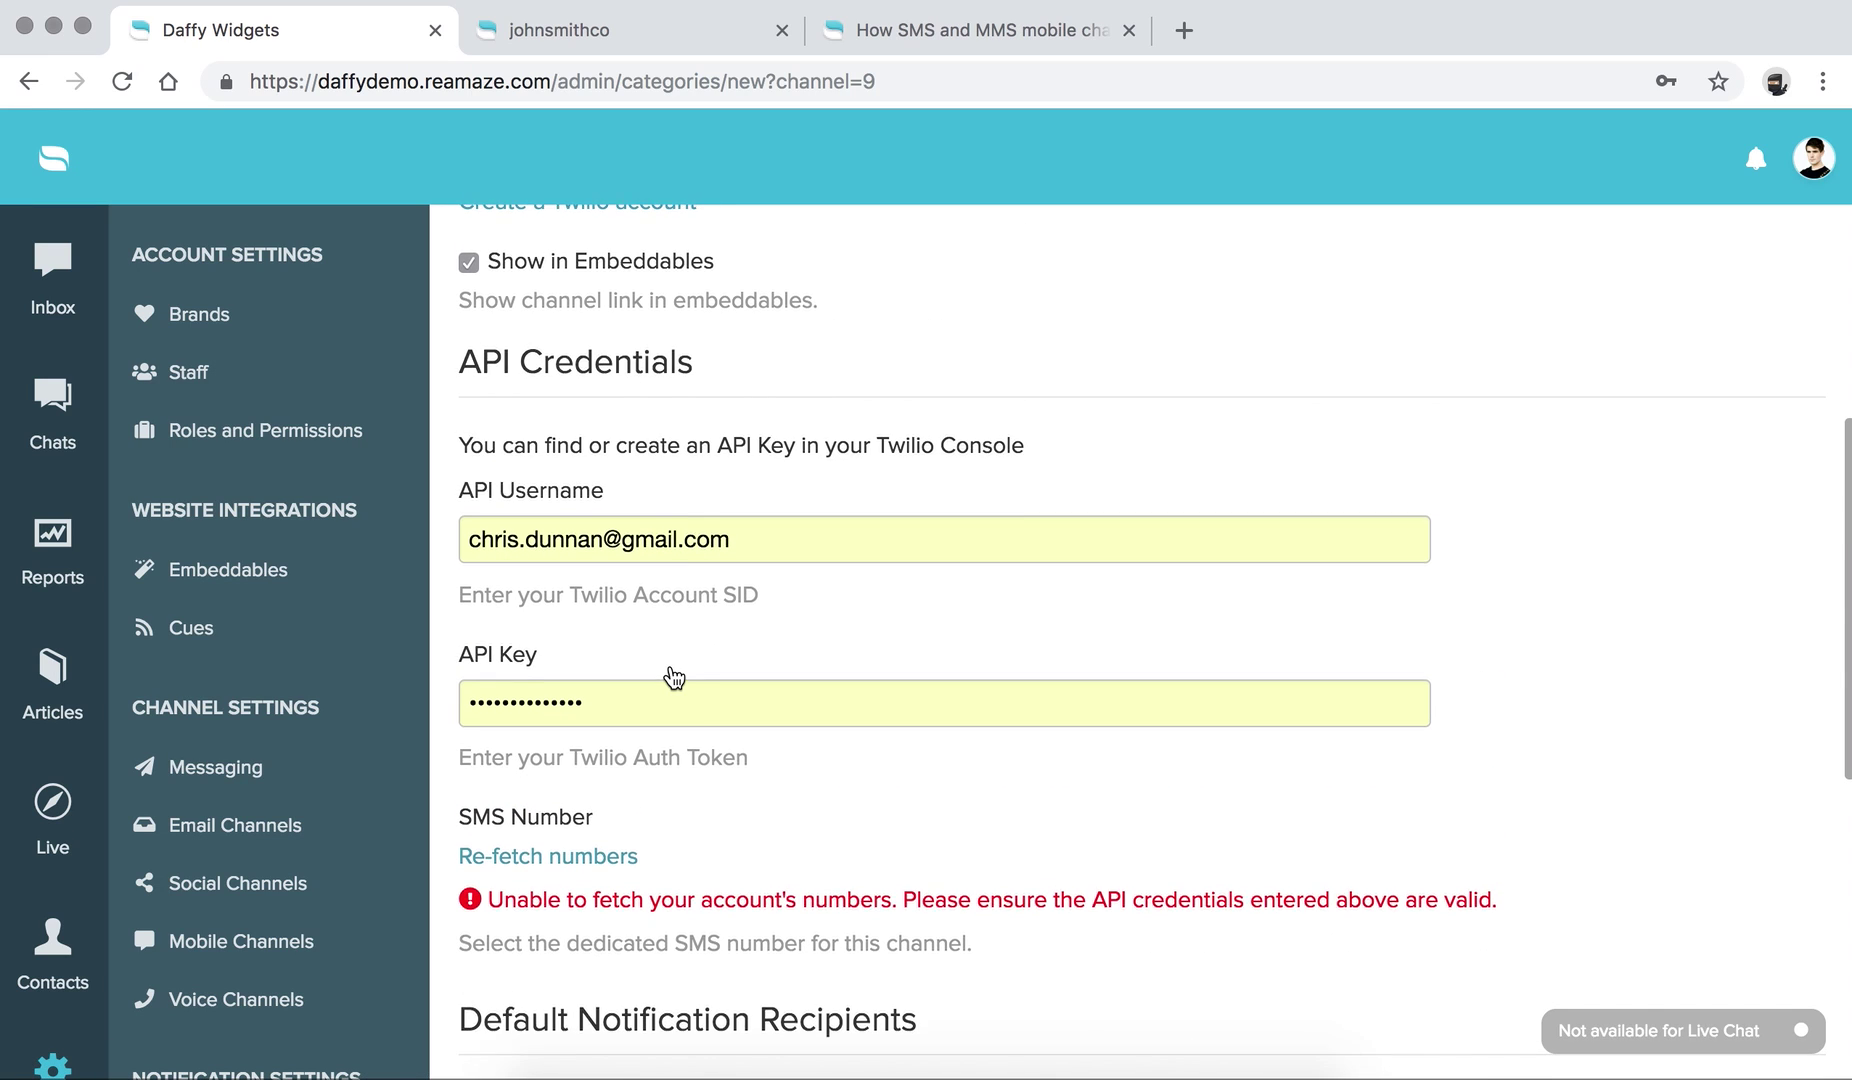
pyautogui.scroll(-2, 674, 678)
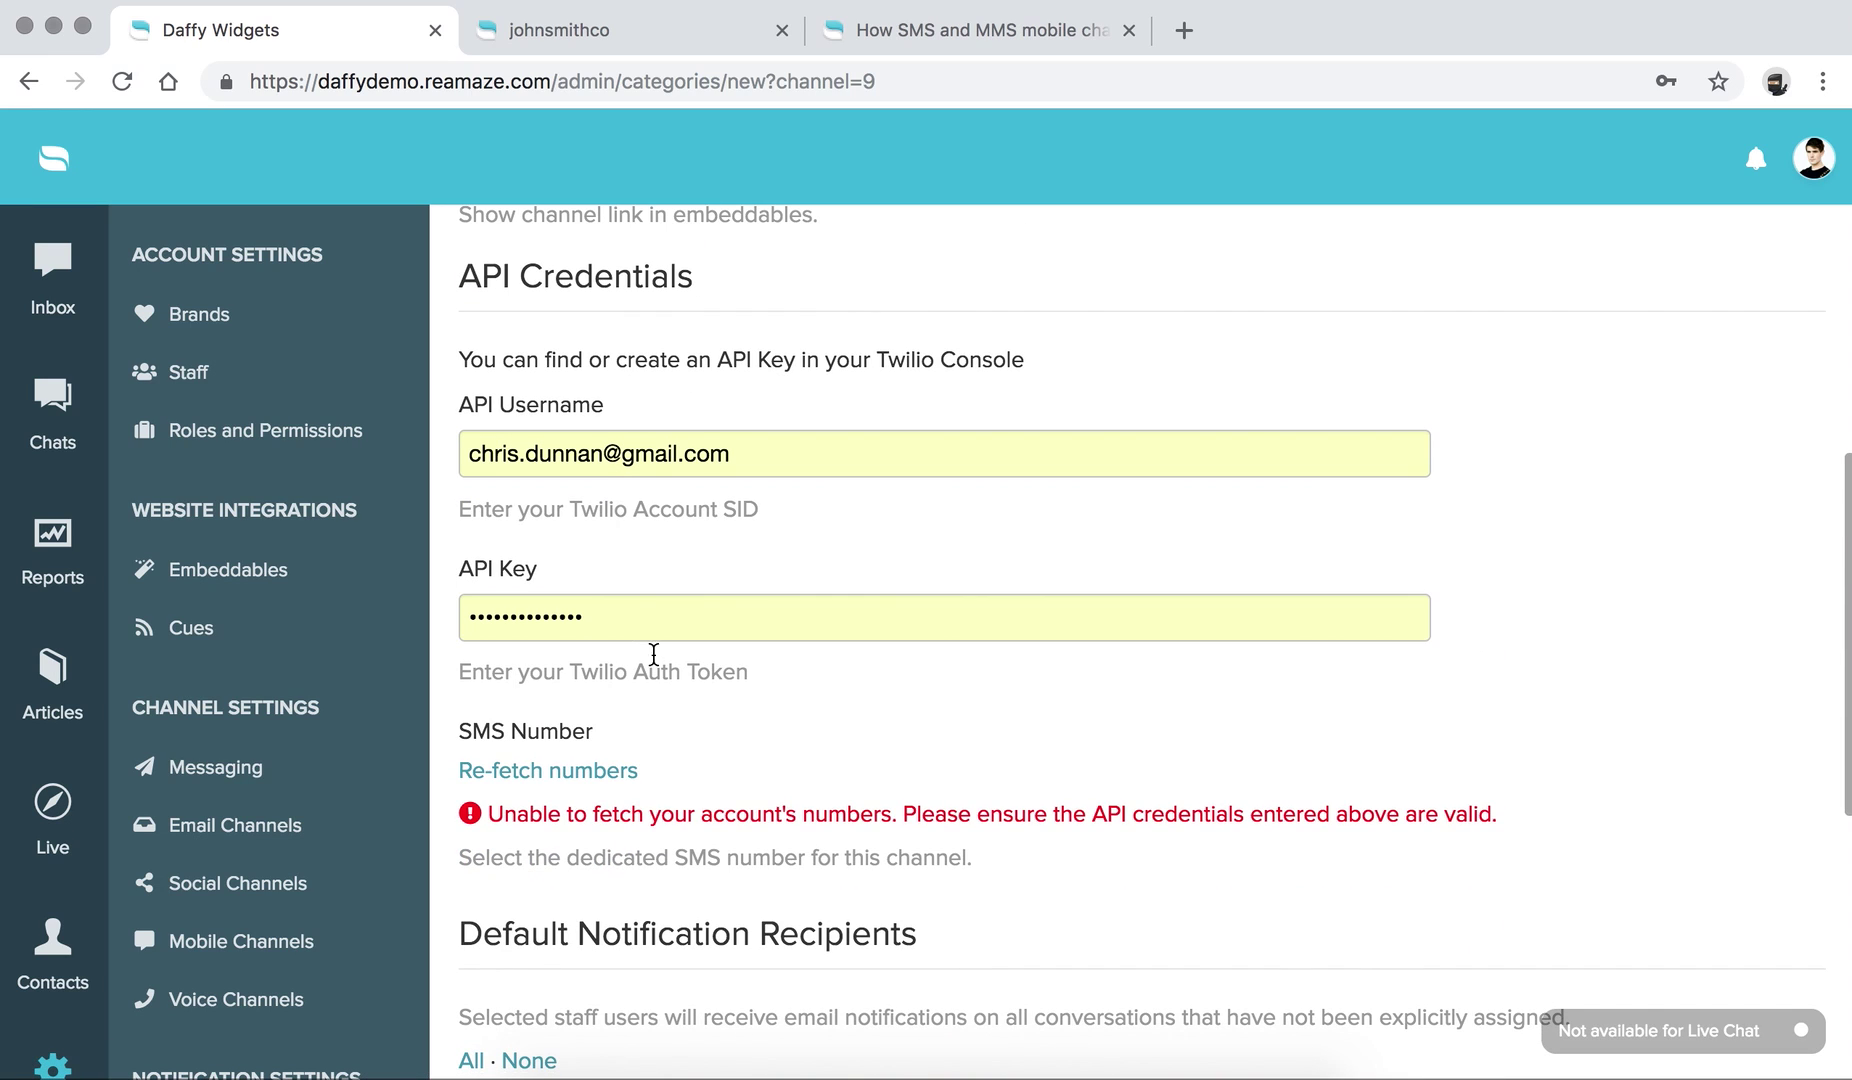
# Step: Clear the Twilio API Username and API Key fields and dismiss saved-login suggestions
pyautogui.tripleClick(569, 453)
pyautogui.press('BackSpace')
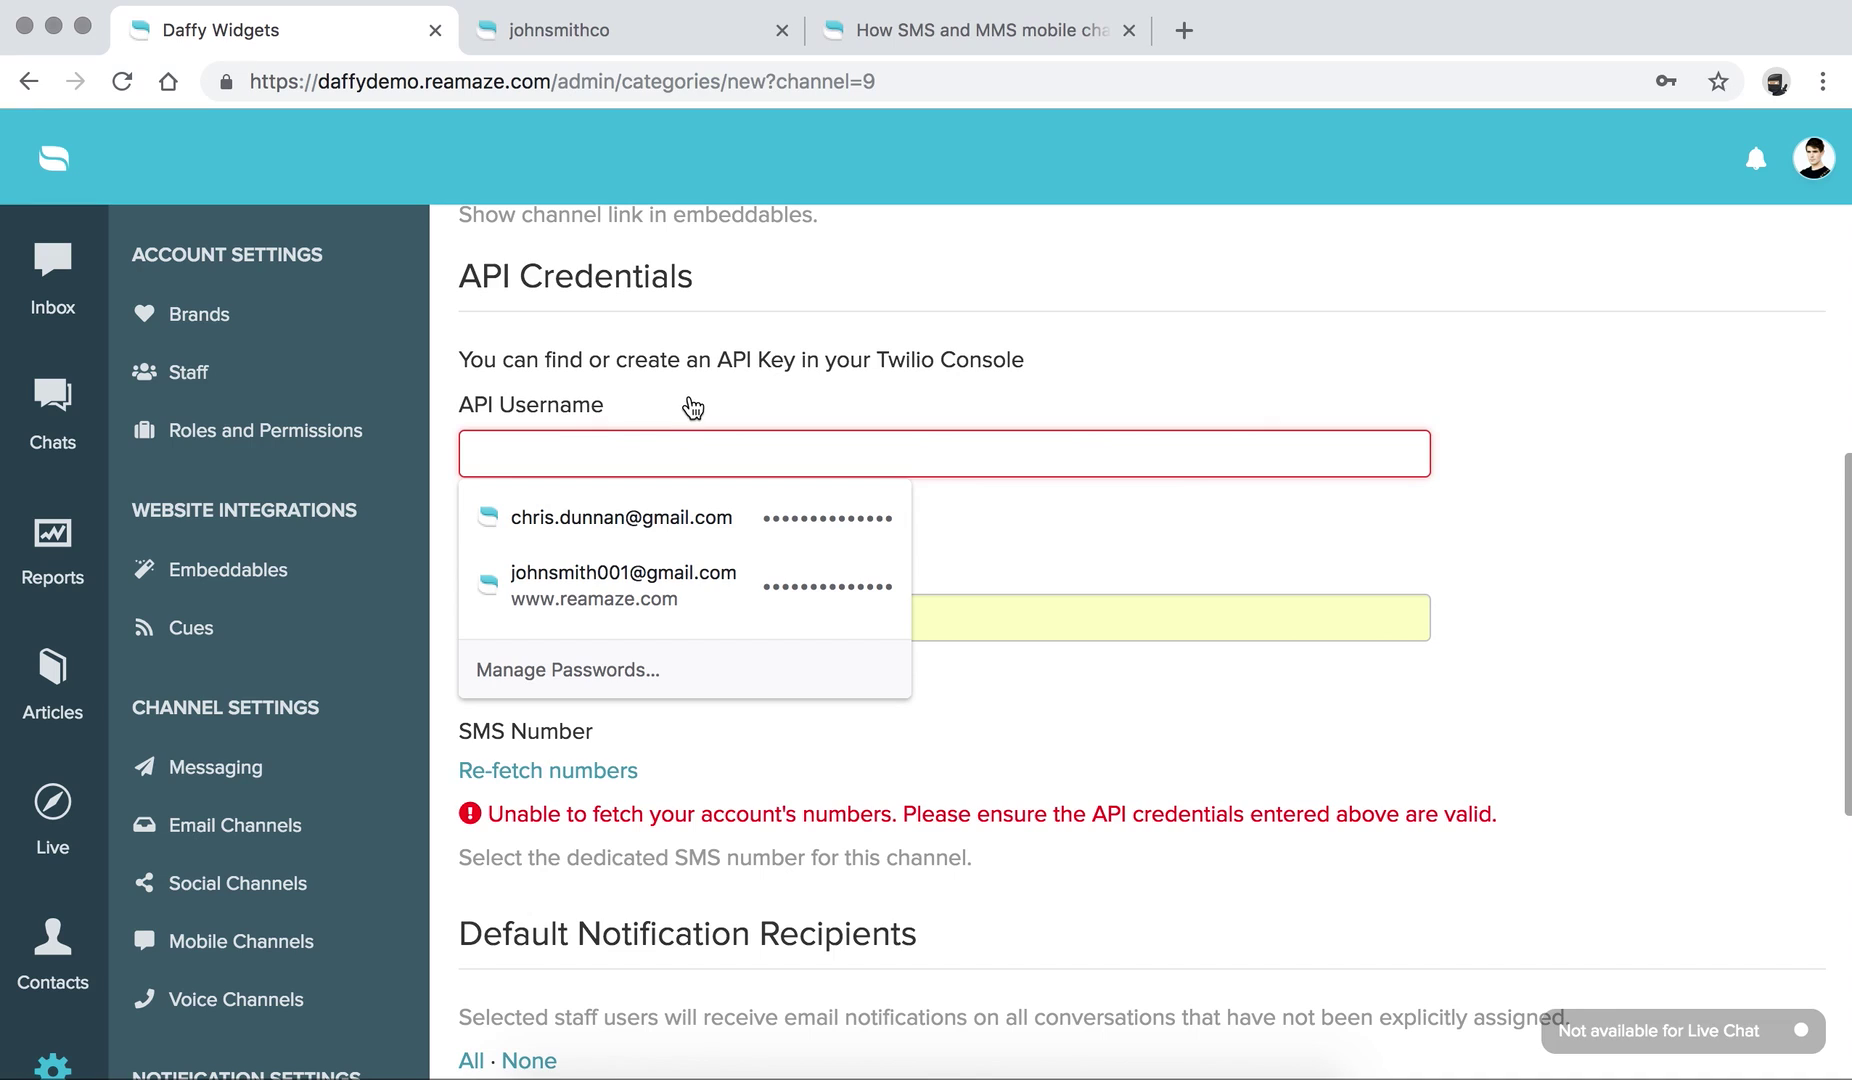
pyautogui.click(705, 360)
pyautogui.tripleClick(592, 615)
pyautogui.press('BackSpace')
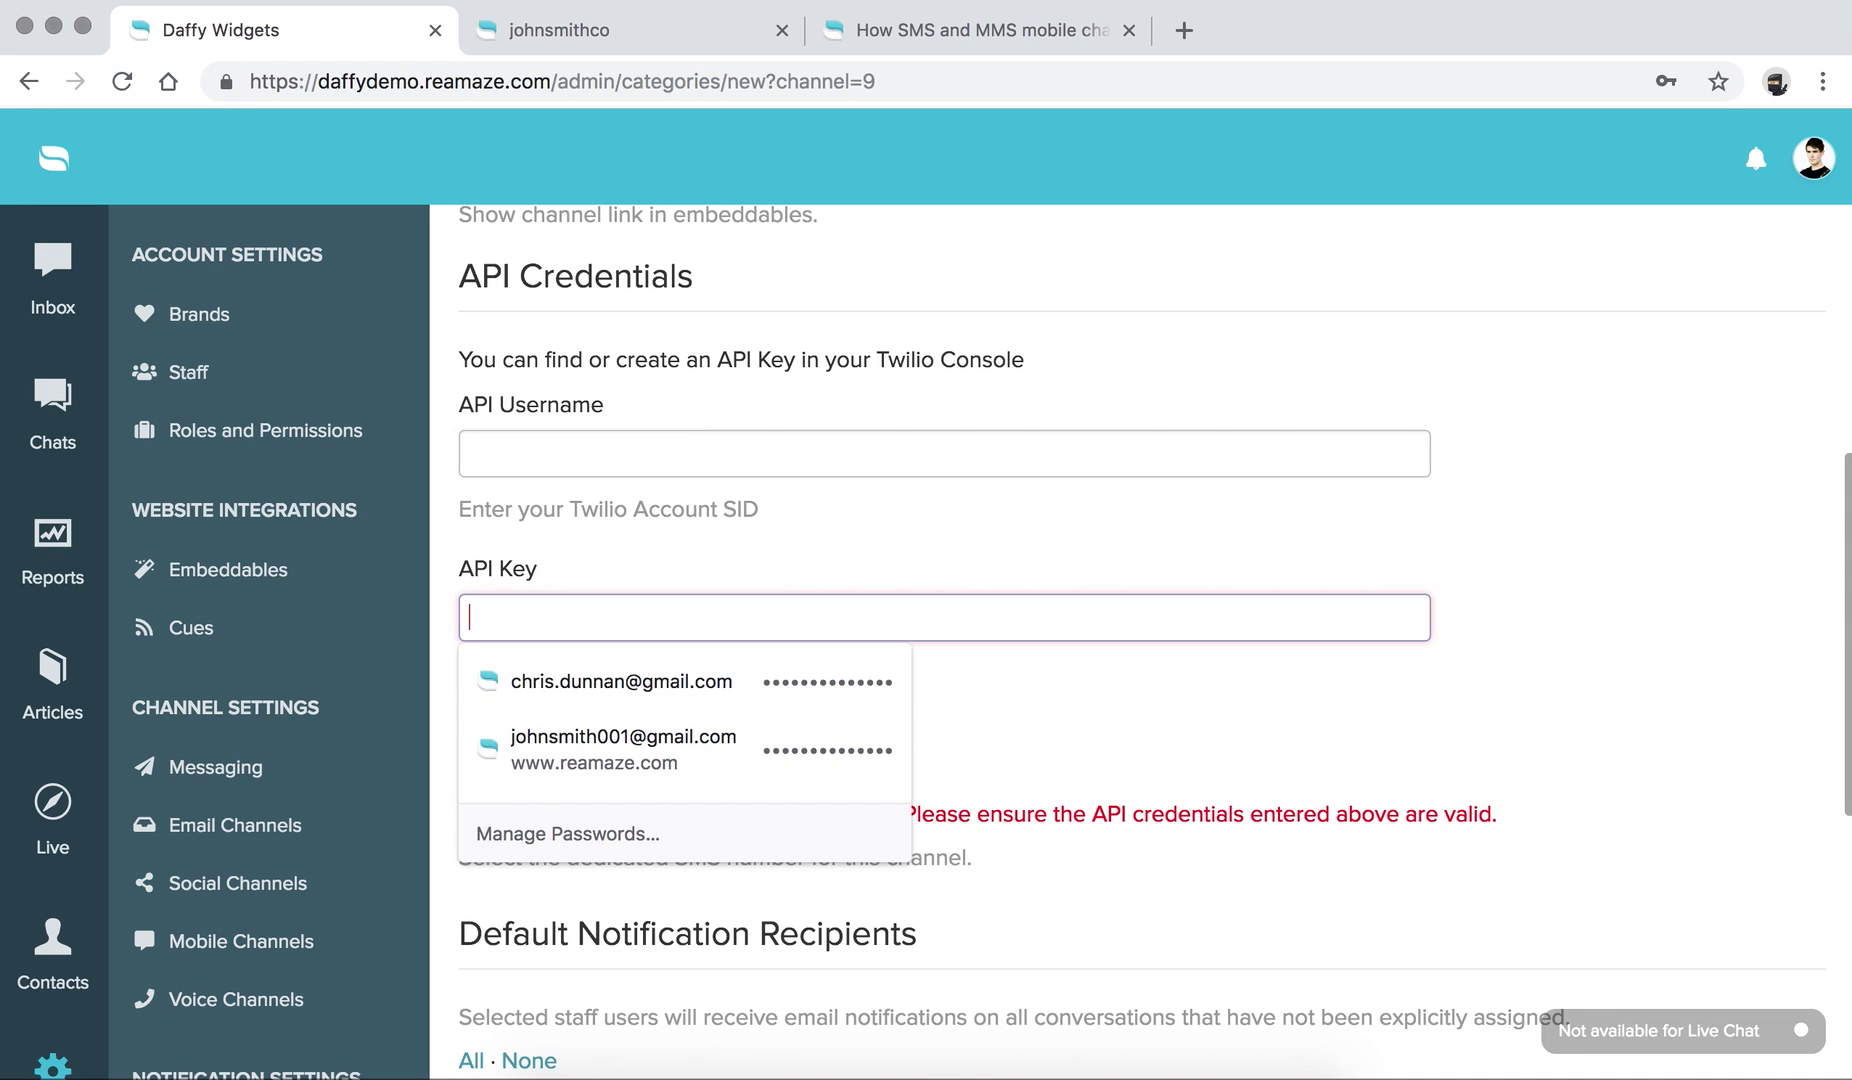
pyautogui.click(1685, 452)
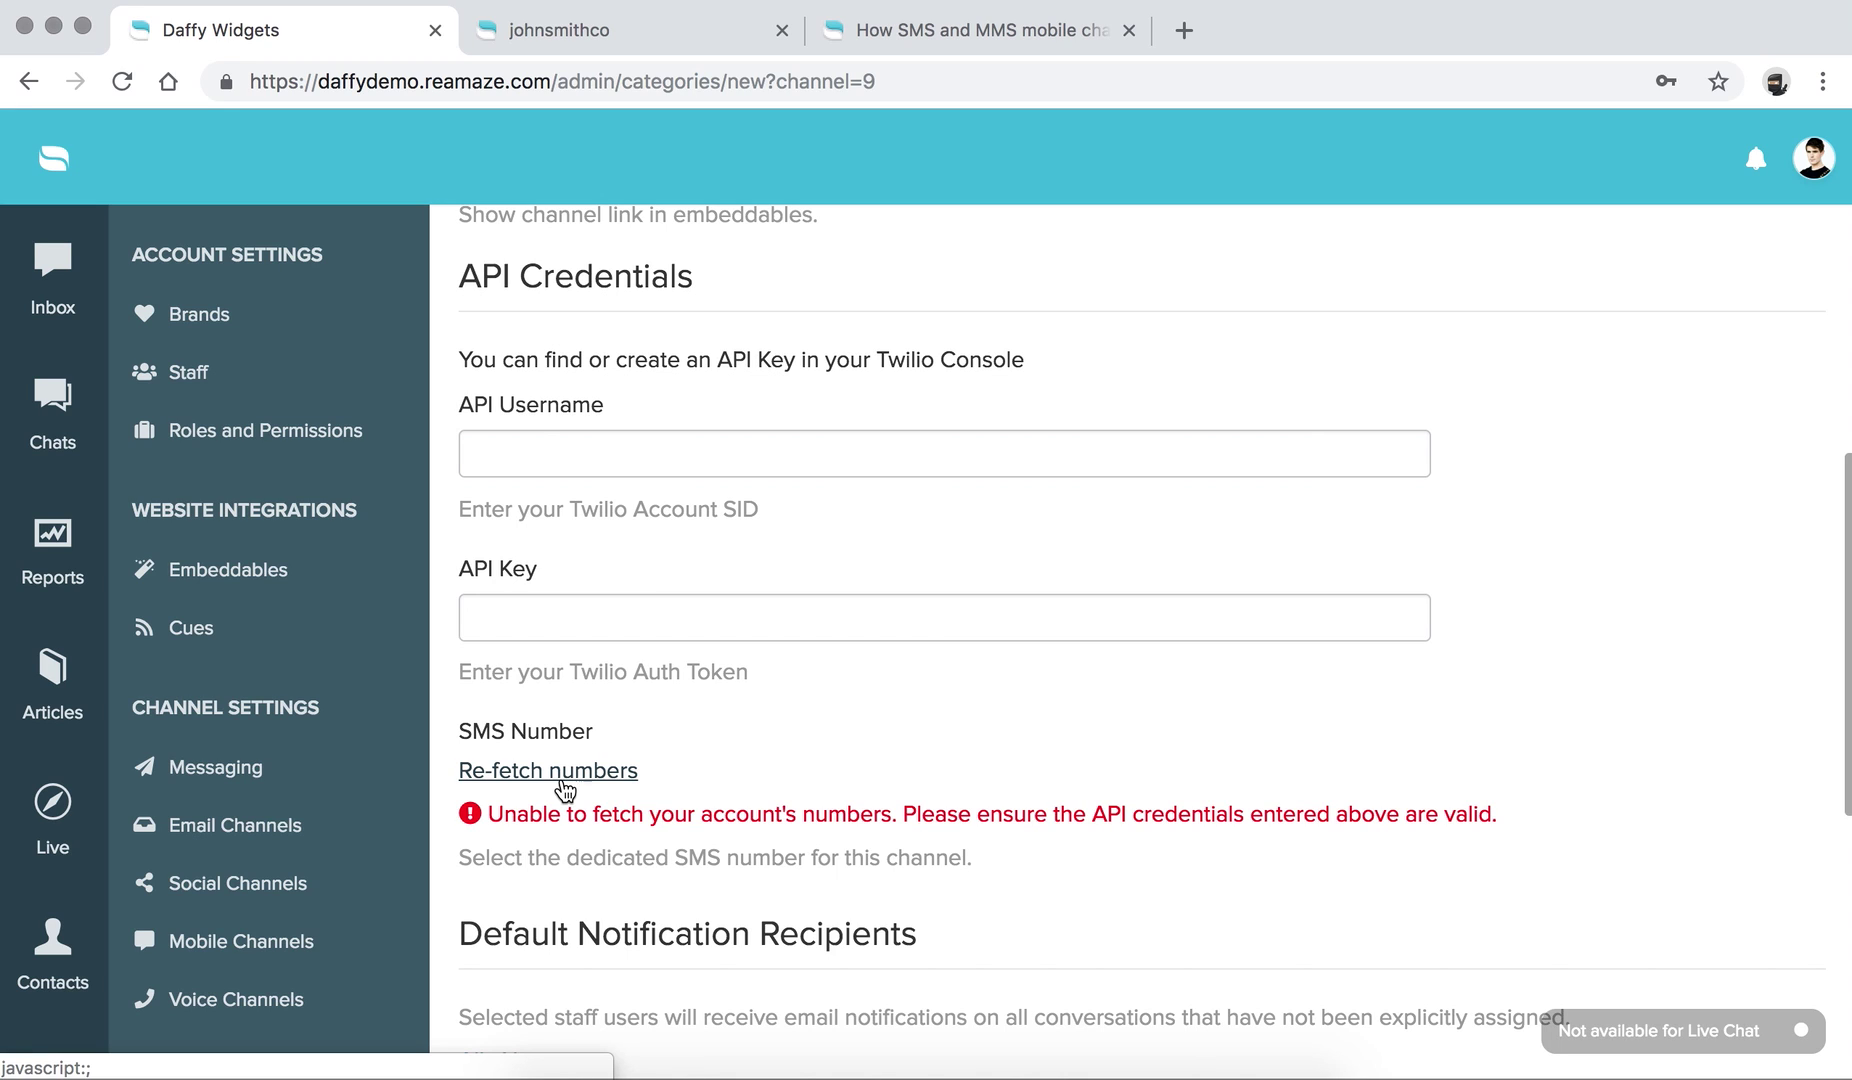
# Step: Attempt to continue the SMS channel form to the next setup step
pyautogui.scroll(-4, 565, 790)
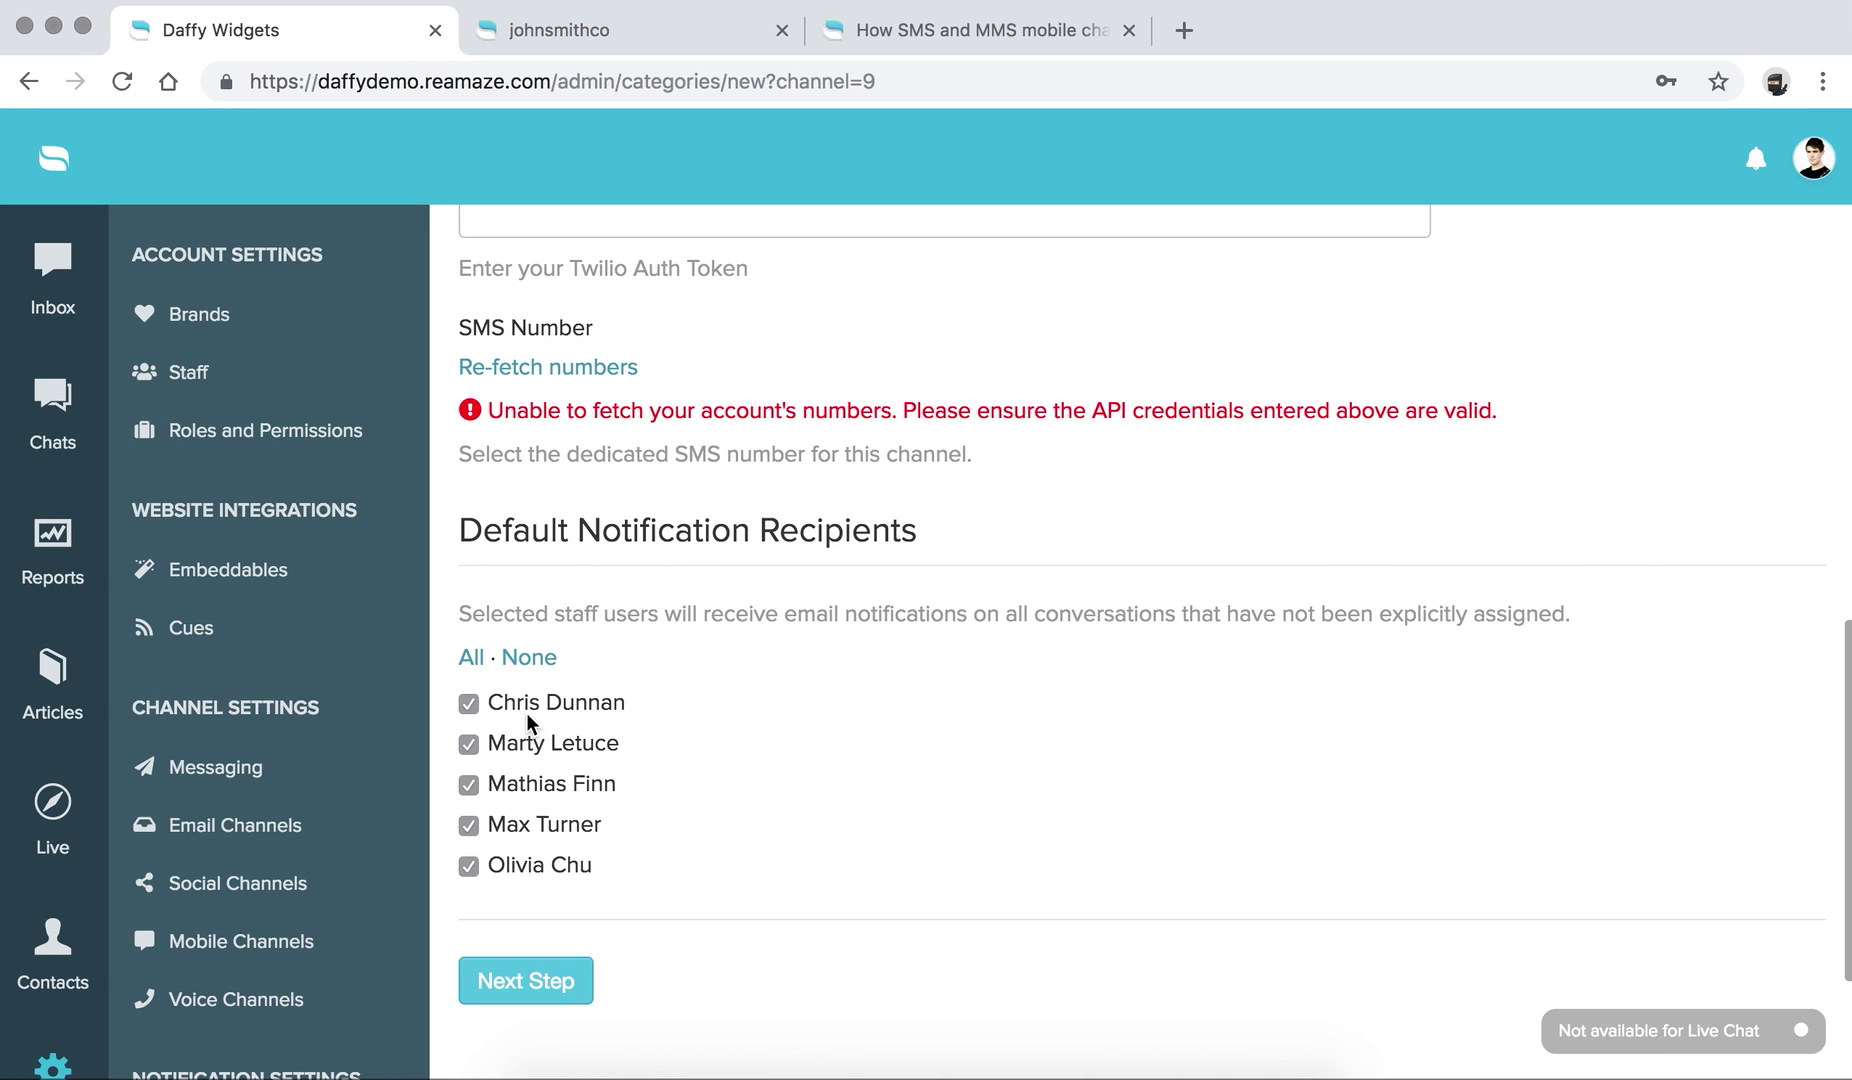
pyautogui.click(531, 985)
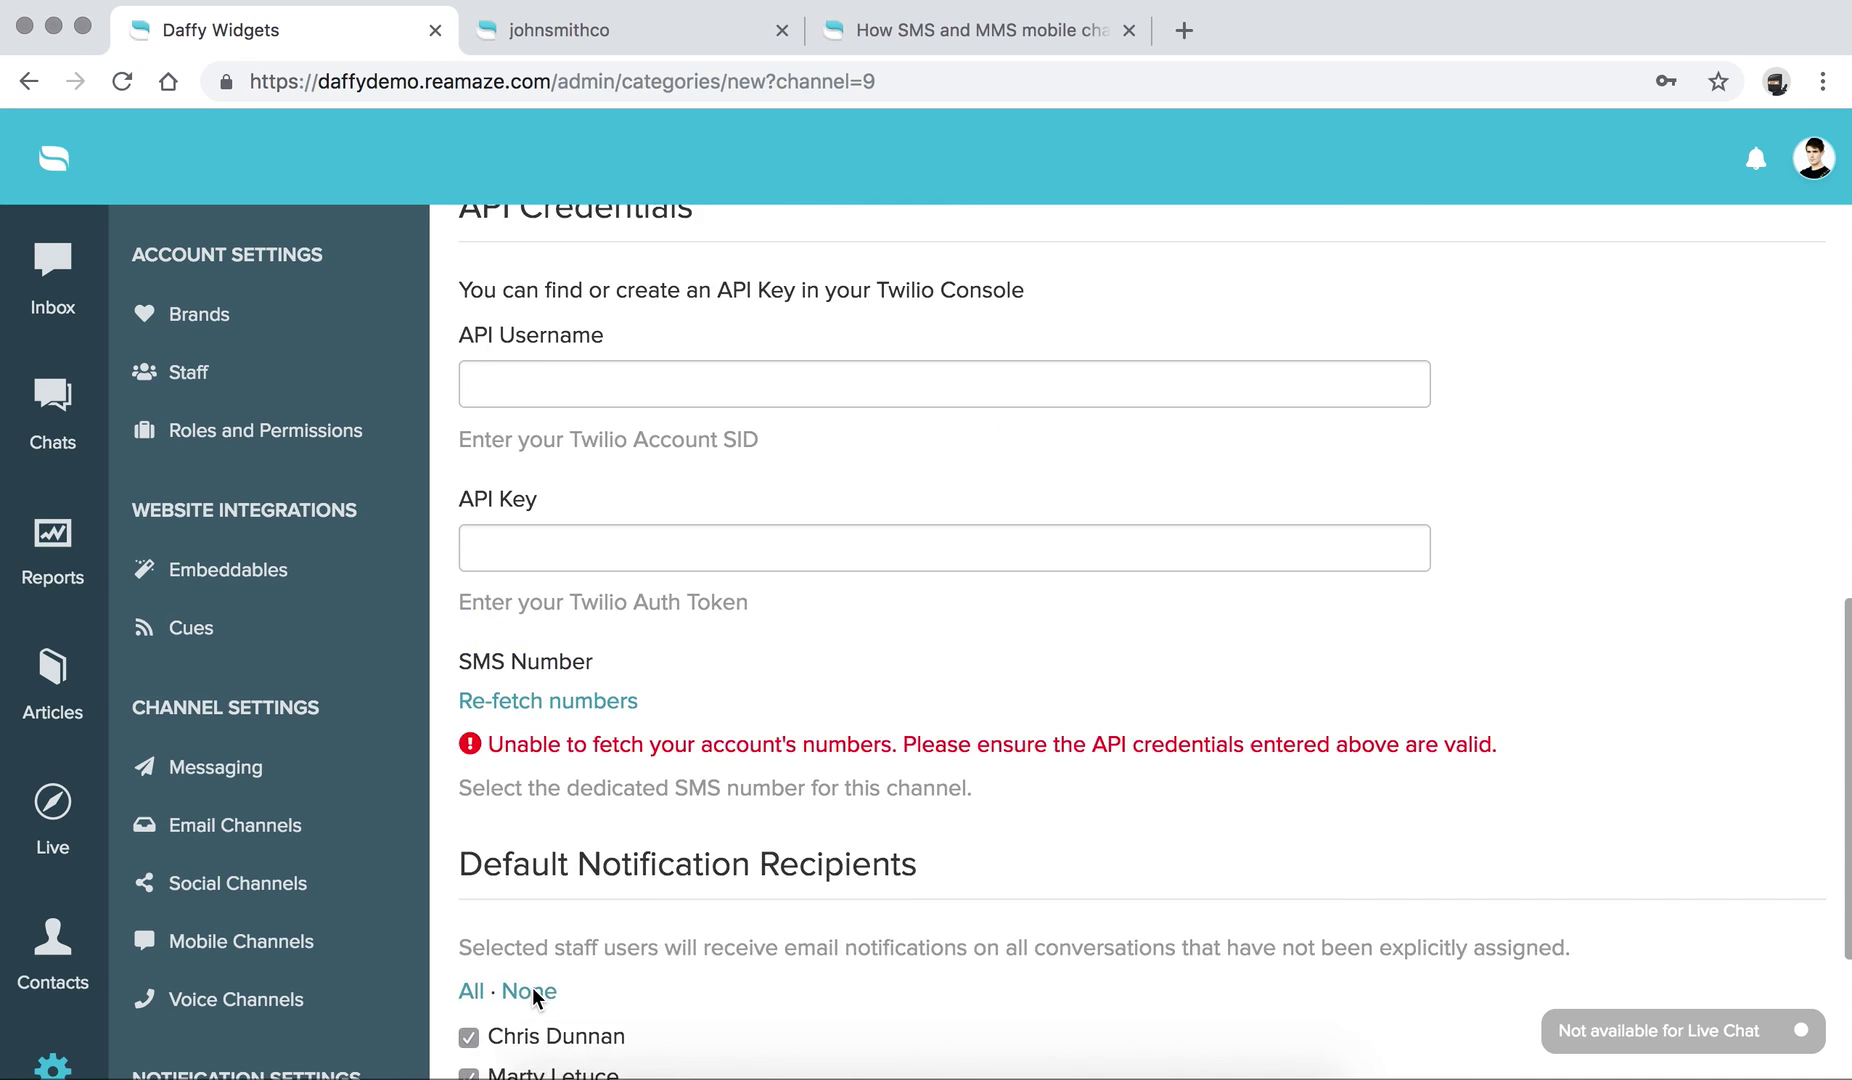
pyautogui.scroll(-2, 532, 987)
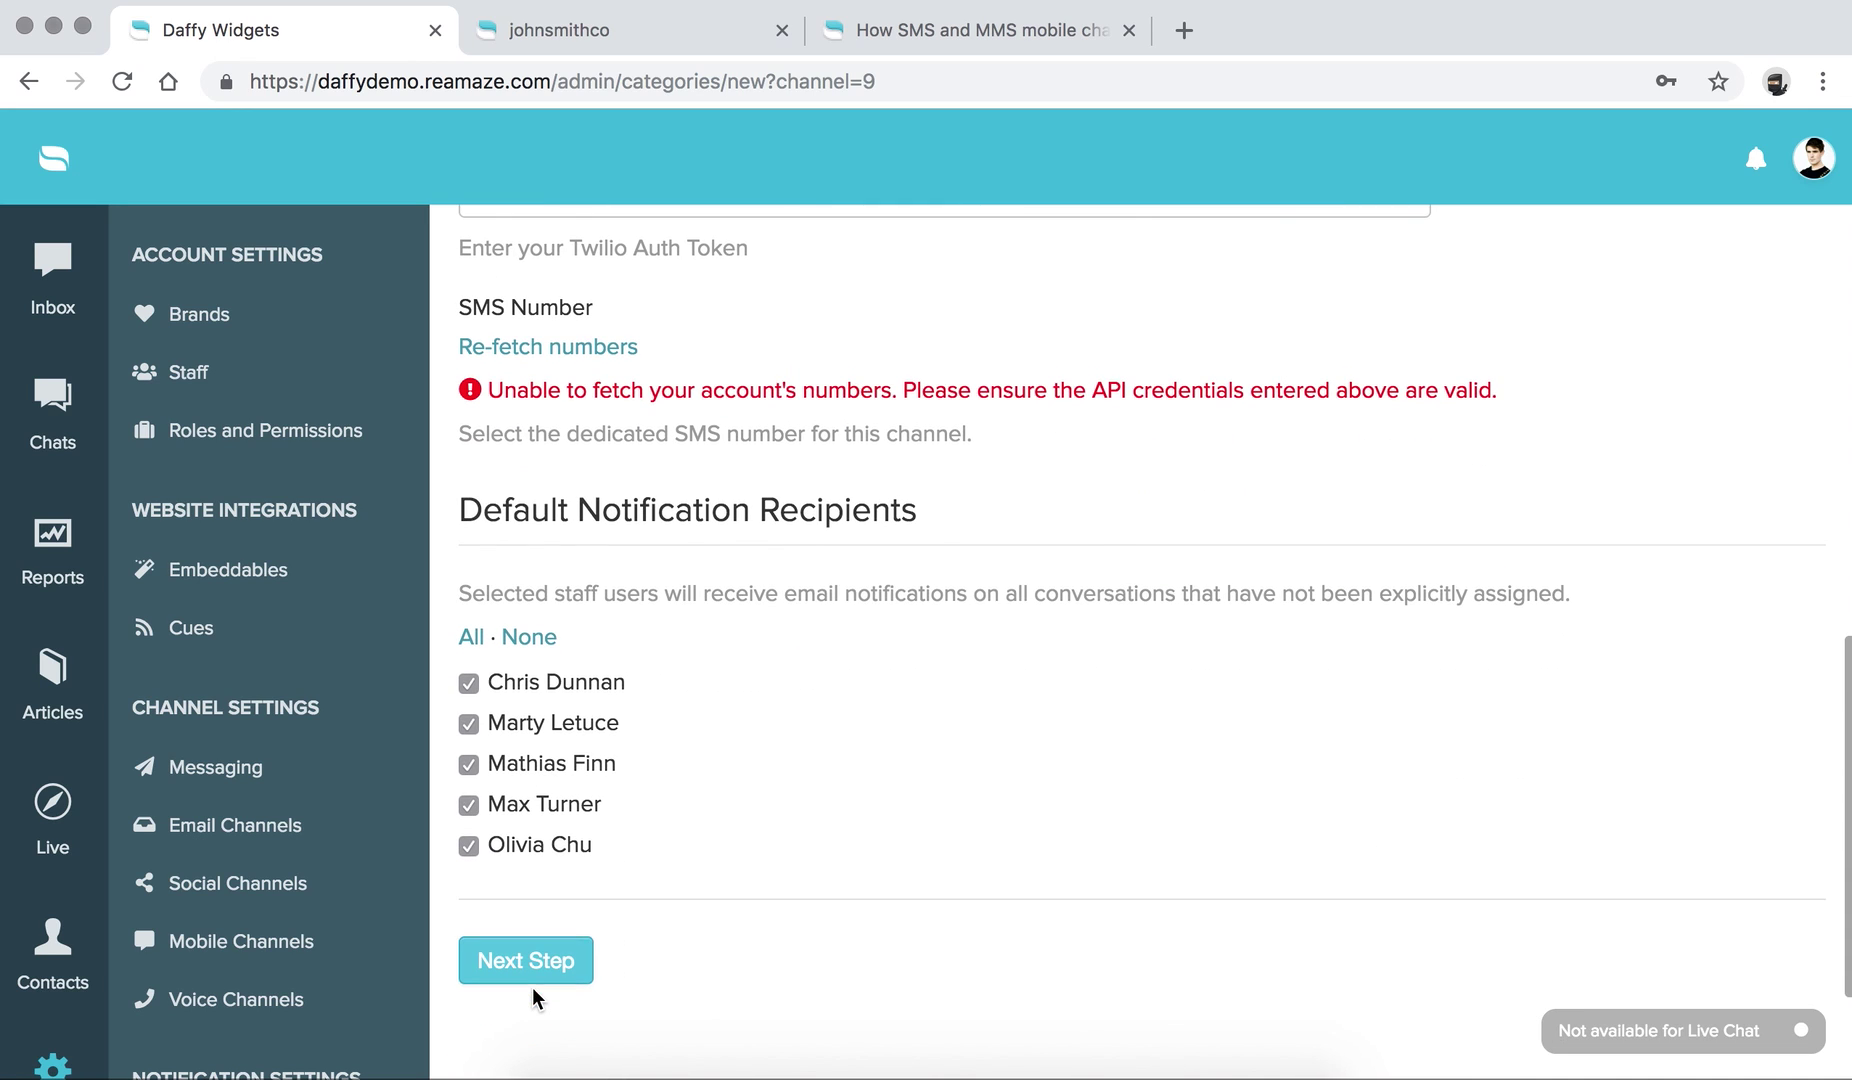
pyautogui.click(66, 276)
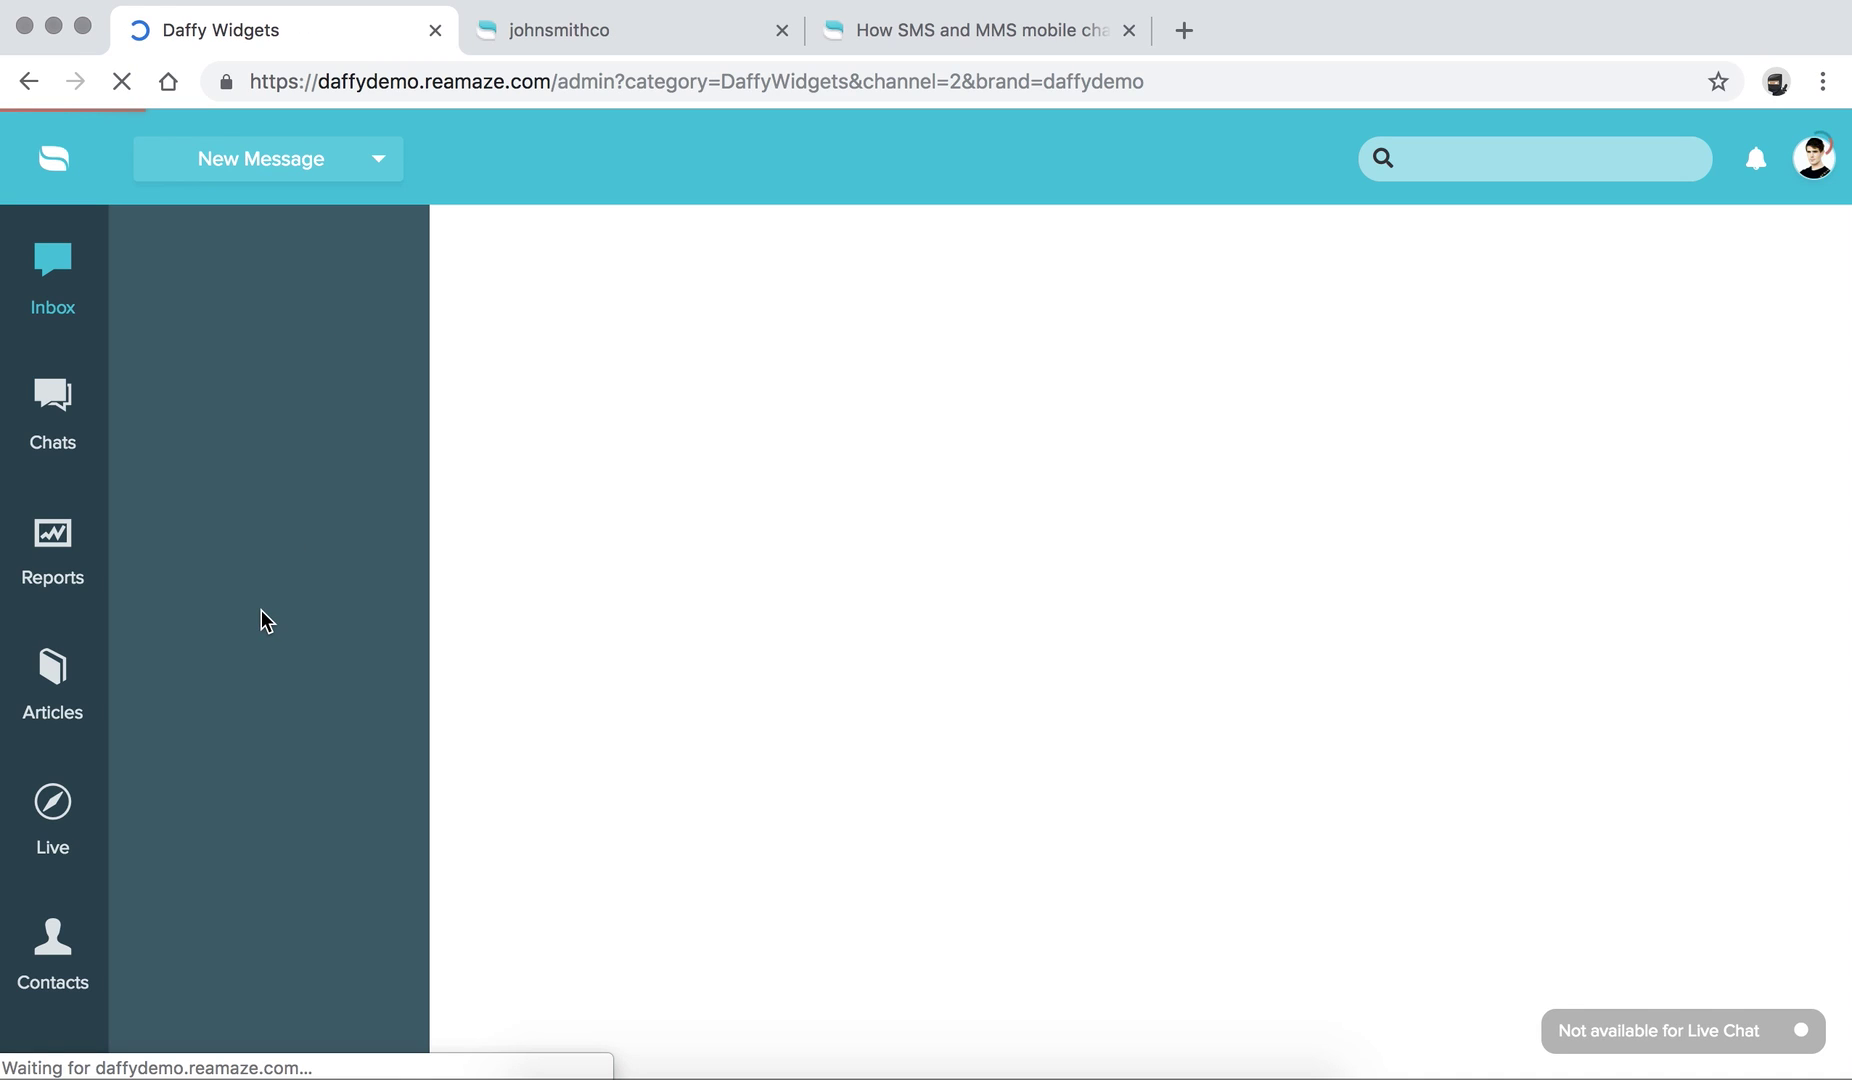
# Step: Filter the inbox to Clicksend SMS & MMS and view its single SMS conversation
pyautogui.scroll(-5, 260, 615)
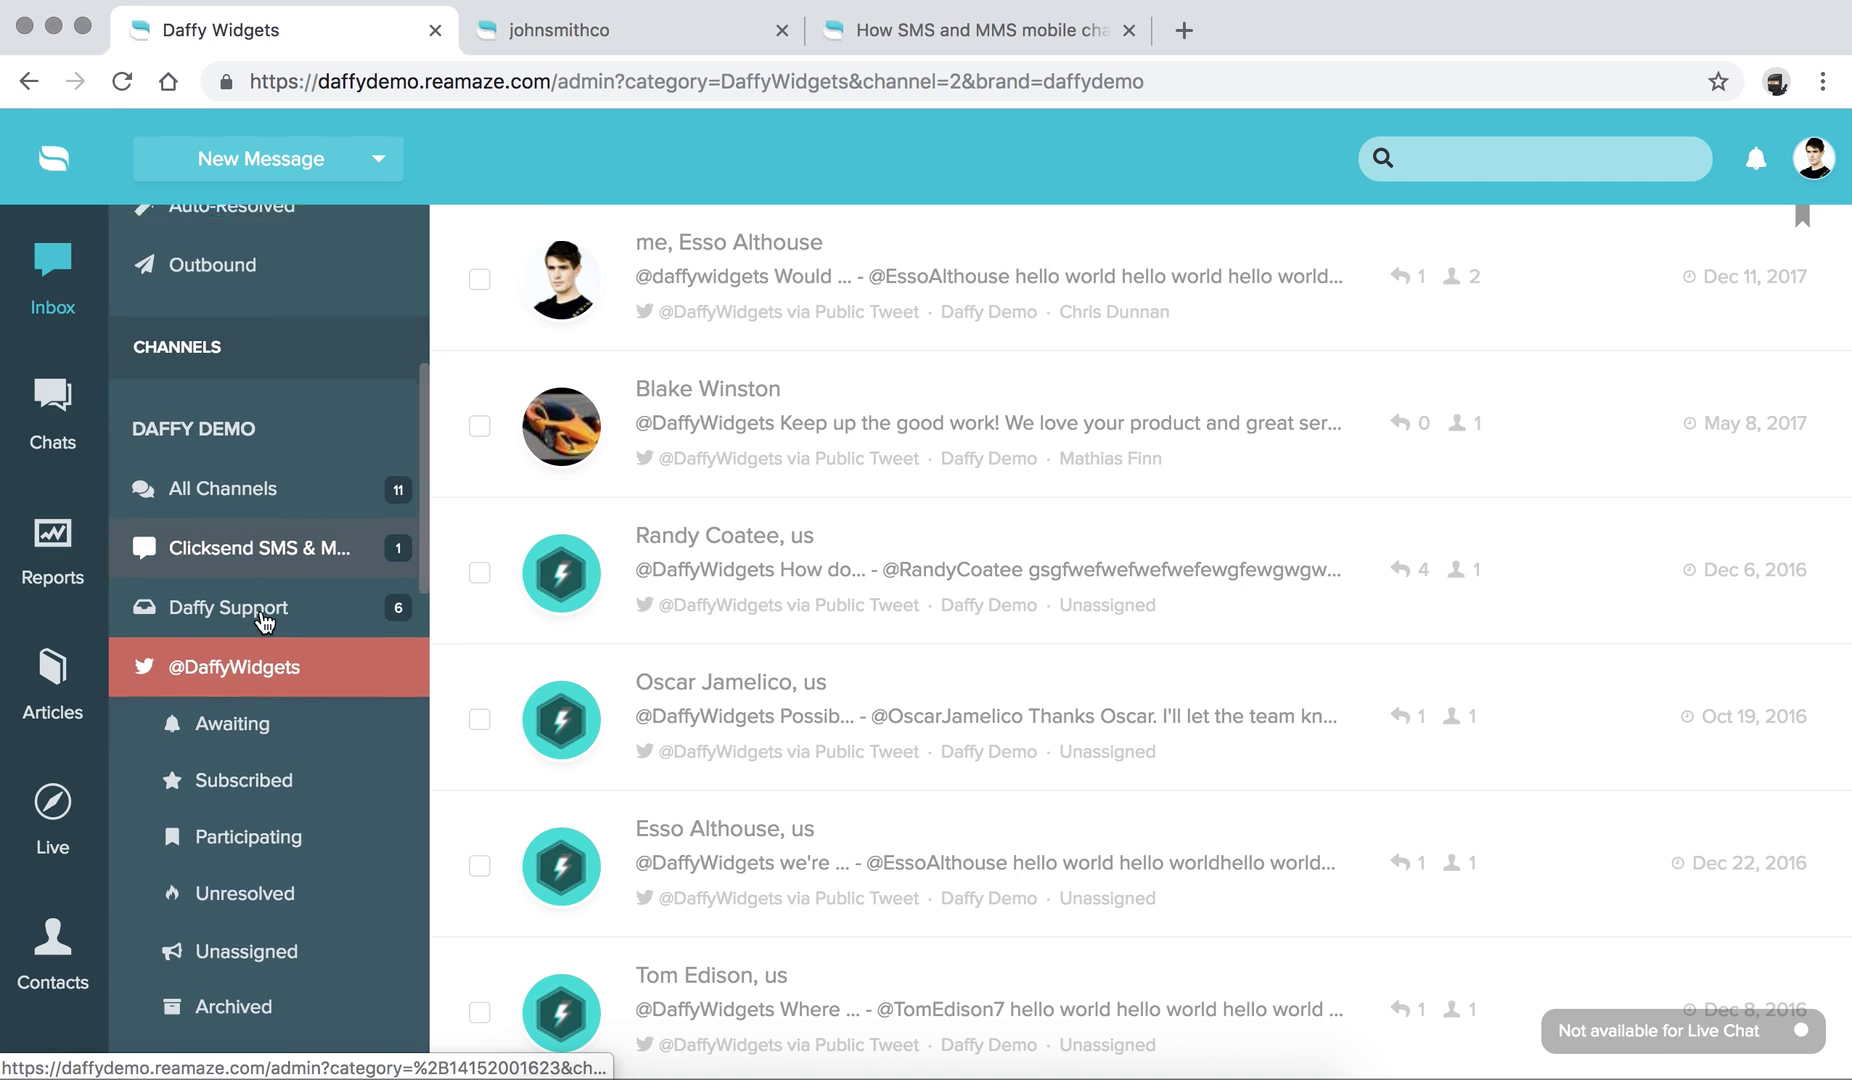
pyautogui.scroll(-1, 265, 622)
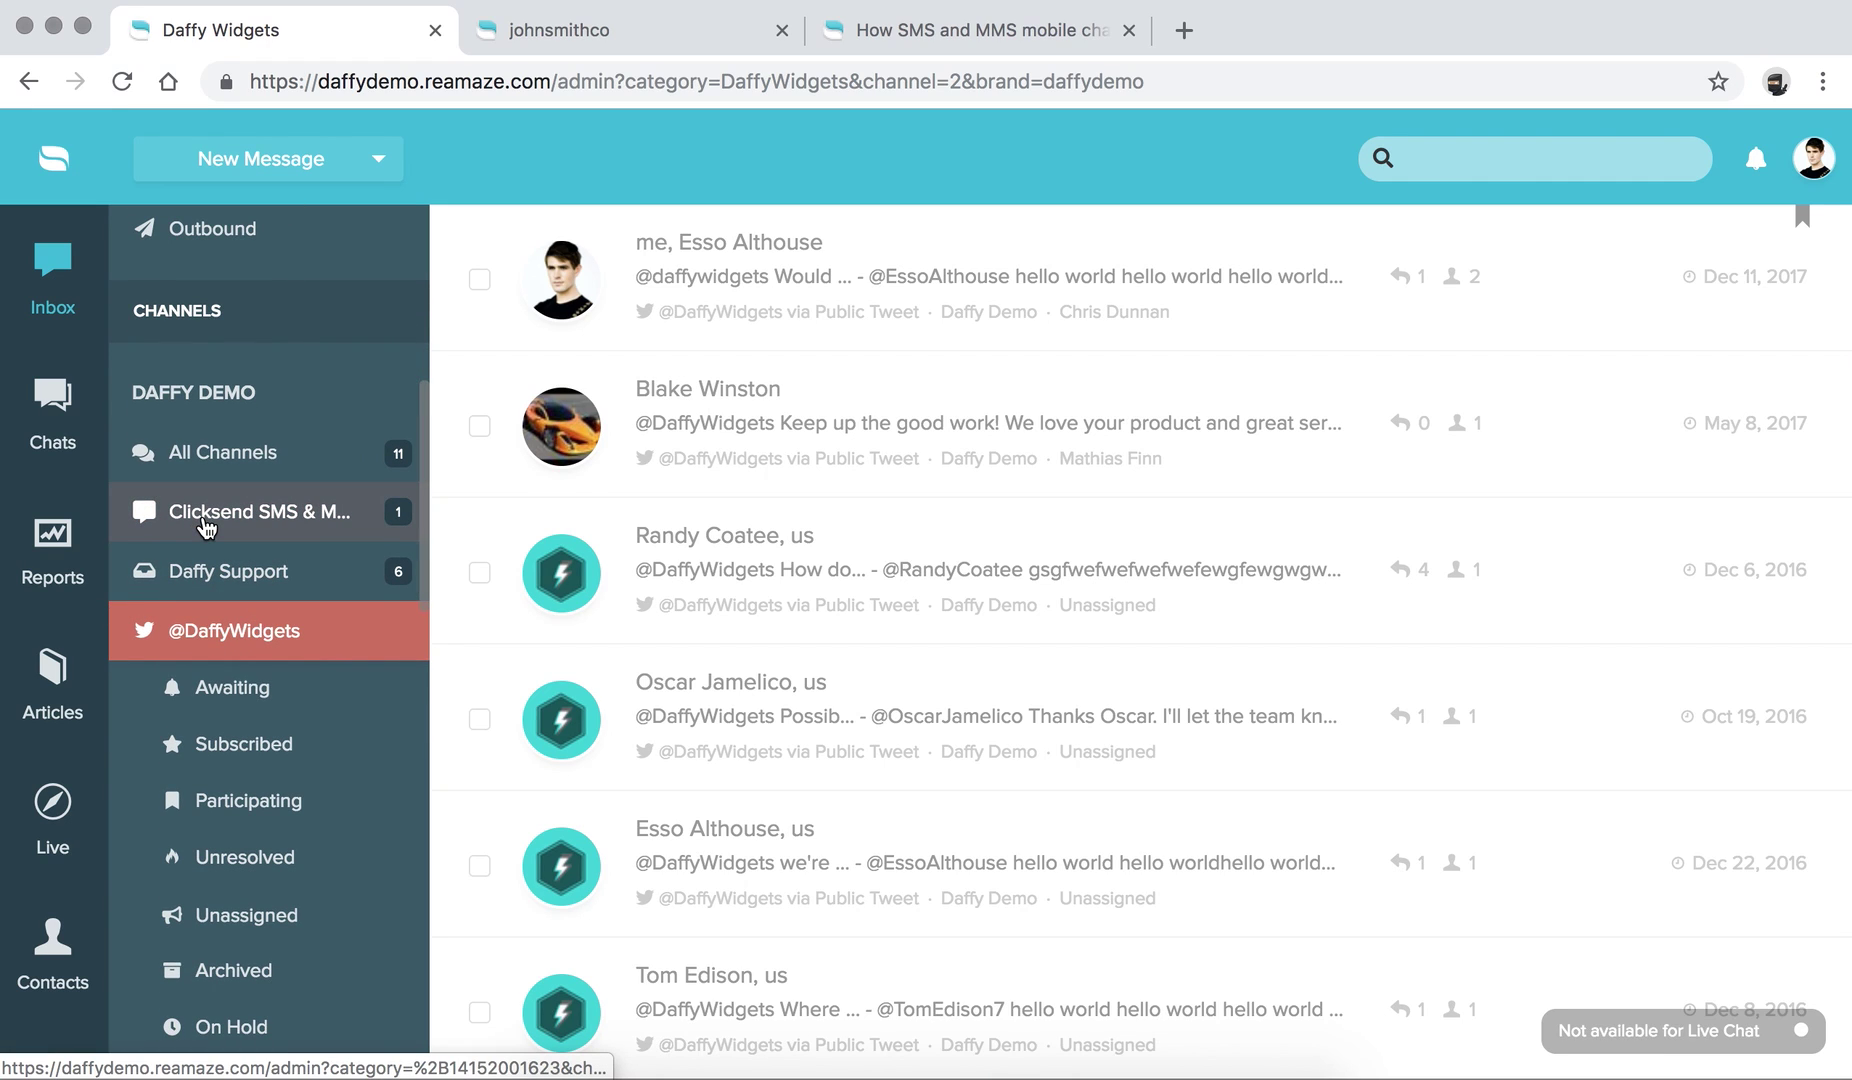
pyautogui.scroll(-5, 207, 527)
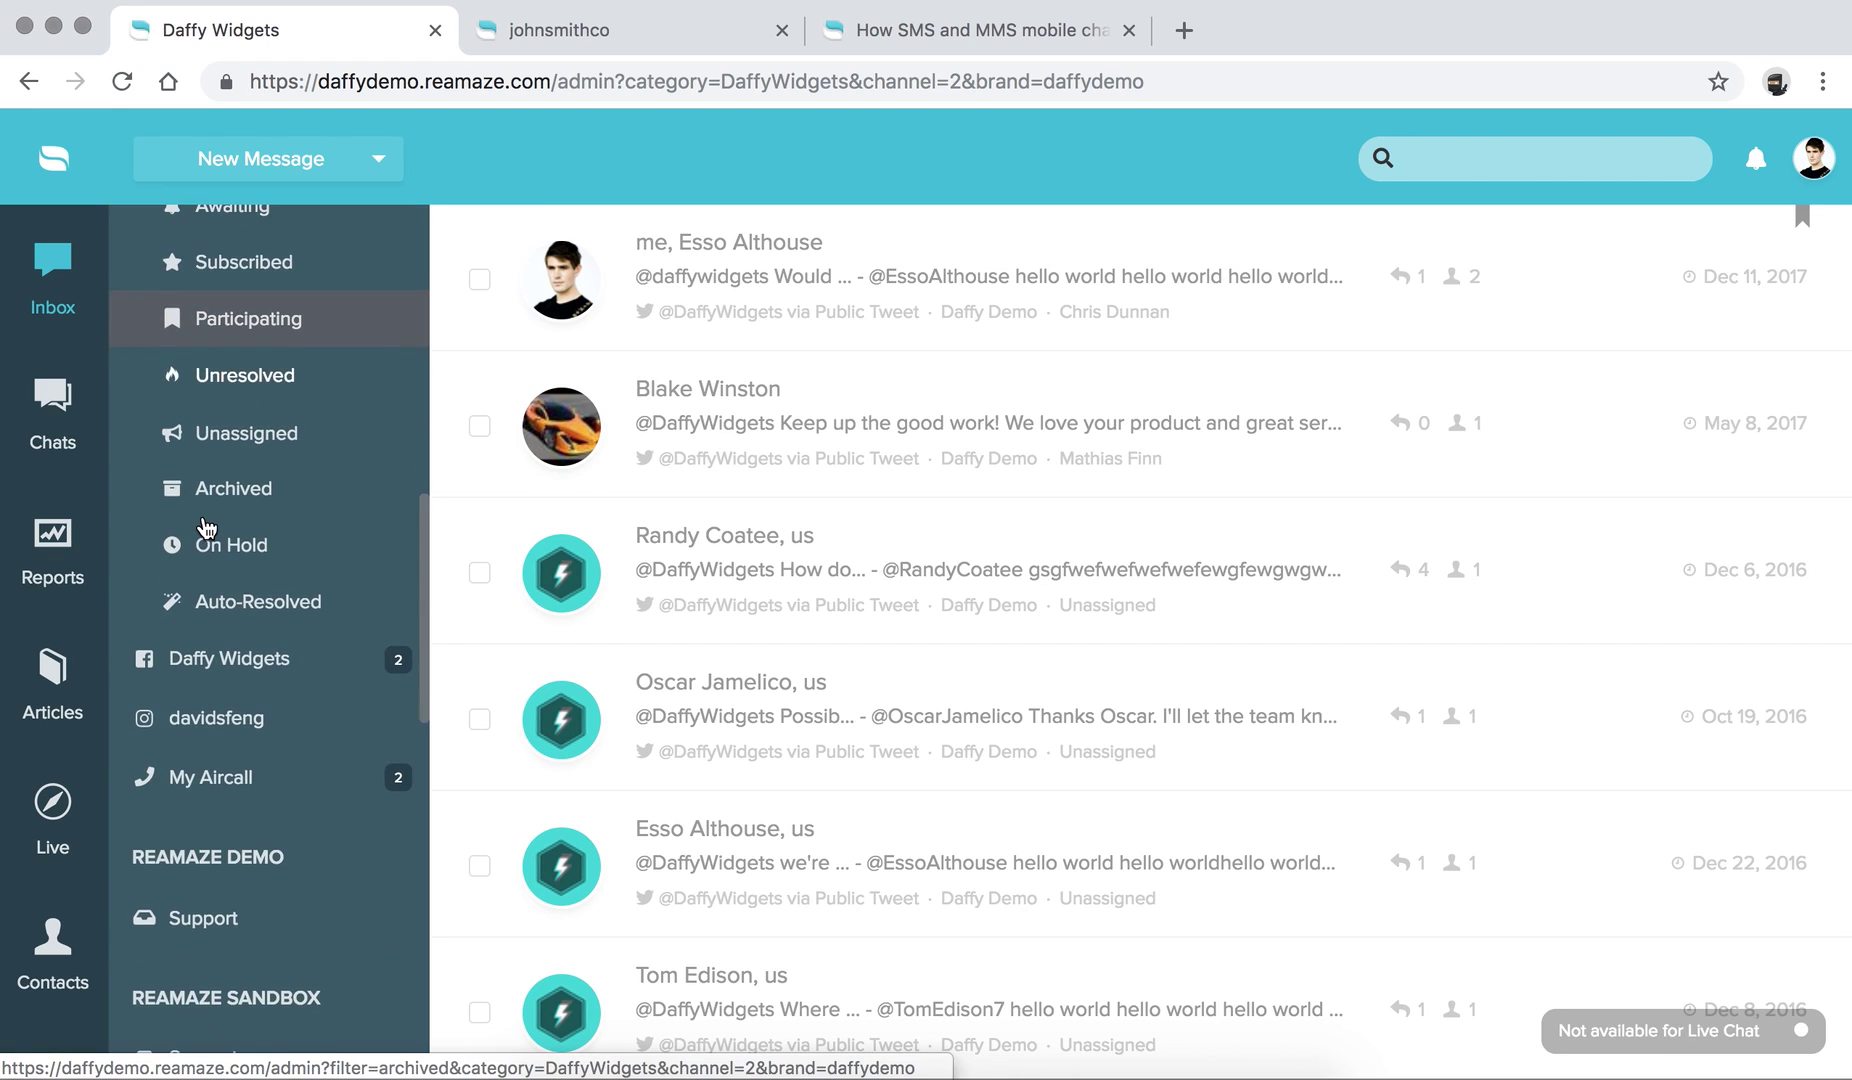
pyautogui.scroll(3, 207, 524)
pyautogui.click(207, 355)
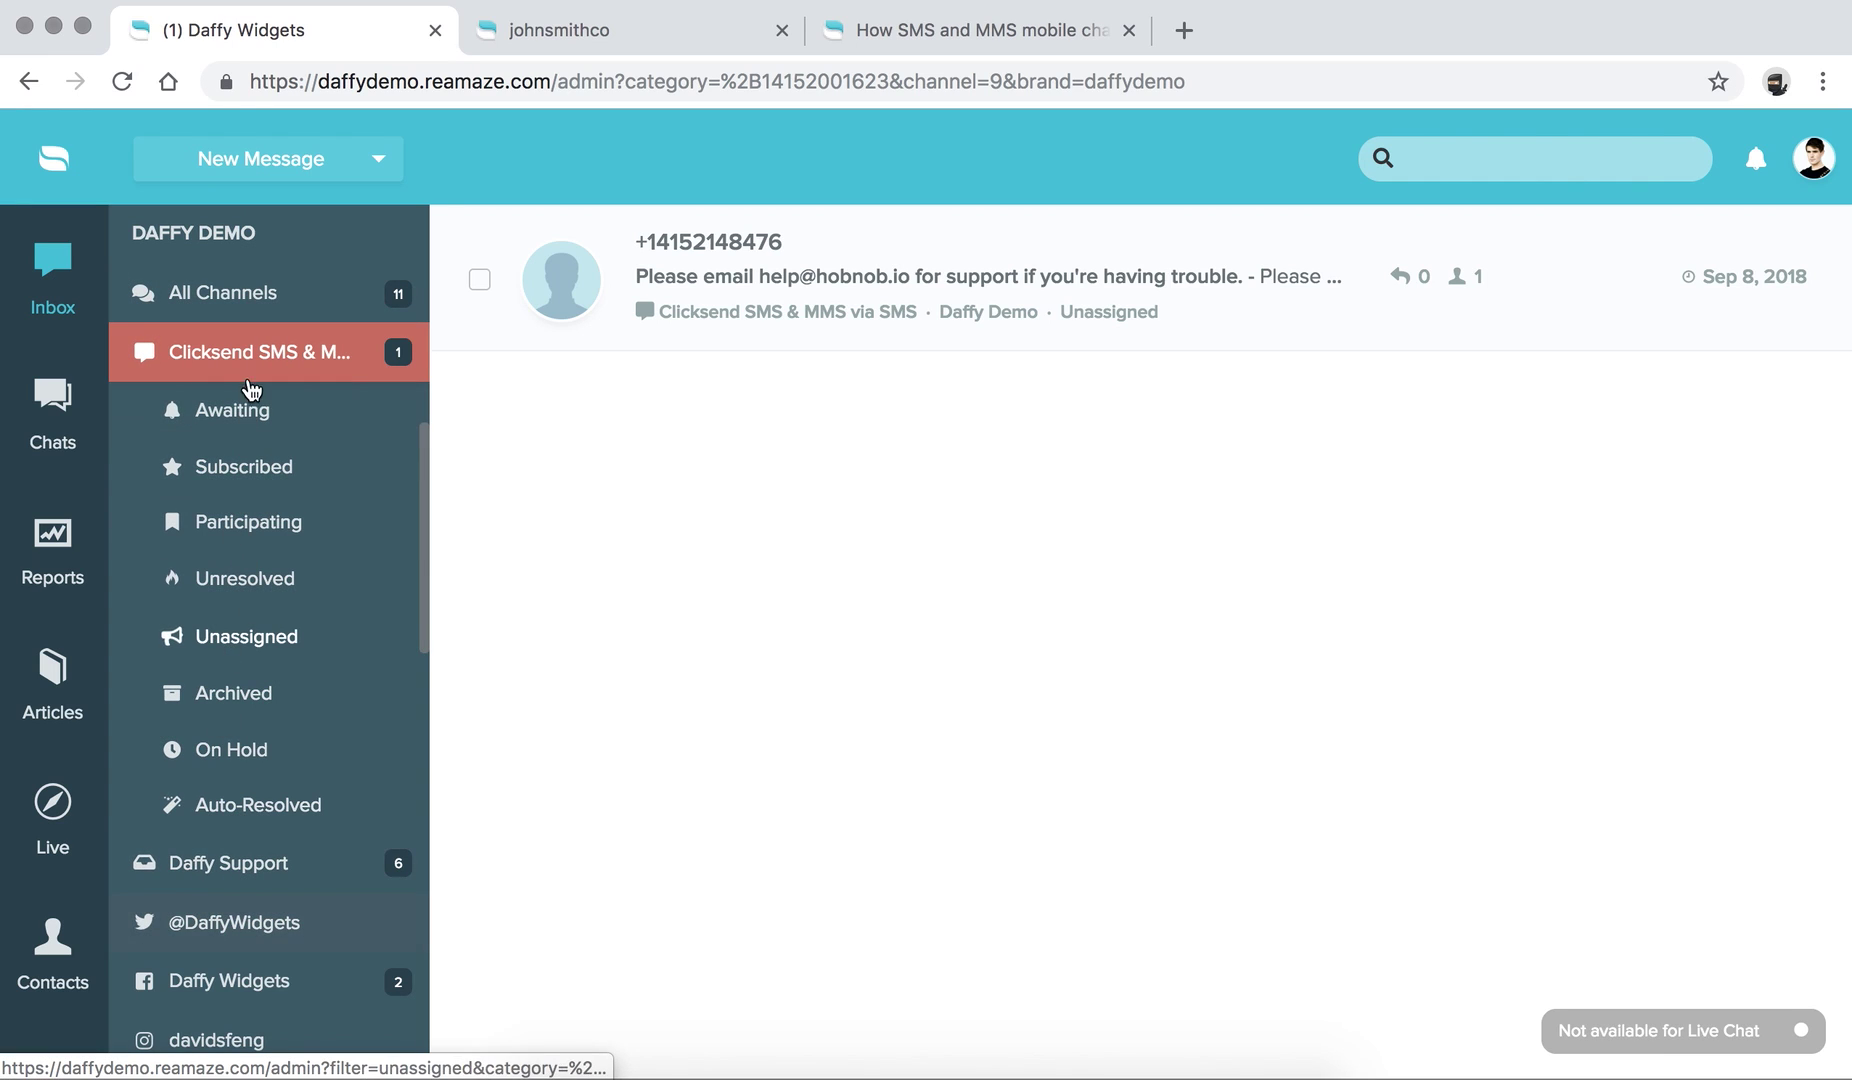
pyautogui.click(714, 289)
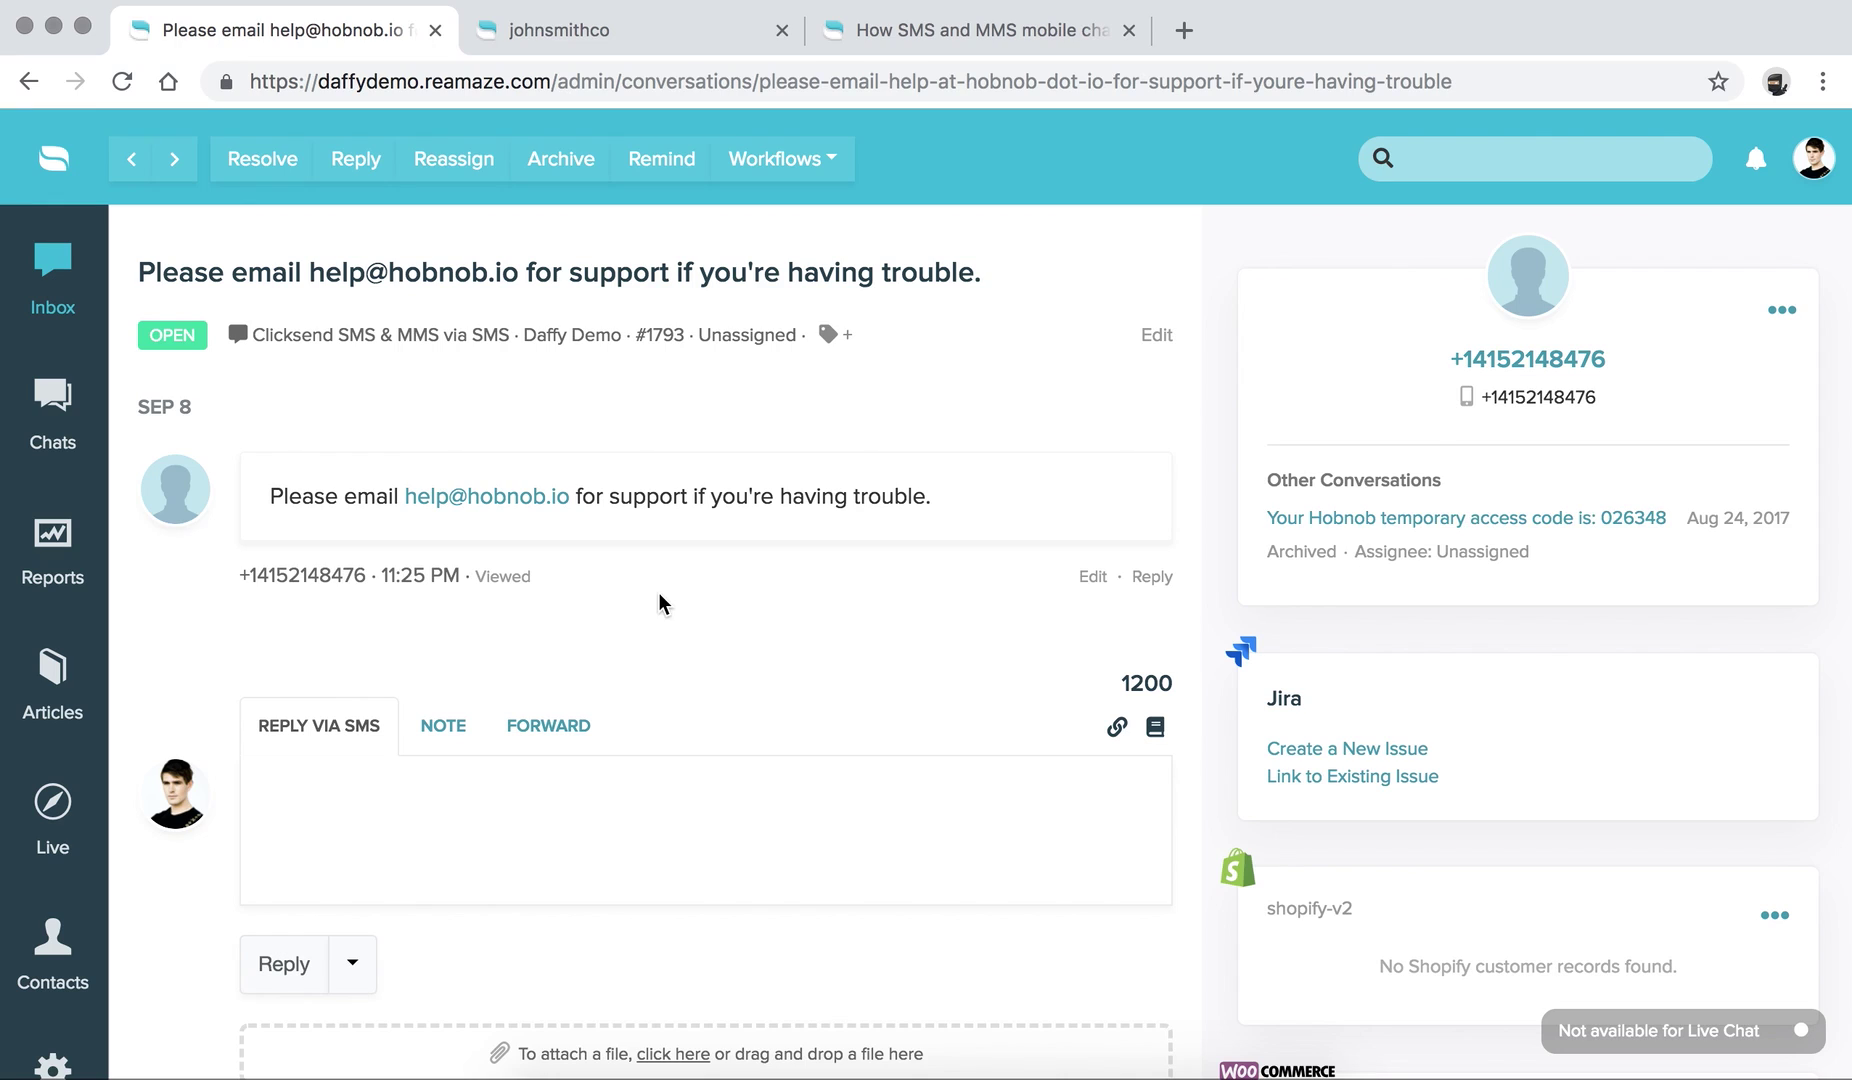
pyautogui.click(53, 270)
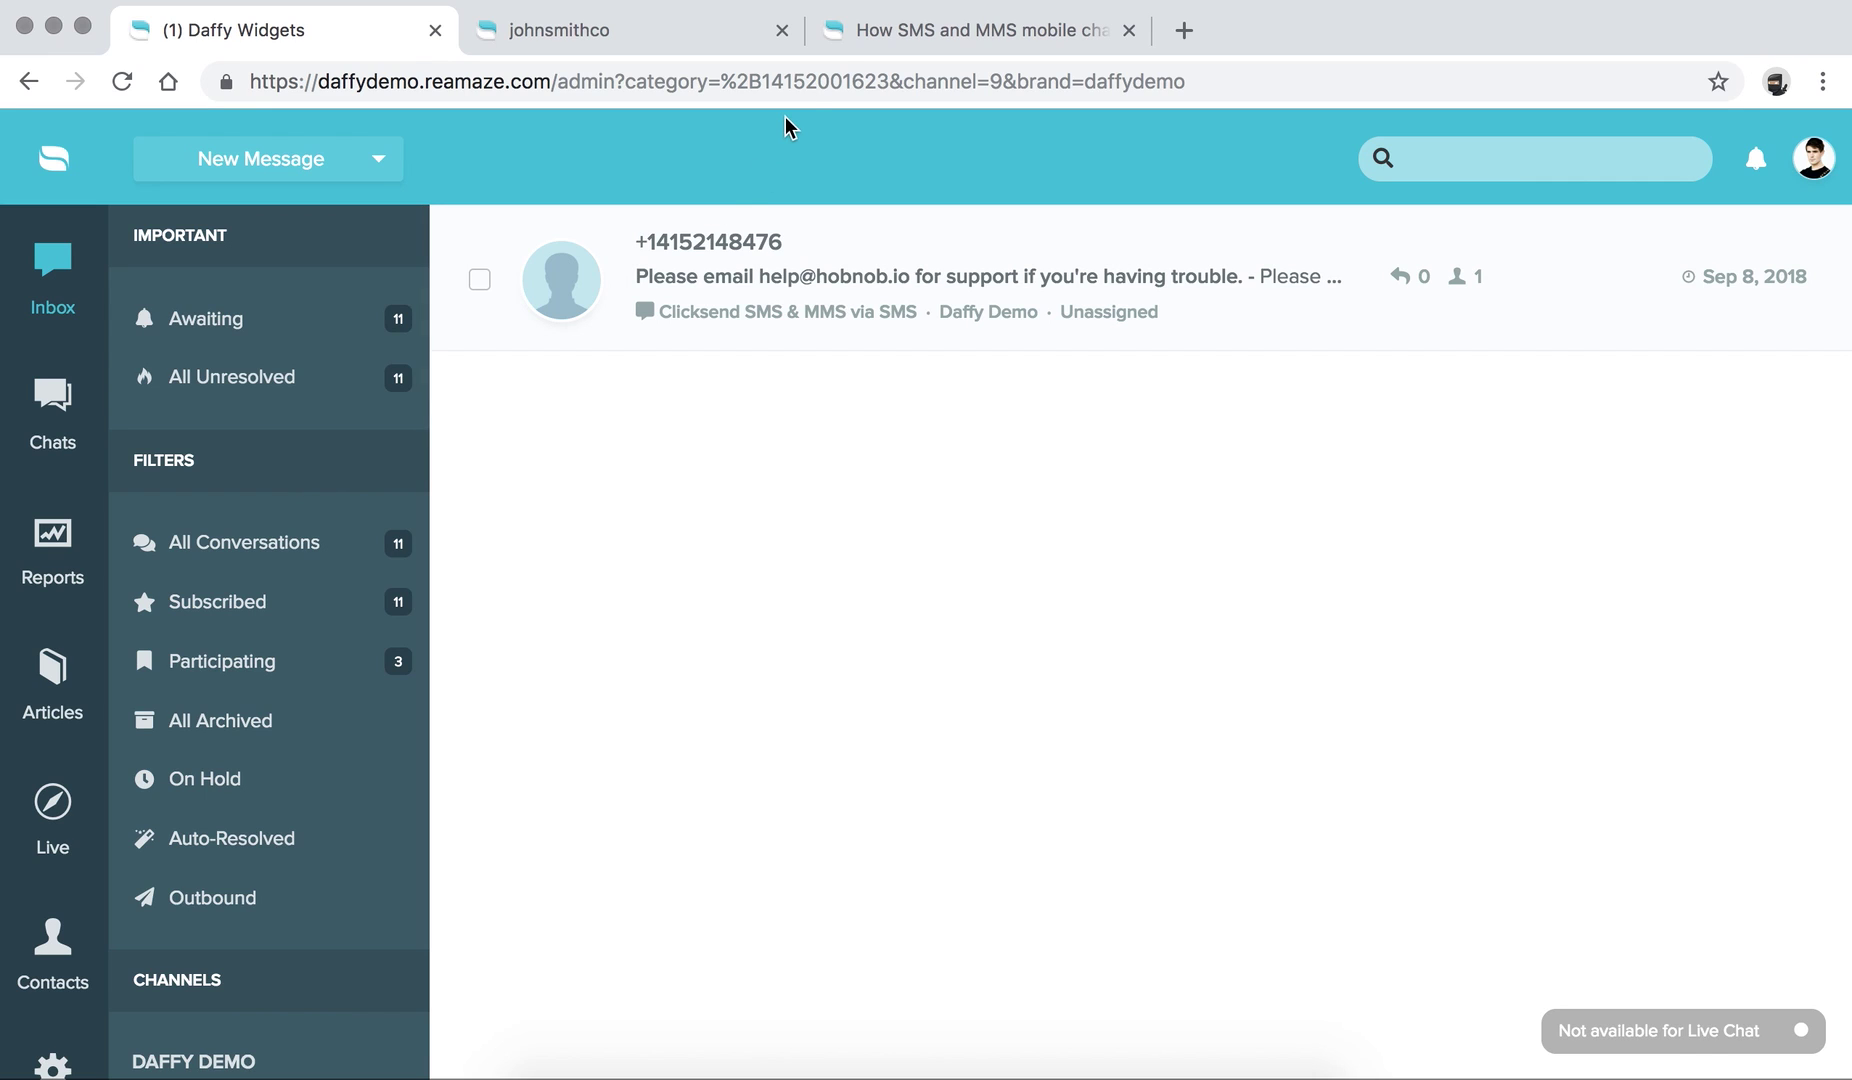
pyautogui.press('super+3')
# Step: Read through the SMS and MMS article, then return to the Daffy Widgets inbox
pyautogui.scroll(-15, 828, 378)
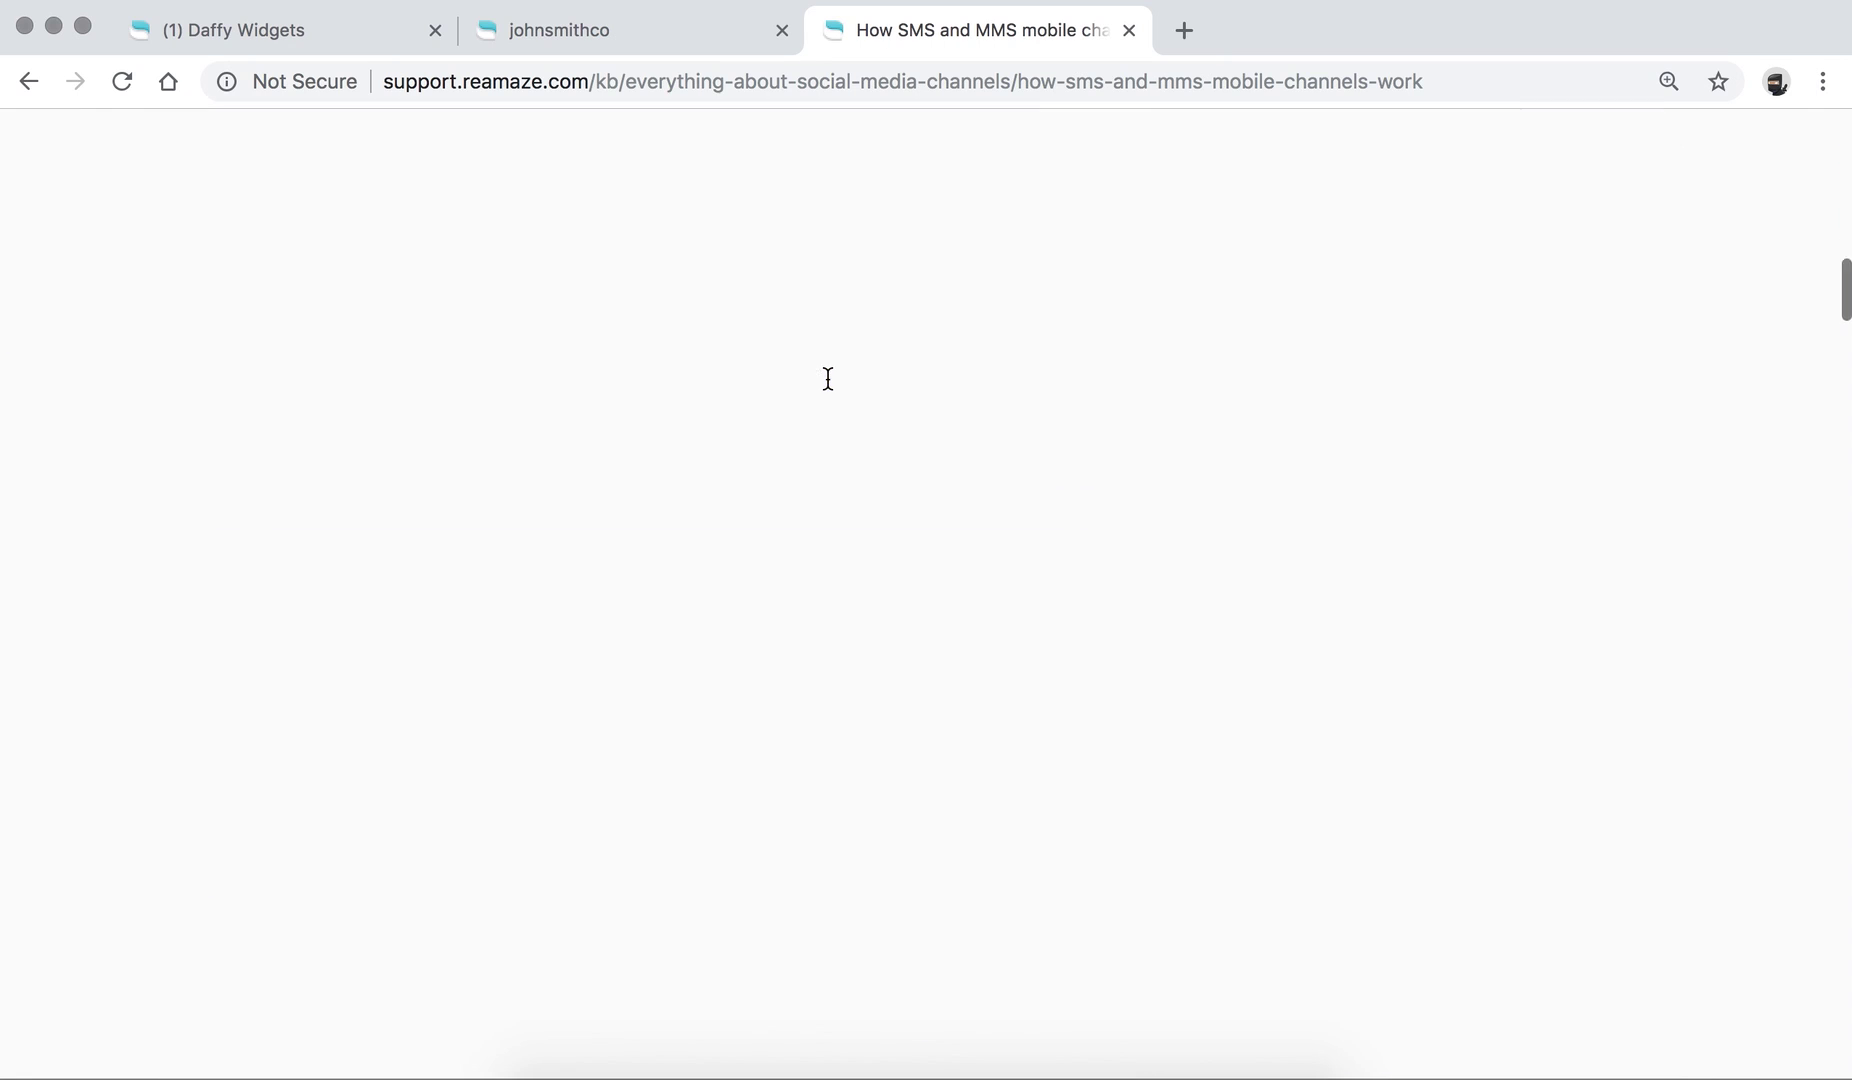
pyautogui.scroll(-3, 828, 378)
pyautogui.scroll(4, 828, 378)
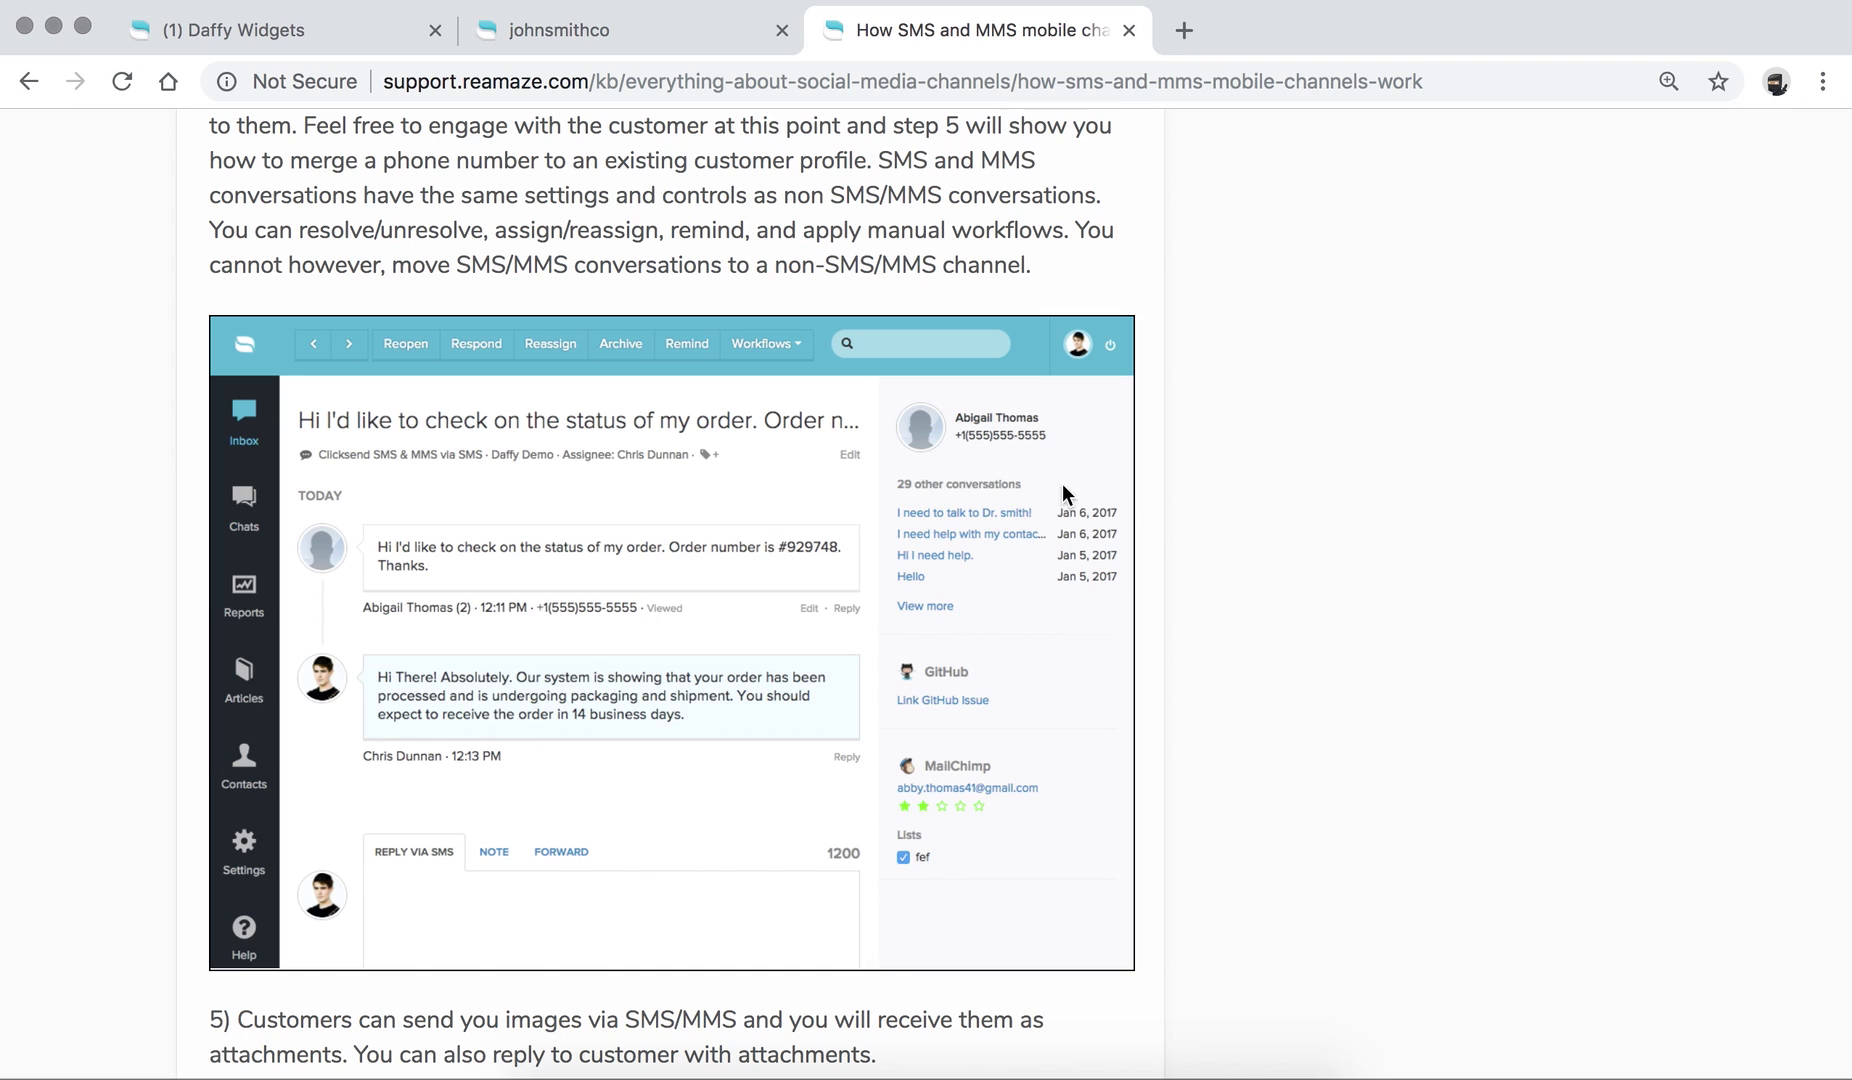
pyautogui.scroll(-10, 587, 640)
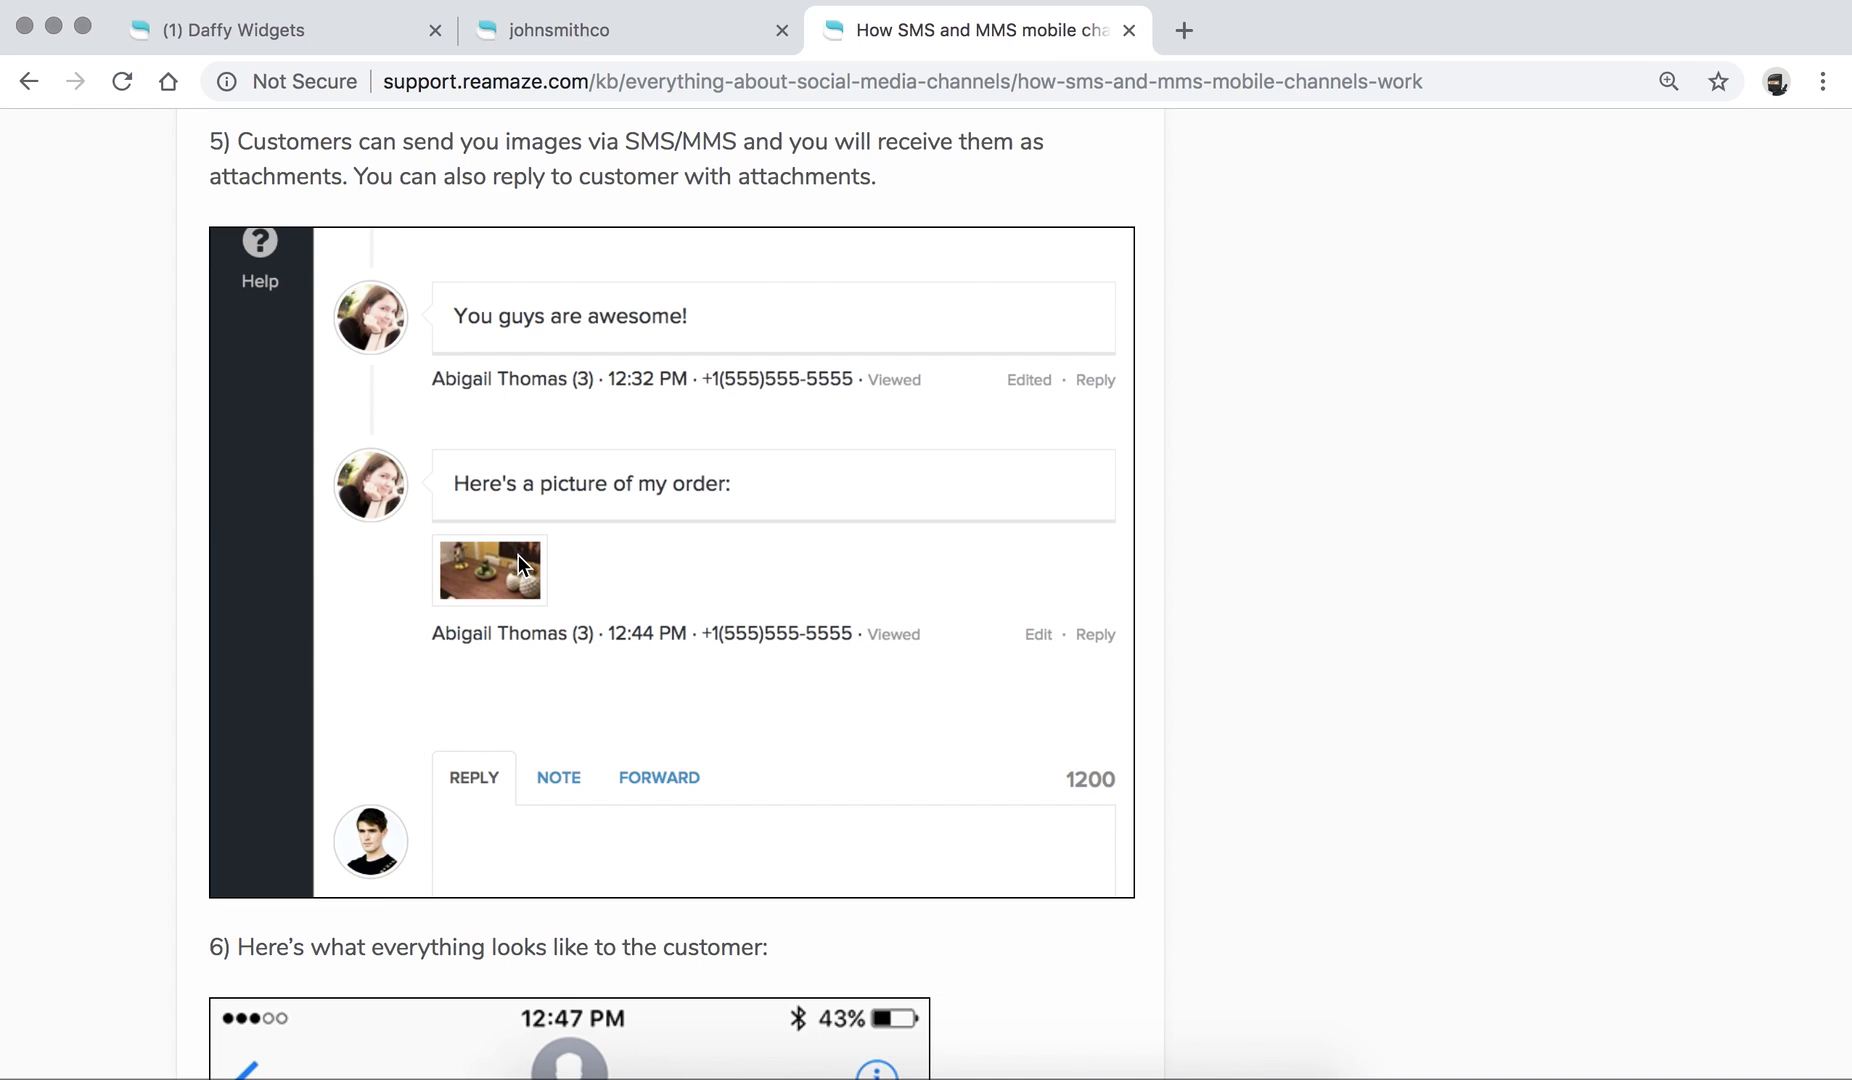
pyautogui.scroll(-10, 518, 556)
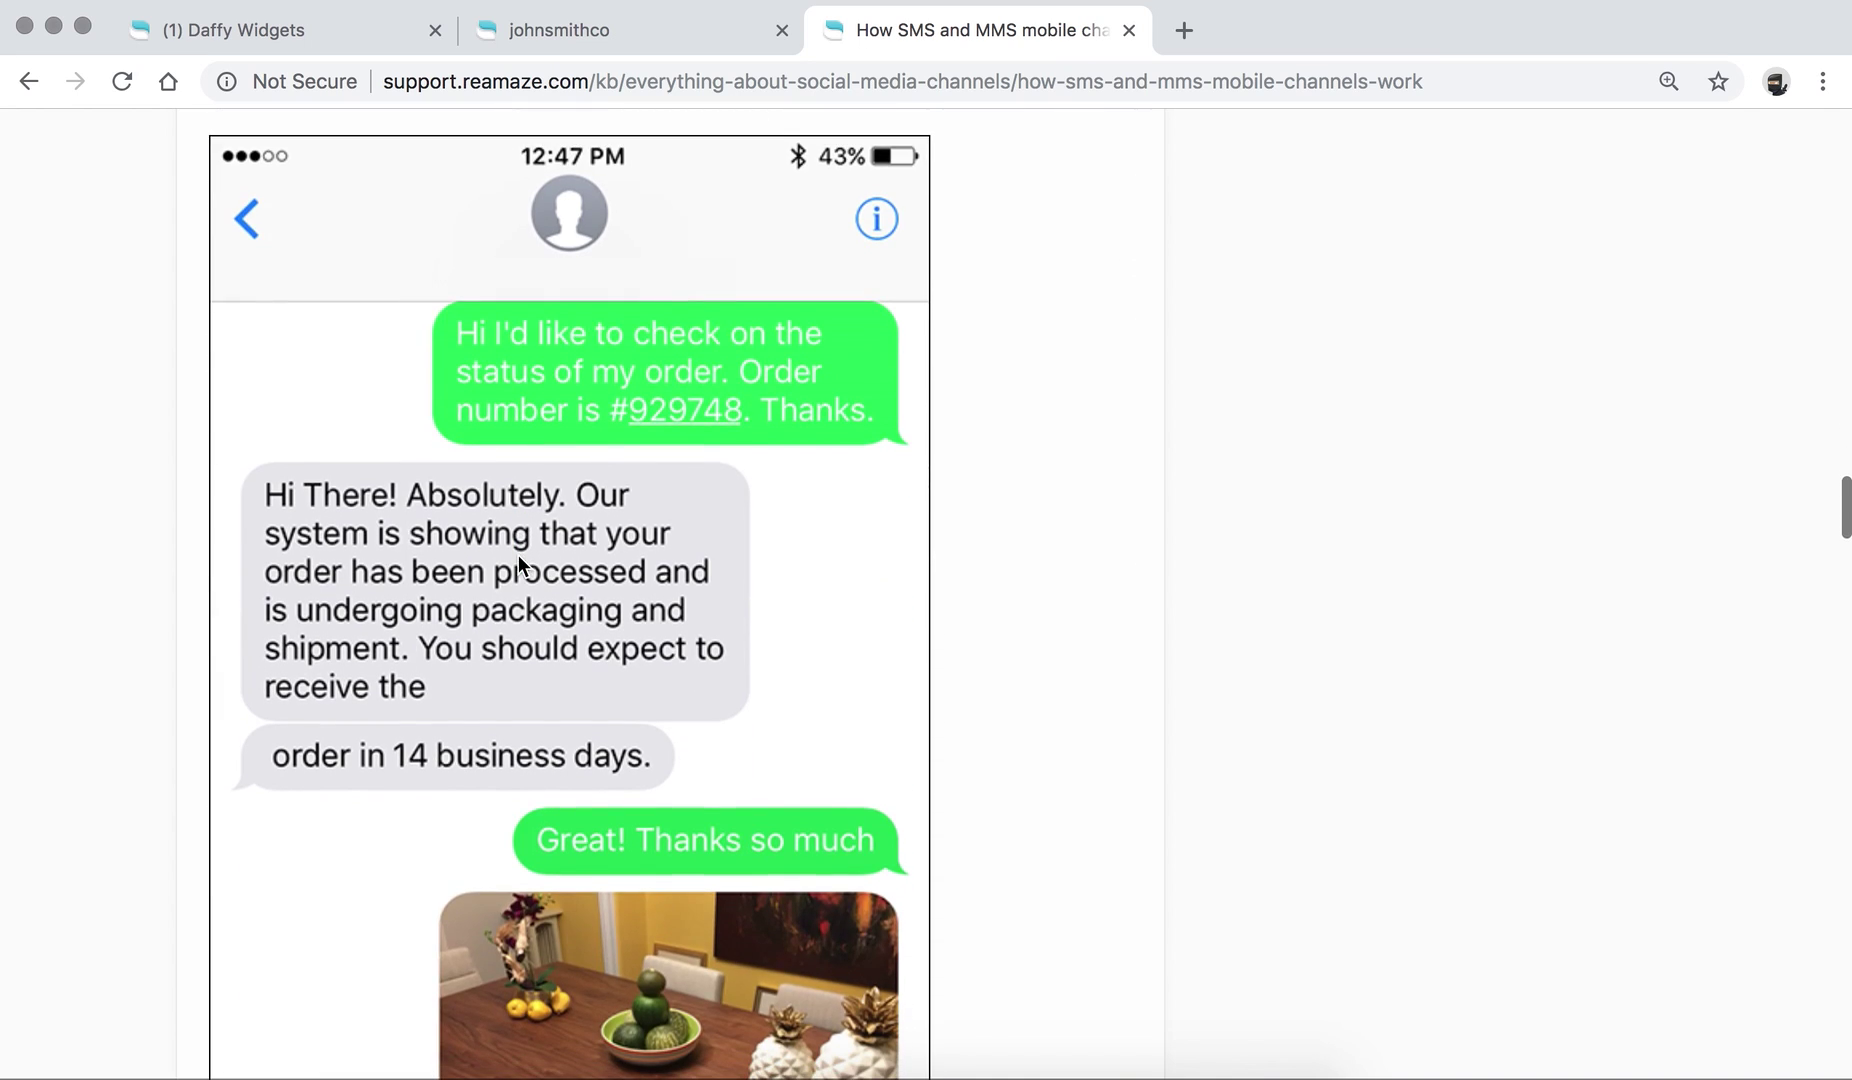
pyautogui.scroll(-3, 586, 600)
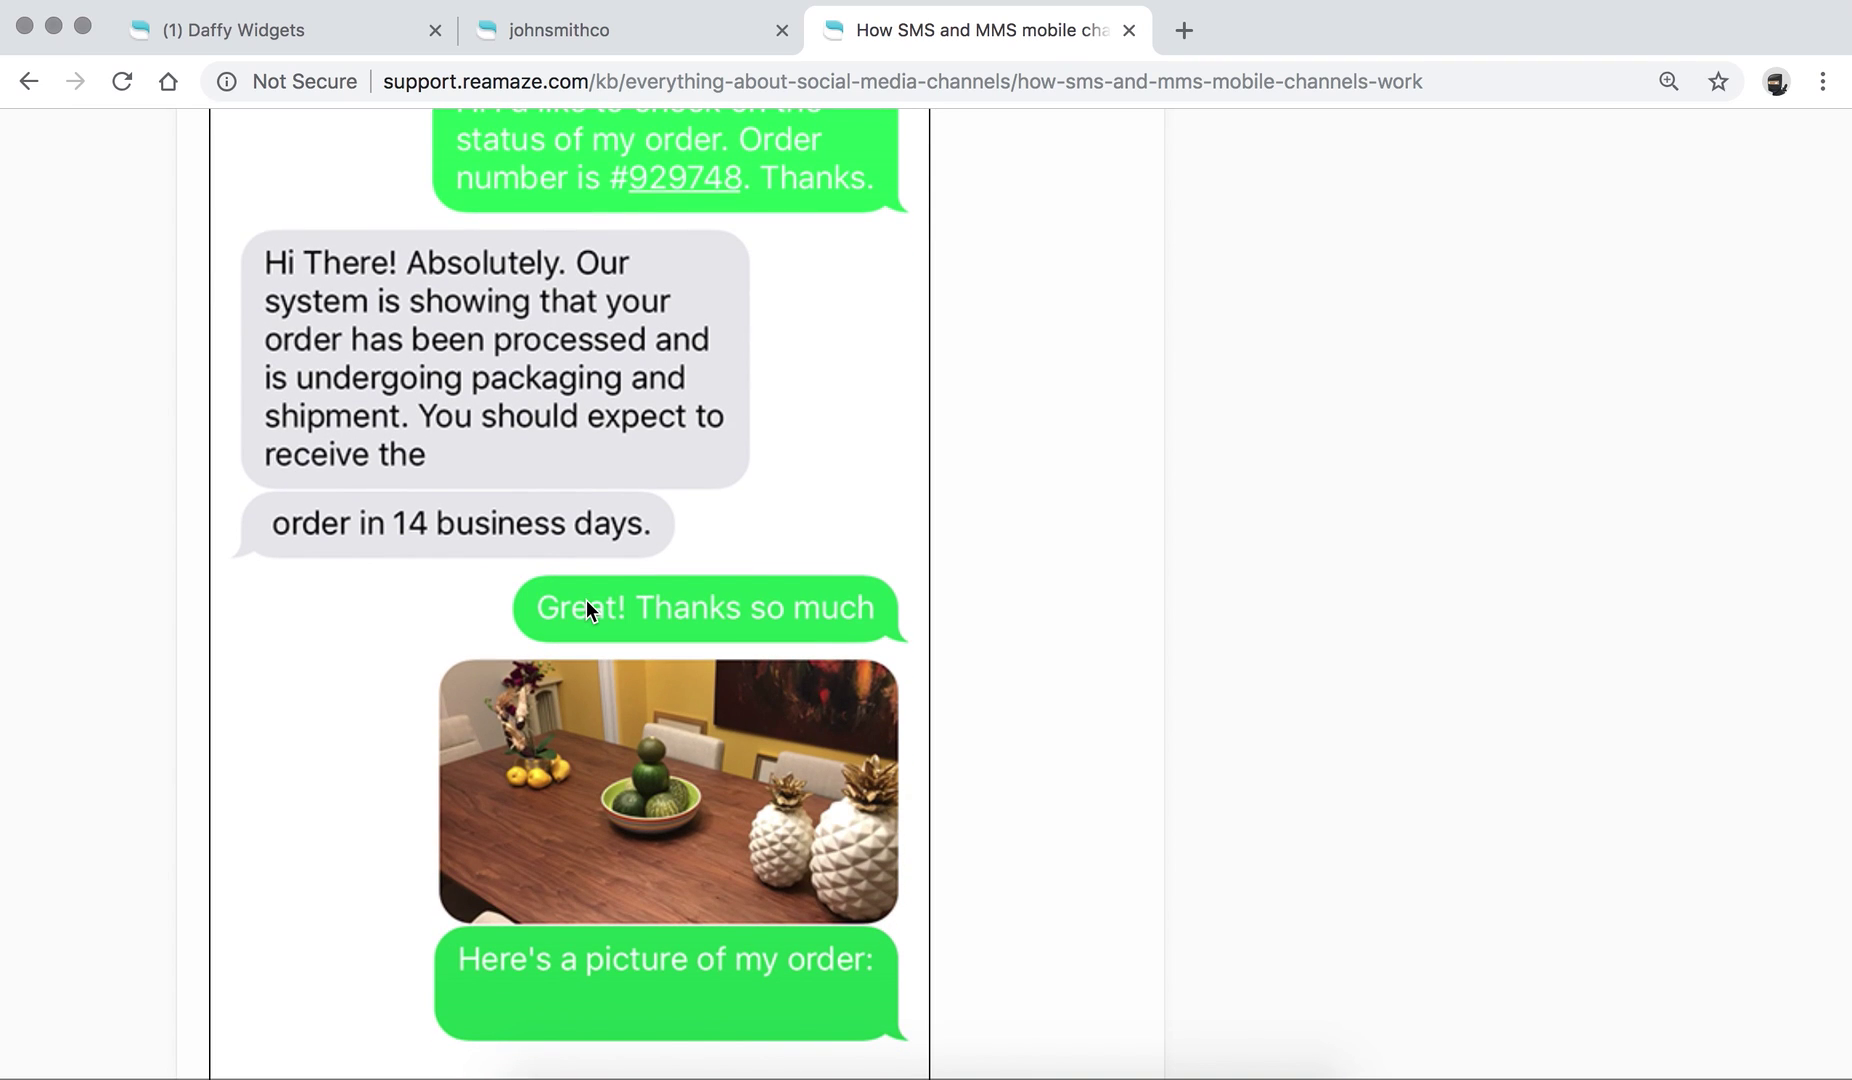
pyautogui.scroll(-2, 586, 600)
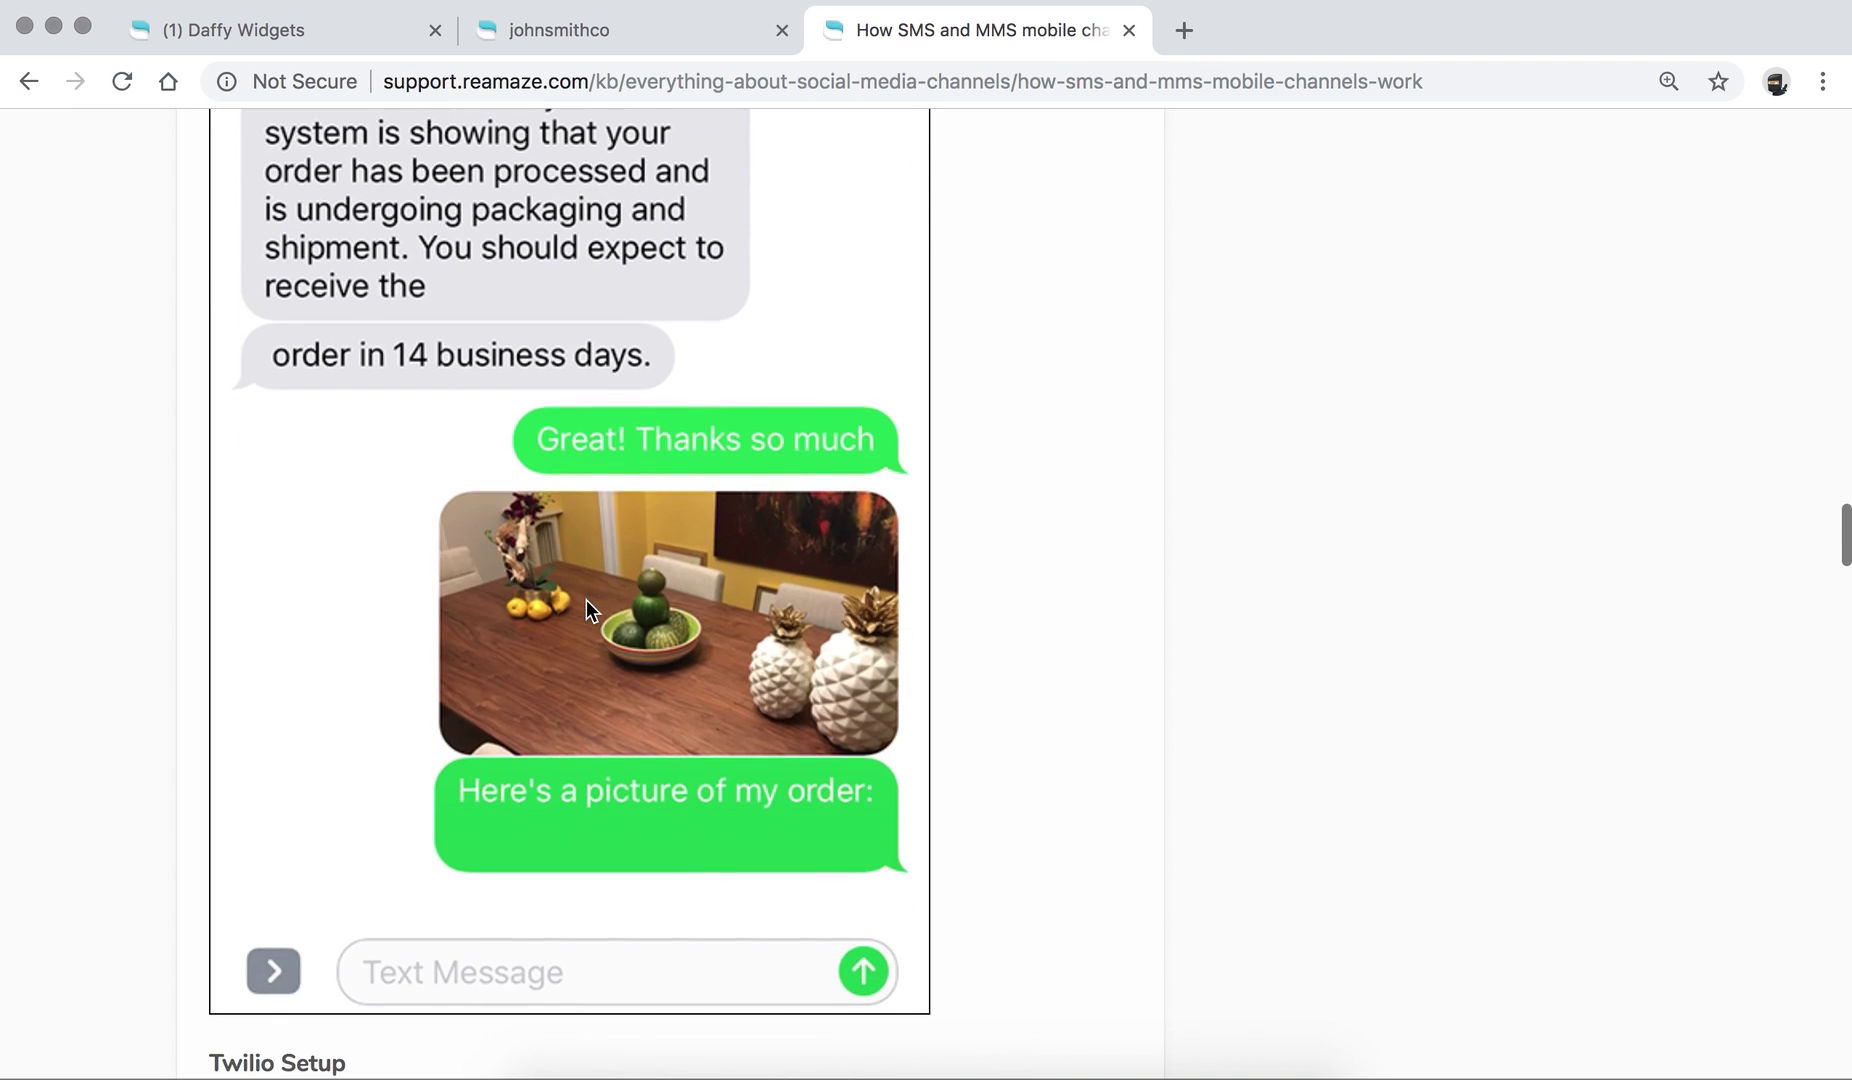
pyautogui.scroll(1, 586, 600)
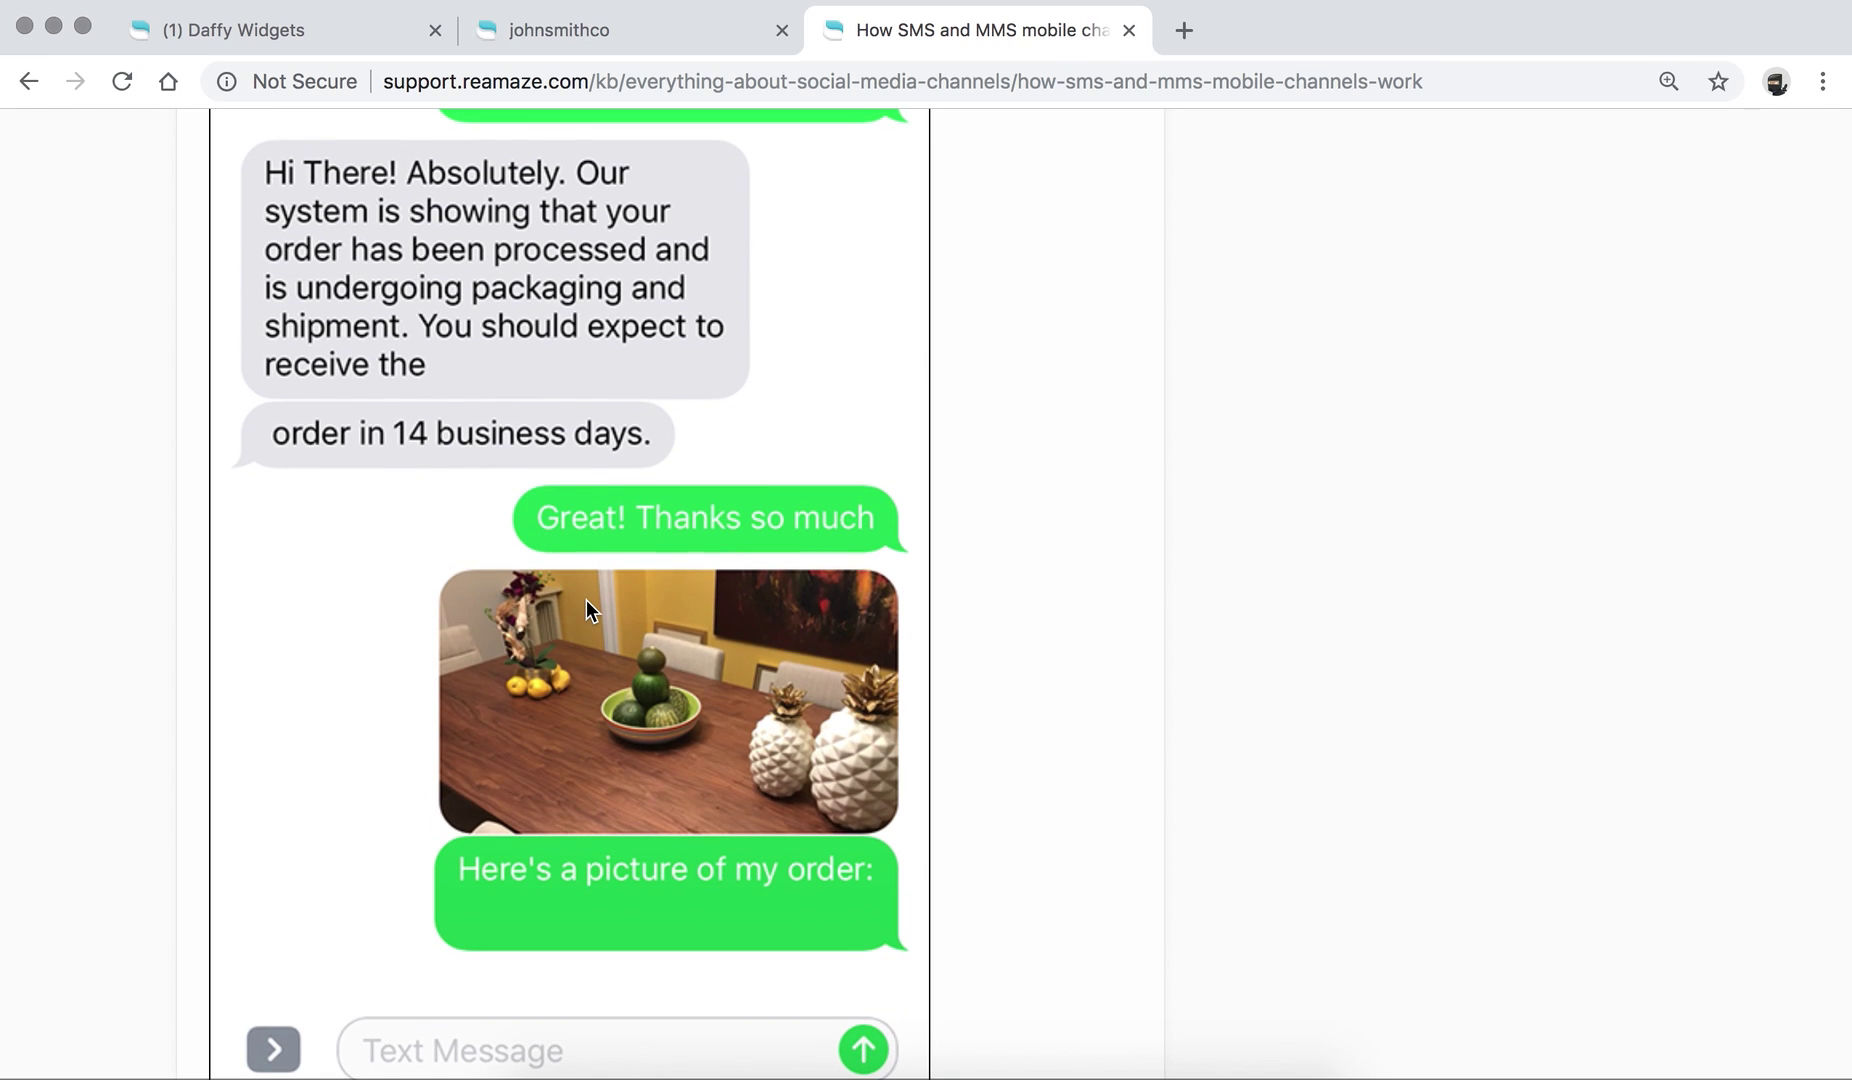
pyautogui.scroll(2, 586, 600)
pyautogui.scroll(-1, 586, 600)
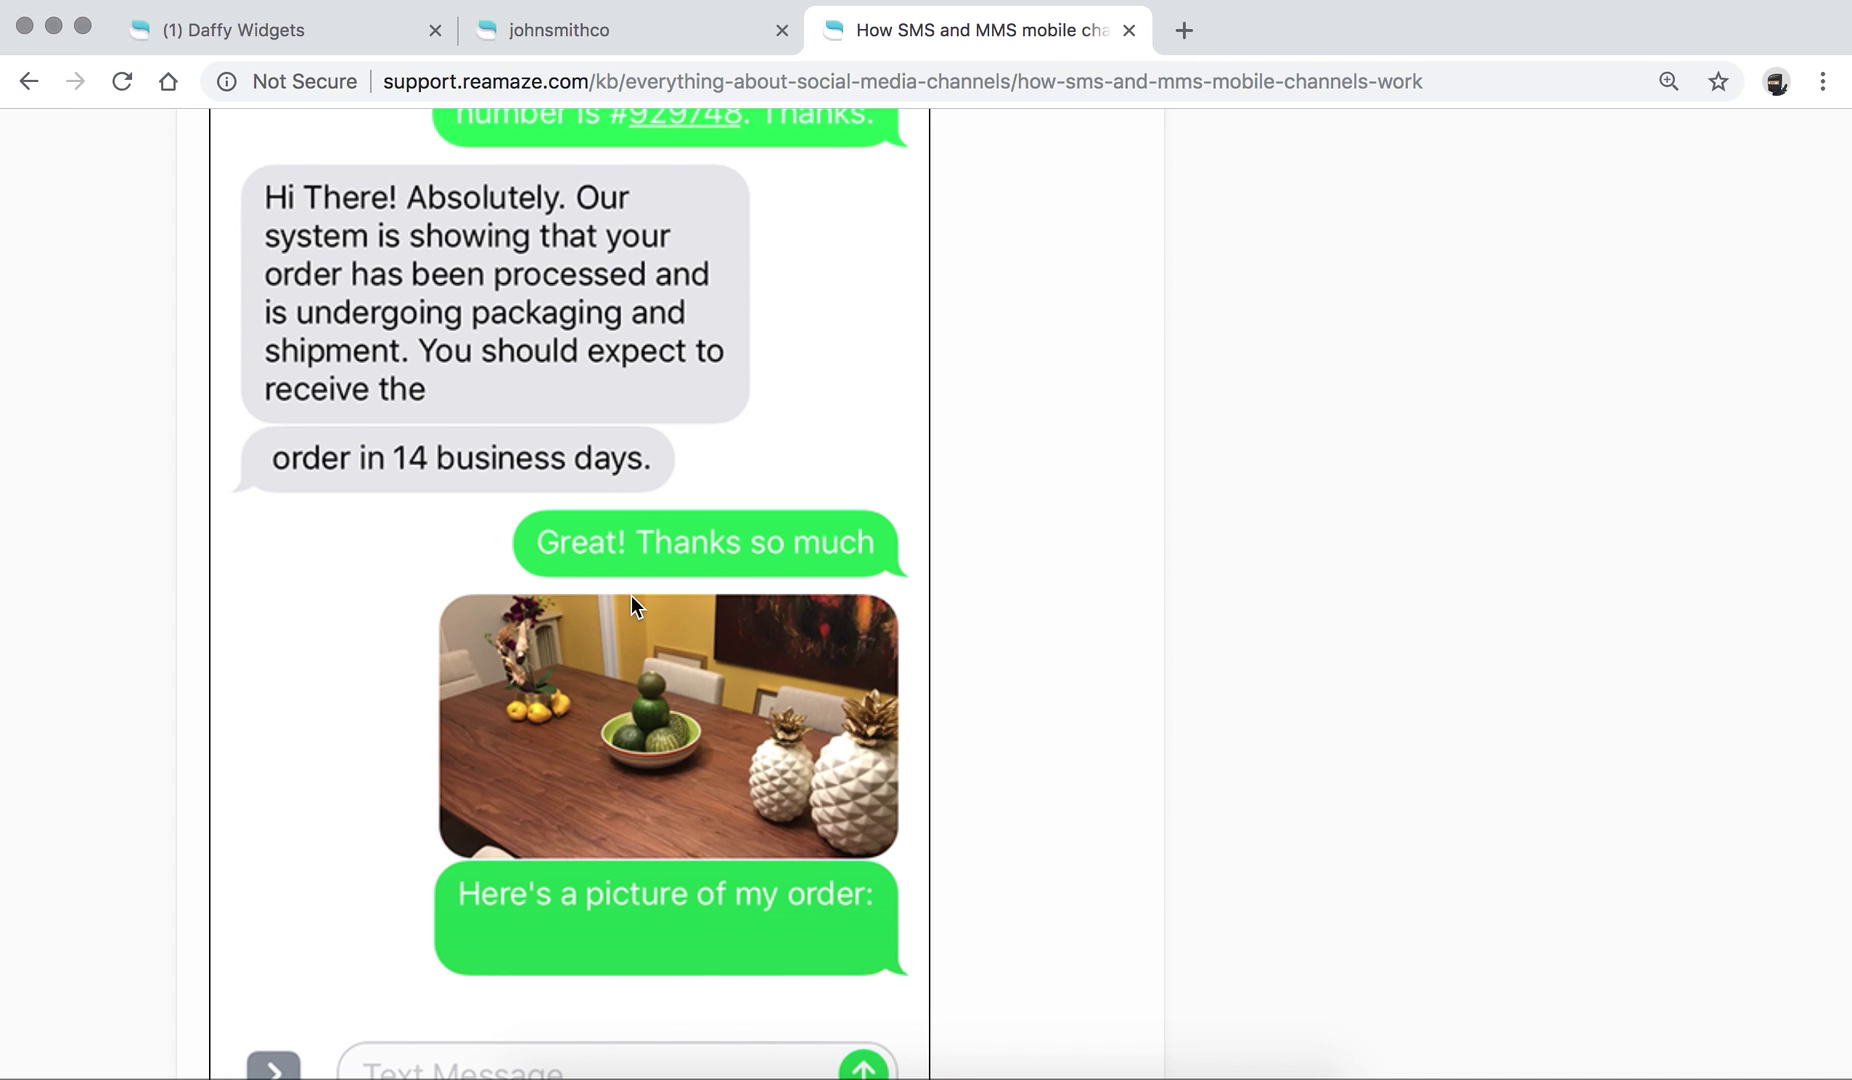
pyautogui.scroll(15, 648, 392)
pyautogui.scroll(5, 648, 390)
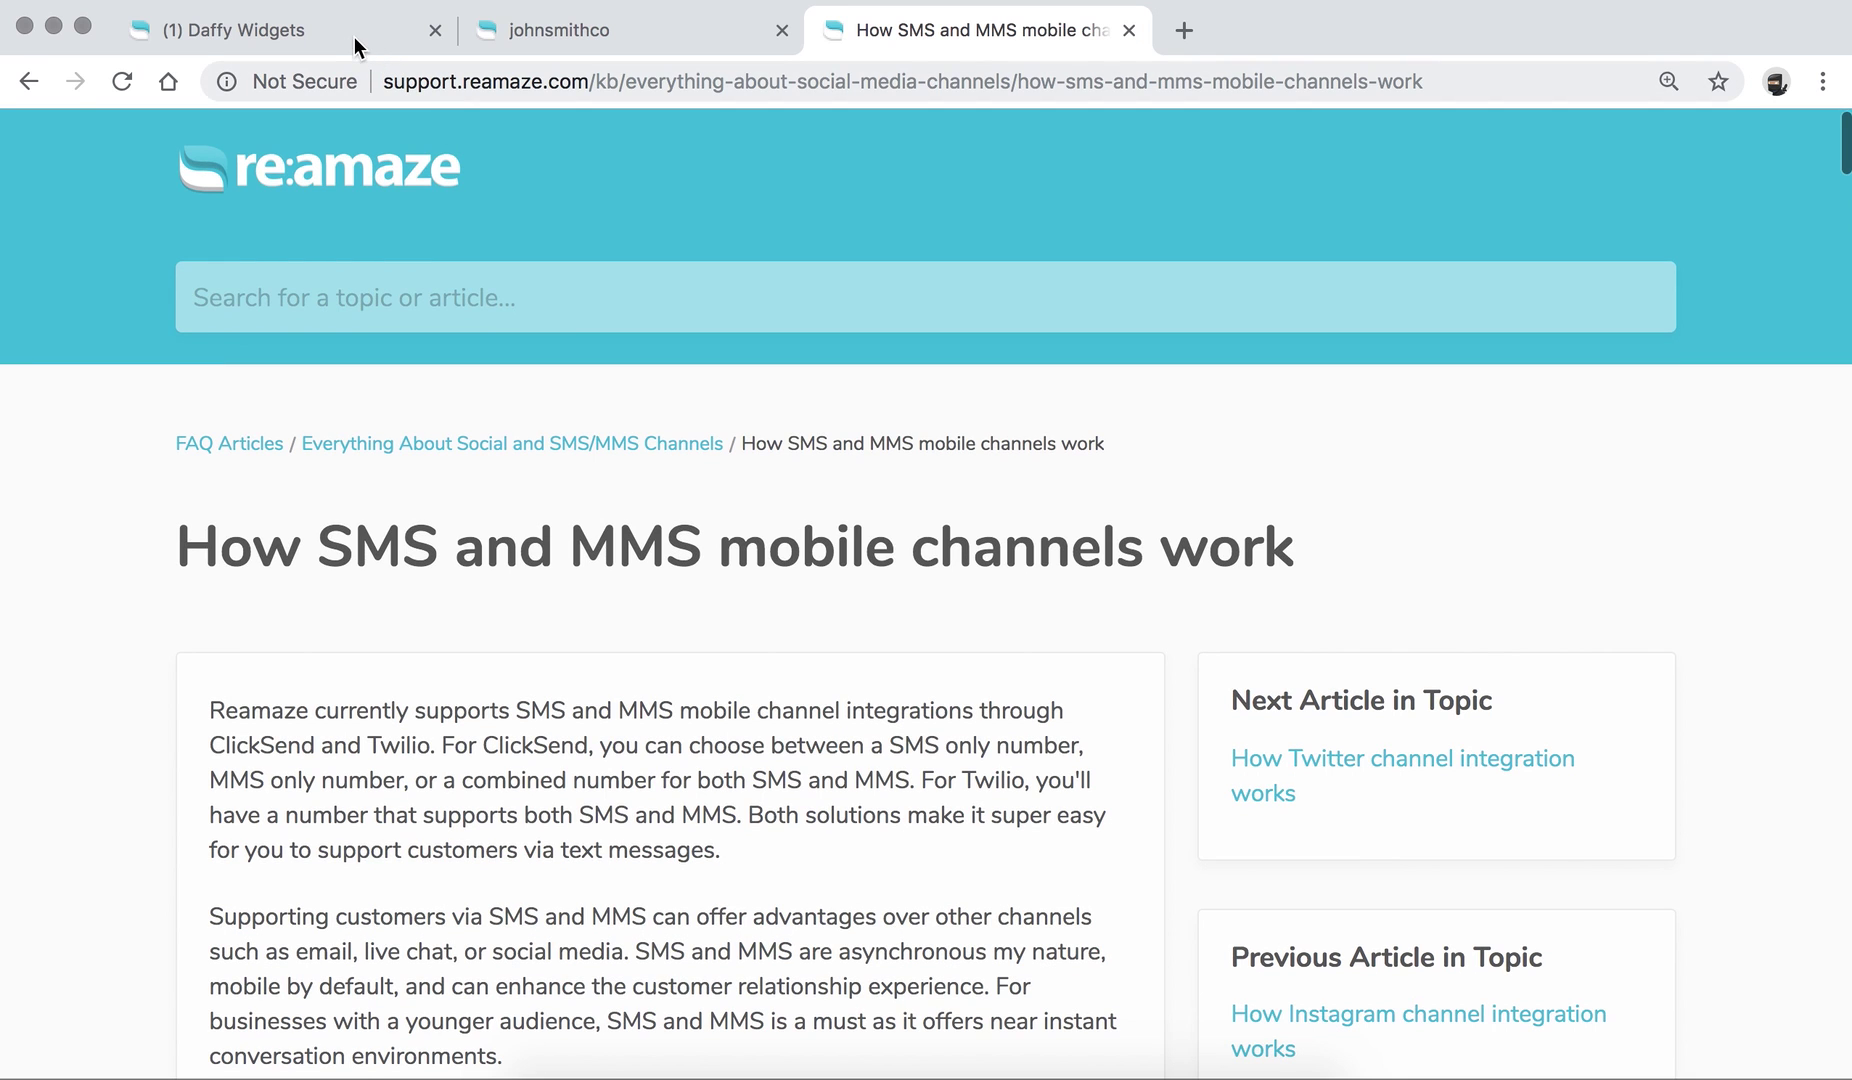
pyautogui.click(349, 32)
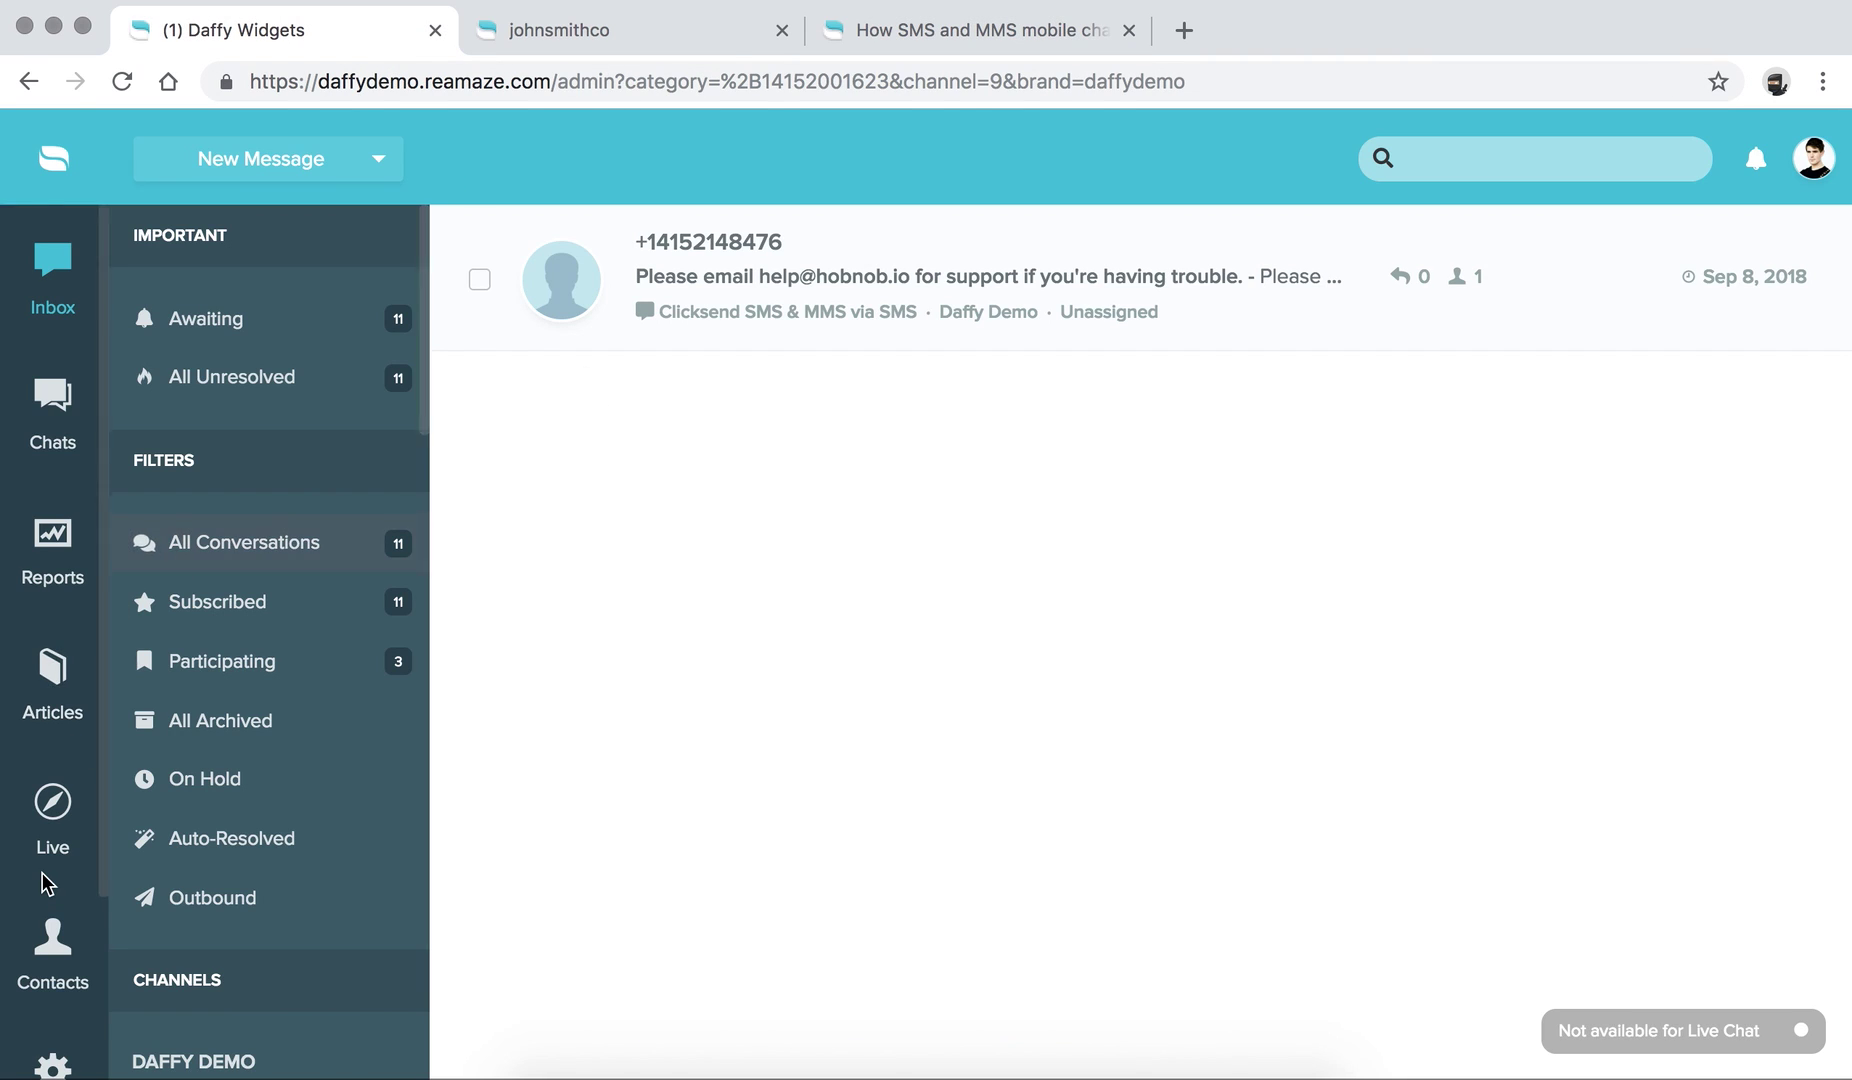
pyautogui.scroll(-3, 47, 882)
# Step: Go from Settings through Email Channels to Voice Channels, showing the My Aircall integration
pyautogui.click(55, 932)
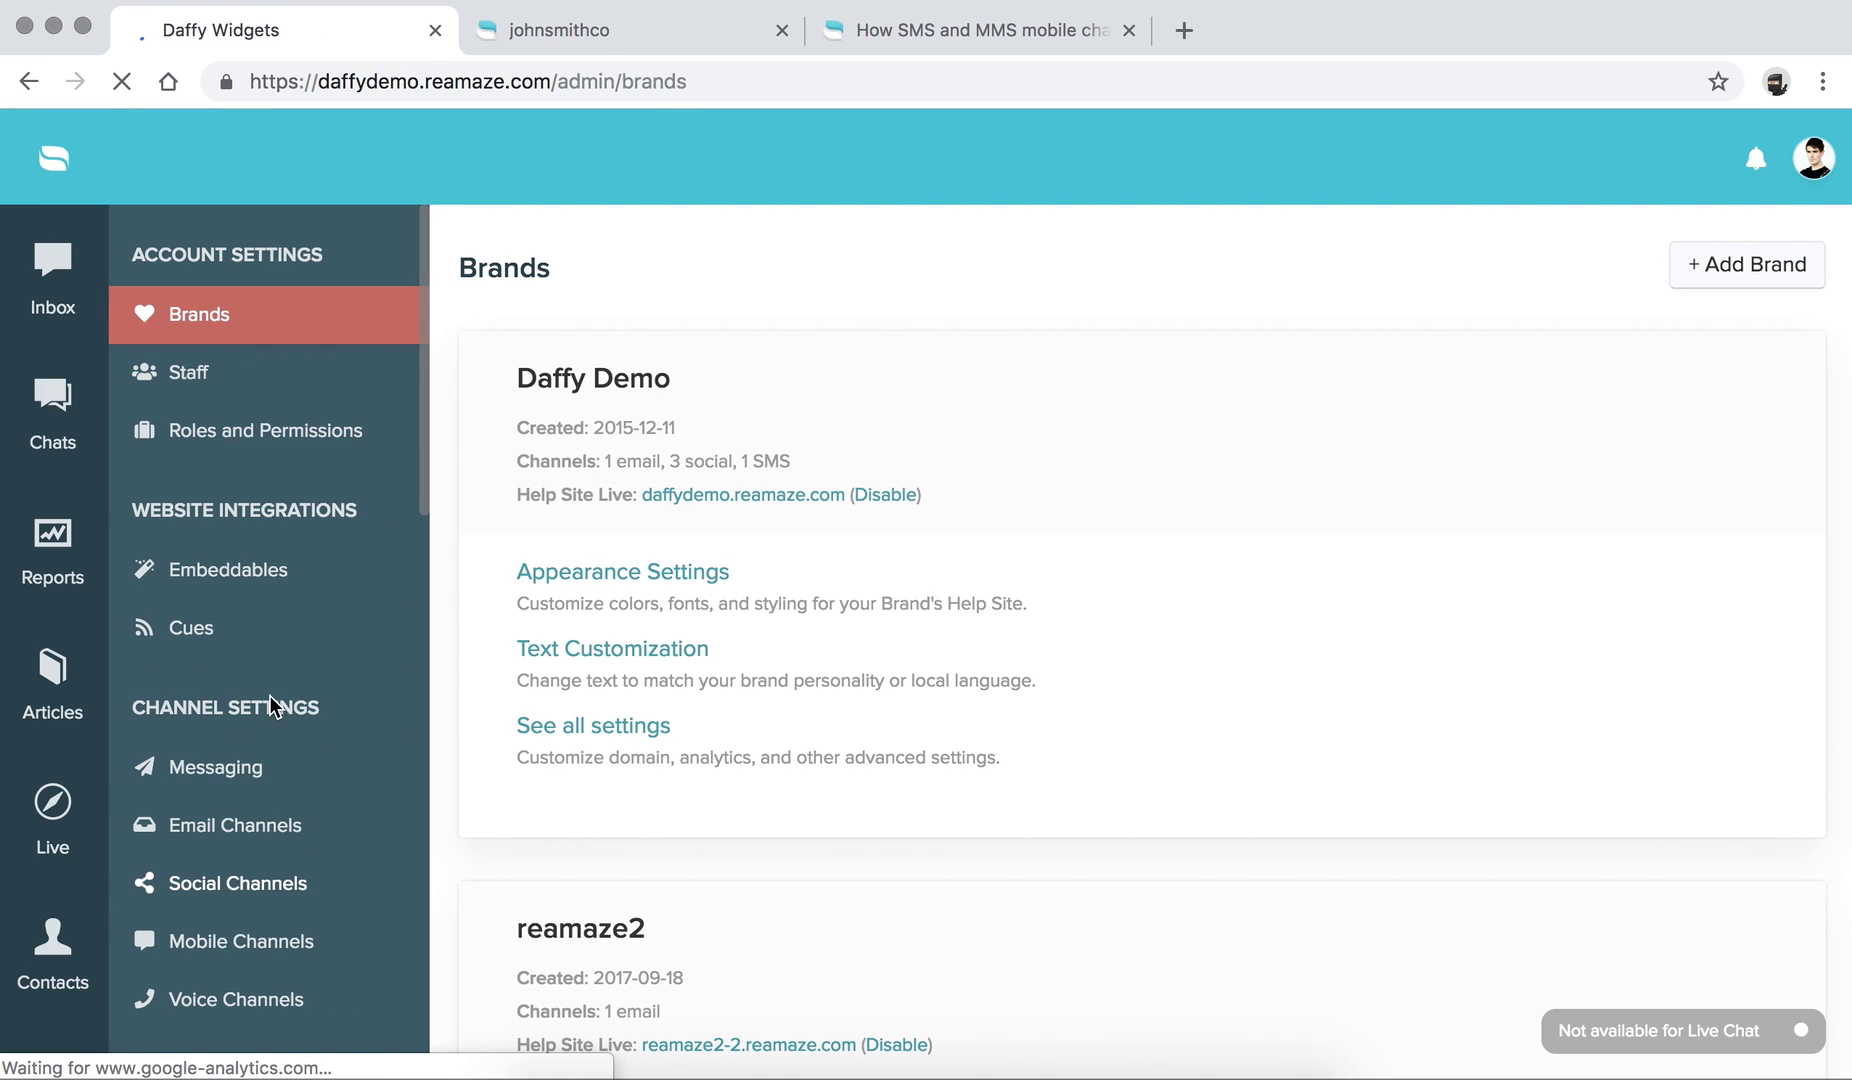
pyautogui.scroll(-3, 269, 694)
pyautogui.click(215, 648)
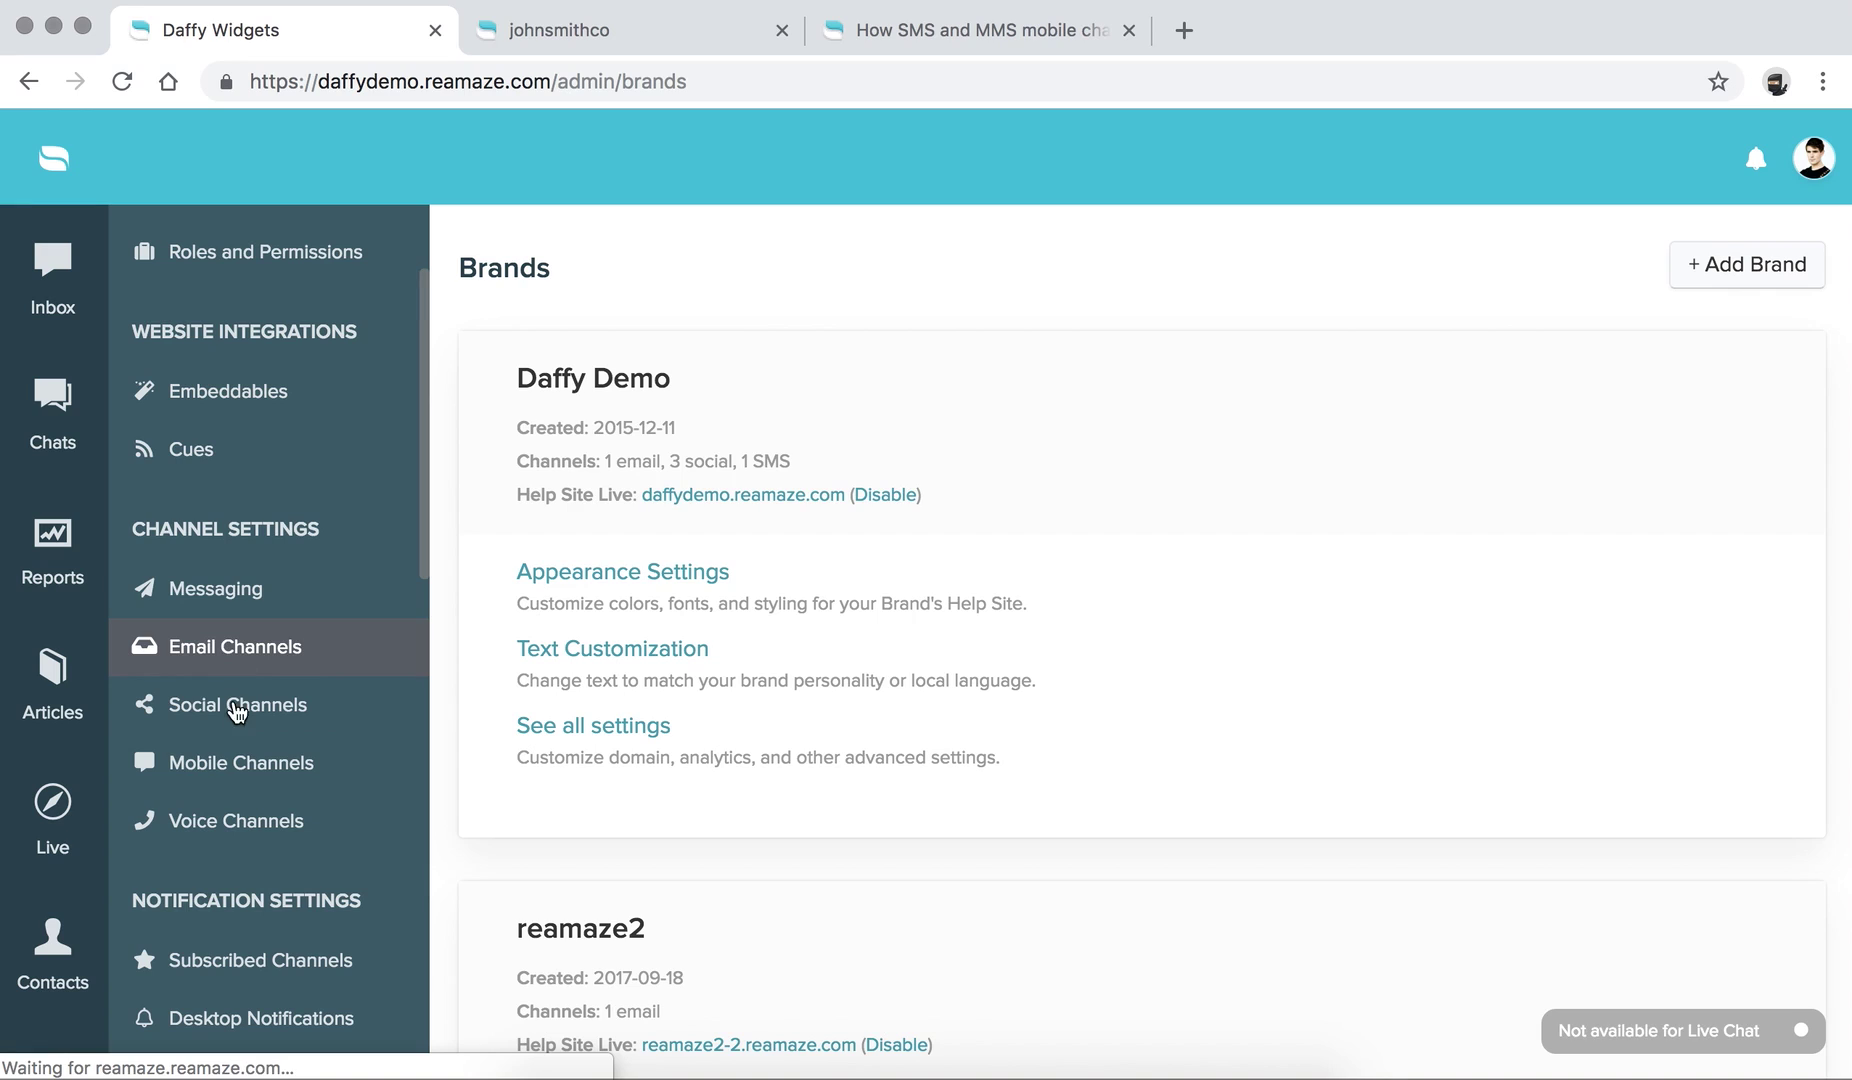
pyautogui.click(230, 828)
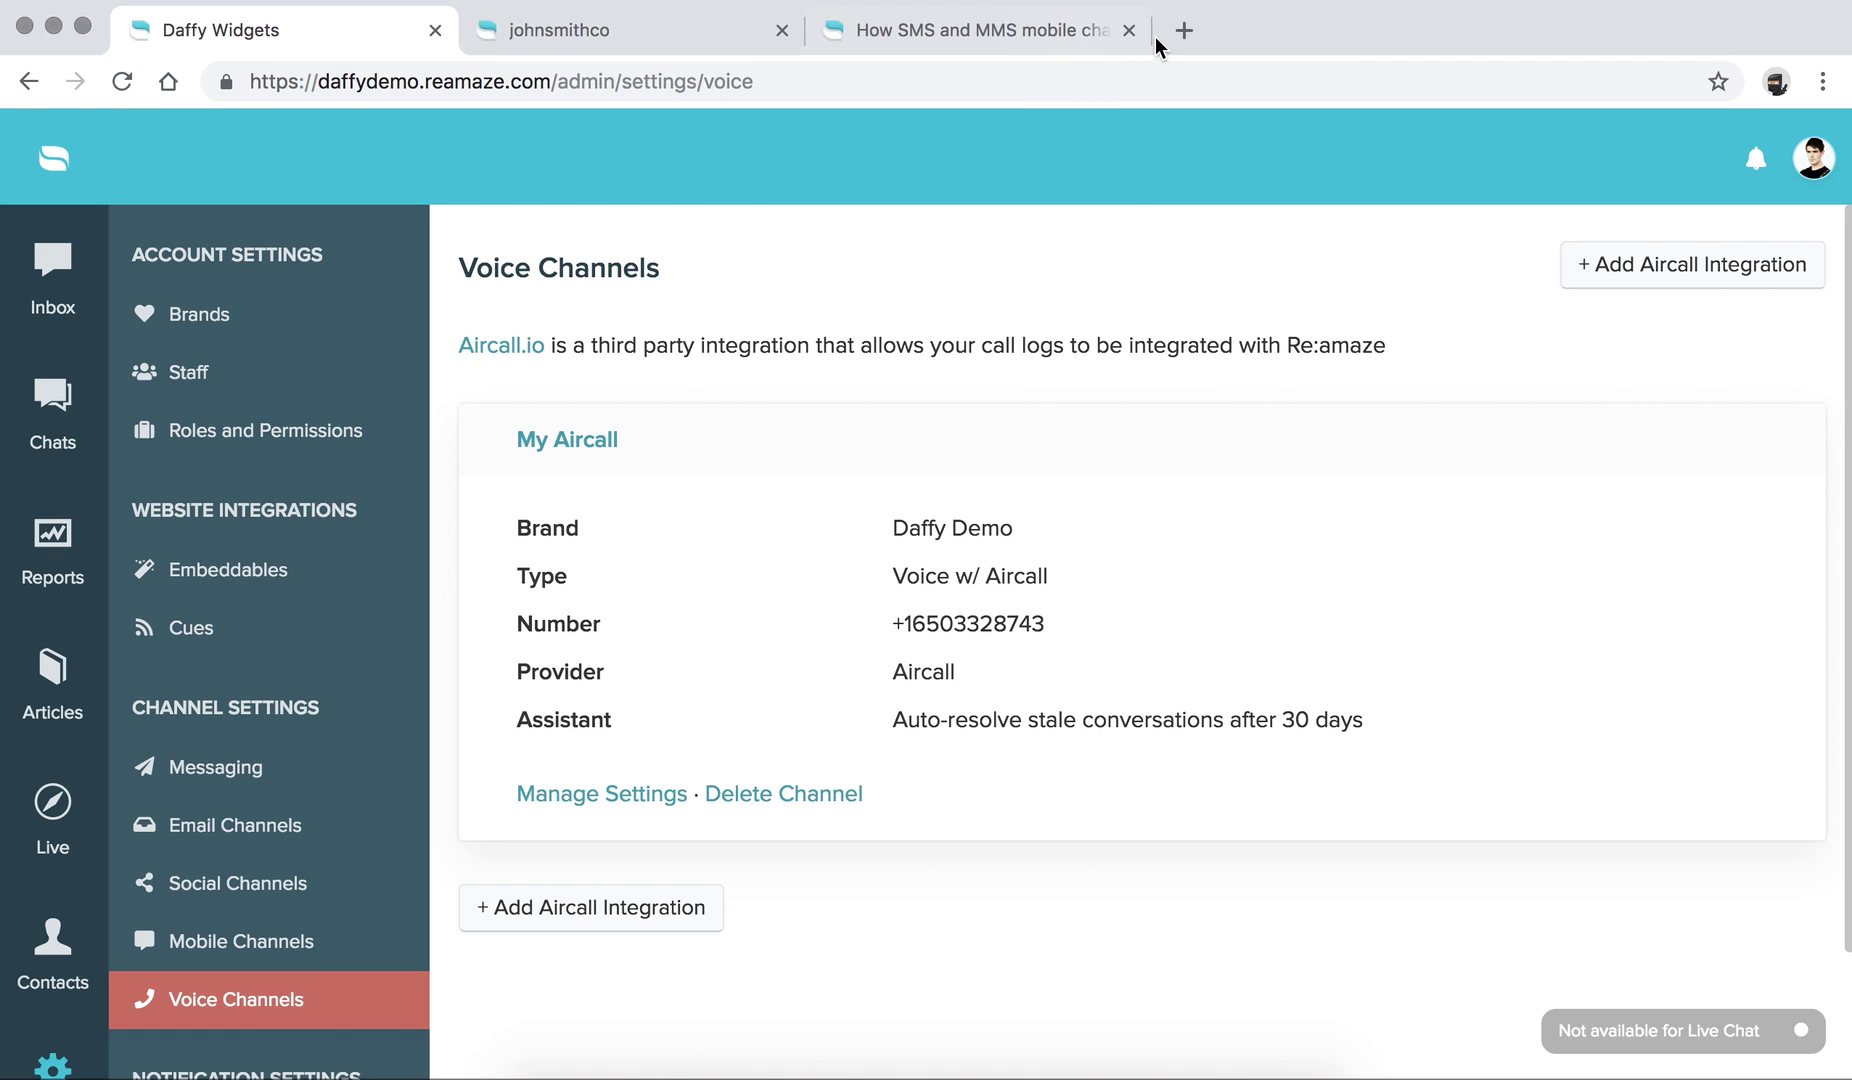
pyautogui.click(1023, 33)
# Step: Search the help center for 'aircall' and open the Aircall.io Integration article
pyautogui.click(800, 273)
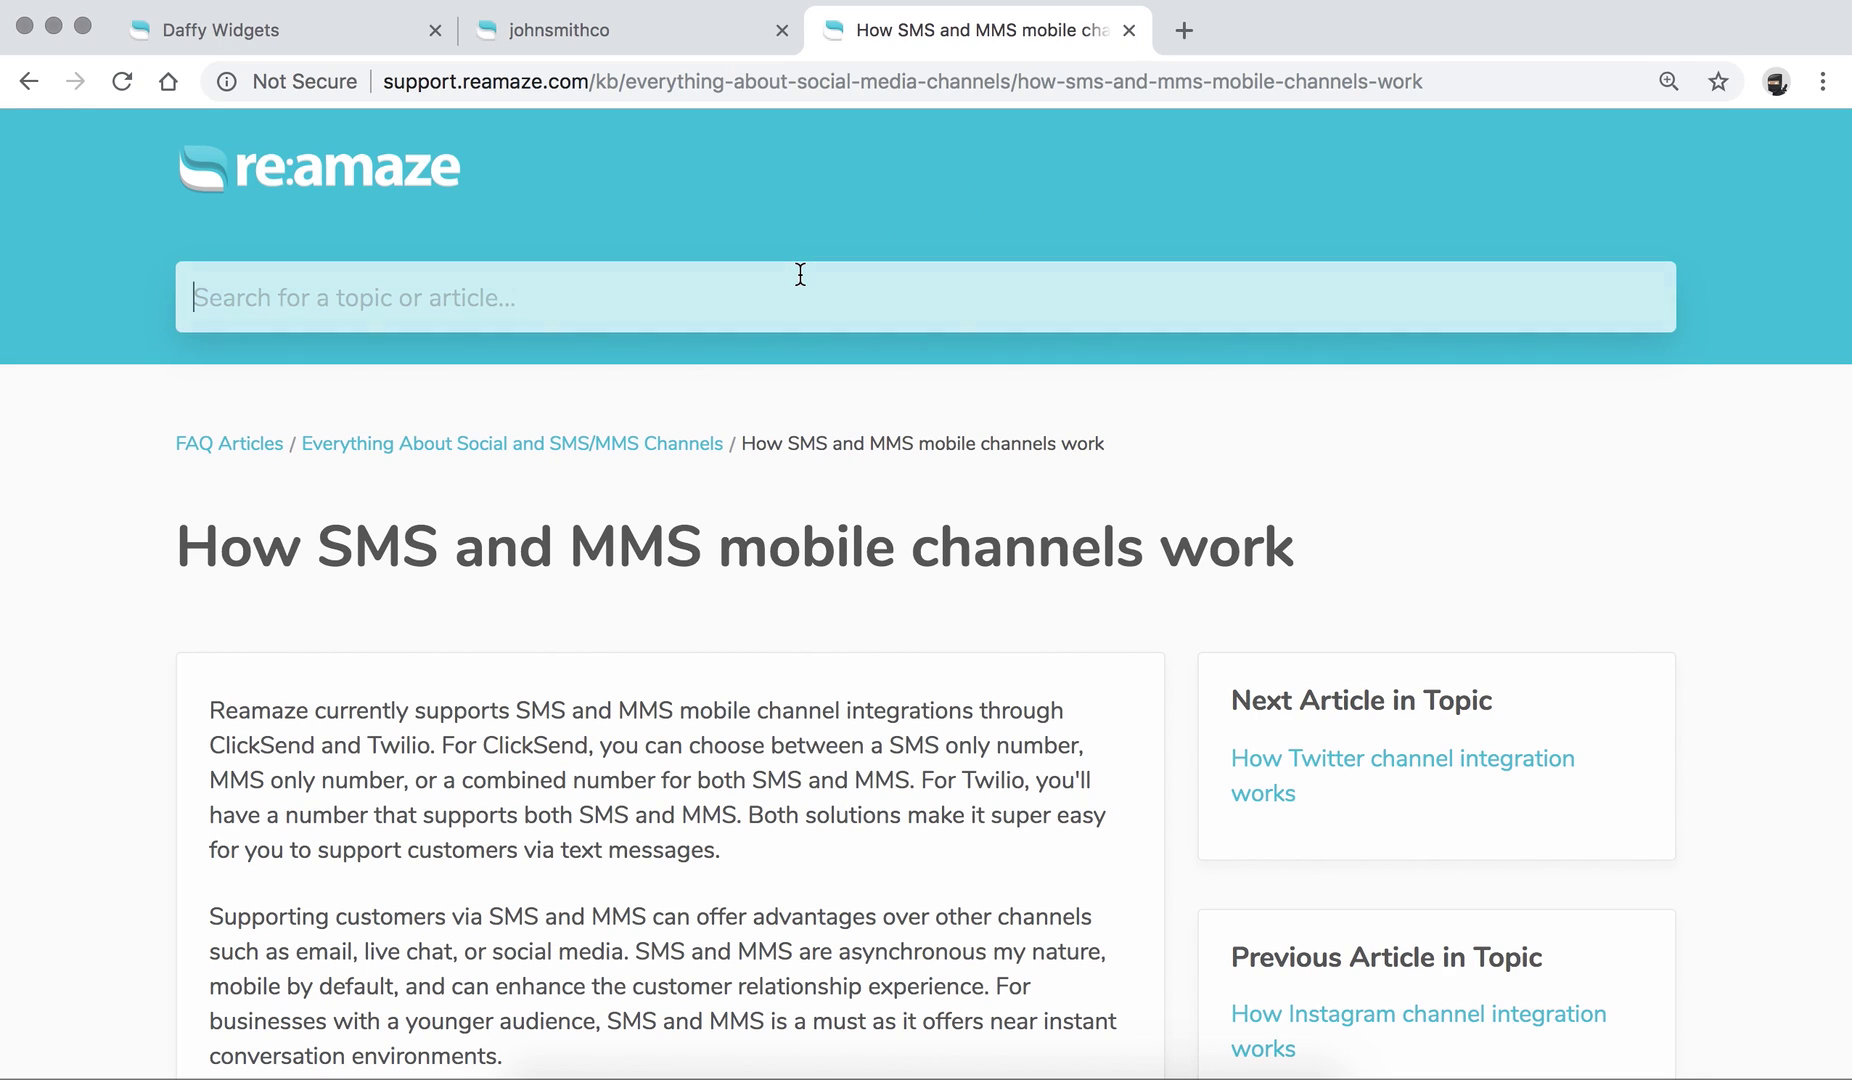
pyautogui.write('aircall')
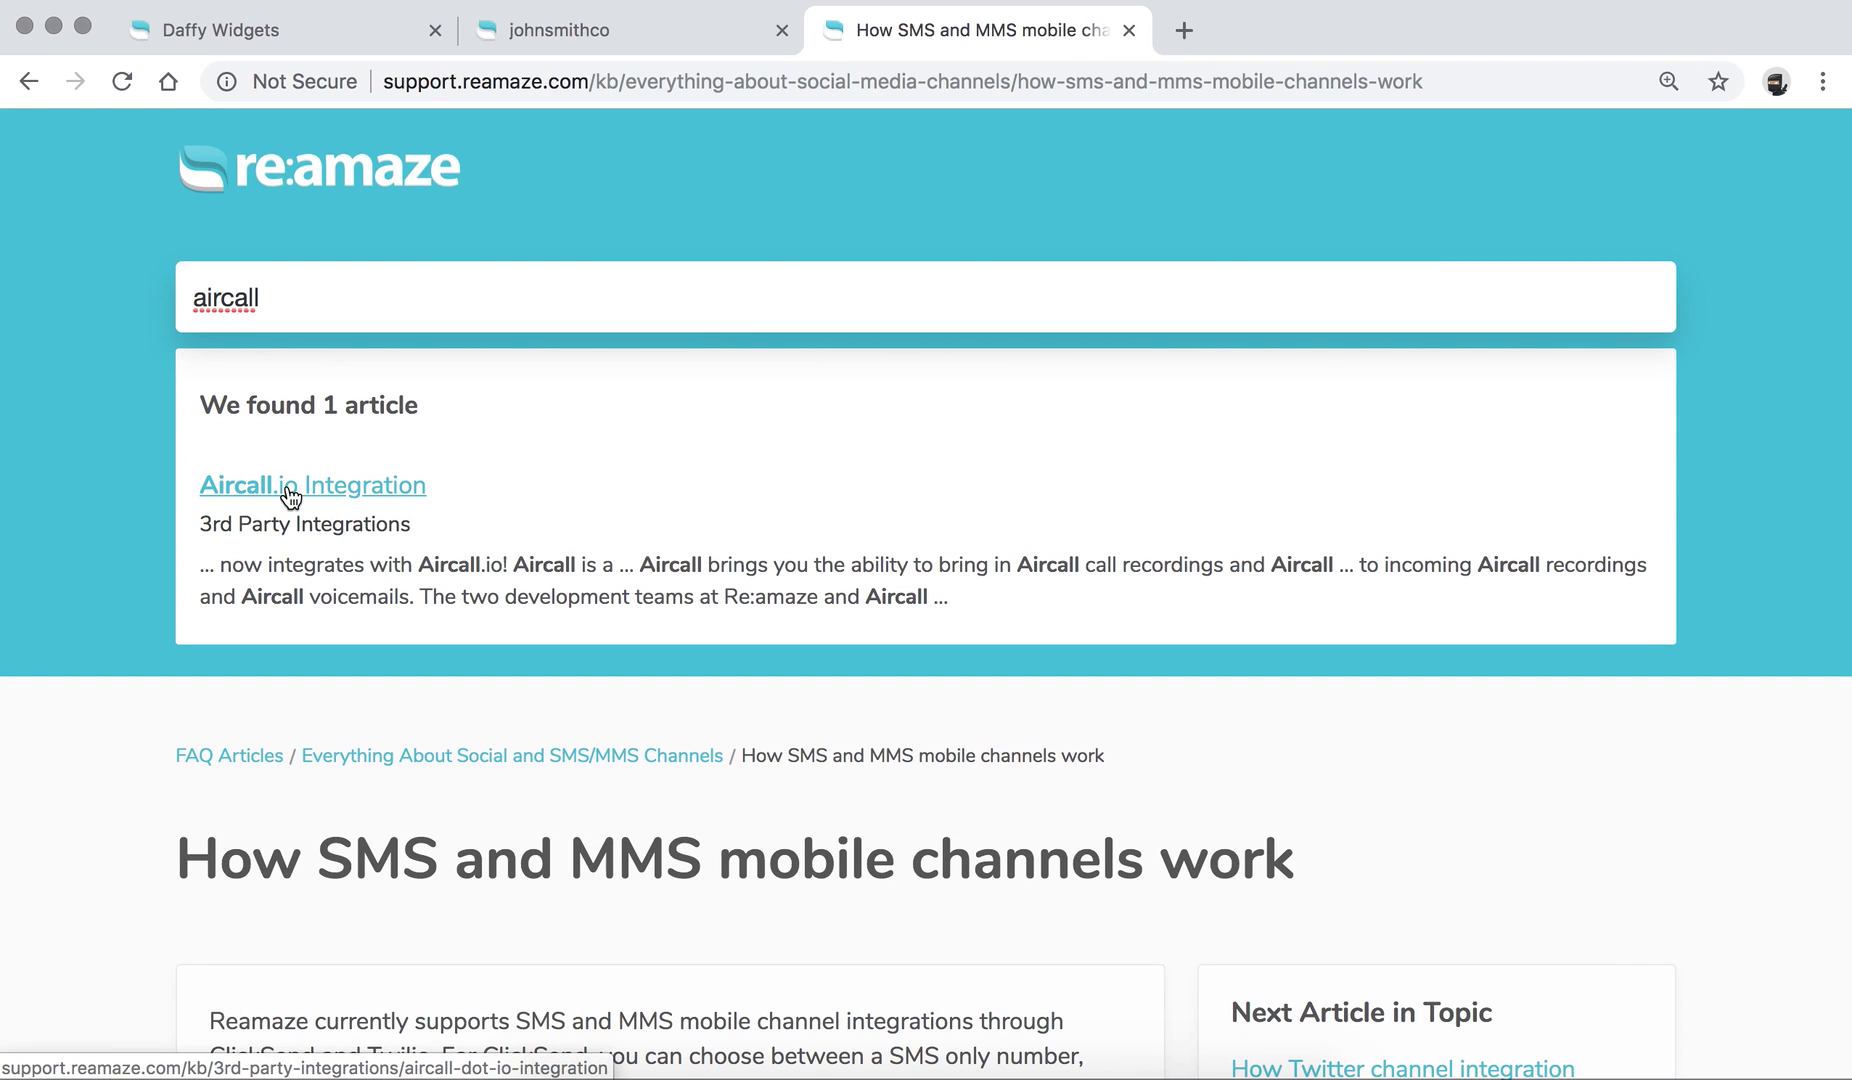
pyautogui.click(290, 488)
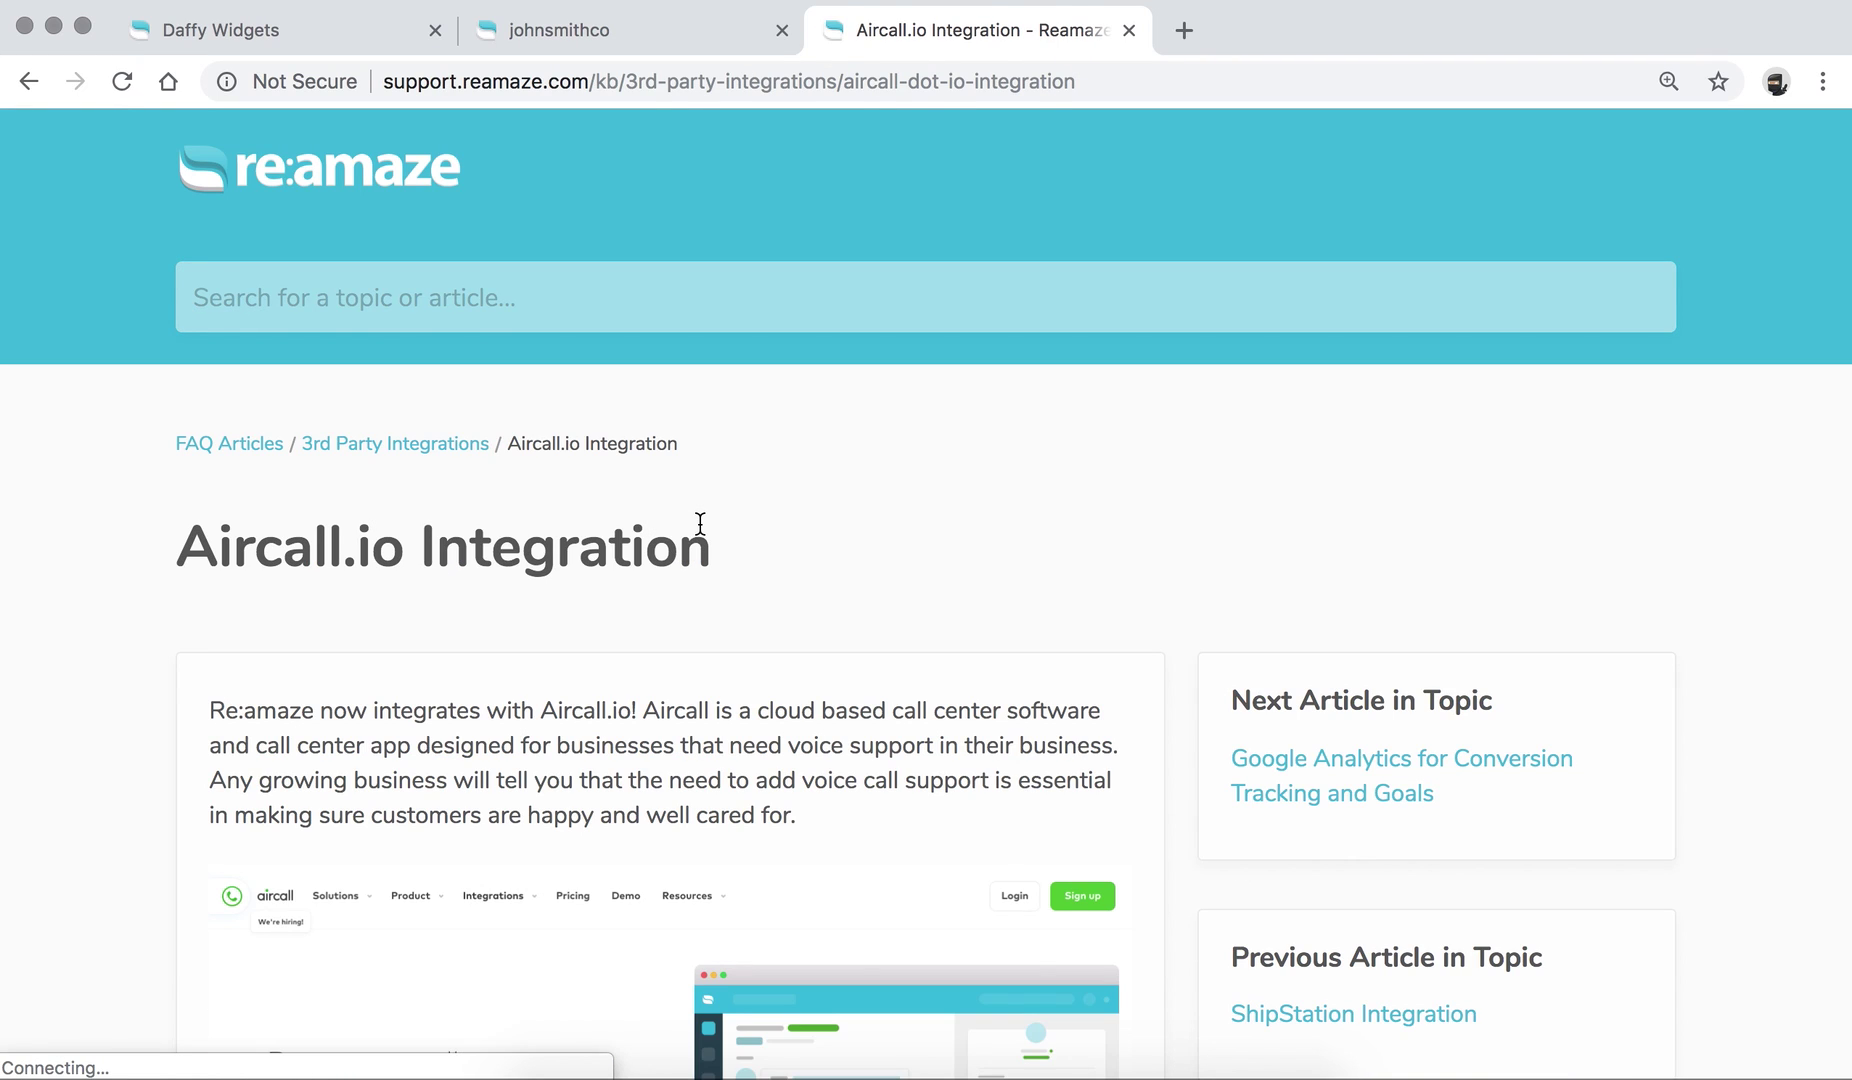
pyautogui.scroll(-13, 699, 522)
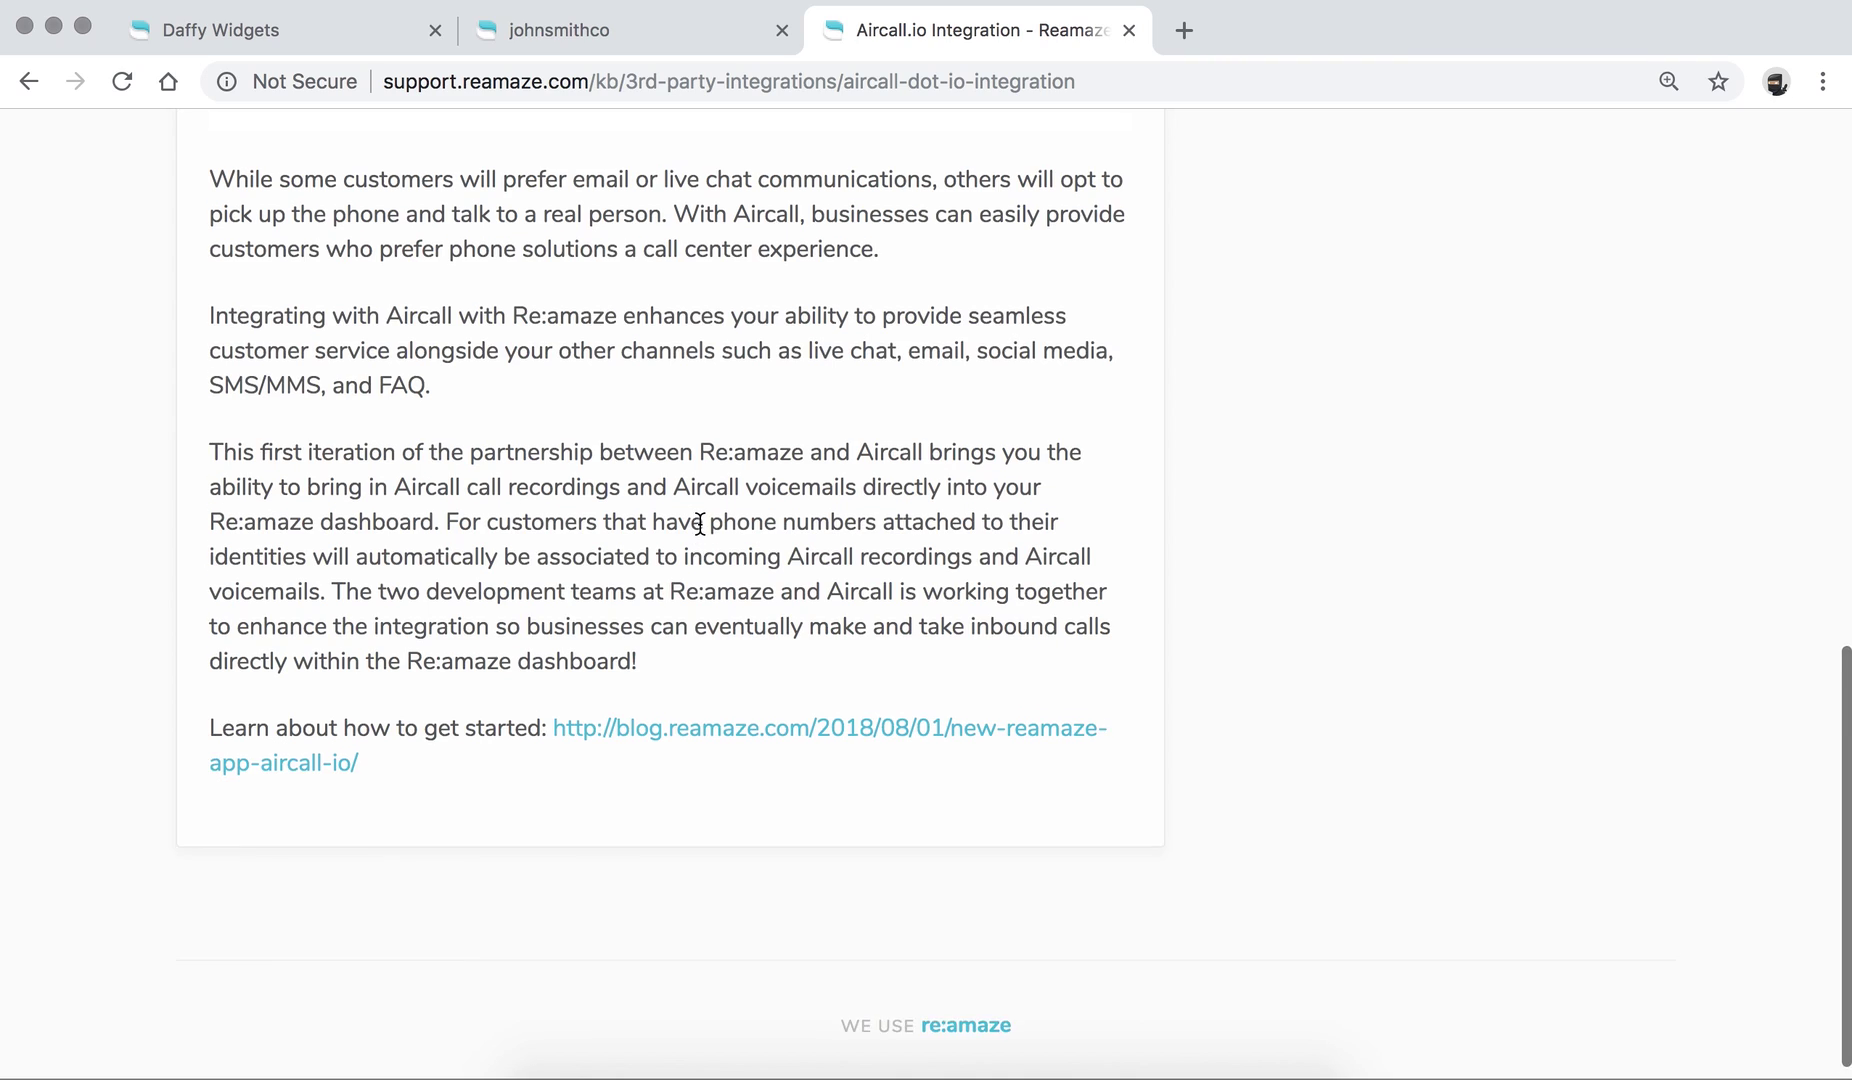
# Step: Open the 'New Re:amaze App: Aircall.io' blog post and scroll through it
pyautogui.click(699, 712)
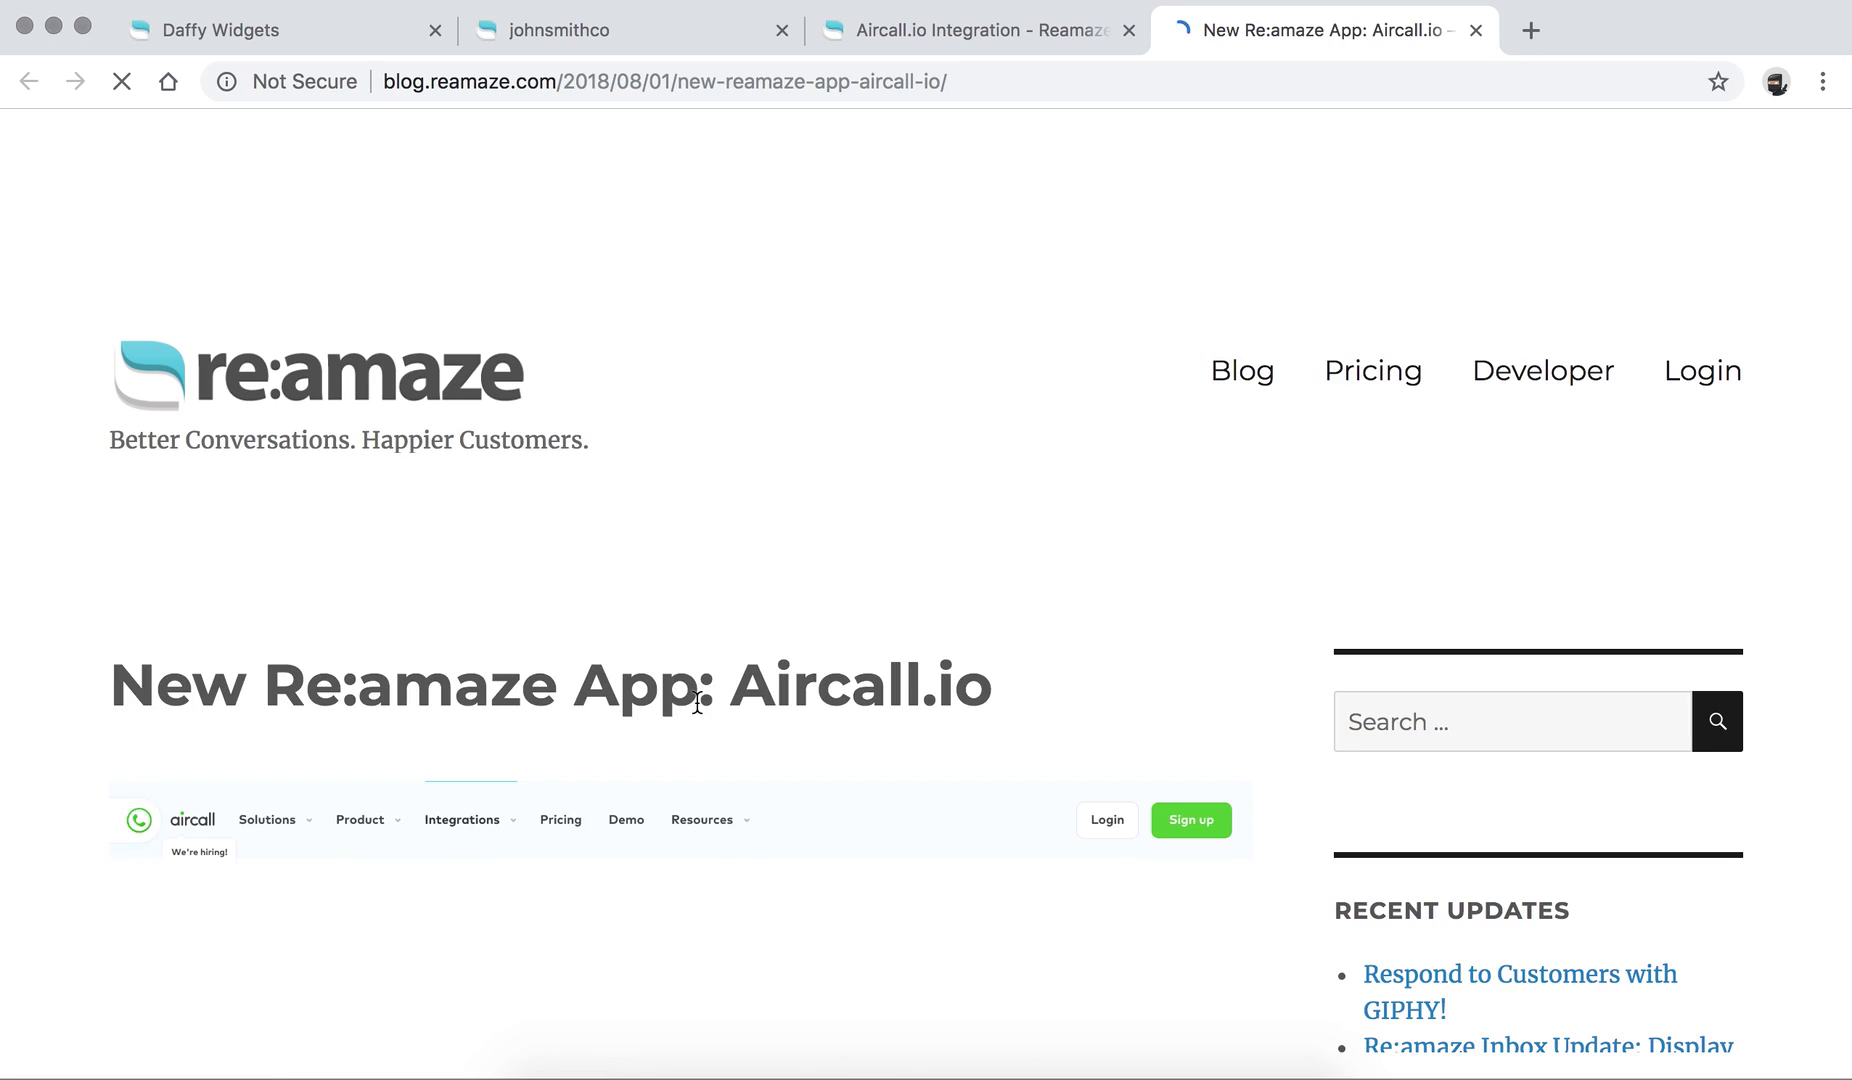
pyautogui.scroll(-6, 697, 703)
pyautogui.scroll(-10, 697, 703)
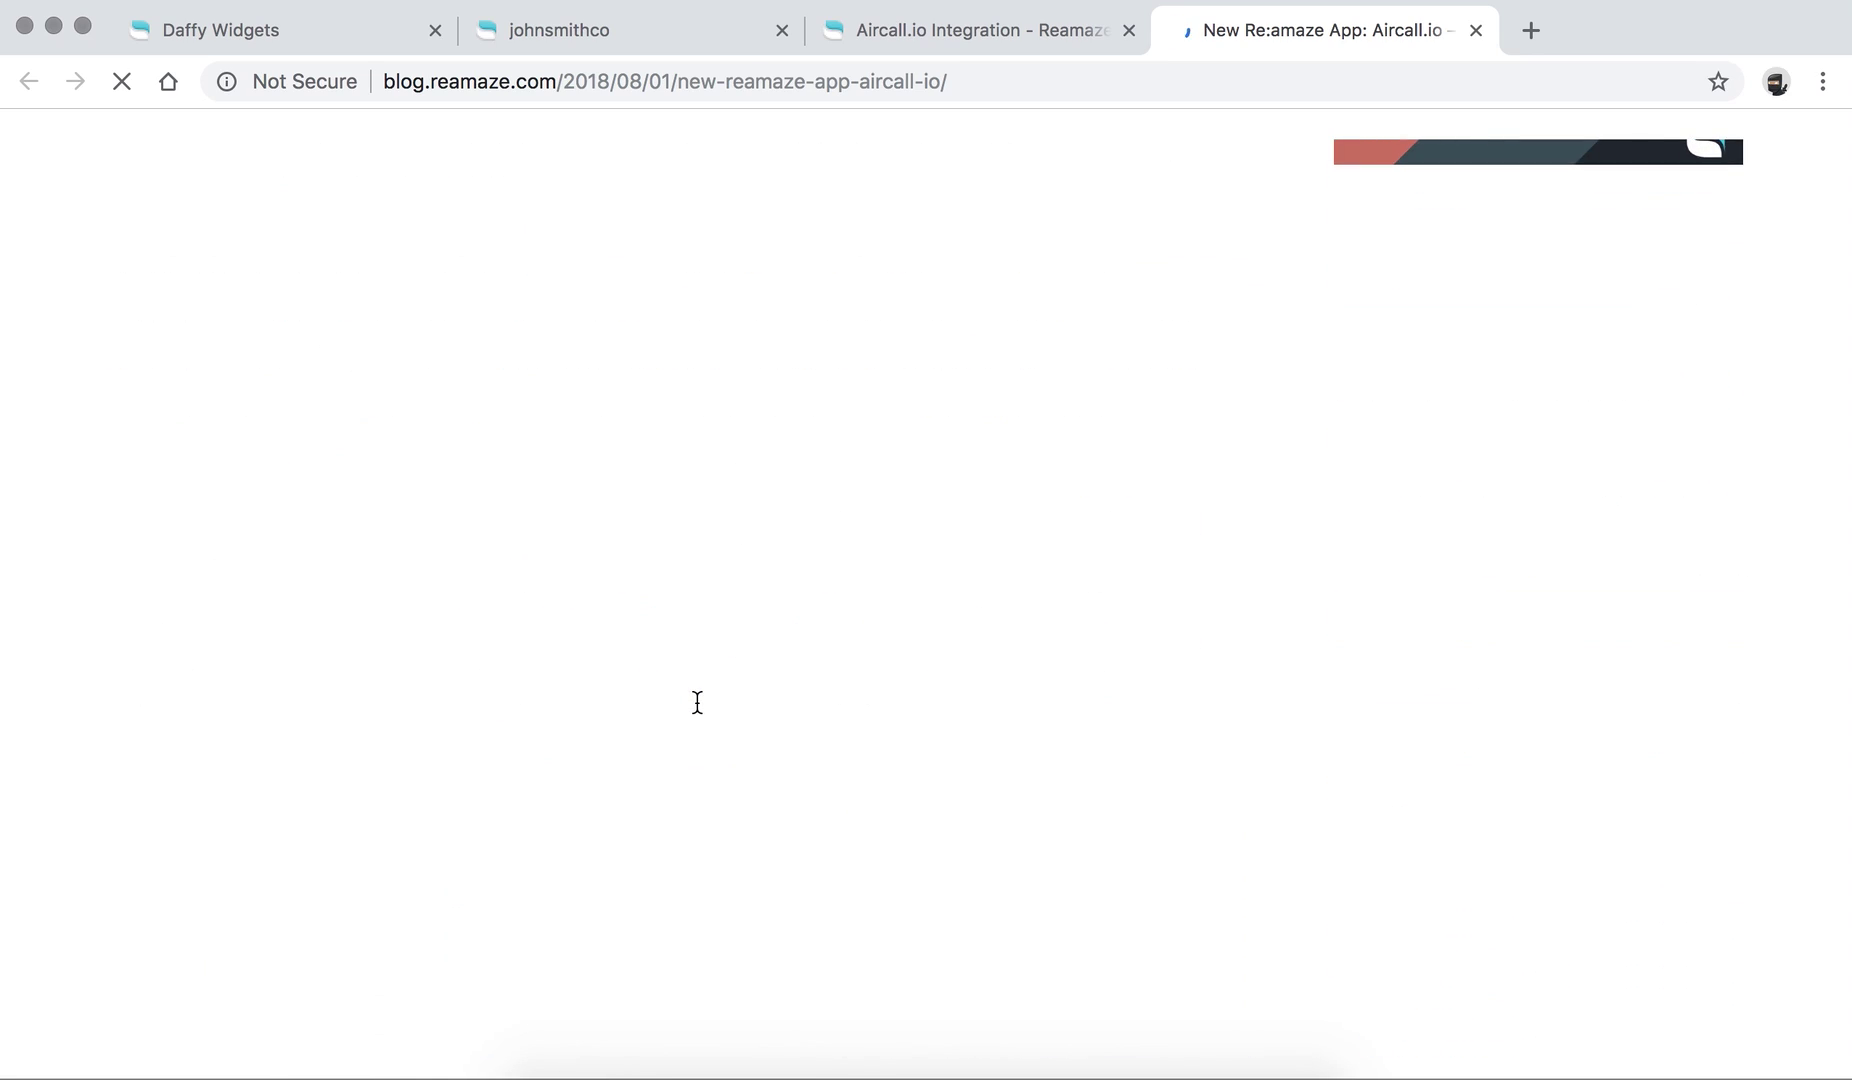
pyautogui.scroll(-10, 699, 713)
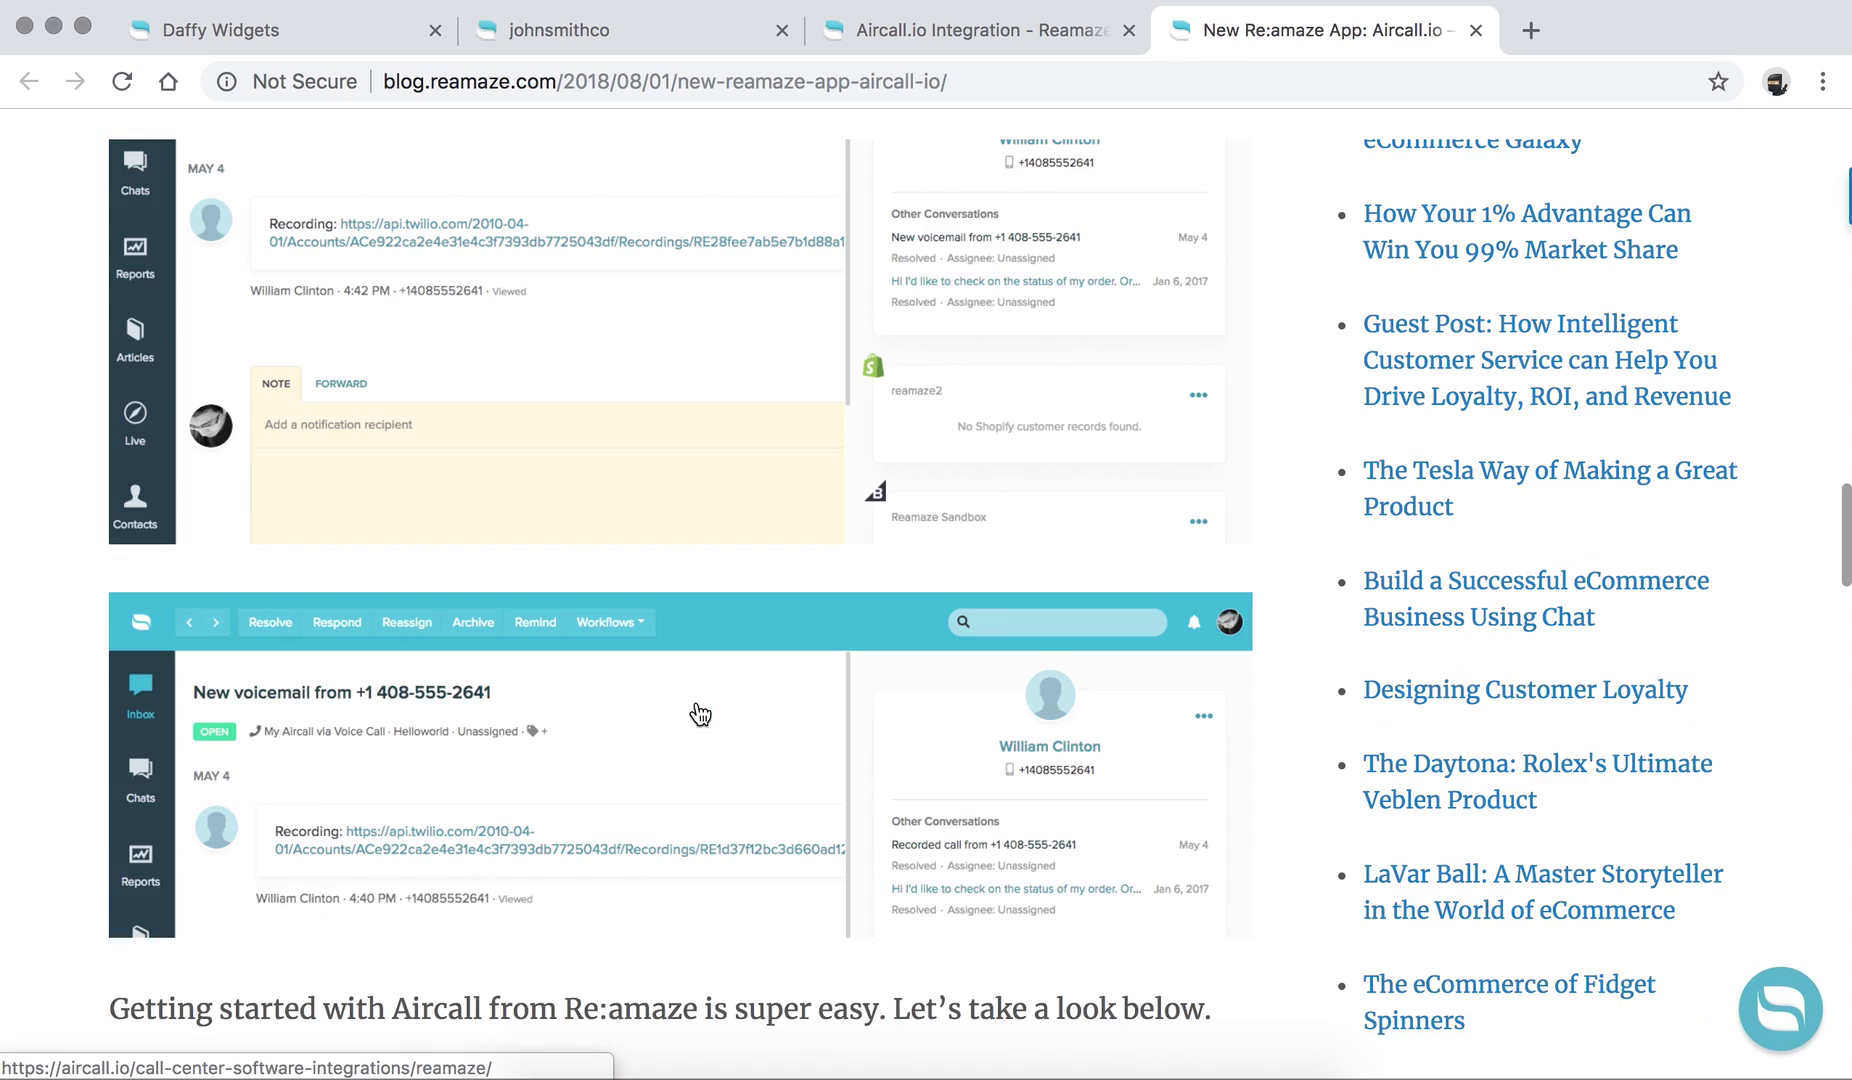
pyautogui.scroll(2, 697, 712)
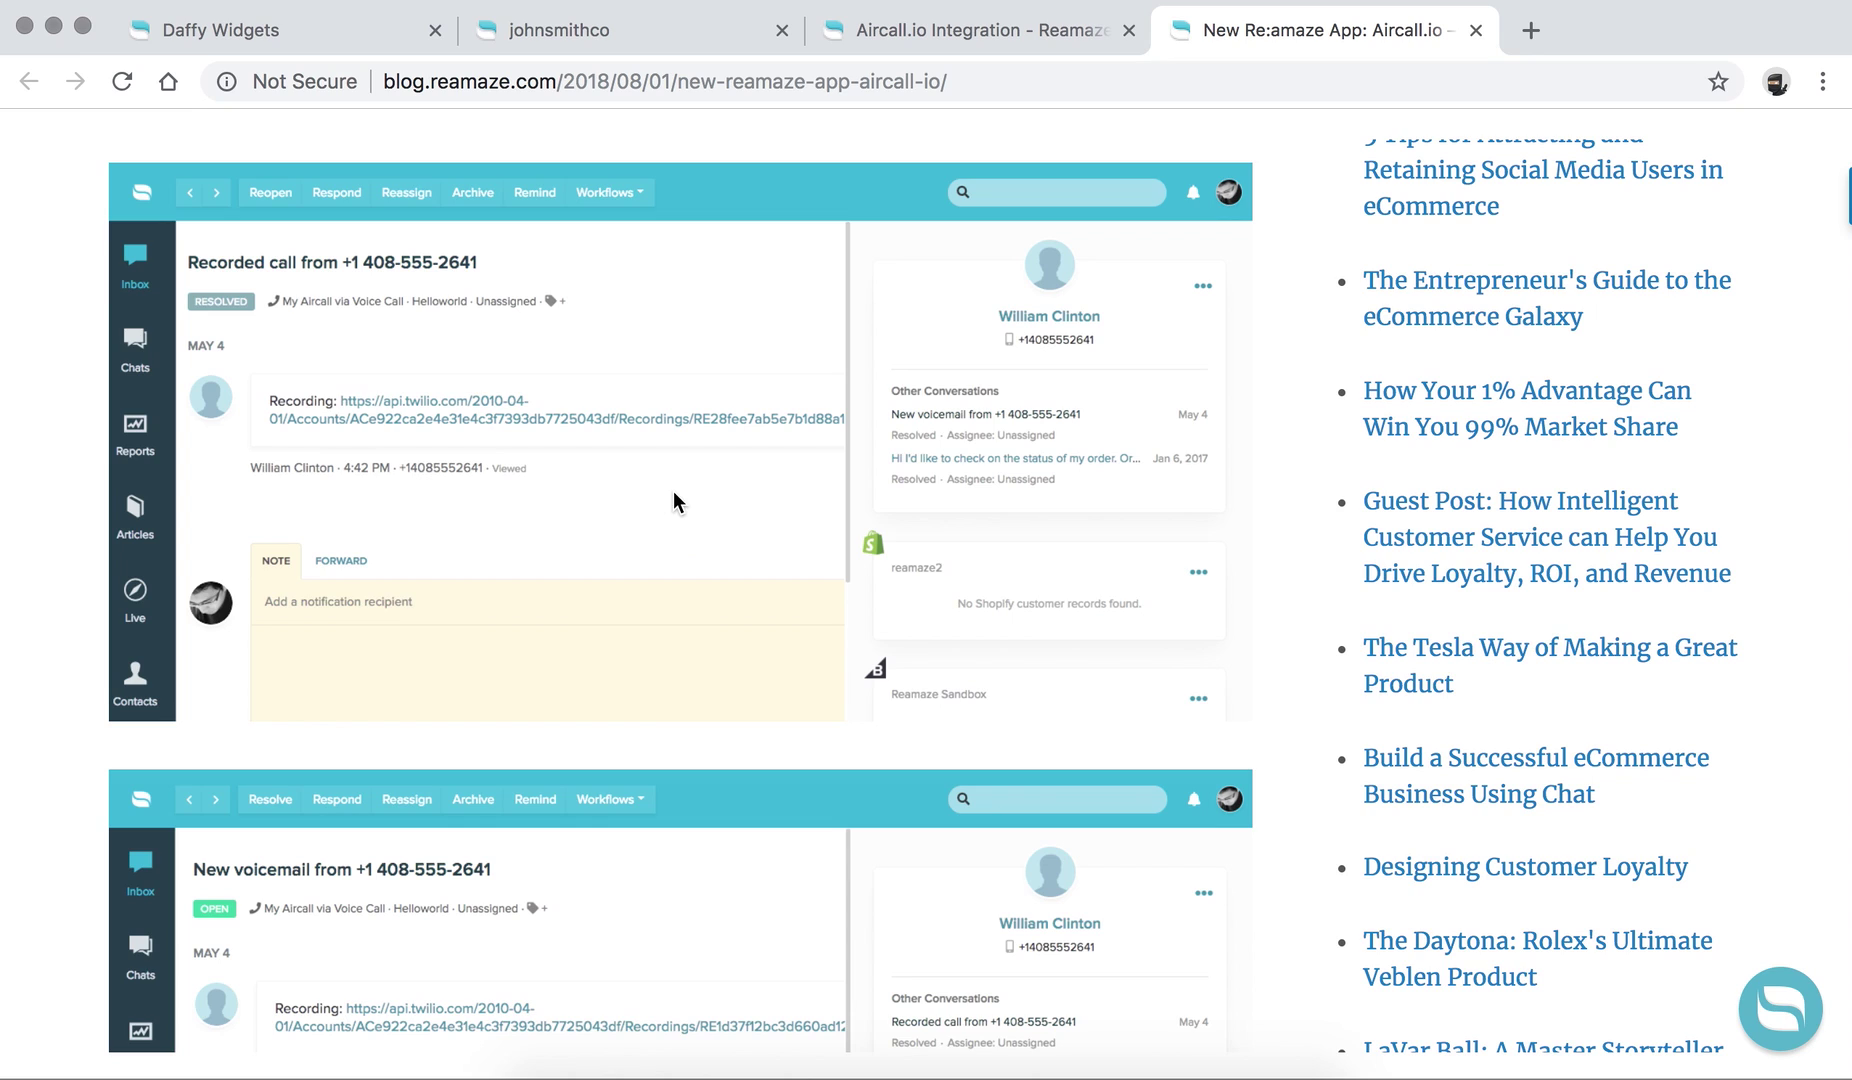
pyautogui.scroll(-3, 673, 490)
pyautogui.scroll(-5, 673, 490)
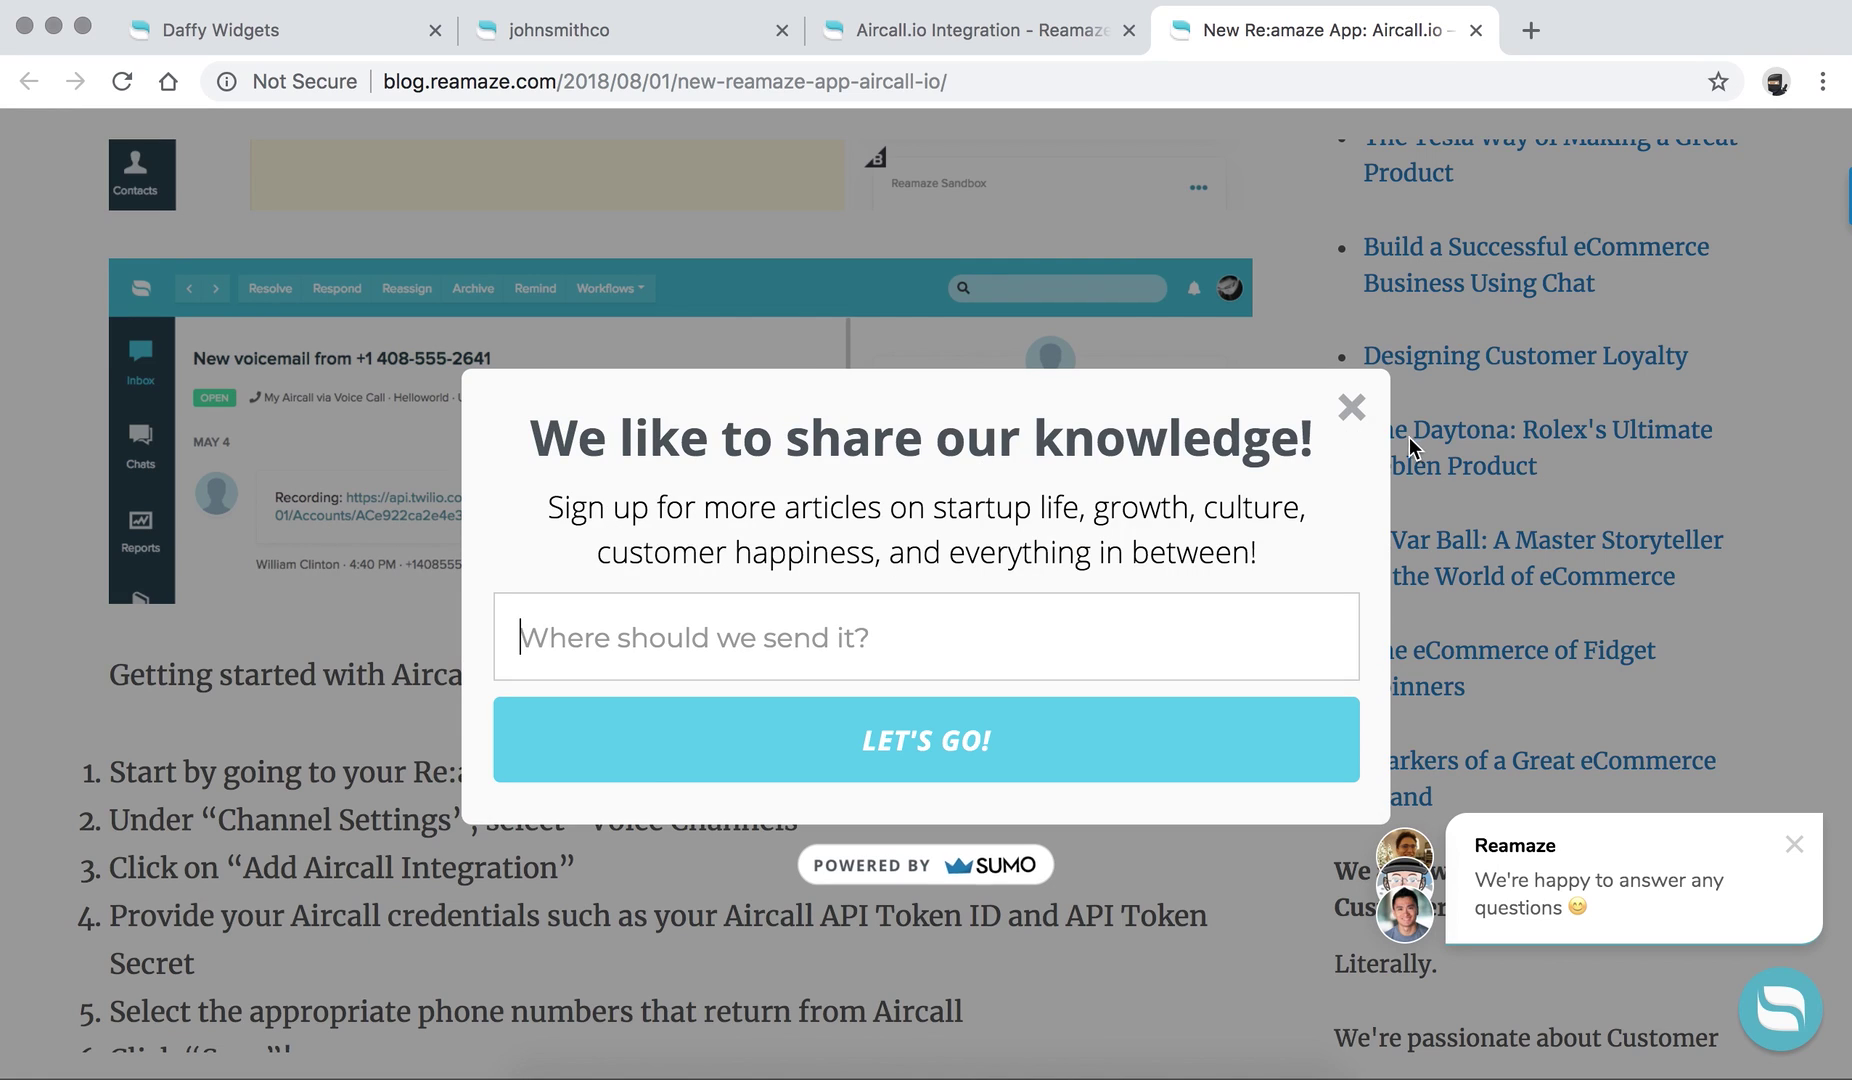
# Step: Close the newsletter signup popup and read down to the Aircall setup steps
pyautogui.click(1352, 407)
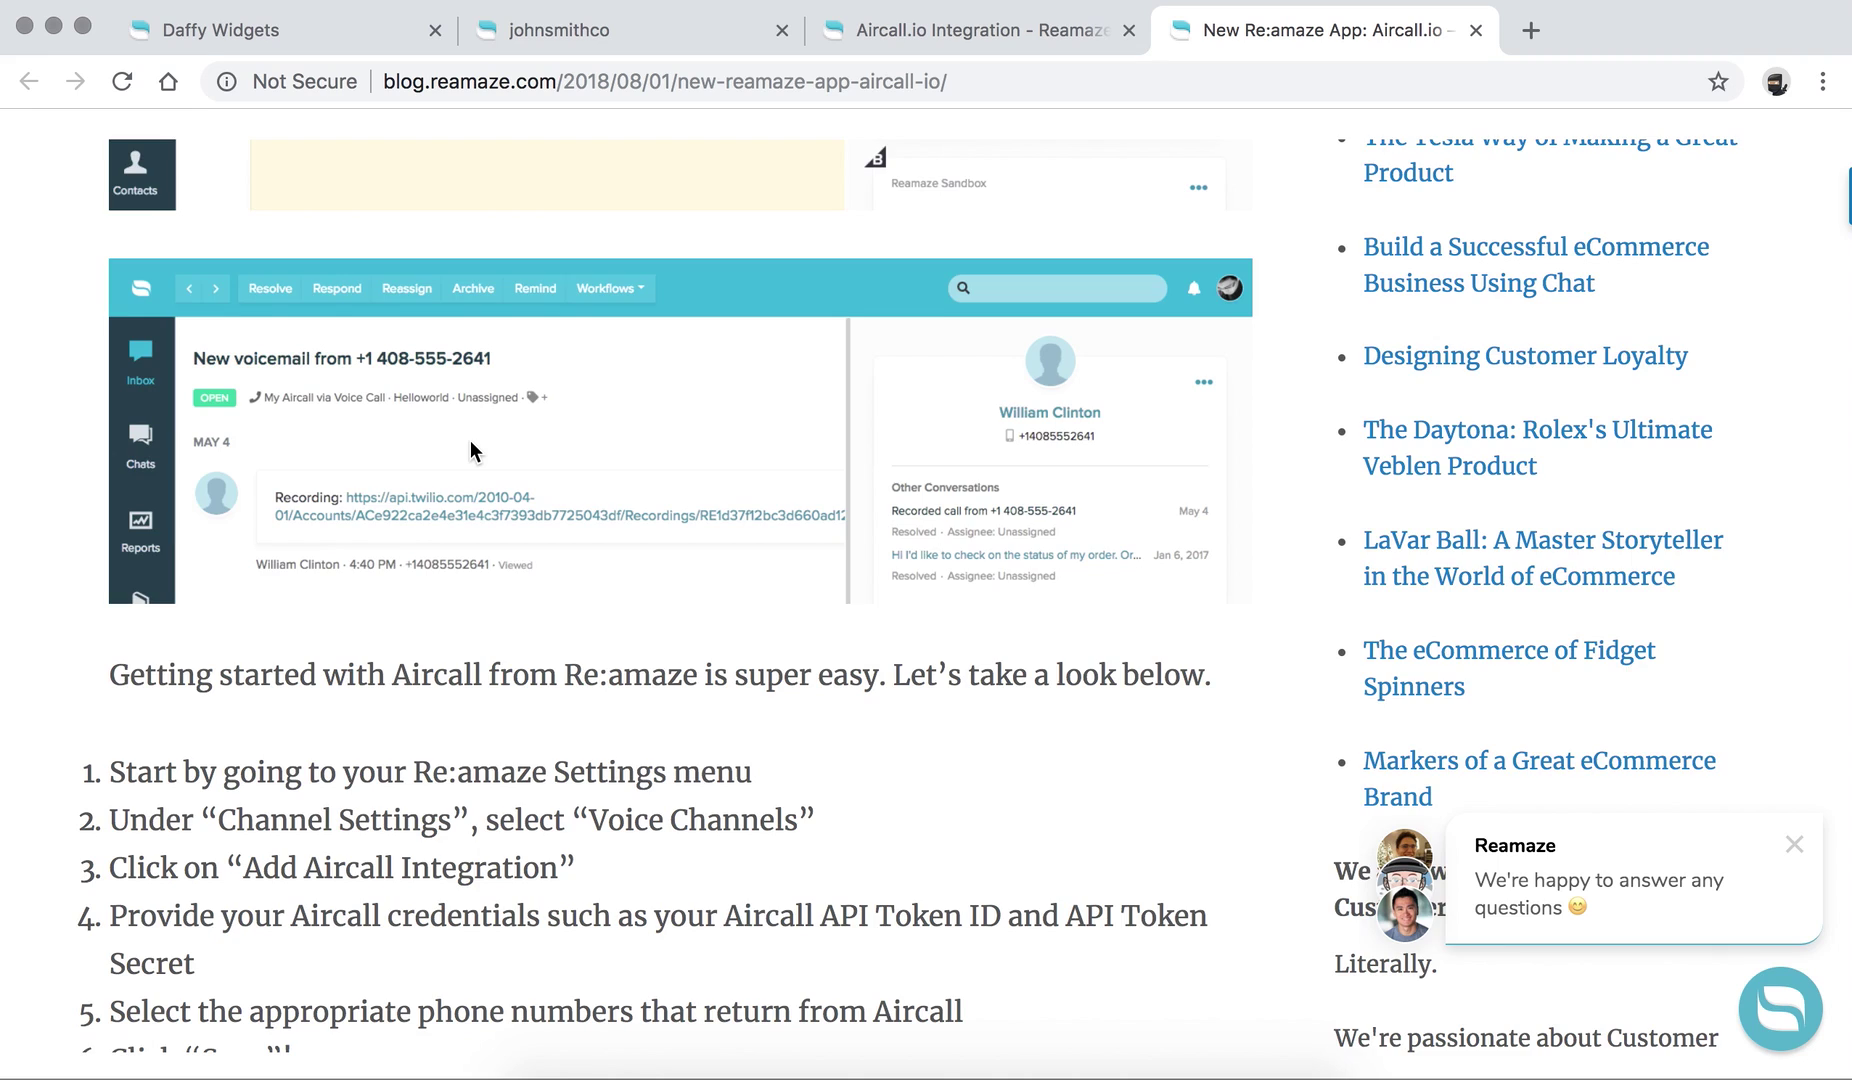
pyautogui.scroll(-6, 470, 440)
pyautogui.scroll(-2, 470, 440)
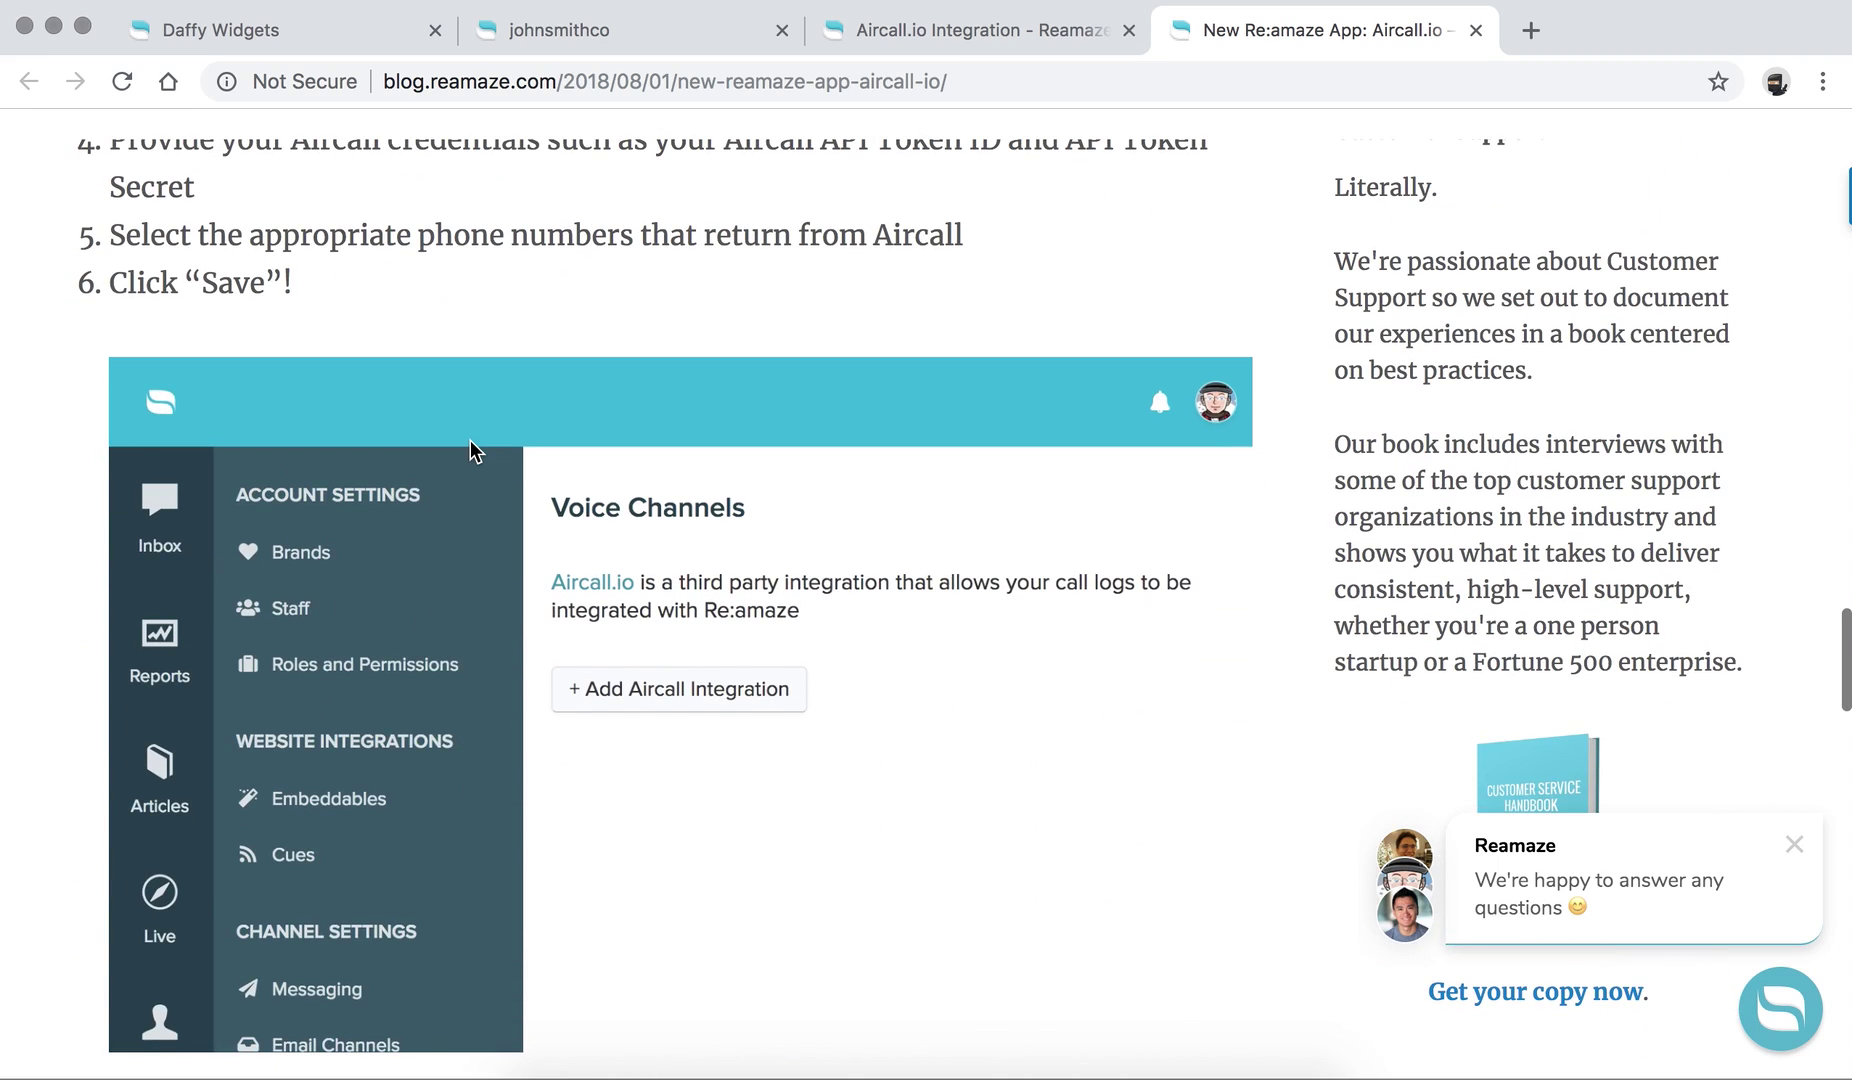
pyautogui.click(333, 37)
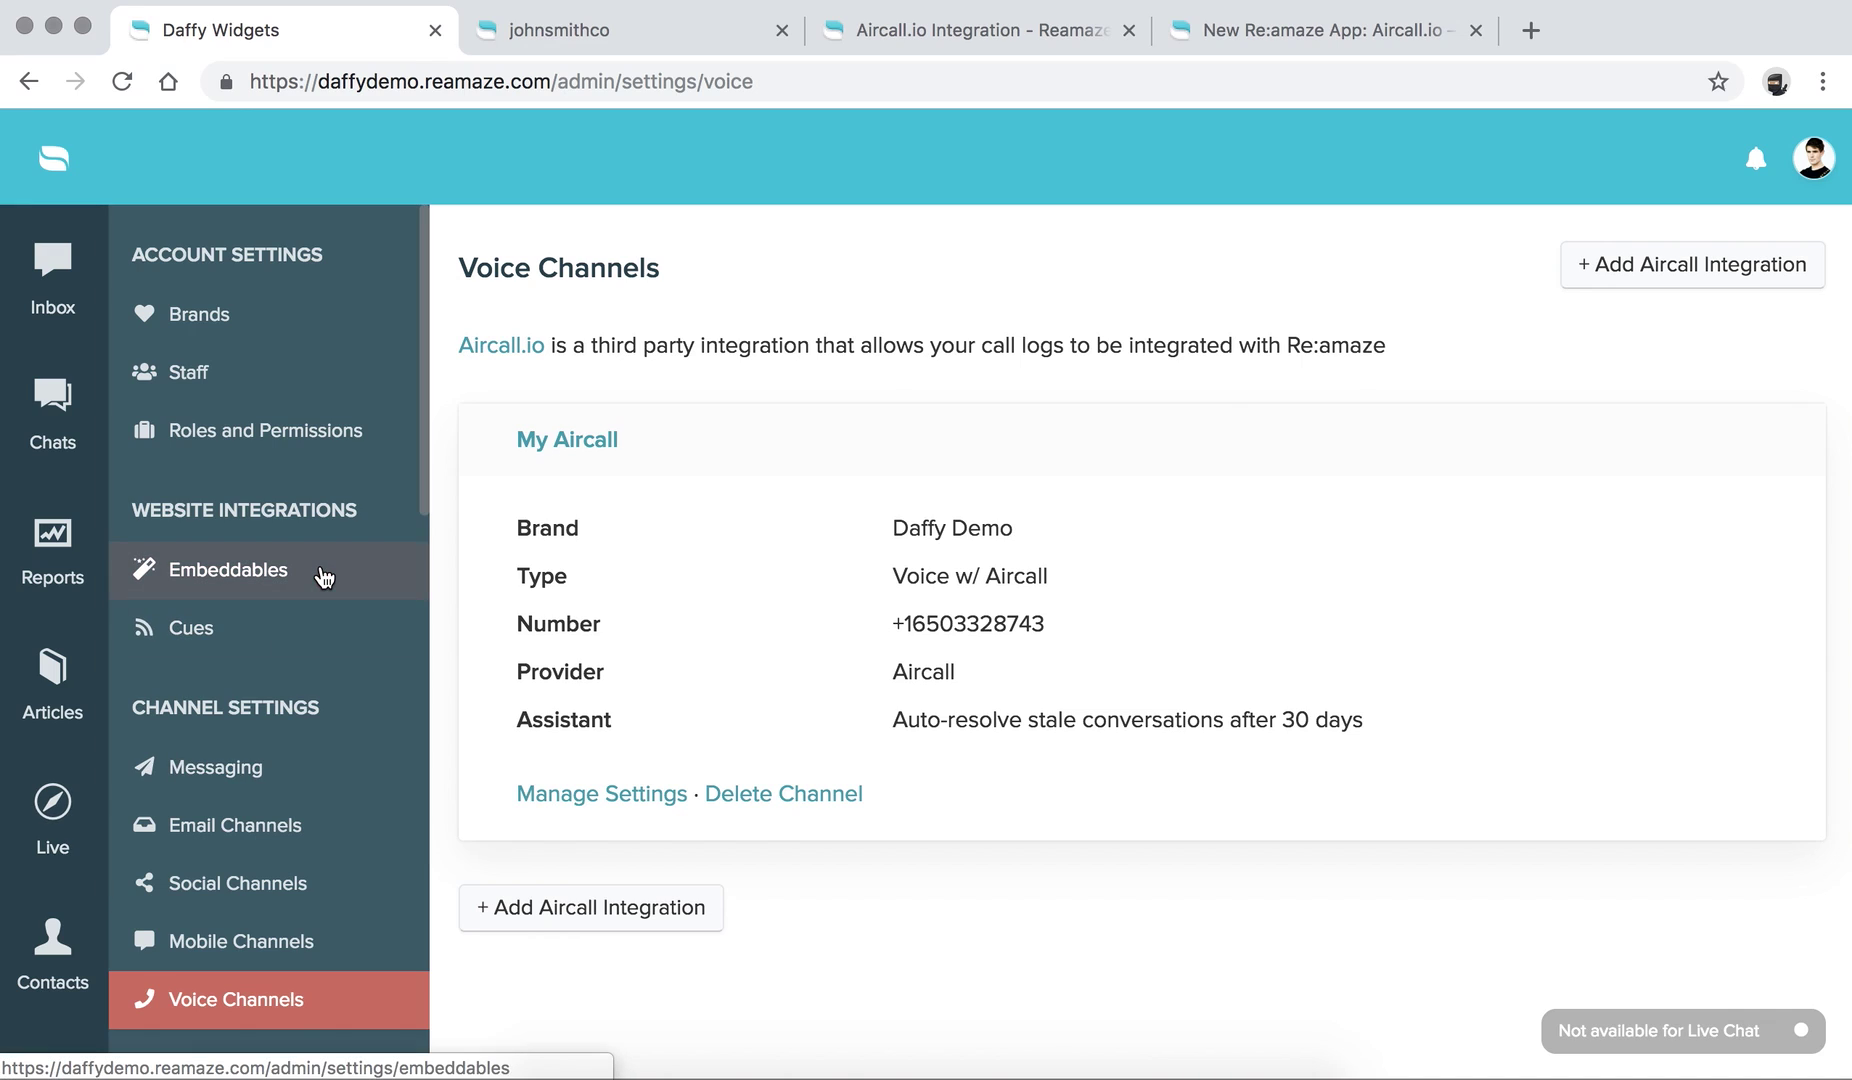
# Step: Scroll the Voice Channels settings sidebar, then head back to the conversation inbox
pyautogui.scroll(-3, 322, 572)
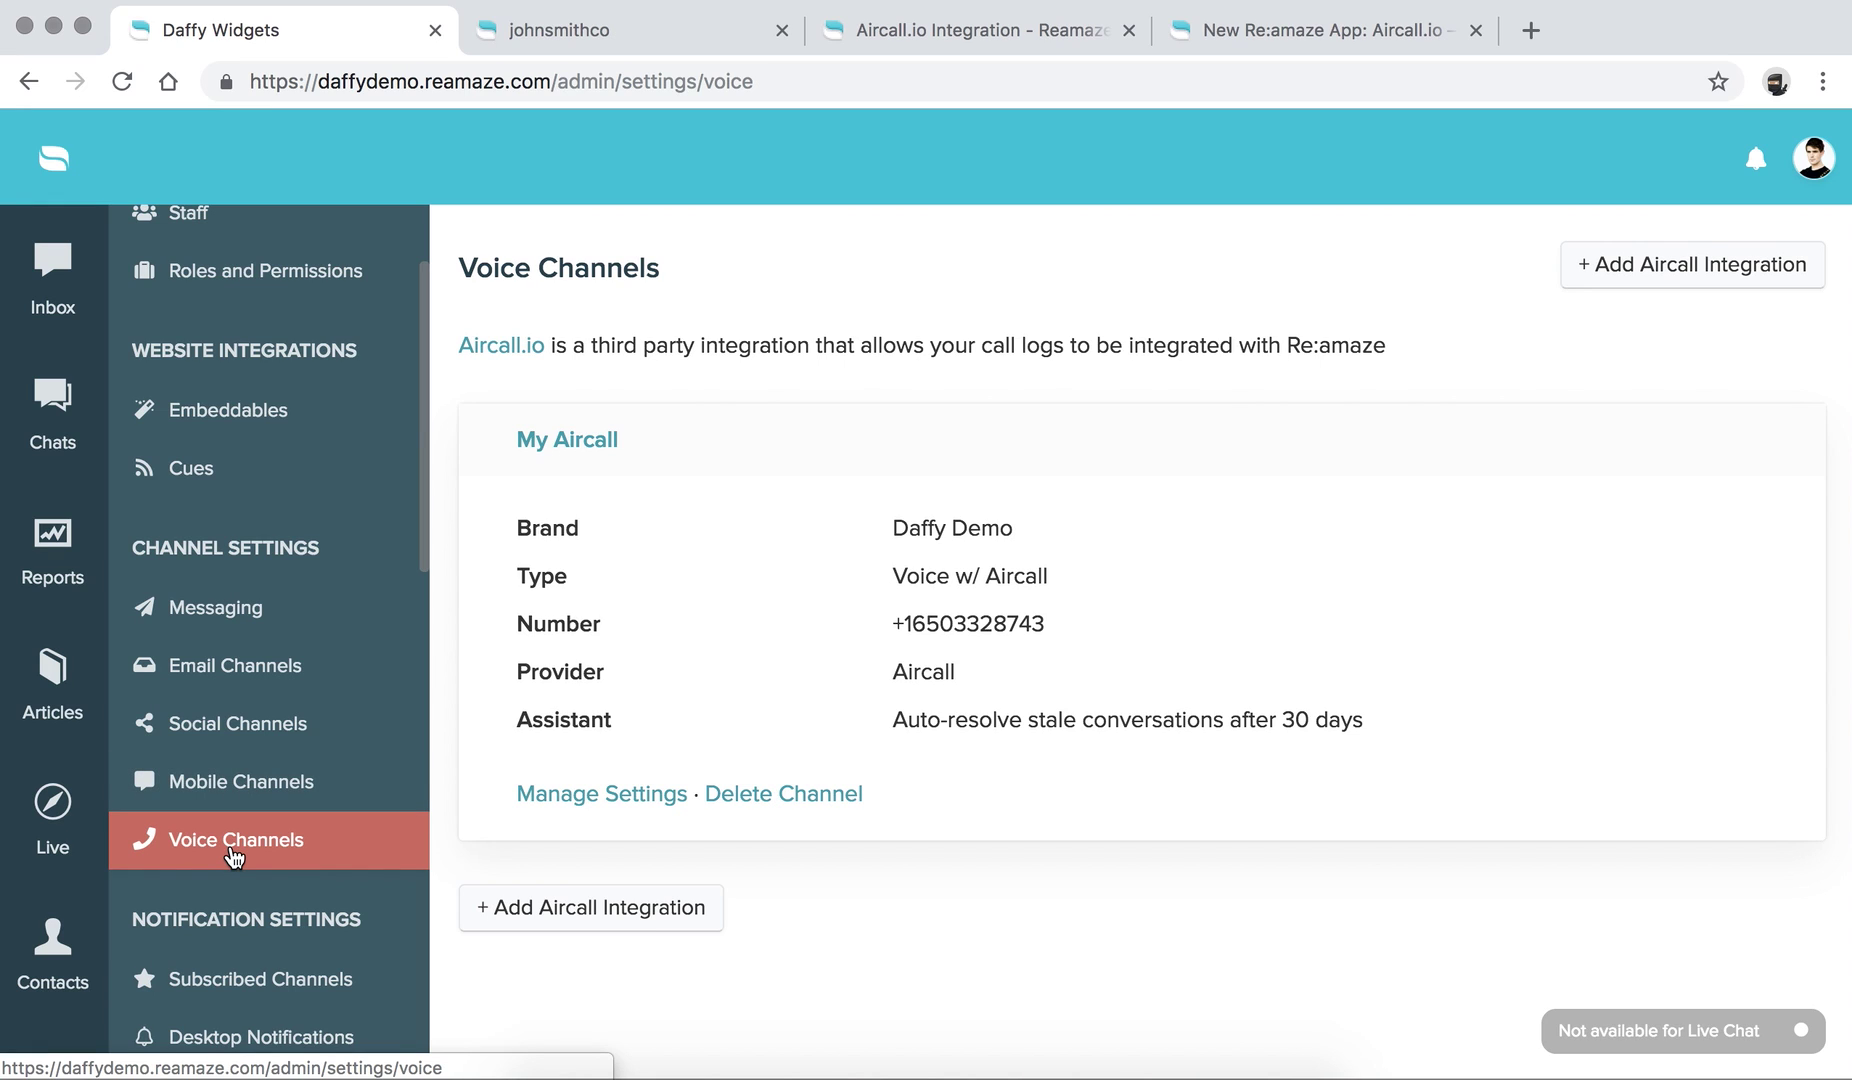
pyautogui.scroll(2, 233, 855)
pyautogui.click(53, 278)
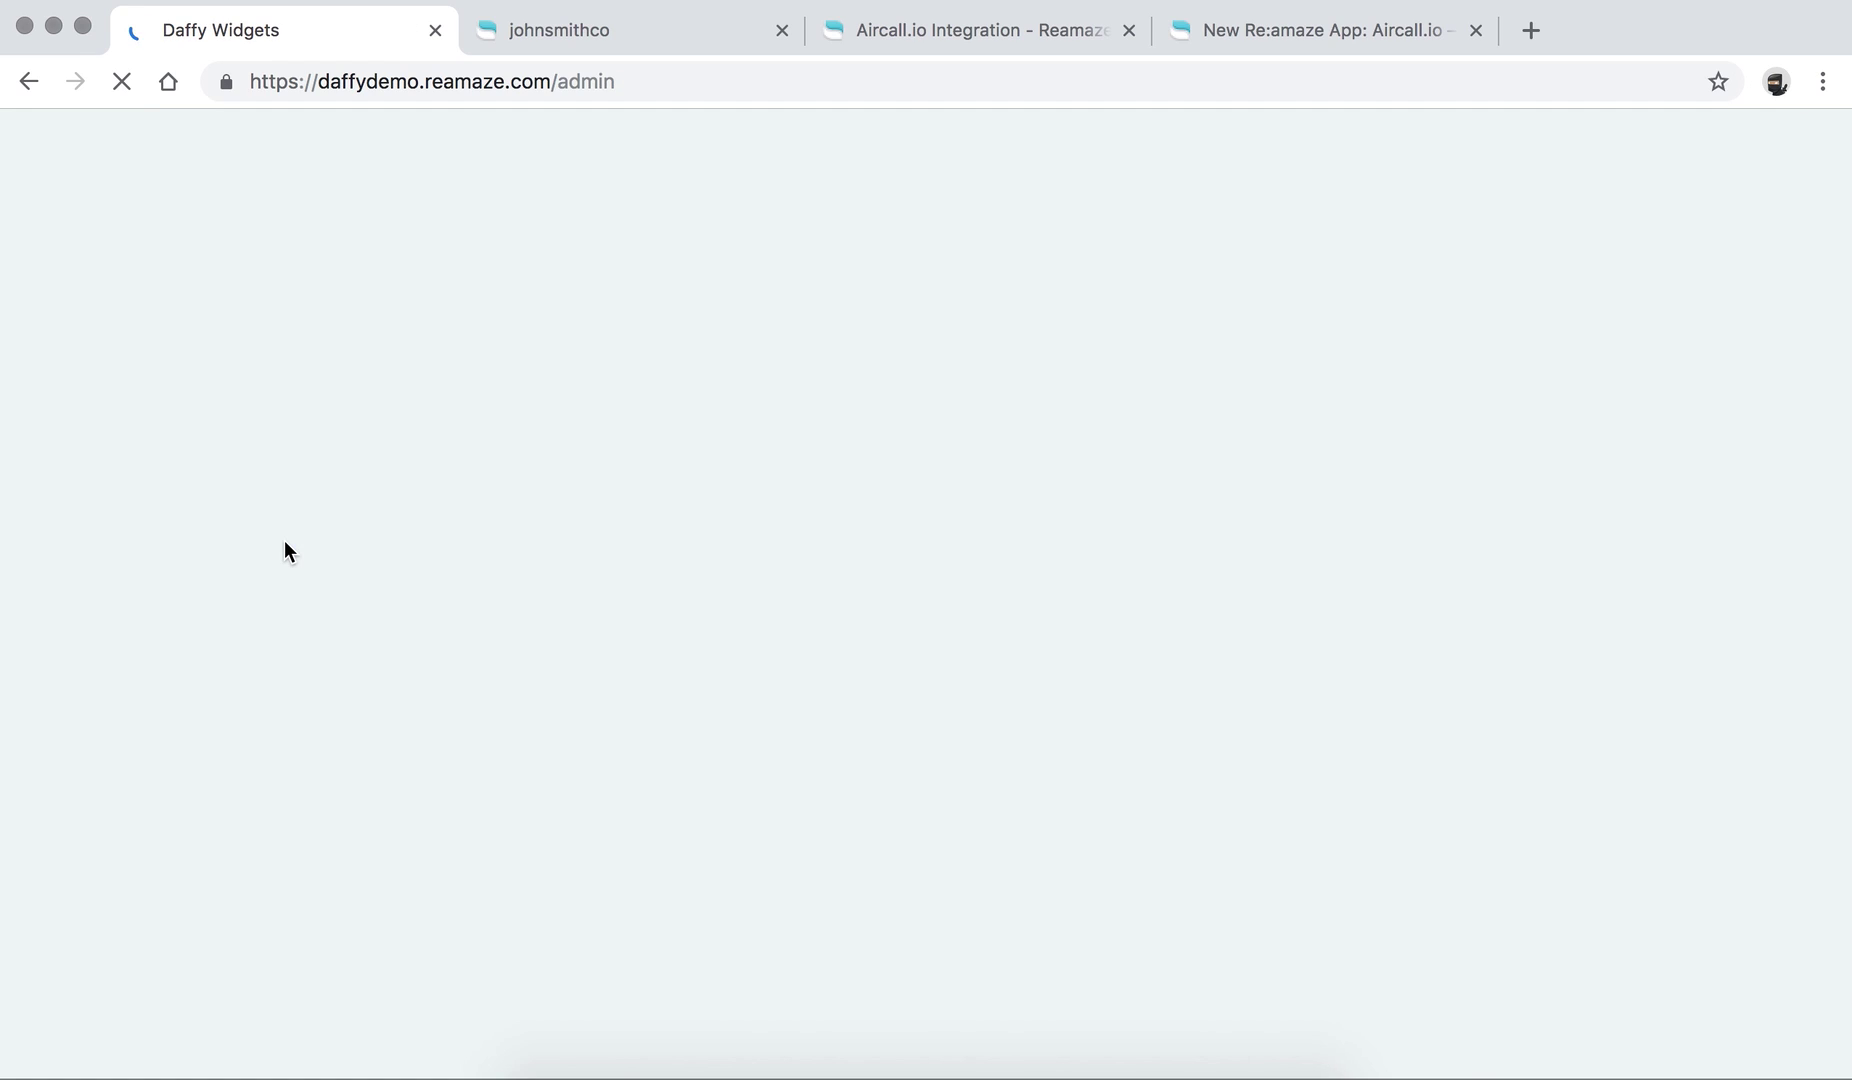
# Step: Scroll to the Daffy Demo brand in the inbox sidebar and highlight its heading
pyautogui.scroll(-8, 284, 545)
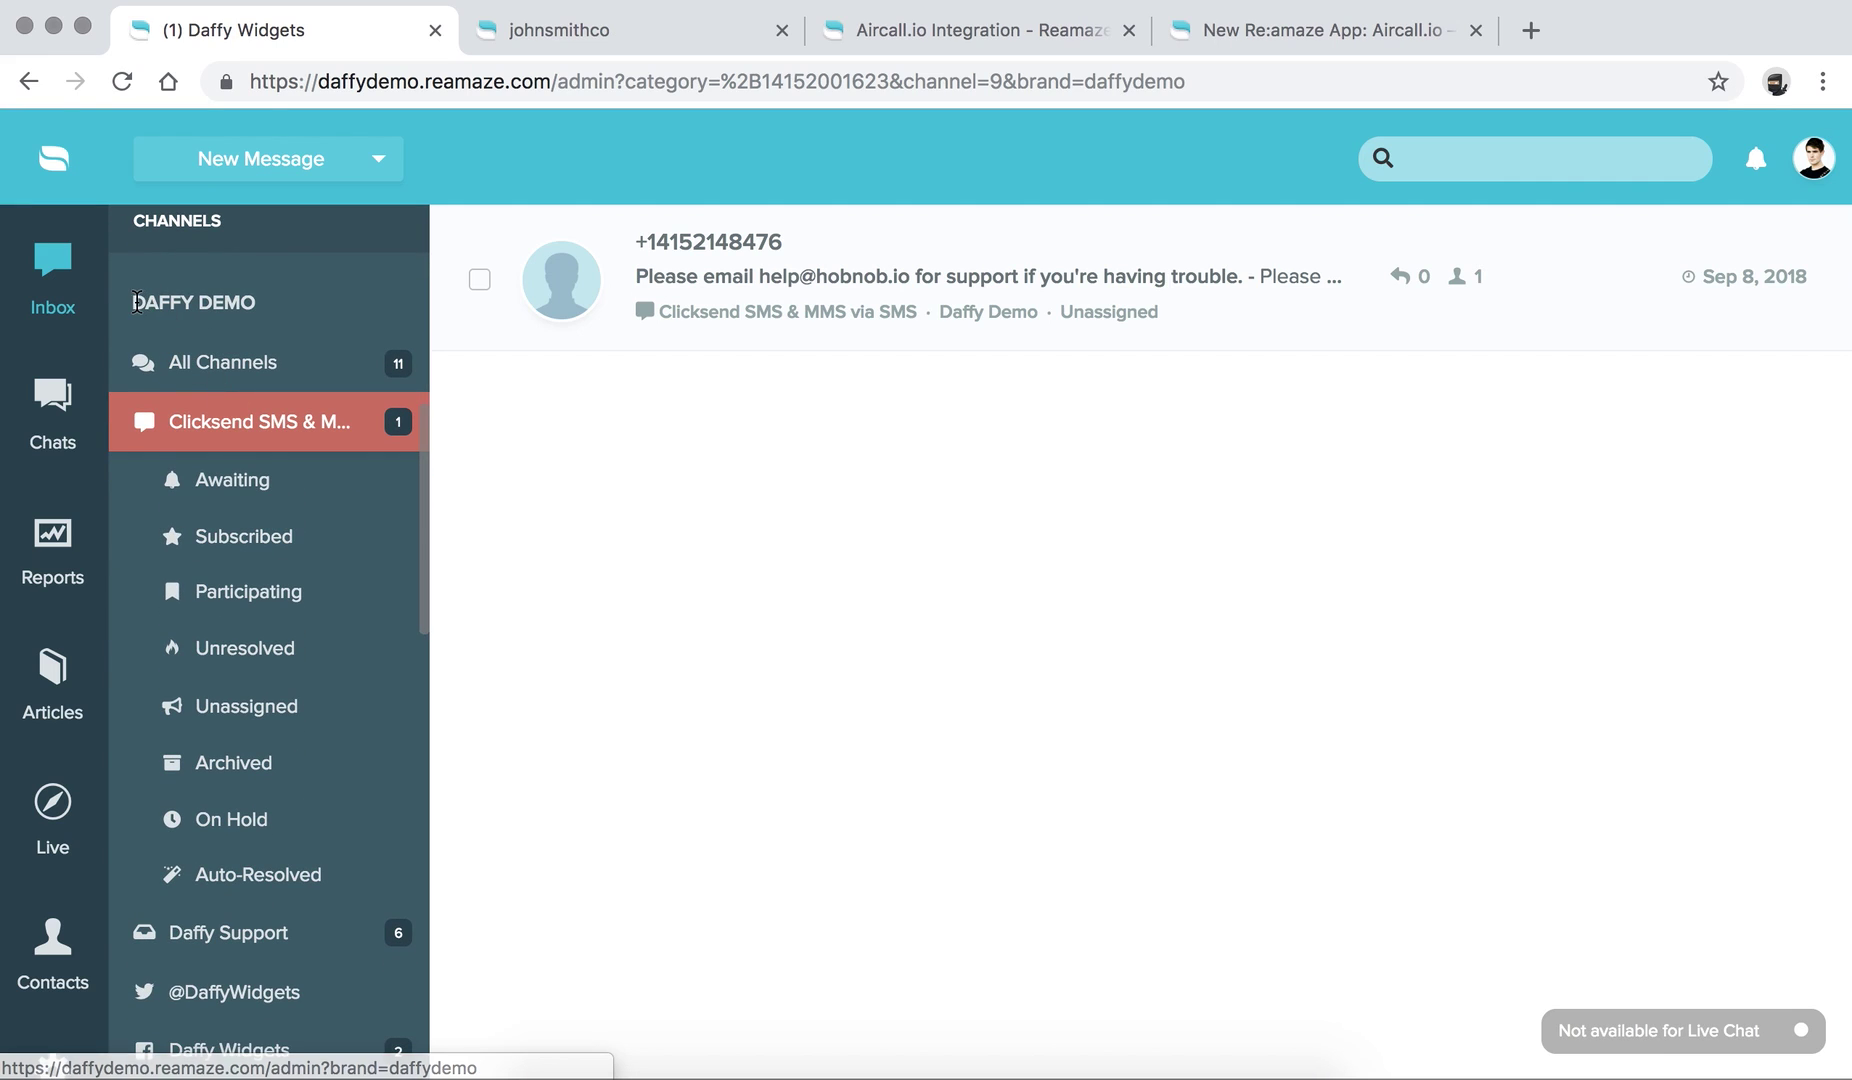
pyautogui.moveTo(130, 302); pyautogui.dragTo(250, 303)
pyautogui.click(258, 316)
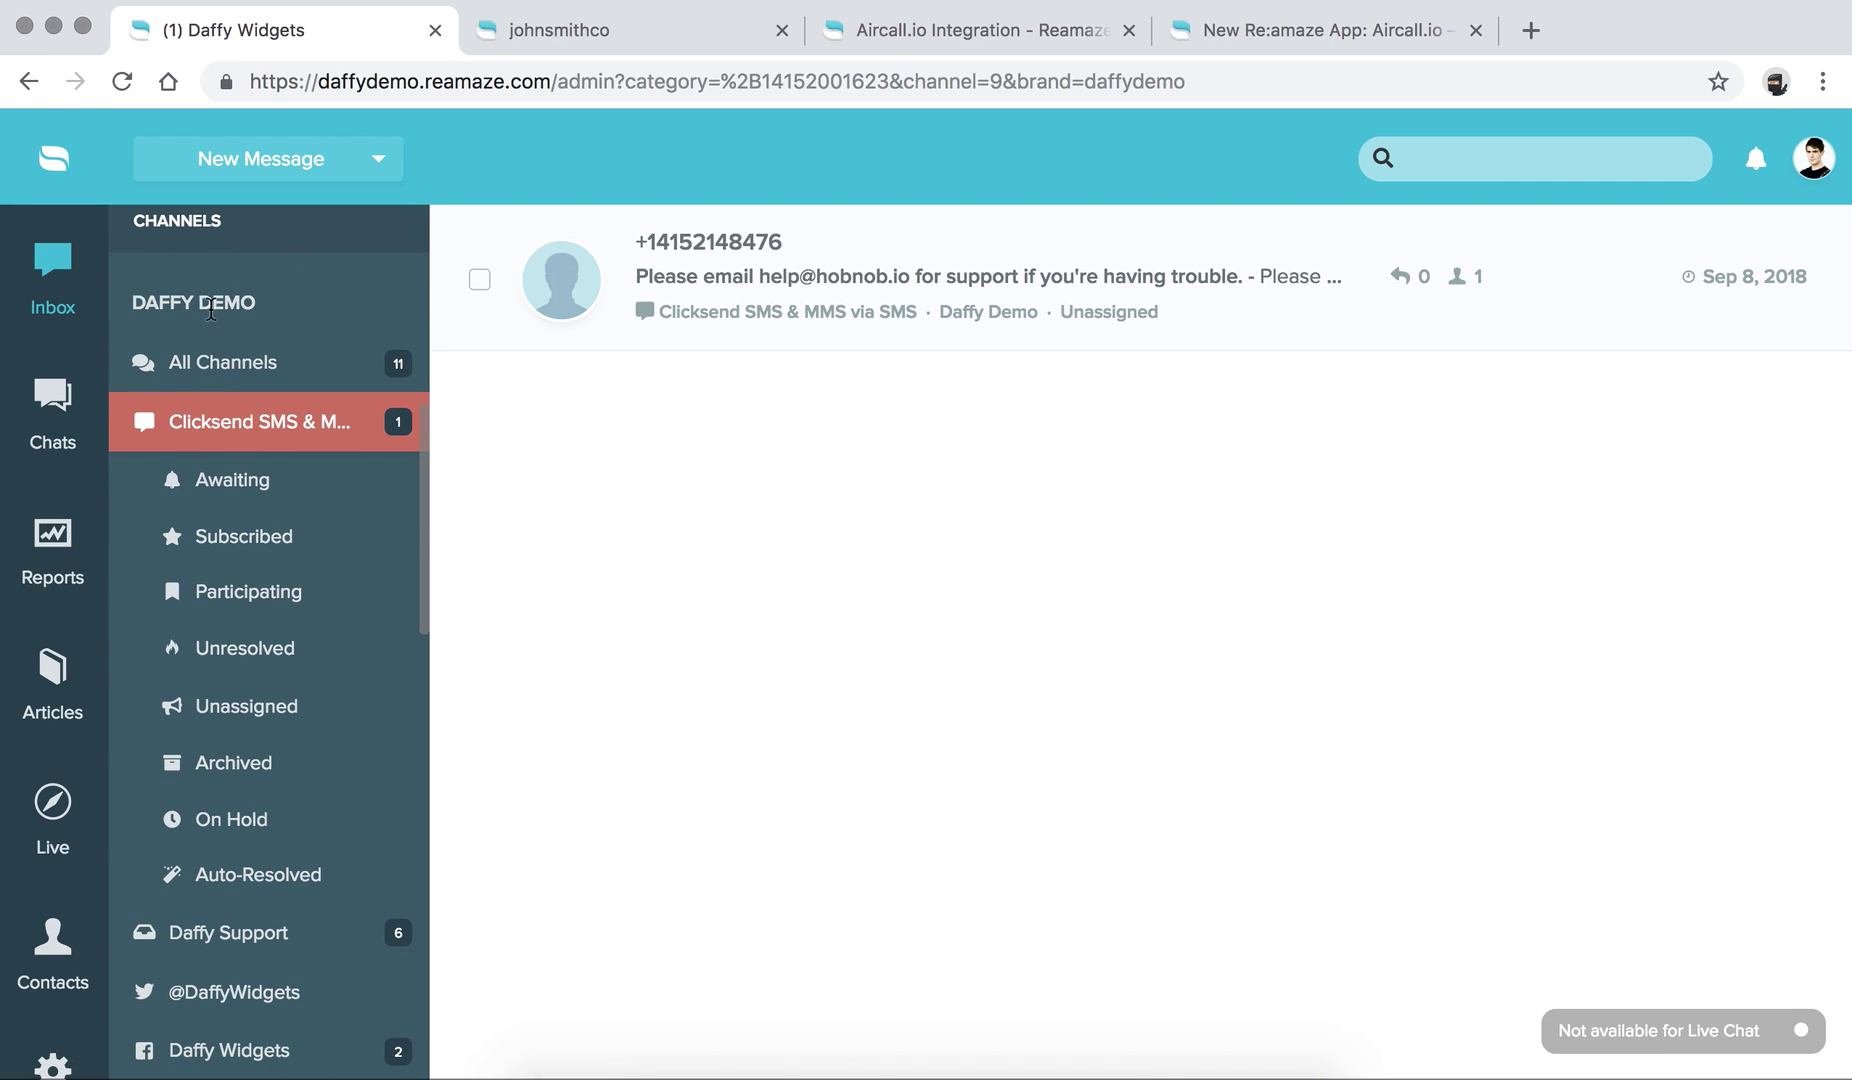
pyautogui.moveTo(133, 302); pyautogui.dragTo(265, 310)
pyautogui.click(262, 306)
# Step: Review the Daffy Demo channels, from SMS through My Aircall voice, then return to Filters
pyautogui.scroll(-5, 157, 443)
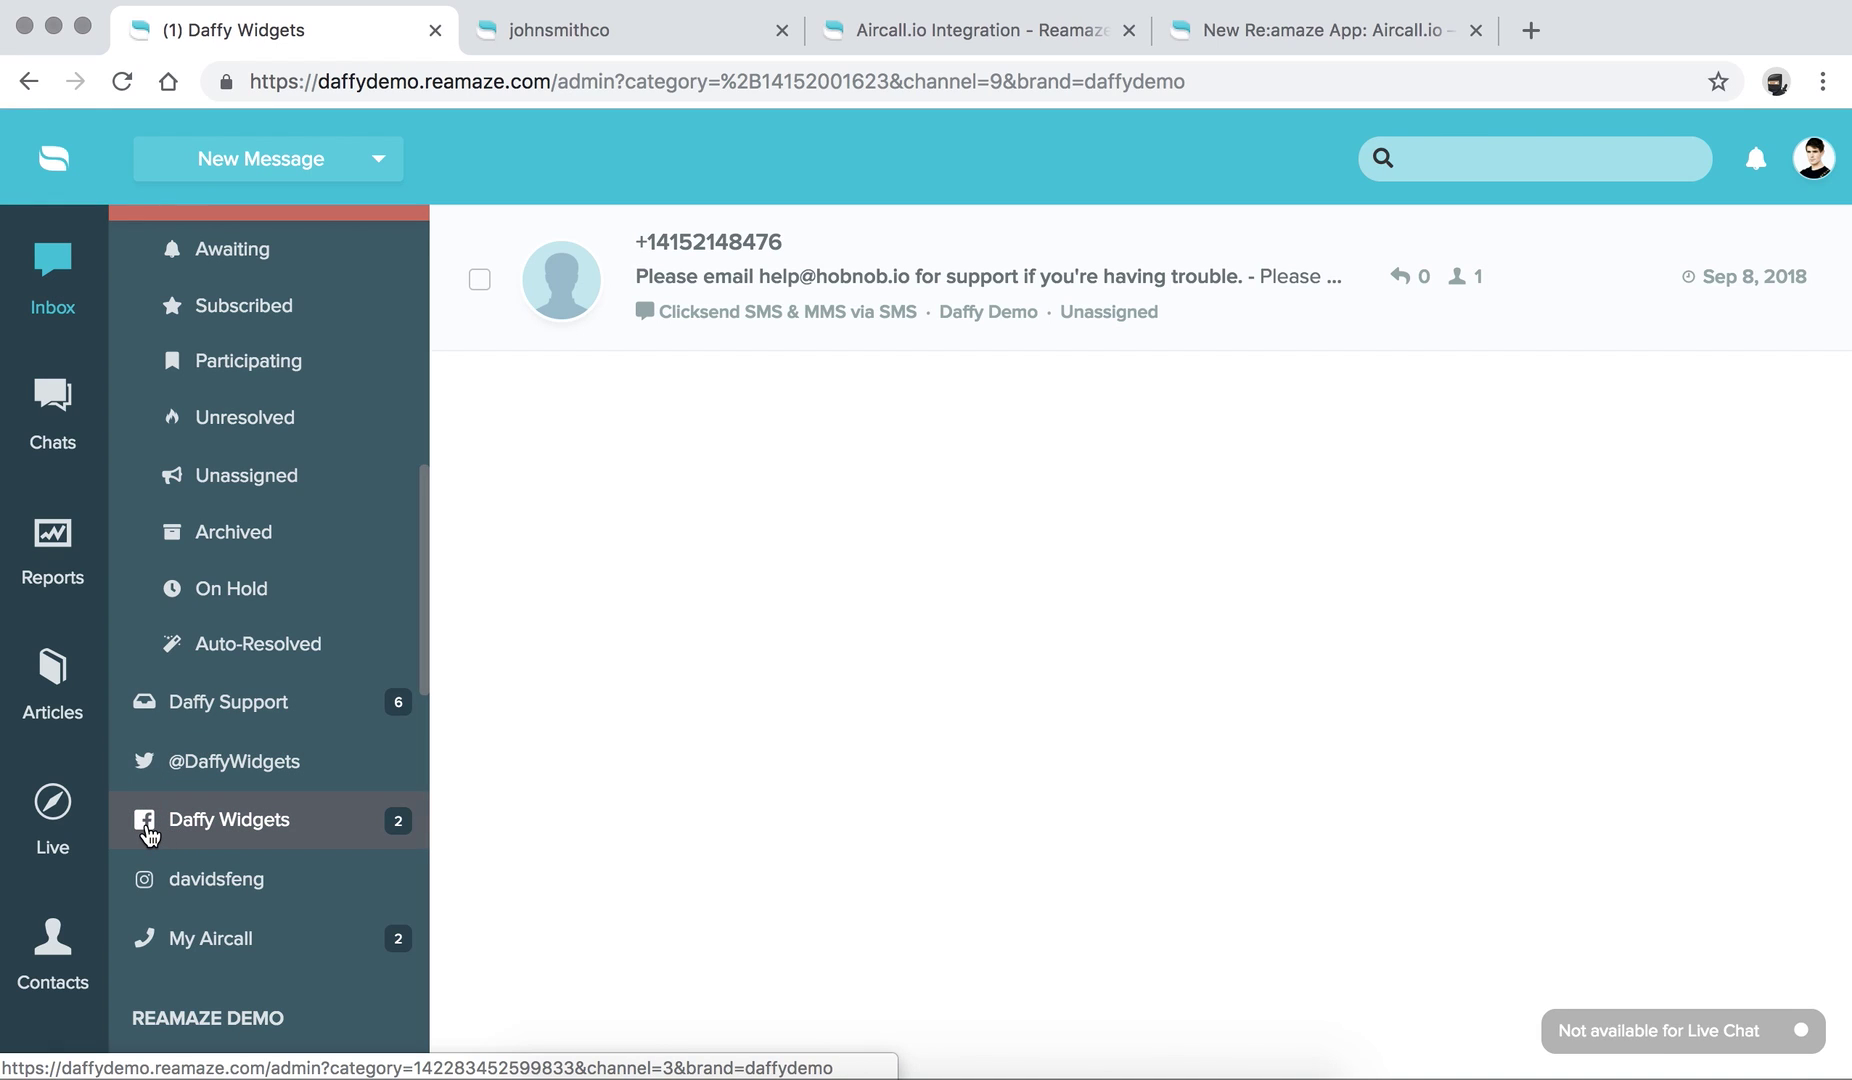
pyautogui.scroll(-1, 148, 832)
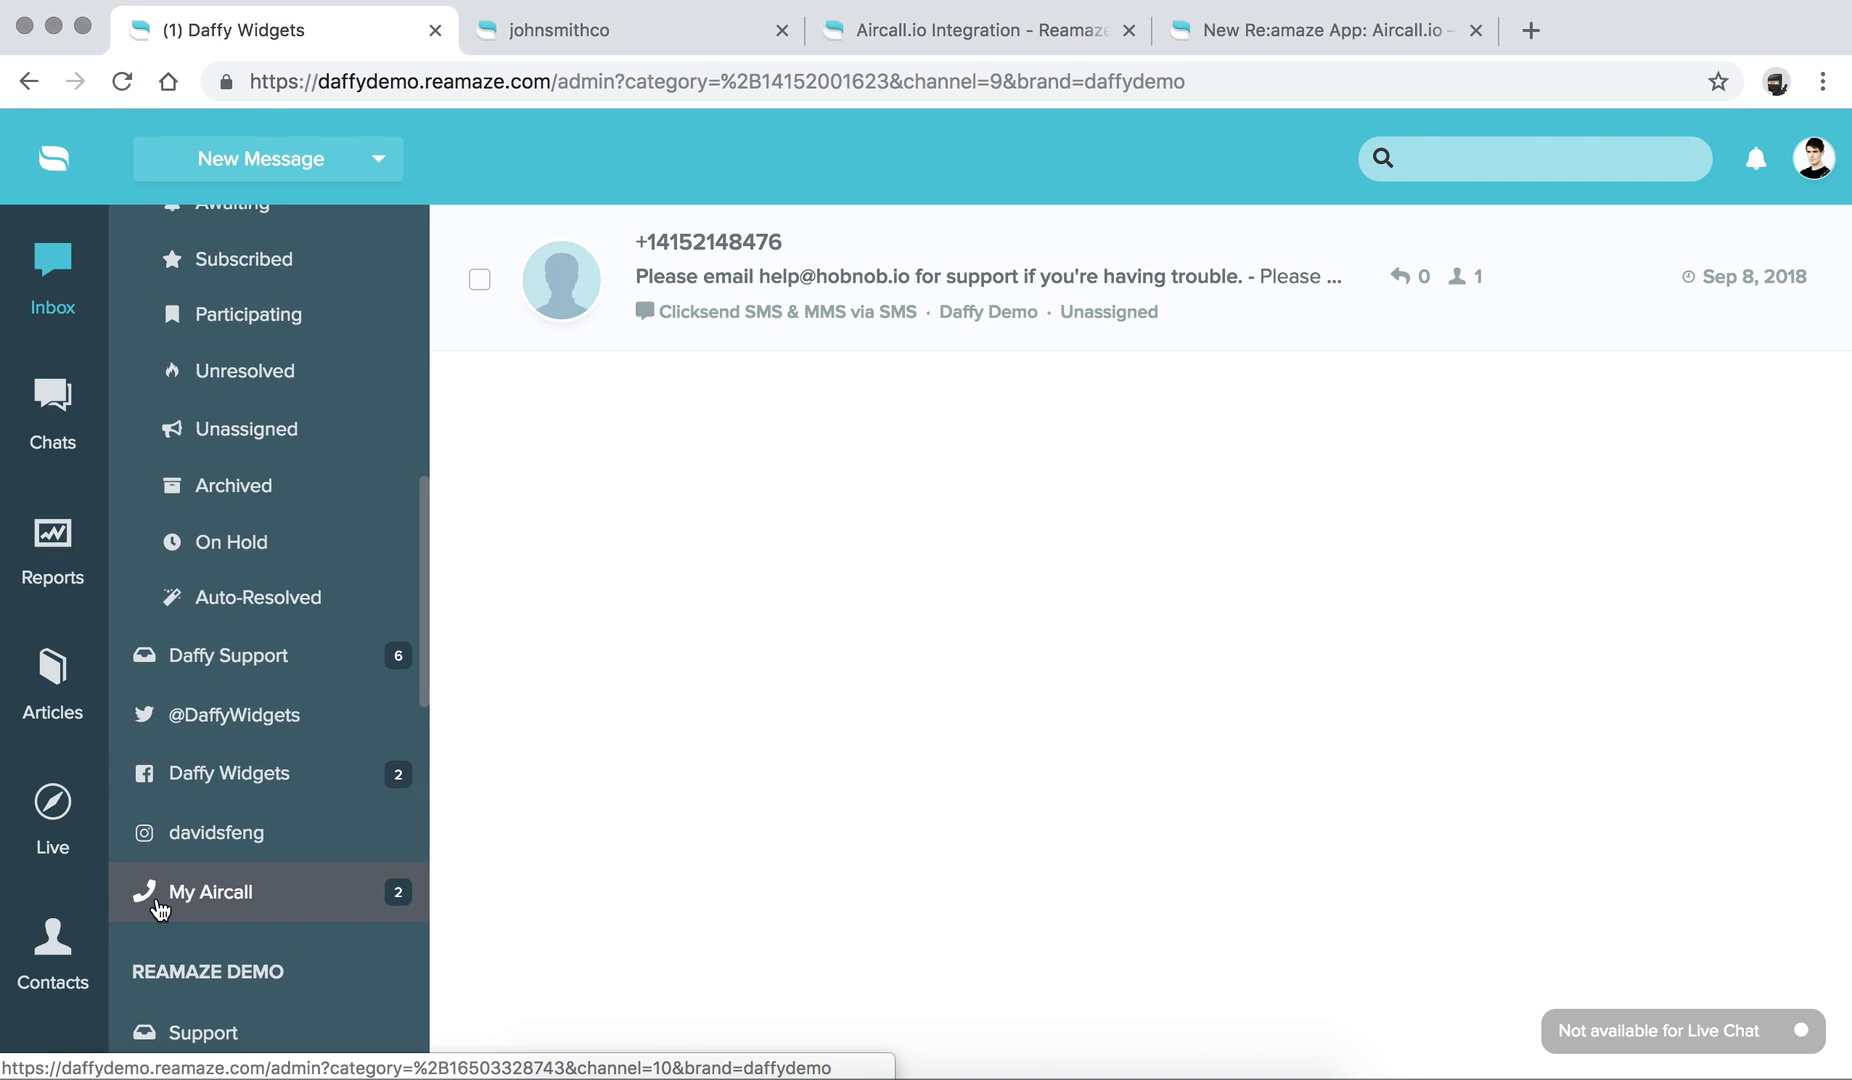
pyautogui.scroll(2, 158, 908)
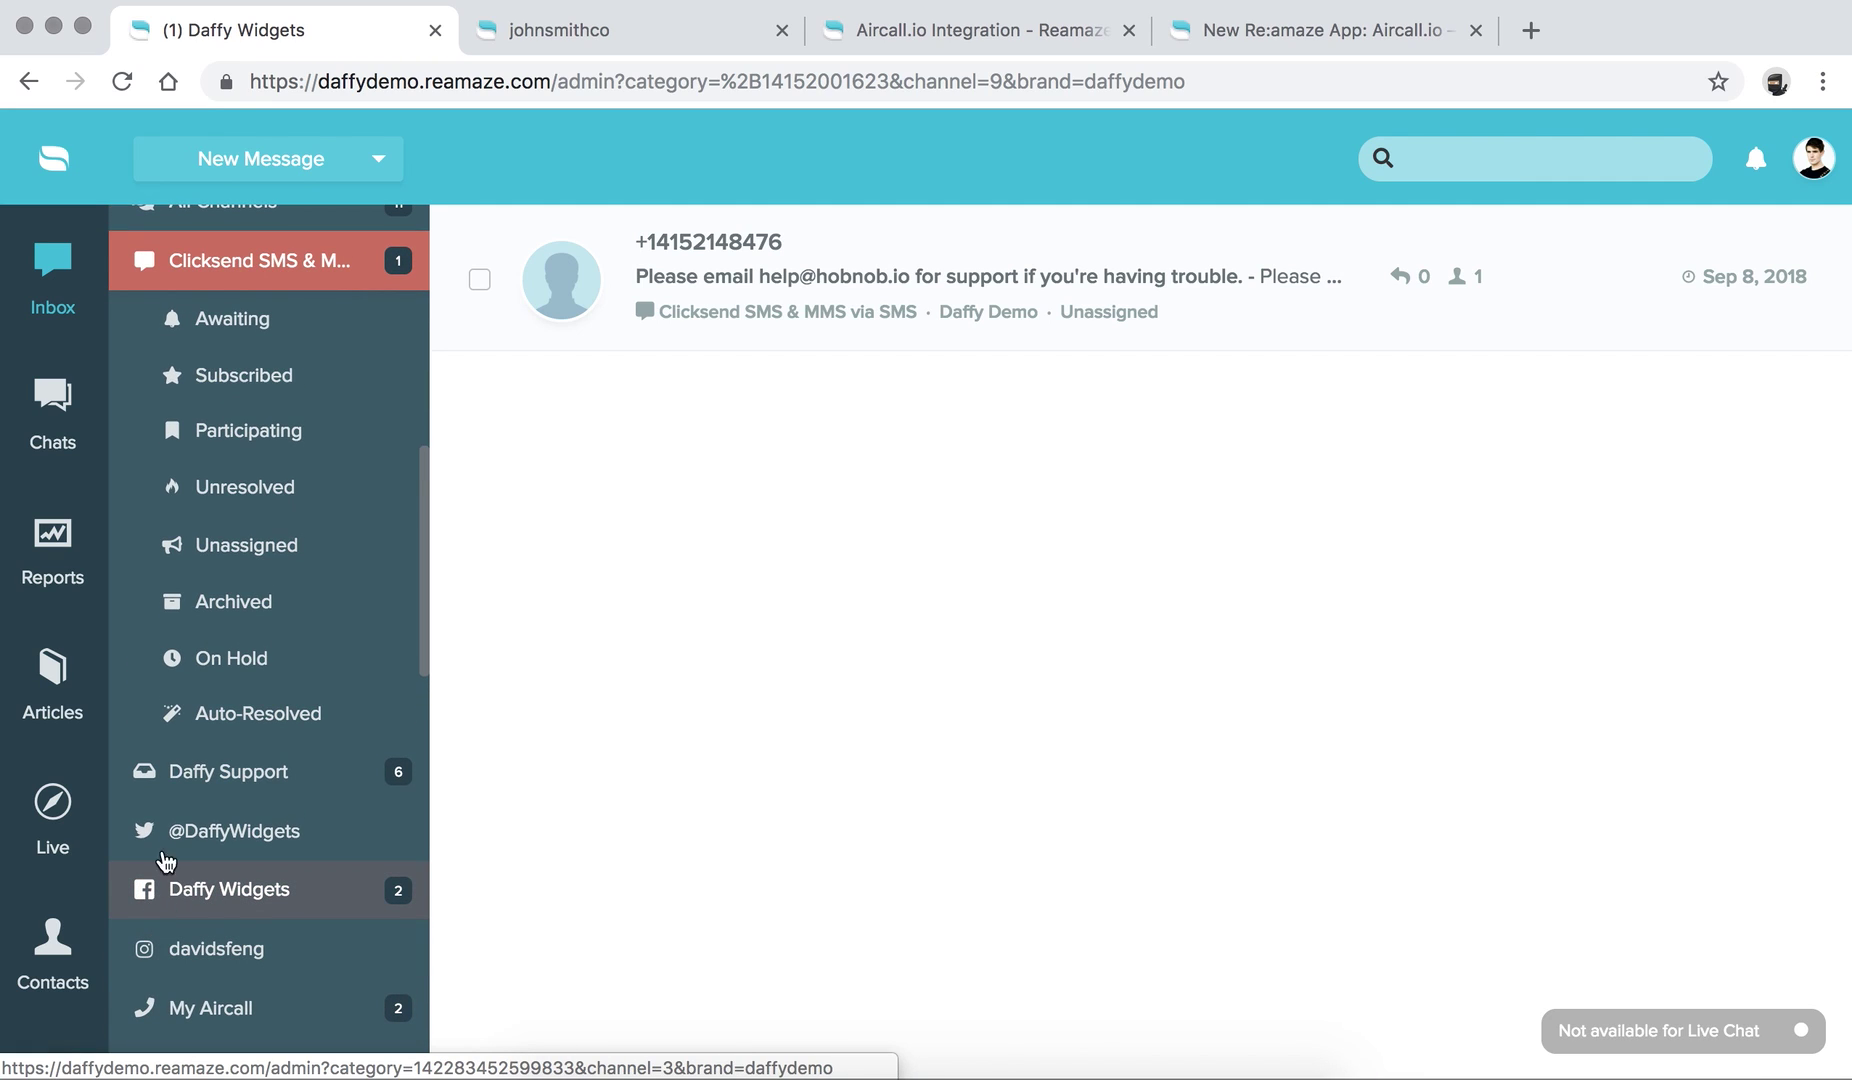
pyautogui.scroll(-1, 147, 838)
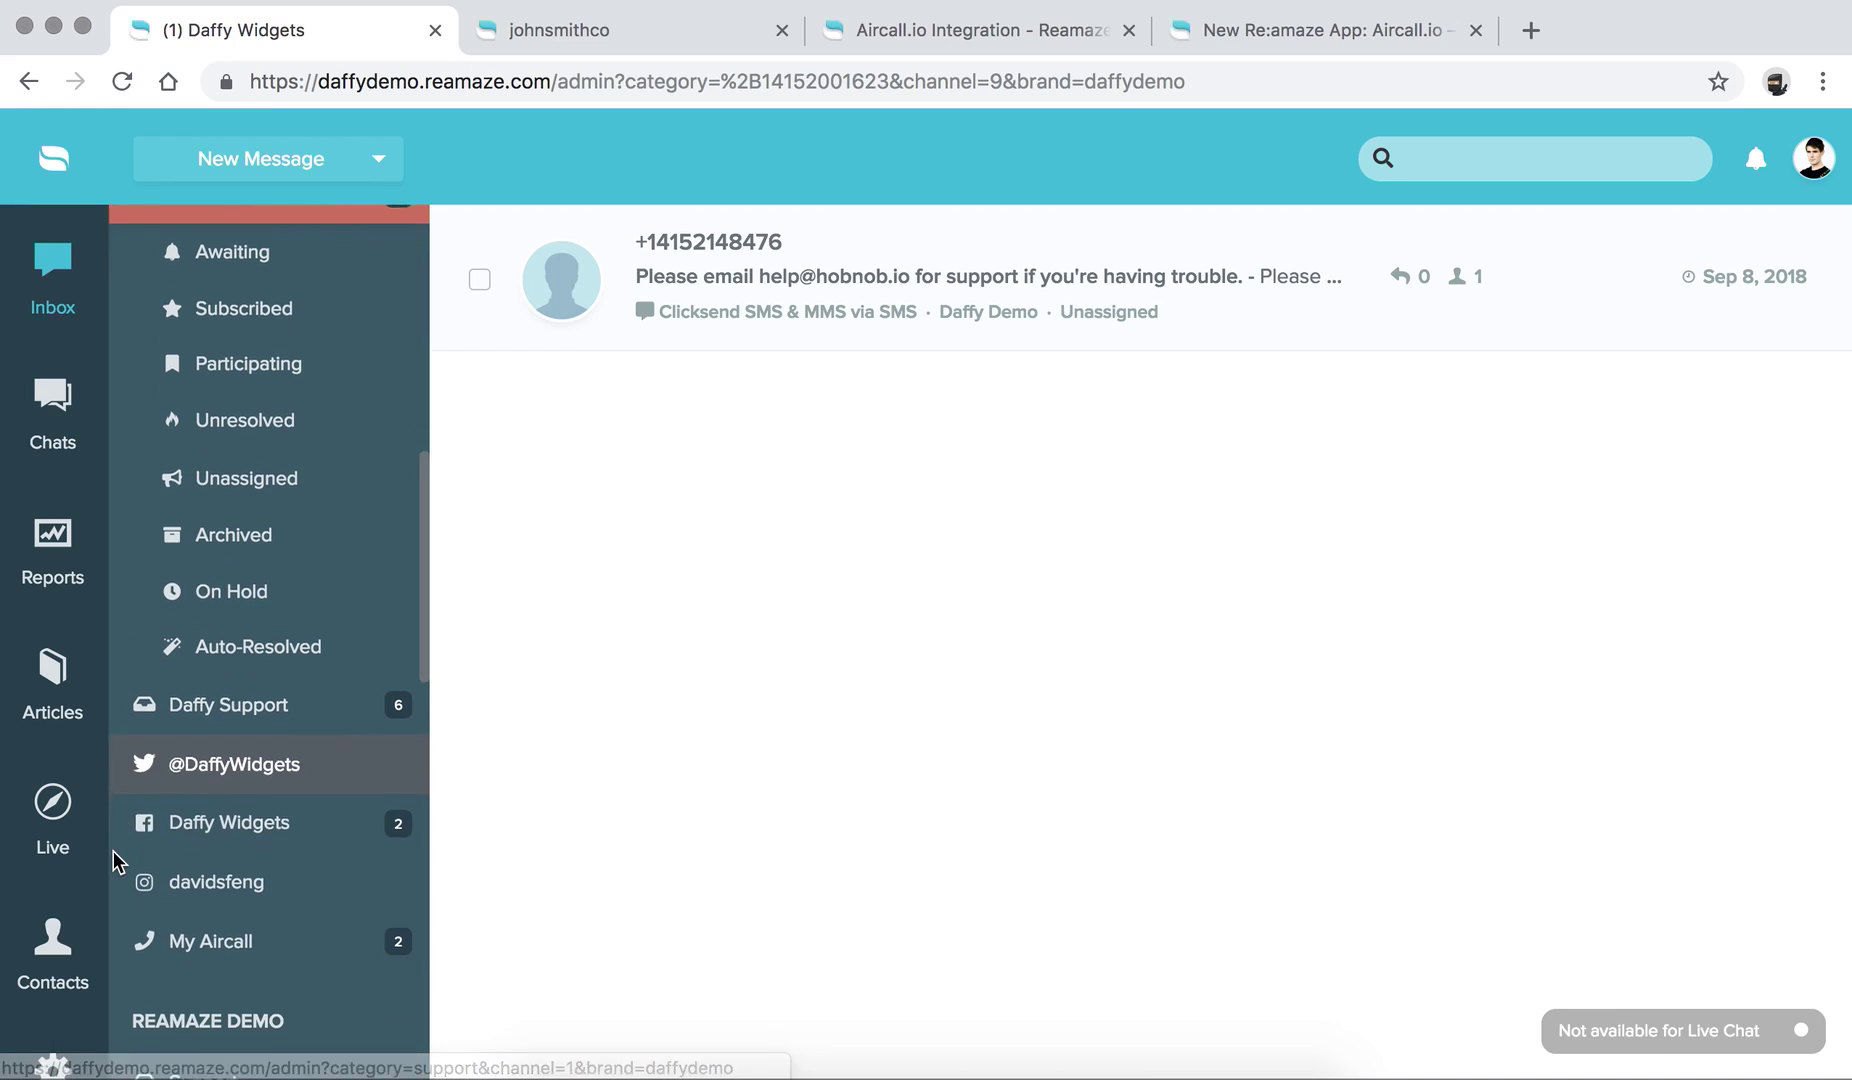
pyautogui.scroll(-4, 65, 965)
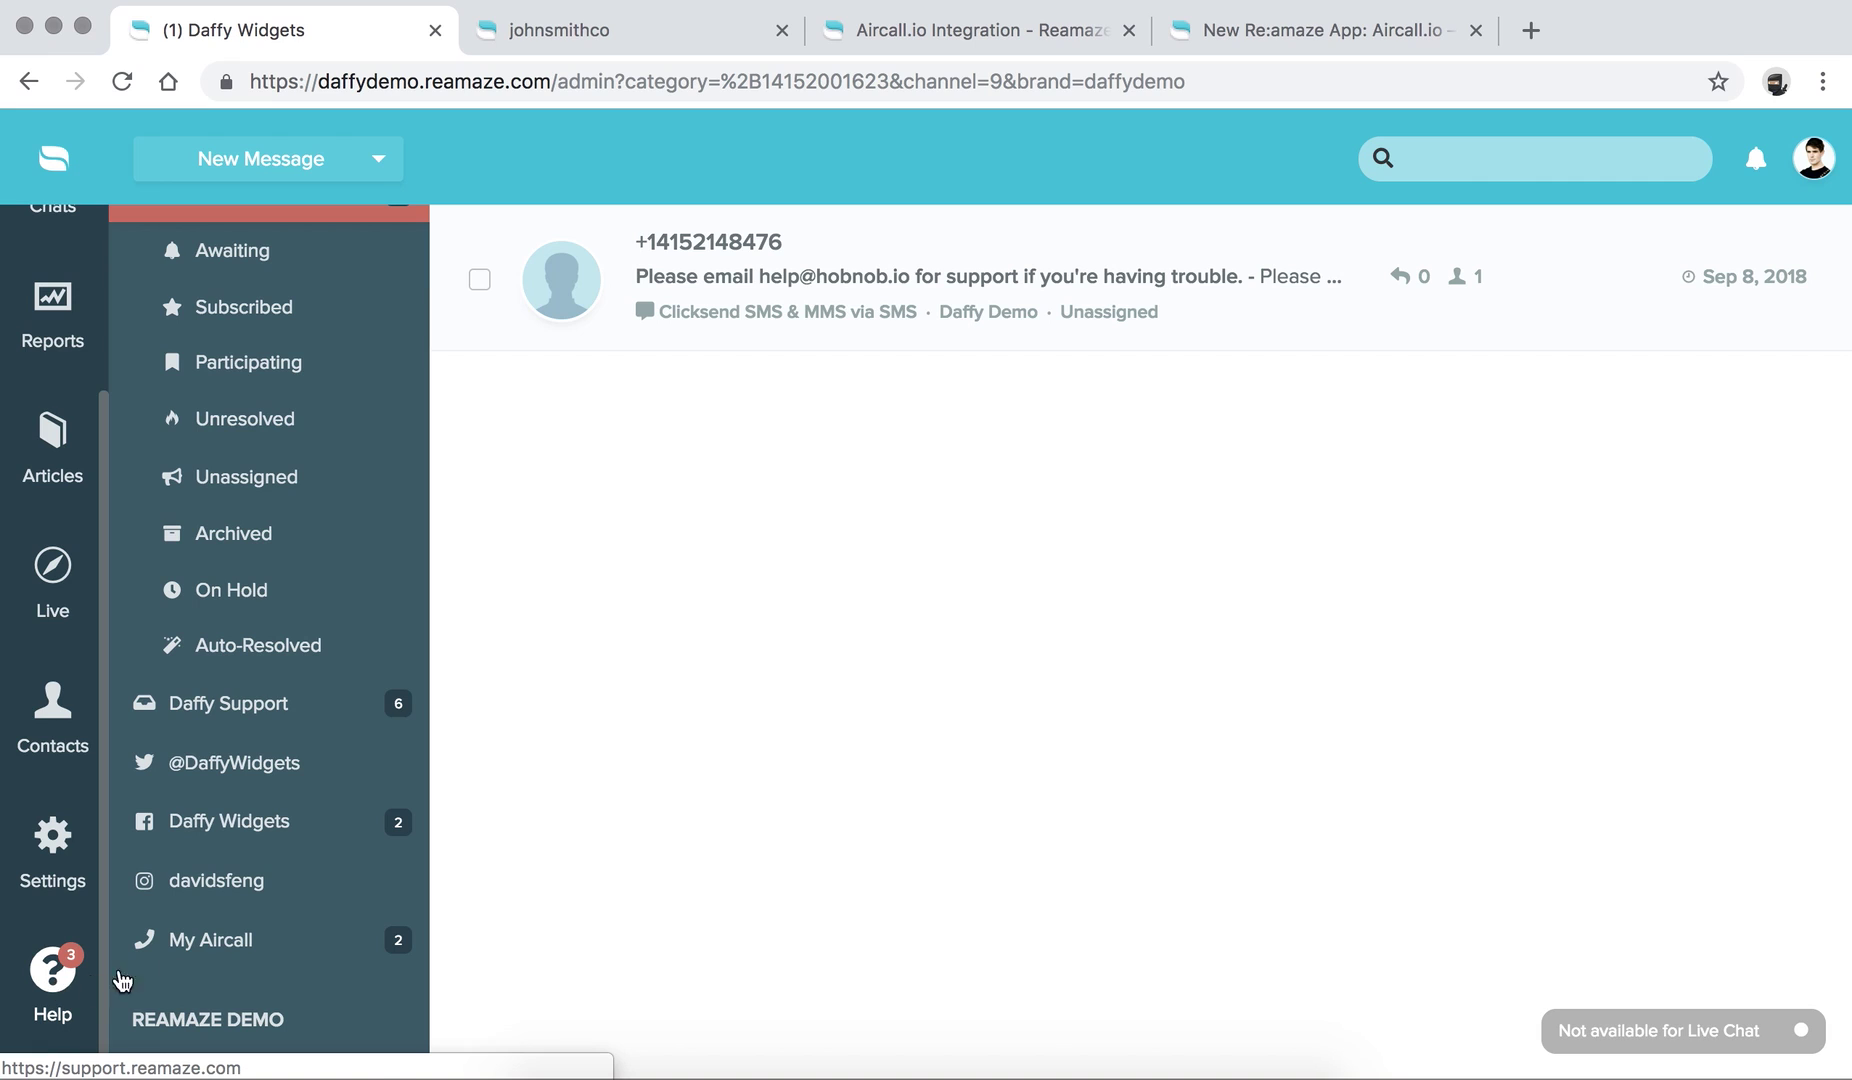
pyautogui.scroll(10, 240, 909)
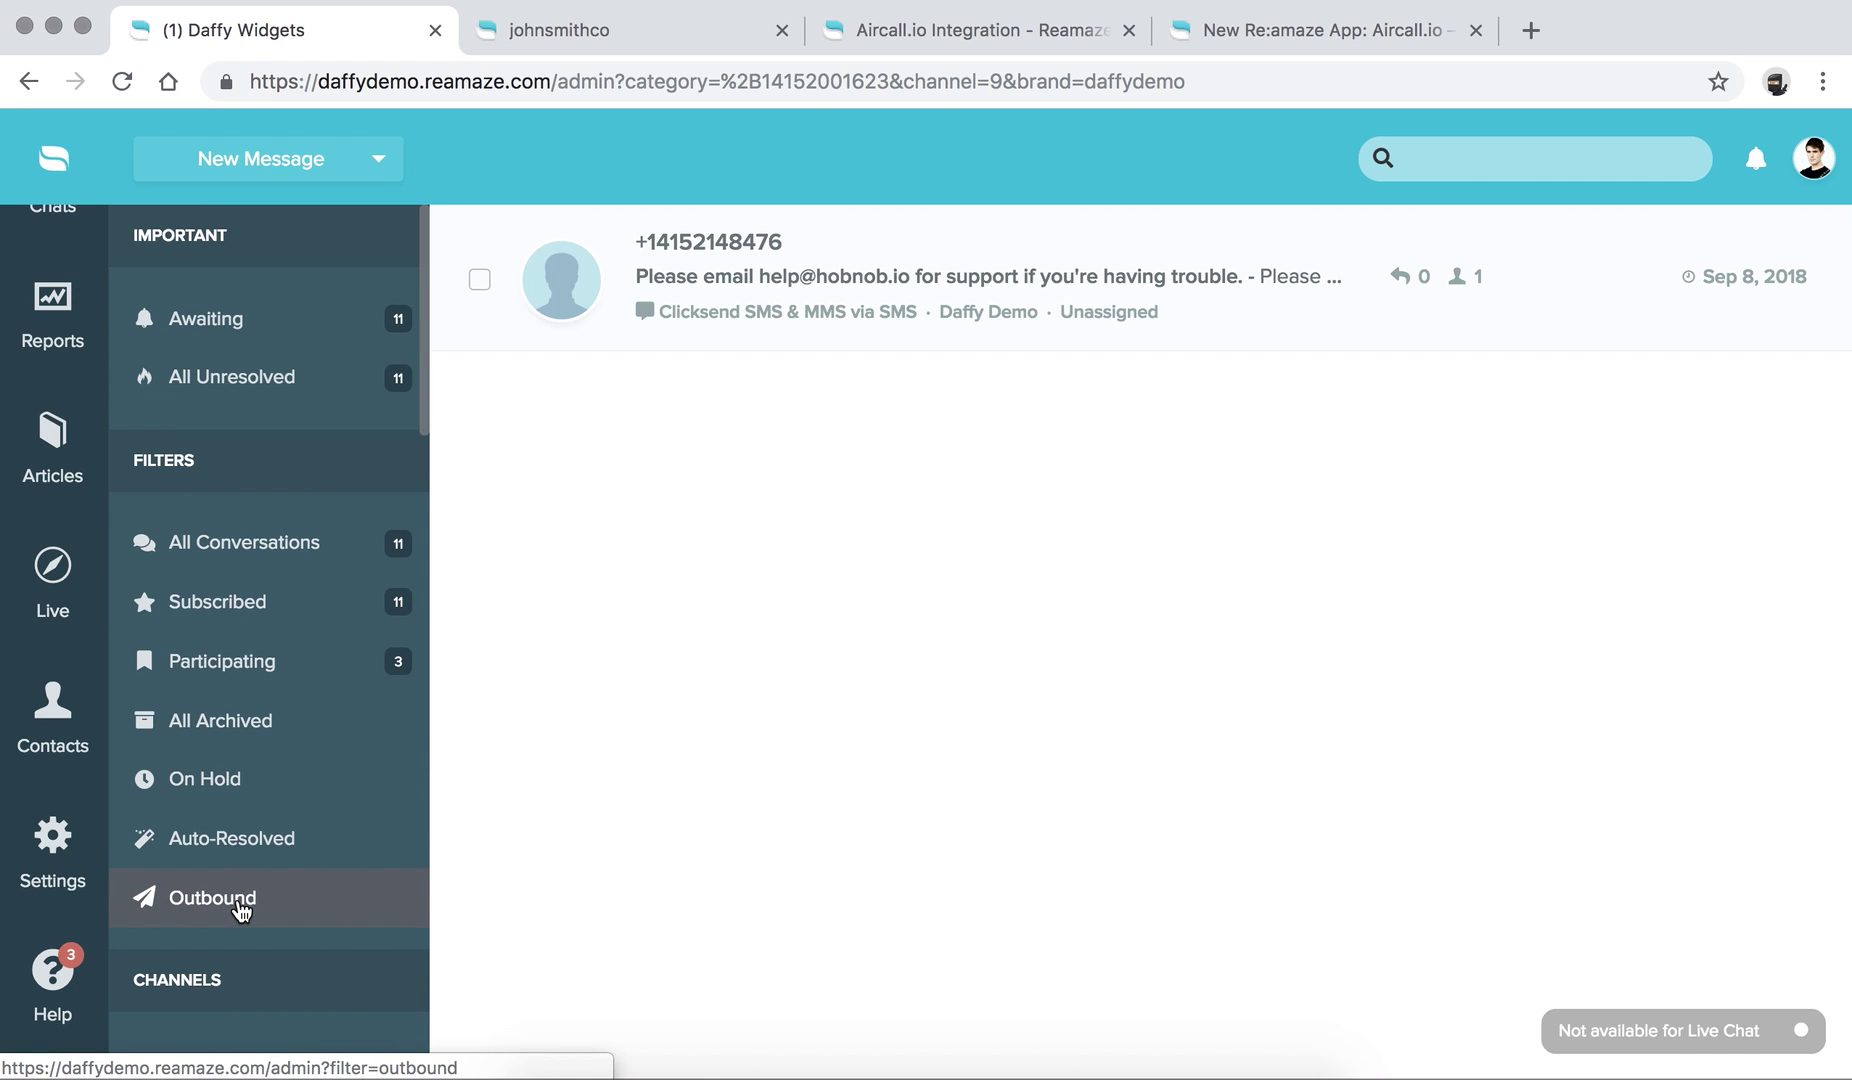